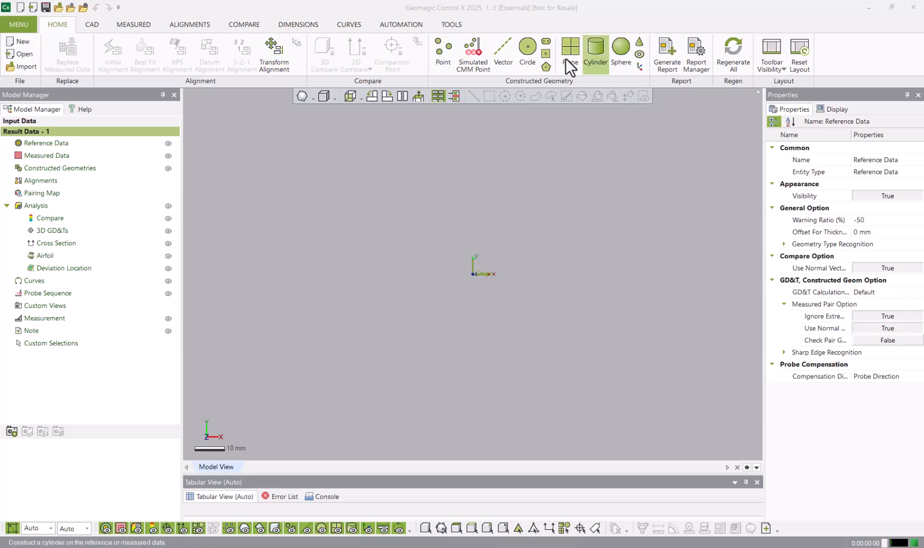
Review the commands available for CAD, measured data, alignments, comparison, dimensions, curves, automation and general tools
{"action": "left_click", "coordinate": [92, 24]}
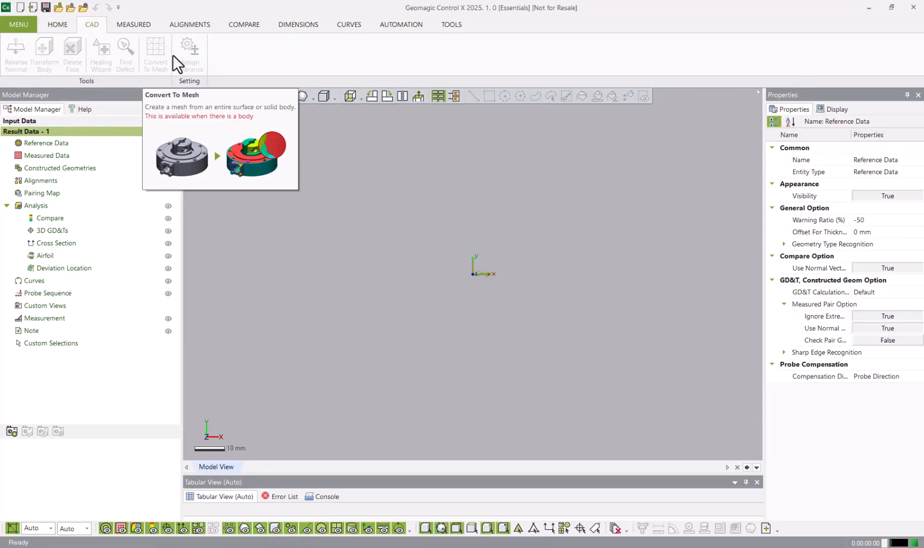
{"action": "left_click", "coordinate": [139, 26]}
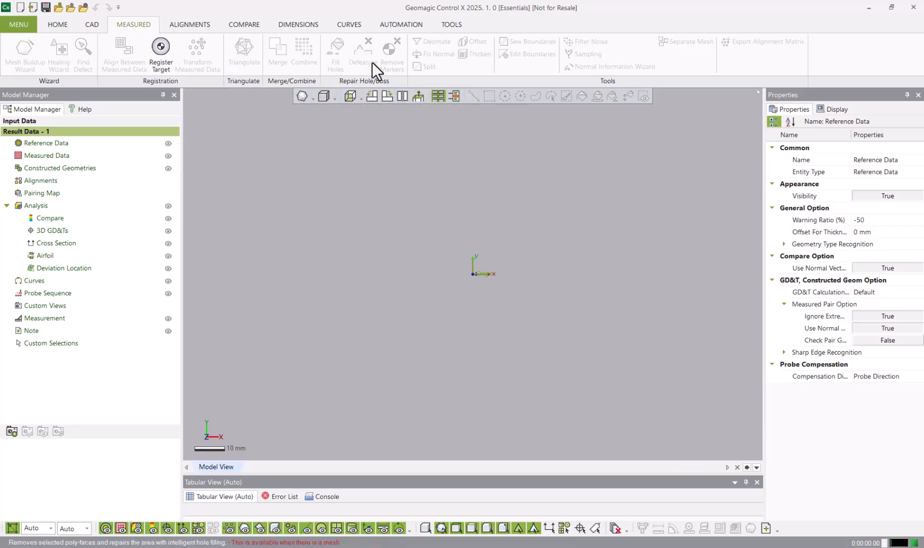
{"action": "left_click", "coordinate": [196, 29]}
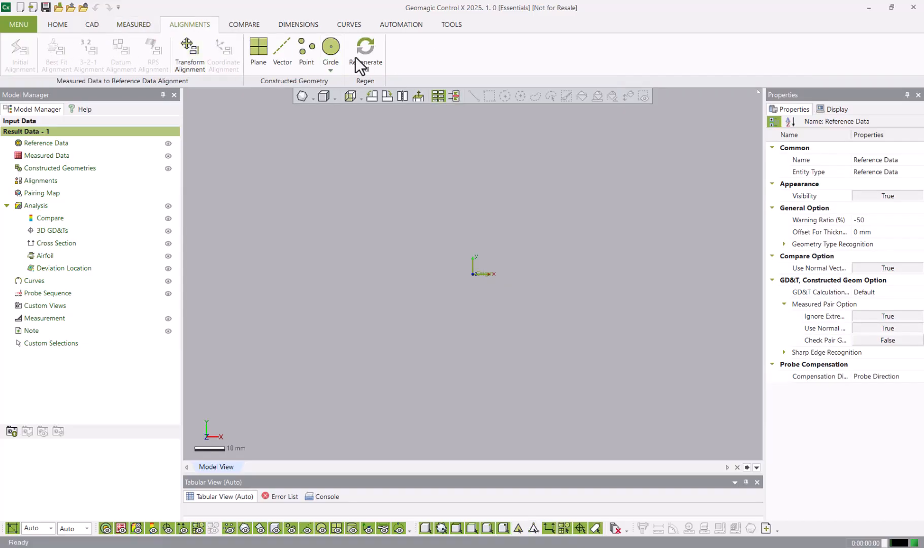
{"action": "left_click", "coordinate": [244, 26]}
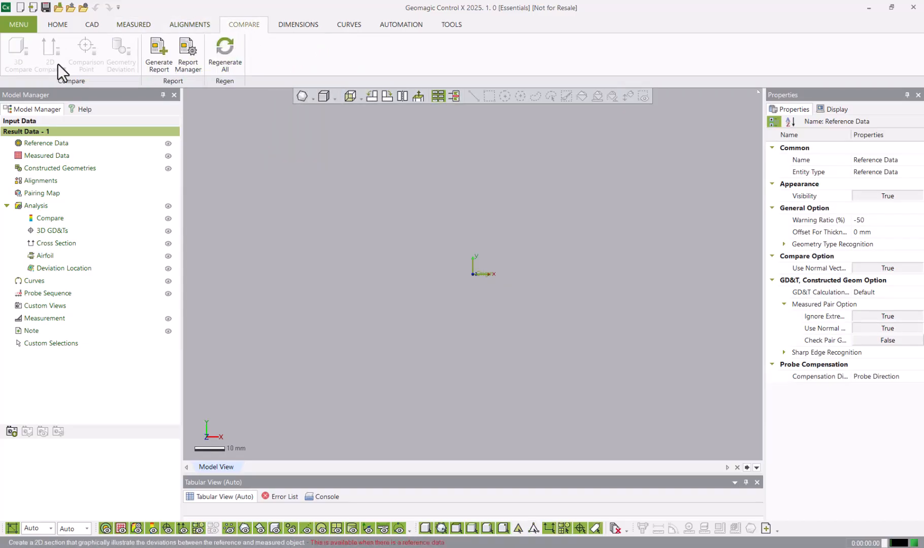
{"action": "left_click", "coordinate": [306, 27]}
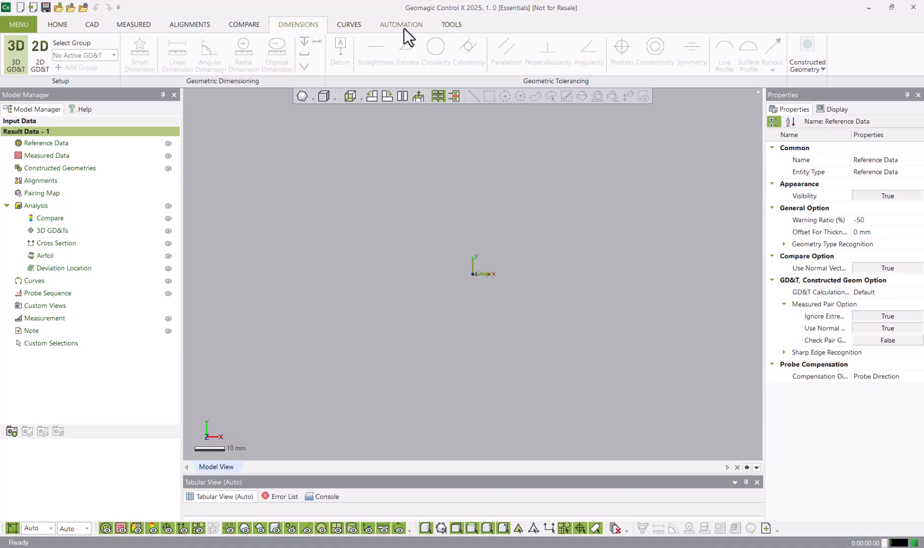
{"action": "left_click", "coordinate": [349, 25]}
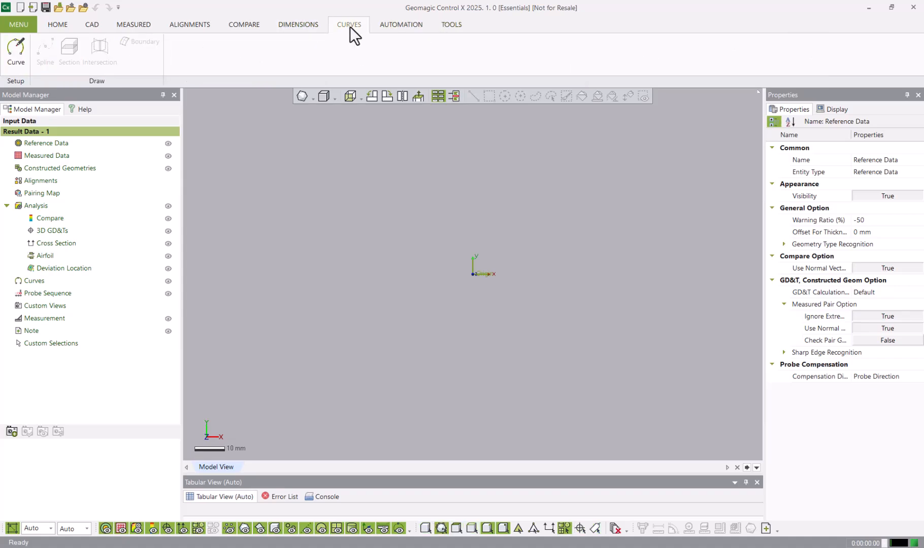
{"action": "left_click", "coordinate": [395, 26]}
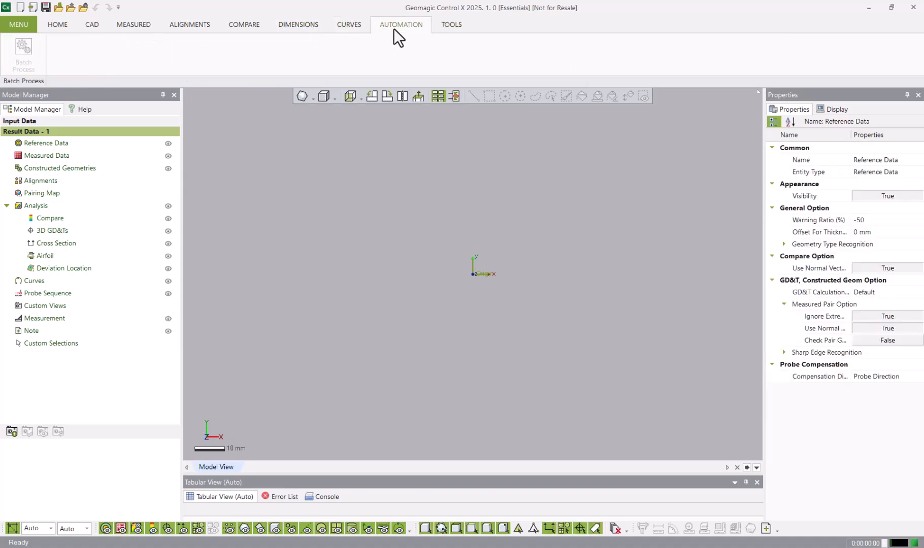
{"action": "left_click", "coordinate": [447, 28]}
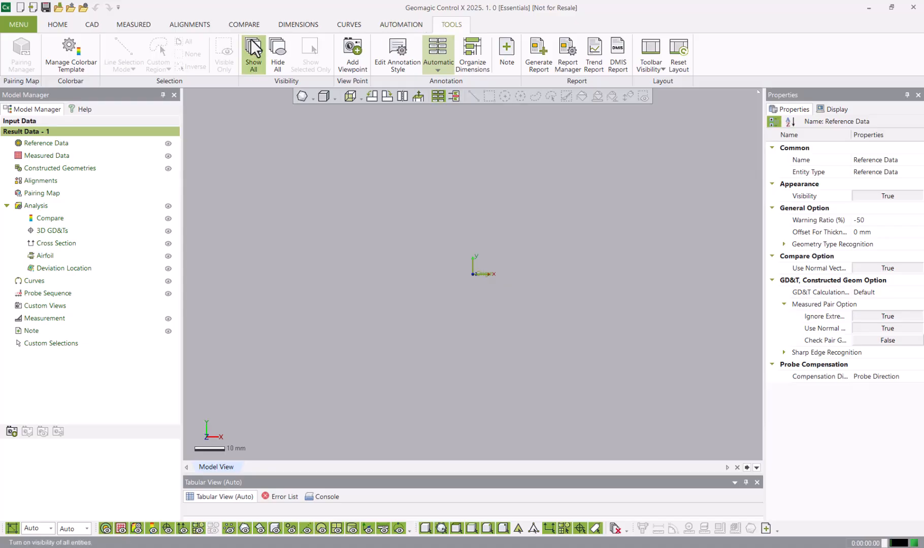
{"action": "left_click", "coordinate": [56, 27]}
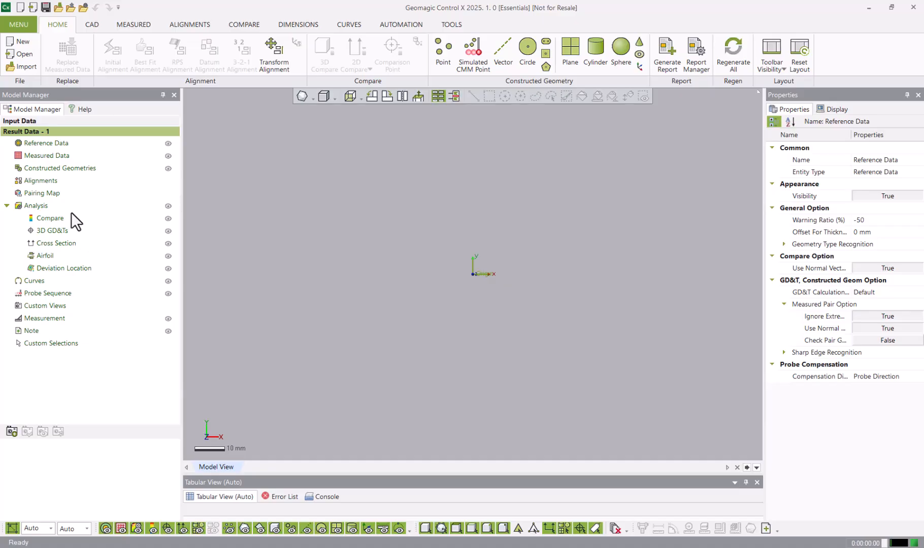
Import the CAD model Part_1.stp from the D: drive folder Trainings\CXE_Training\Fair\01_02_Interface_Guidance
{"action": "left_click", "coordinate": [28, 67]}
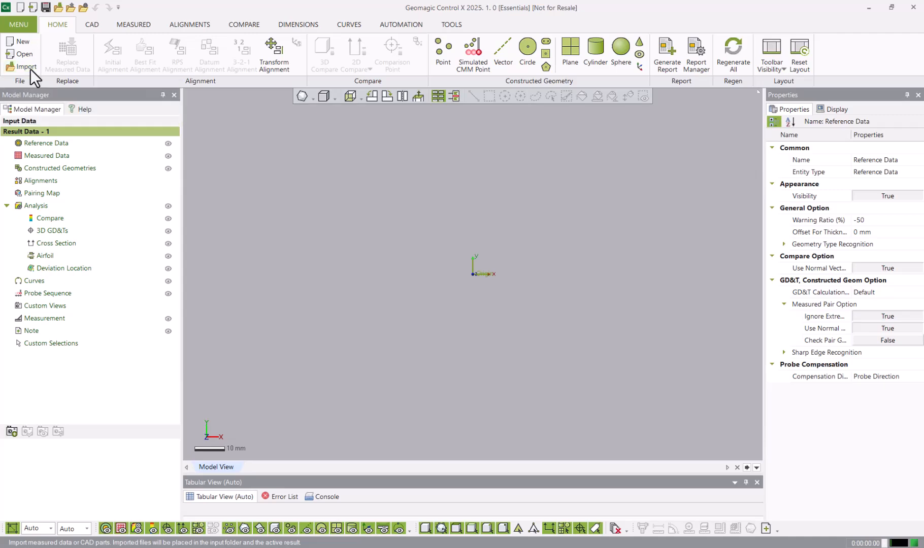
{"action": "left_click", "coordinate": [313, 163]}
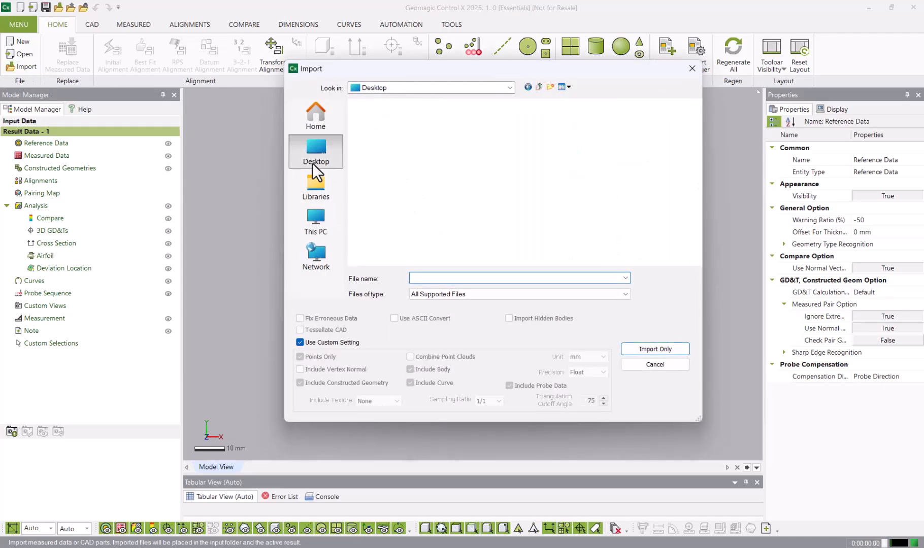
{"action": "scroll", "coordinate": [451, 217], "scroll_direction": "down", "scroll_amount": 3}
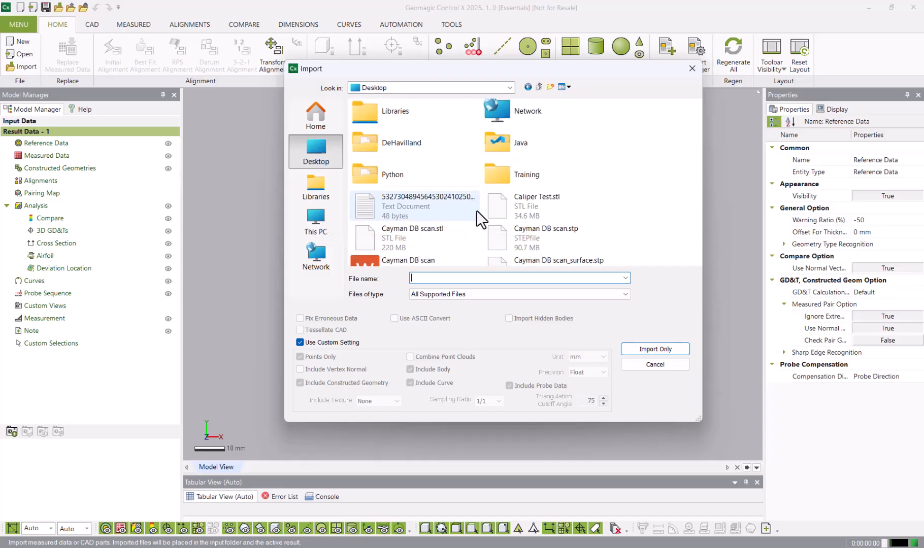
{"action": "left_click", "coordinate": [311, 230]}
{"action": "double_click", "coordinate": [552, 130]}
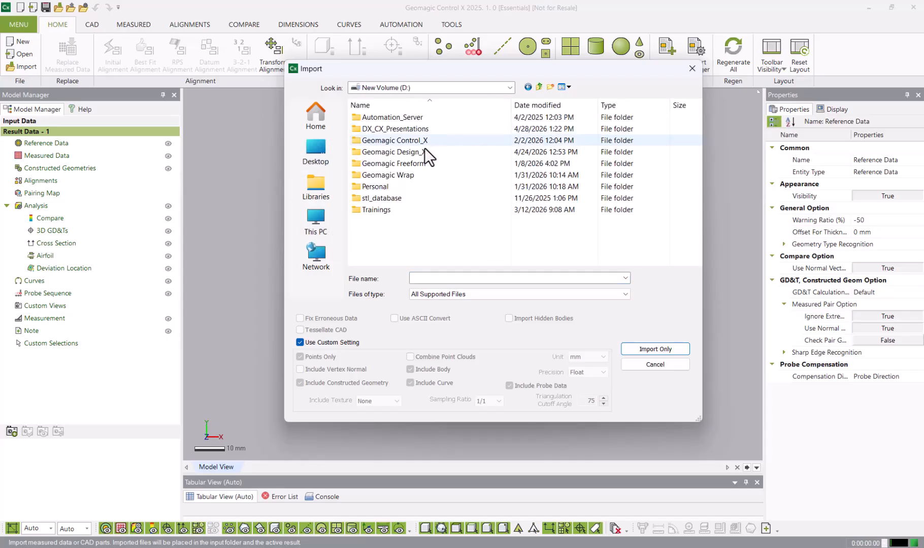
{"action": "double_click", "coordinate": [394, 209]}
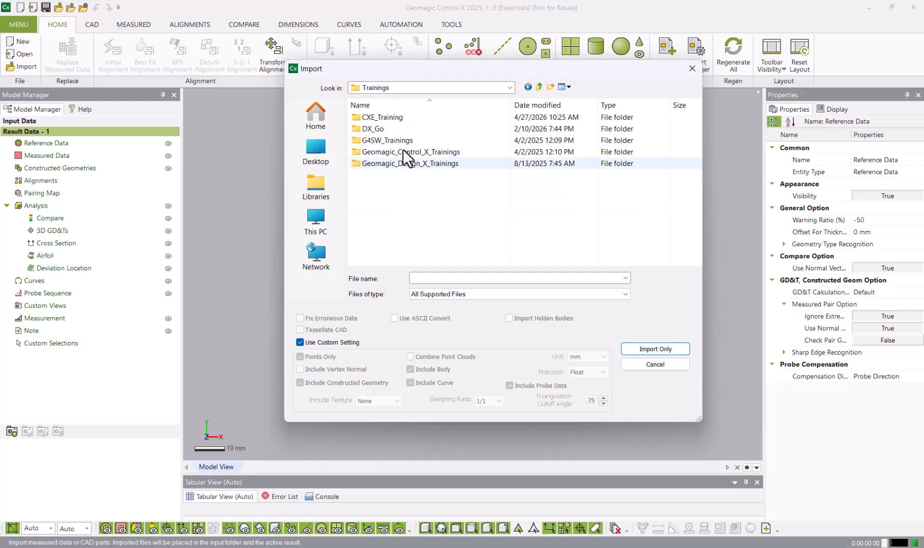
{"action": "double_click", "coordinate": [402, 118]}
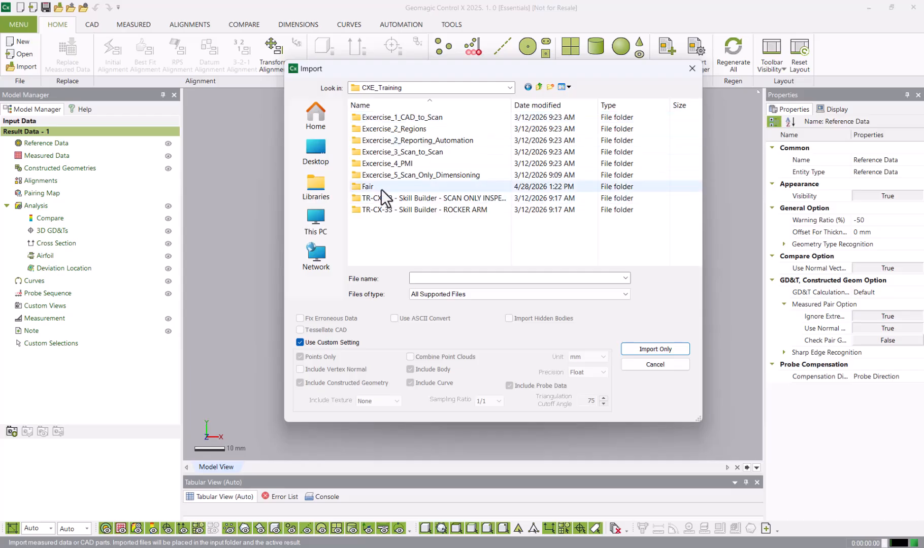
{"action": "double_click", "coordinate": [380, 190]}
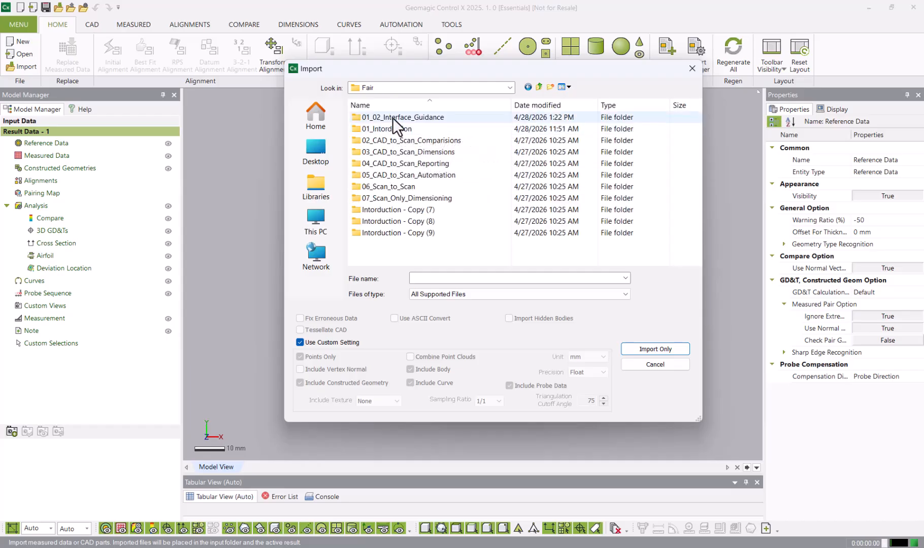
{"action": "double_click", "coordinate": [393, 118]}
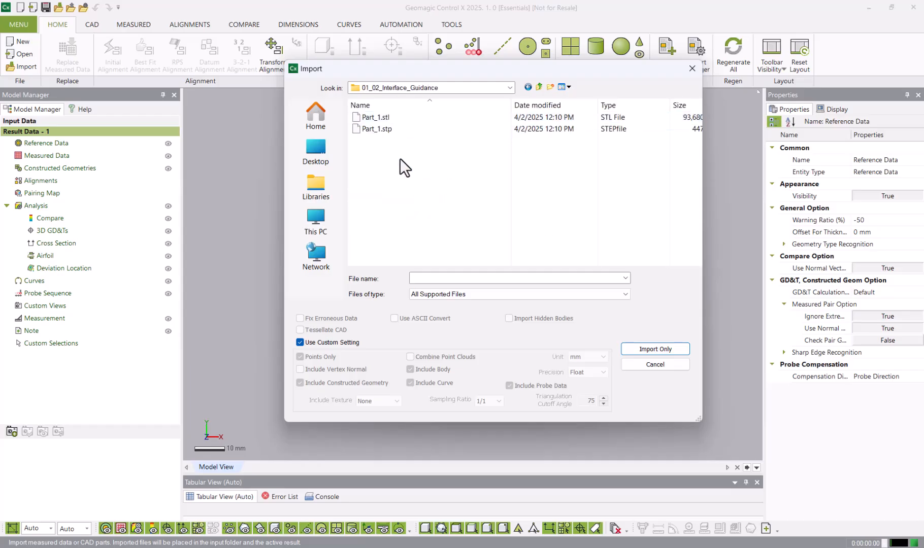
{"action": "left_click", "coordinate": [392, 129]}
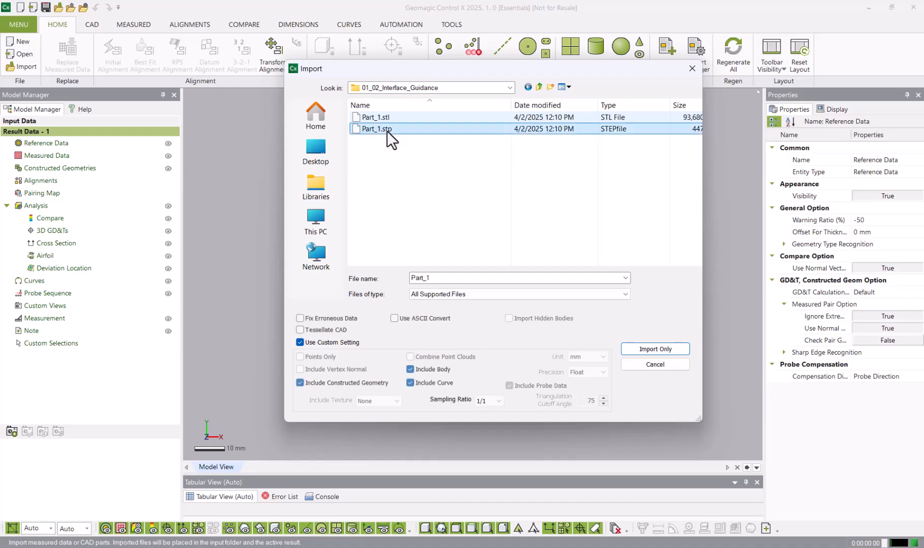
{"action": "left_click", "coordinate": [670, 351]}
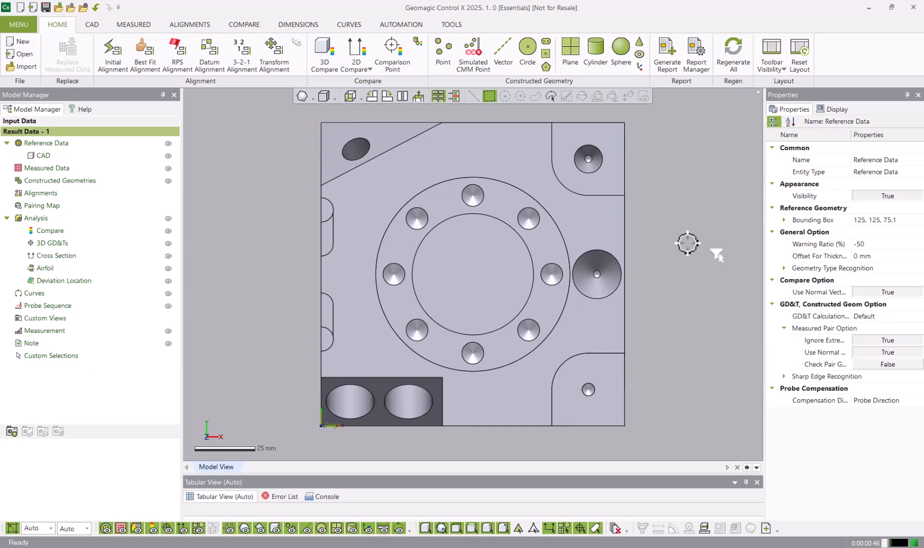
Examine the imported part's top face and its circular hole pattern, both close up and as a whole
{"action": "scroll", "coordinate": [712, 250], "scroll_direction": "down", "scroll_amount": 5}
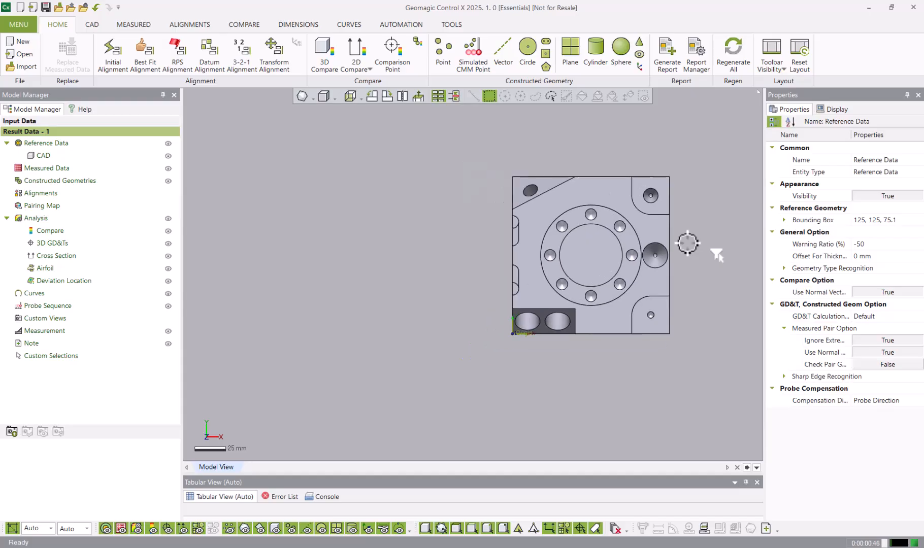
{"action": "scroll", "coordinate": [715, 251], "scroll_direction": "down", "scroll_amount": 1}
{"action": "scroll", "coordinate": [477, 248], "scroll_direction": "up", "scroll_amount": 4}
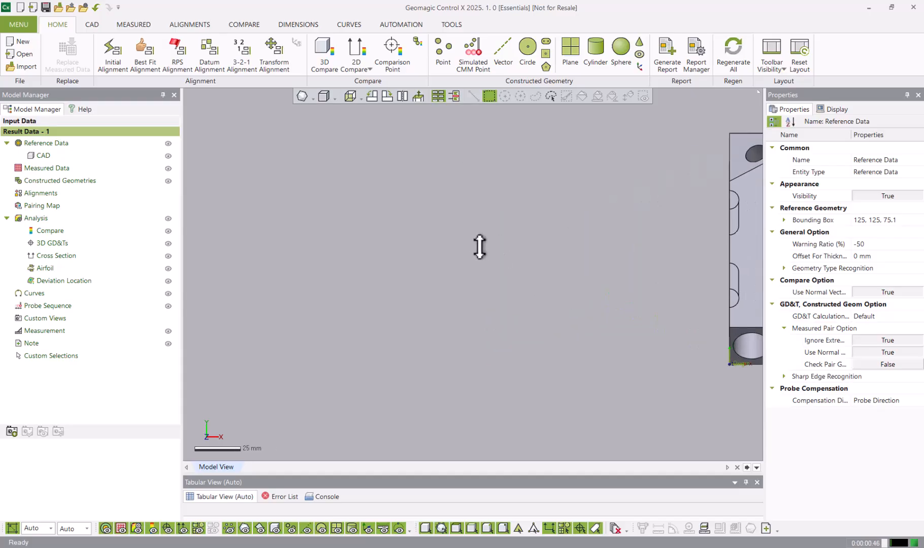
{"action": "scroll", "coordinate": [354, 251], "scroll_direction": "down", "scroll_amount": 1}
{"action": "scroll", "coordinate": [354, 252], "scroll_direction": "down", "scroll_amount": 4}
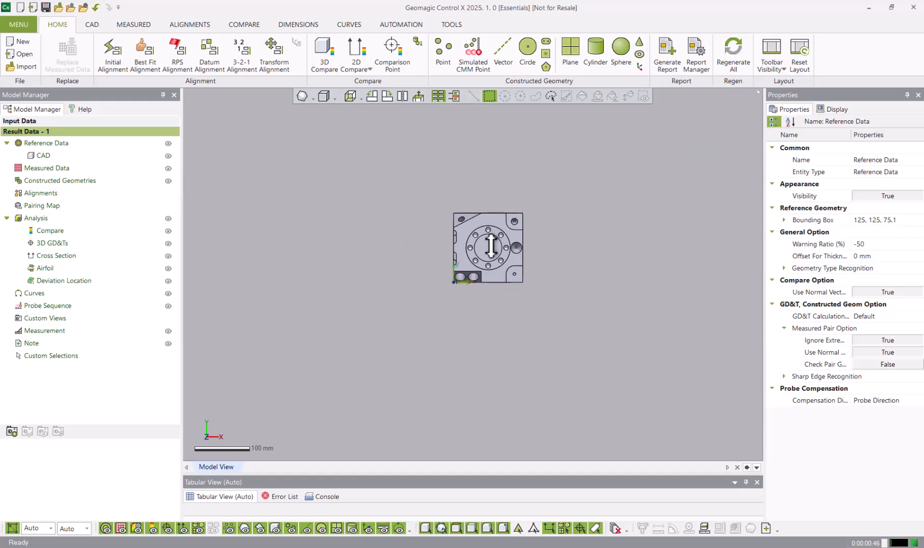
{"action": "scroll", "coordinate": [515, 246], "scroll_direction": "up", "scroll_amount": 2}
{"action": "scroll", "coordinate": [480, 244], "scroll_direction": "up", "scroll_amount": 15}
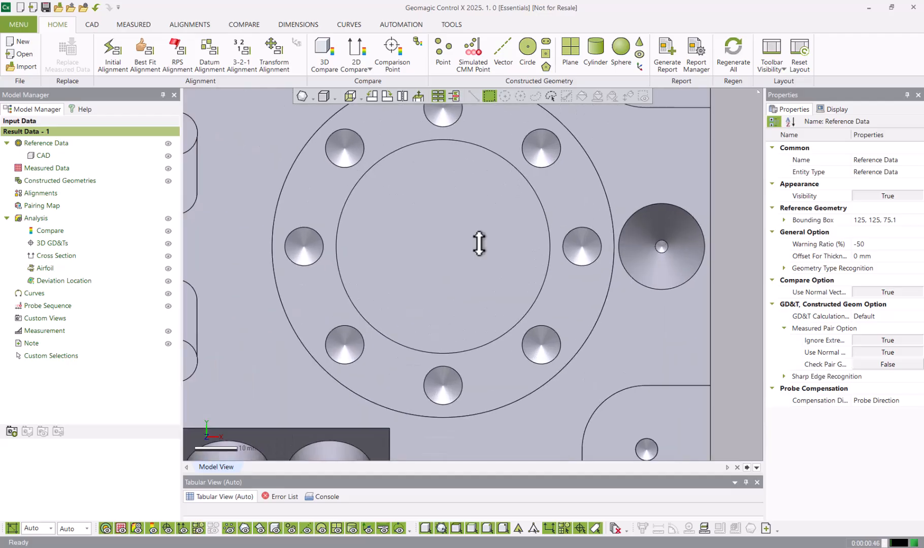
{"action": "scroll", "coordinate": [480, 245], "scroll_direction": "down", "scroll_amount": 10}
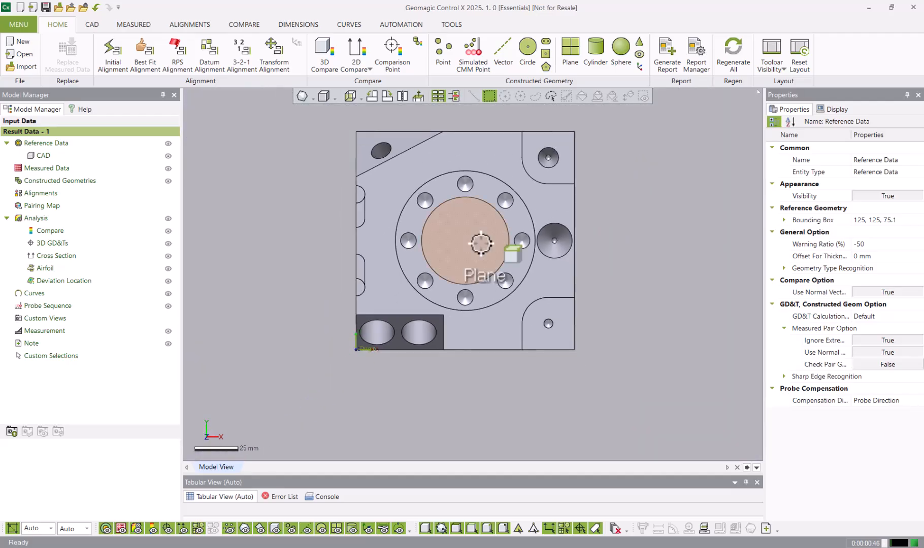
{"action": "scroll", "coordinate": [476, 243], "scroll_direction": "down", "scroll_amount": 8}
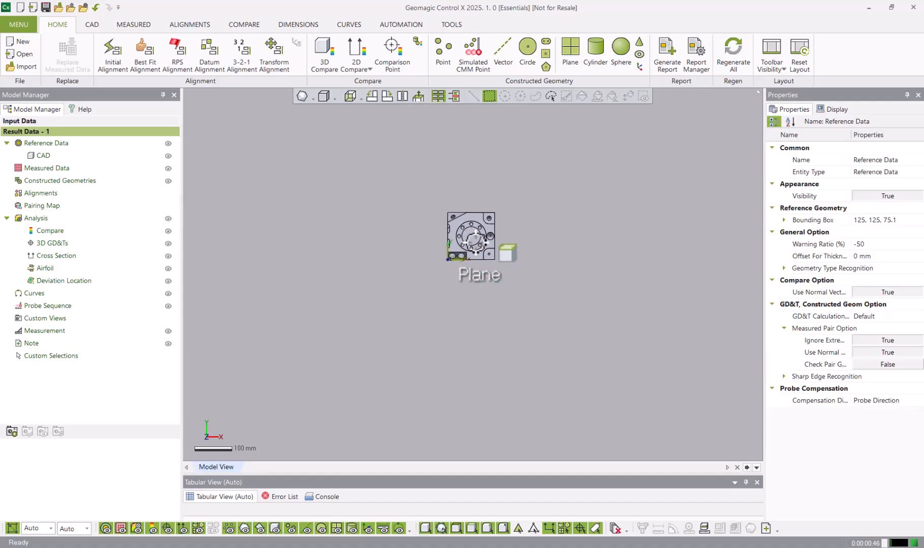
{"action": "scroll", "coordinate": [505, 254], "scroll_direction": "down", "scroll_amount": 5}
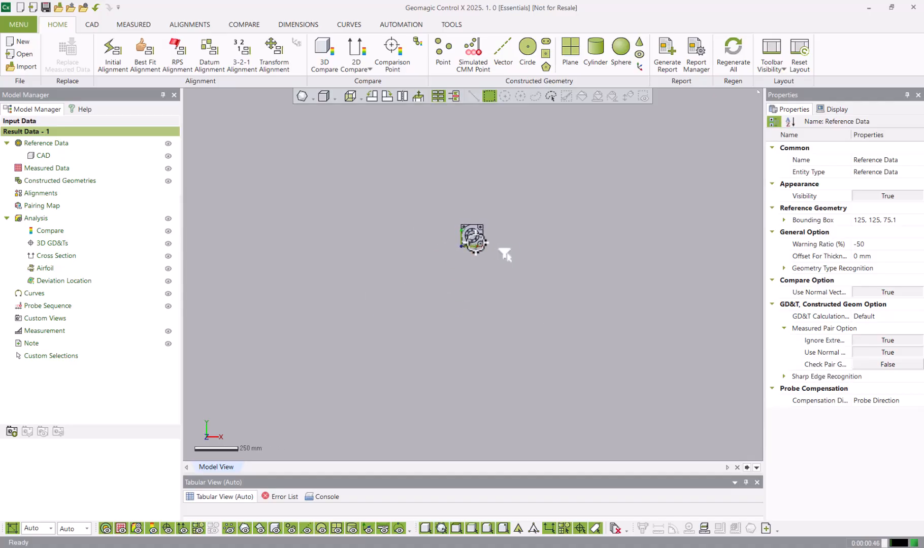
{"action": "scroll", "coordinate": [480, 233], "scroll_direction": "up", "scroll_amount": 8}
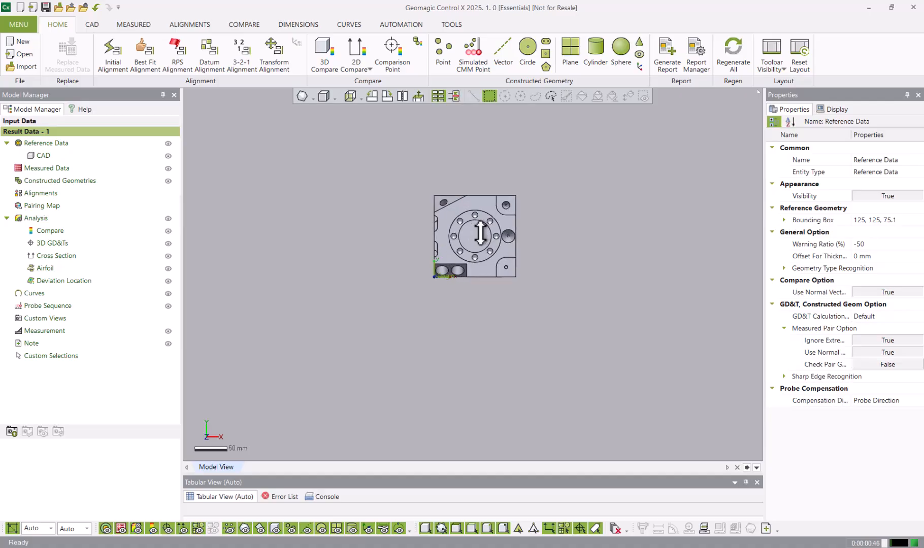
{"action": "scroll", "coordinate": [480, 234], "scroll_direction": "up", "scroll_amount": 10}
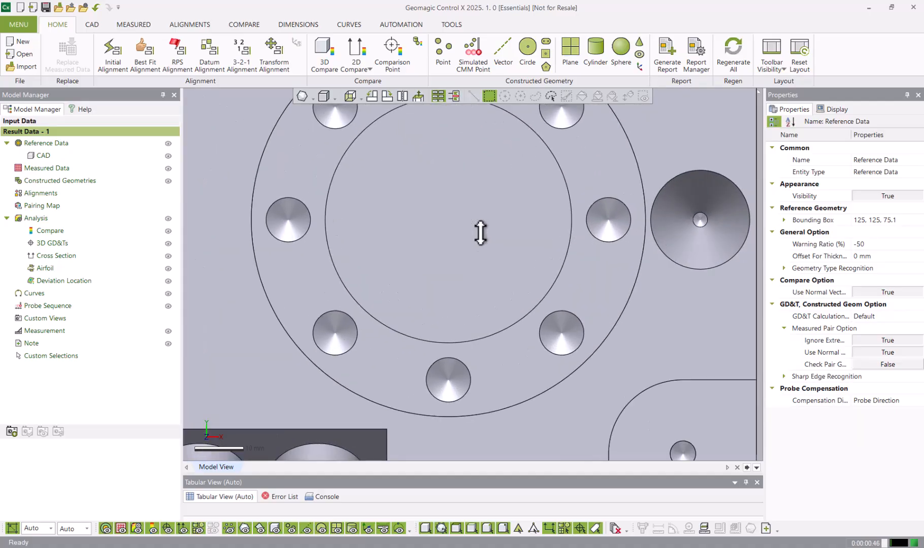
{"action": "scroll", "coordinate": [481, 234], "scroll_direction": "up", "scroll_amount": 3}
{"action": "scroll", "coordinate": [480, 234], "scroll_direction": "down", "scroll_amount": 5}
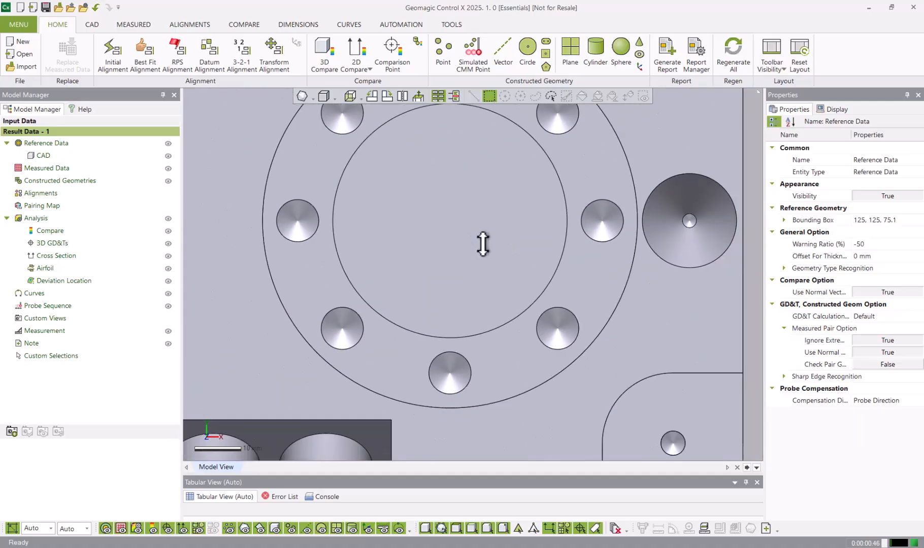
{"action": "scroll", "coordinate": [483, 245], "scroll_direction": "down", "scroll_amount": 8}
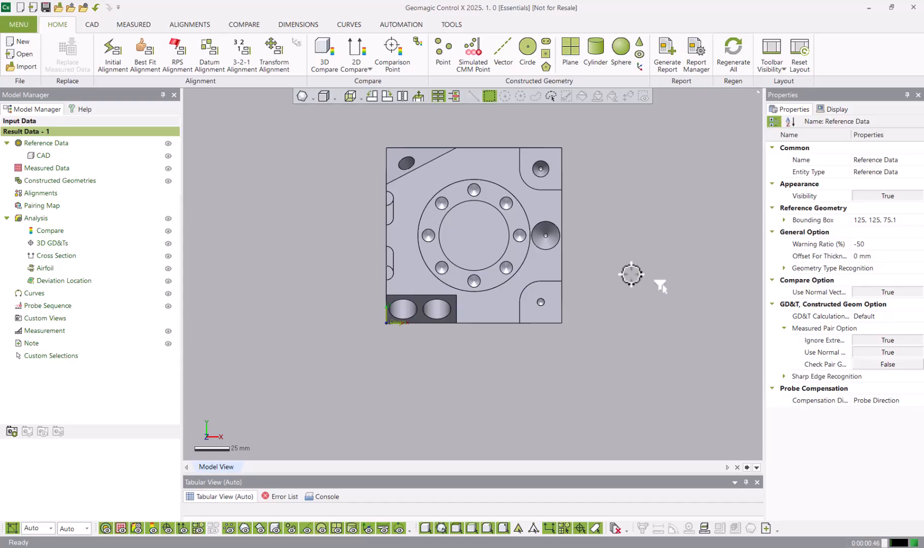
Inspect the part's side pockets, bores and angled corner faces from several directions, finishing on an angled overview of the top
{"action": "right_click_drag", "start_coordinate": [660, 286], "coordinate": [287, 265]}
{"action": "right_click_drag", "start_coordinate": [661, 258], "coordinate": [305, 252]}
{"action": "right_click_drag", "start_coordinate": [626, 254], "coordinate": [346, 252]}
{"action": "right_click_drag", "start_coordinate": [656, 262], "coordinate": [340, 268]}
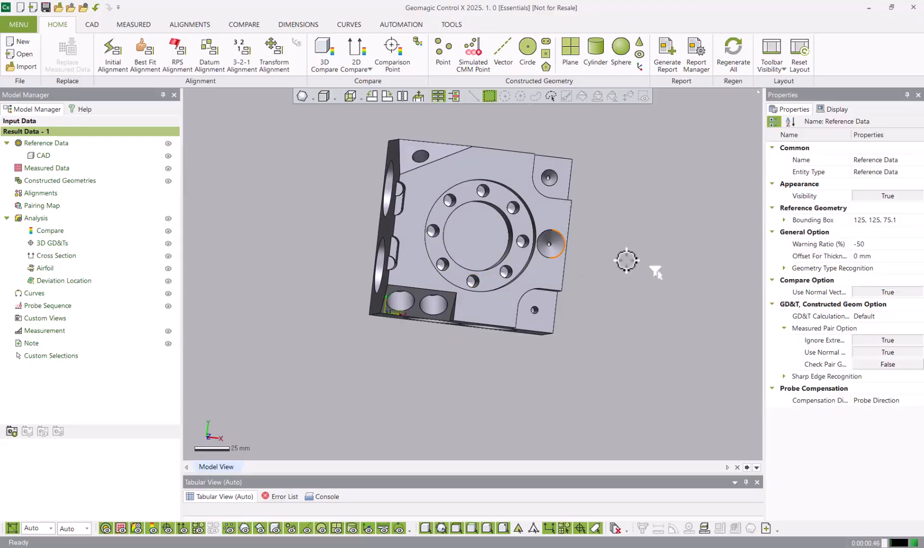
{"action": "right_click_drag", "start_coordinate": [627, 264], "coordinate": [406, 236]}
{"action": "right_click_drag", "start_coordinate": [673, 196], "coordinate": [483, 143]}
{"action": "right_click_drag", "start_coordinate": [394, 192], "coordinate": [312, 312]}
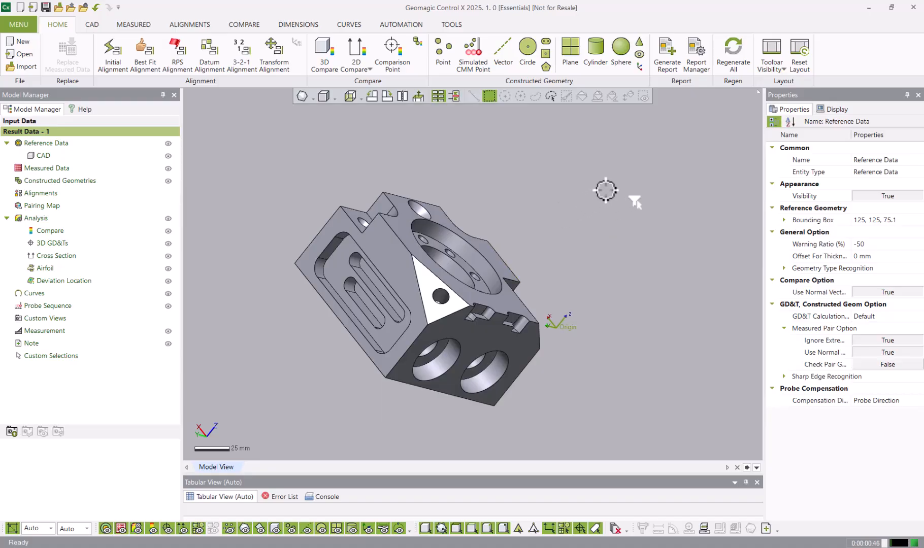
{"action": "mouse_move", "coordinate": [635, 202]}
{"action": "right_mouse_down"}
{"action": "mouse_move", "coordinate": [478, 165]}
{"action": "mouse_move", "coordinate": [377, 210]}
{"action": "mouse_move", "coordinate": [398, 317]}
{"action": "mouse_move", "coordinate": [564, 376]}
{"action": "mouse_move", "coordinate": [664, 289]}
{"action": "mouse_move", "coordinate": [665, 164]}
{"action": "mouse_move", "coordinate": [464, 118]}
{"action": "mouse_move", "coordinate": [307, 216]}
{"action": "mouse_move", "coordinate": [301, 331]}
{"action": "mouse_move", "coordinate": [477, 406]}
{"action": "mouse_move", "coordinate": [660, 423]}
{"action": "mouse_move", "coordinate": [730, 301]}
{"action": "mouse_move", "coordinate": [640, 196]}
{"action": "mouse_move", "coordinate": [442, 228]}
{"action": "mouse_move", "coordinate": [398, 351]}
{"action": "mouse_move", "coordinate": [522, 416]}
{"action": "mouse_move", "coordinate": [661, 290]}
{"action": "mouse_move", "coordinate": [665, 141]}
{"action": "right_mouse_up"}
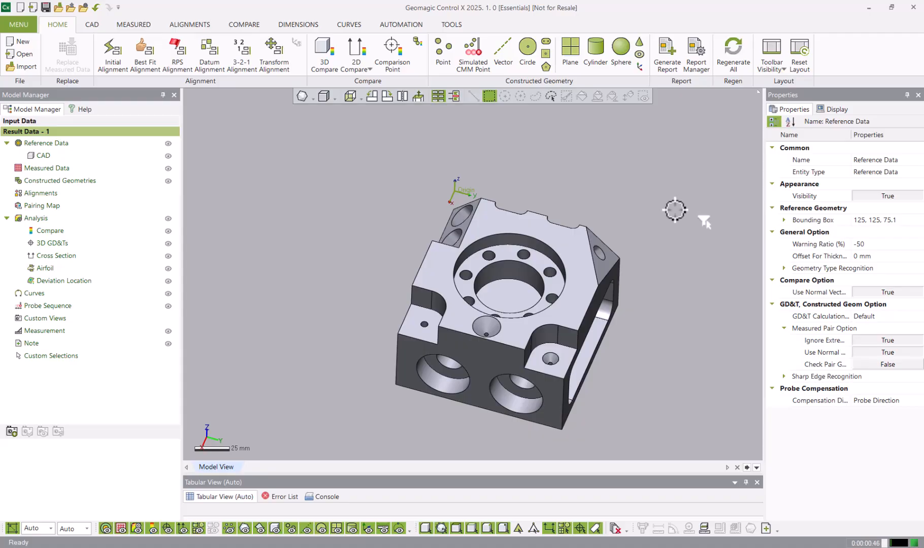
{"action": "middle_click_drag", "start_coordinate": [705, 221], "coordinate": [634, 143]}
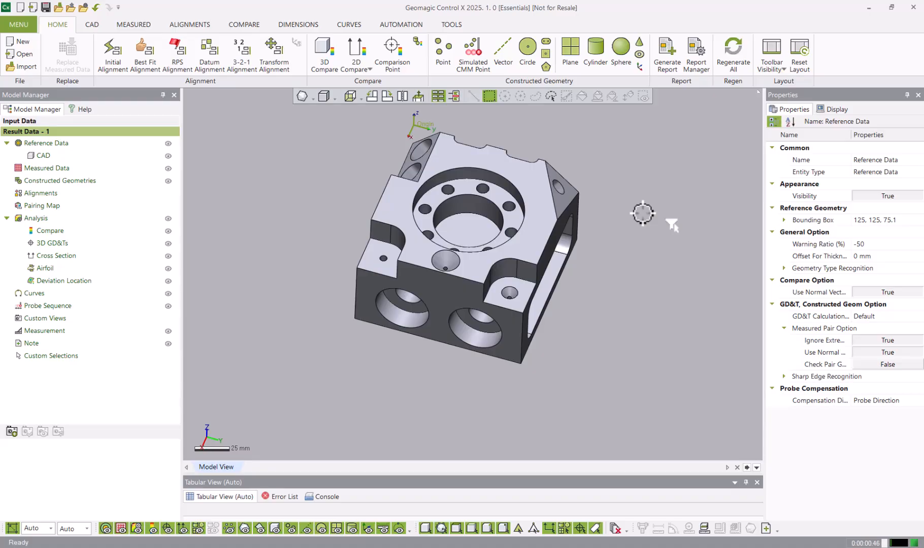
{"action": "middle_click_drag", "start_coordinate": [643, 213], "coordinate": [675, 215]}
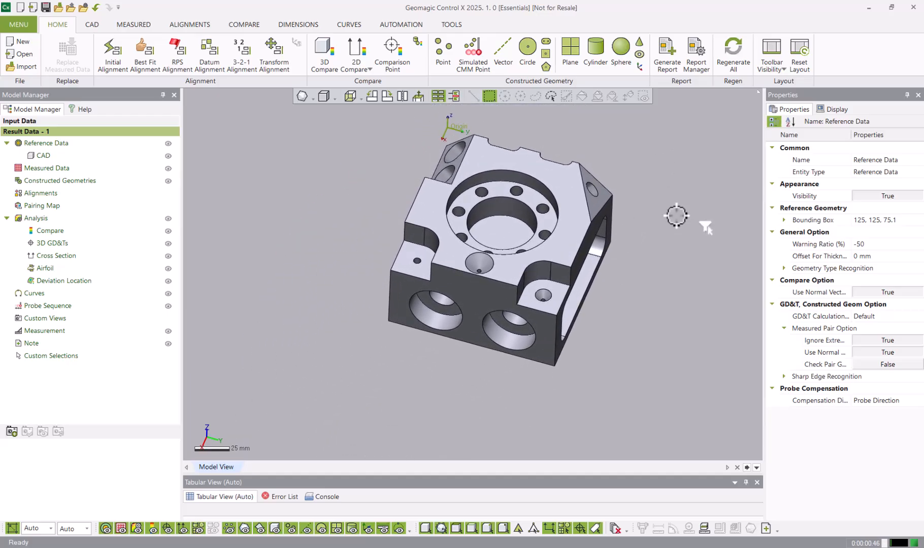
Review the on-screen guide of mouse controls for selecting, rotating, panning and zooming, and collapse it when finished
{"action": "left_click", "coordinate": [760, 103]}
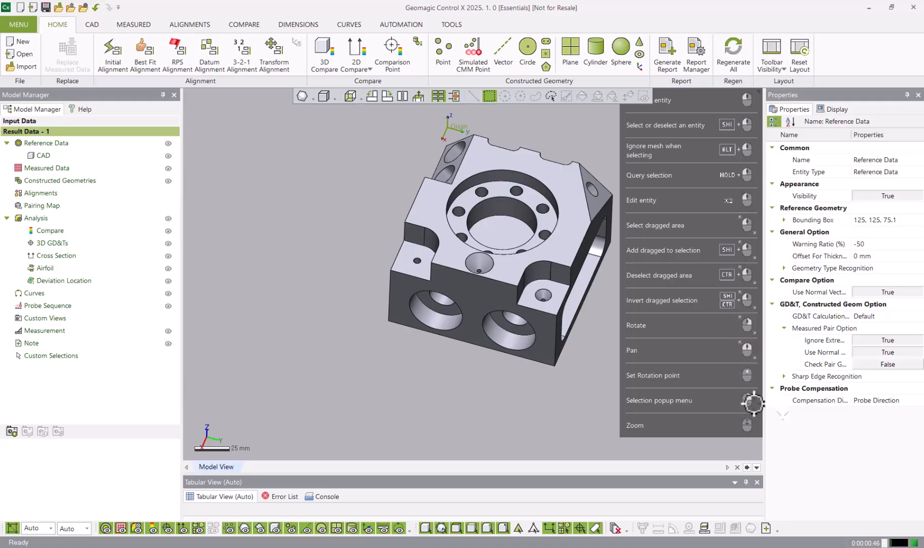
{"action": "left_click", "coordinate": [760, 95]}
{"action": "left_click", "coordinate": [760, 94]}
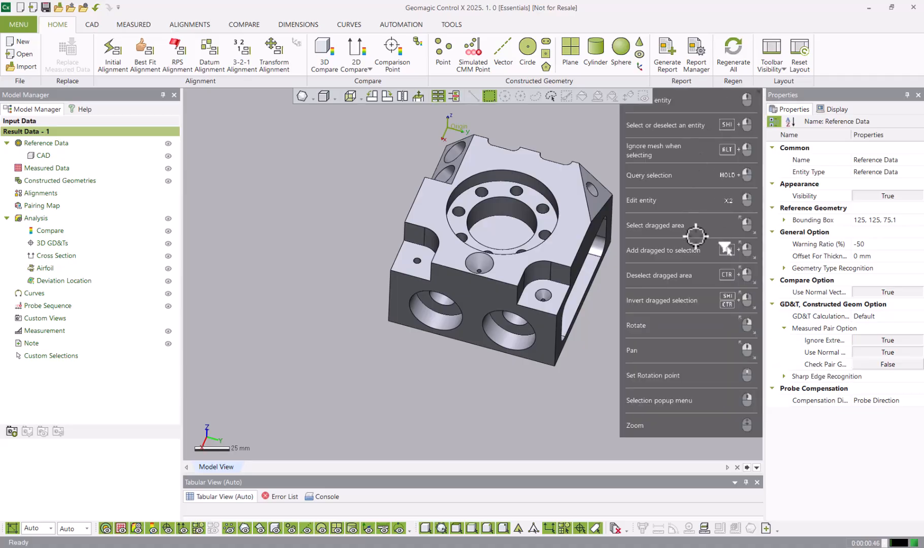
{"action": "left_click", "coordinate": [759, 99]}
{"action": "scroll", "coordinate": [510, 237], "scroll_direction": "down", "scroll_amount": 4}
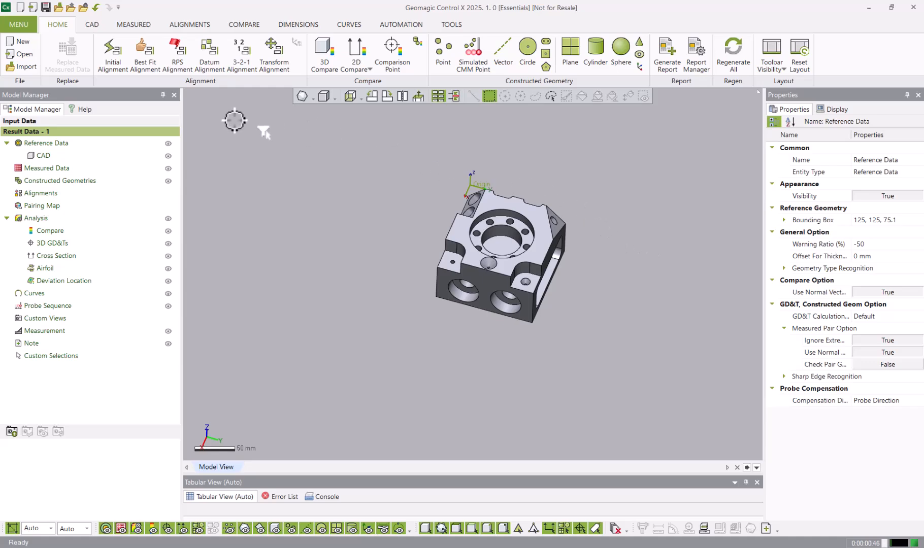
Open the general Preferences and enlarge the dialog vertically to show more settings at once
{"action": "left_click", "coordinate": [84, 9]}
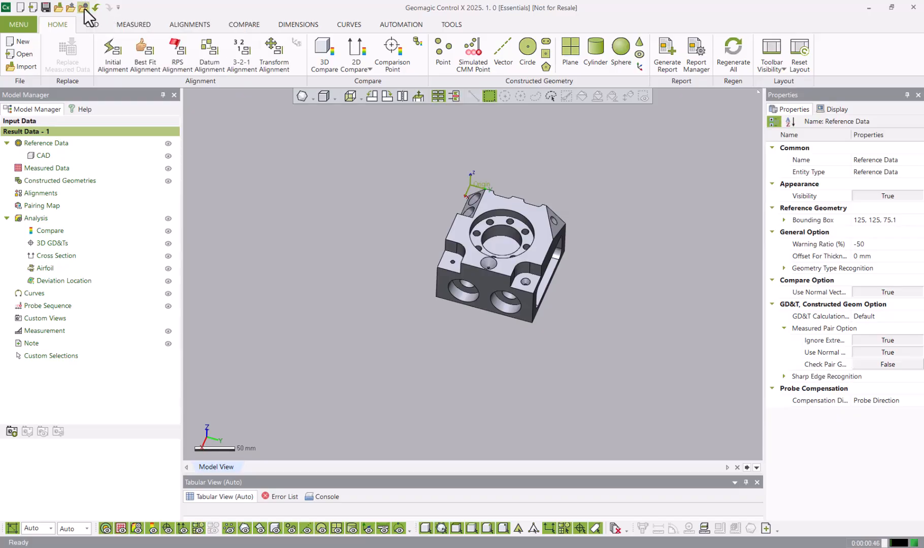
{"action": "left_click_drag", "start_coordinate": [425, 167], "coordinate": [477, 149]}
{"action": "left_click_drag", "start_coordinate": [487, 375], "coordinate": [487, 478]}
{"action": "left_click_drag", "start_coordinate": [471, 154], "coordinate": [454, 102]}
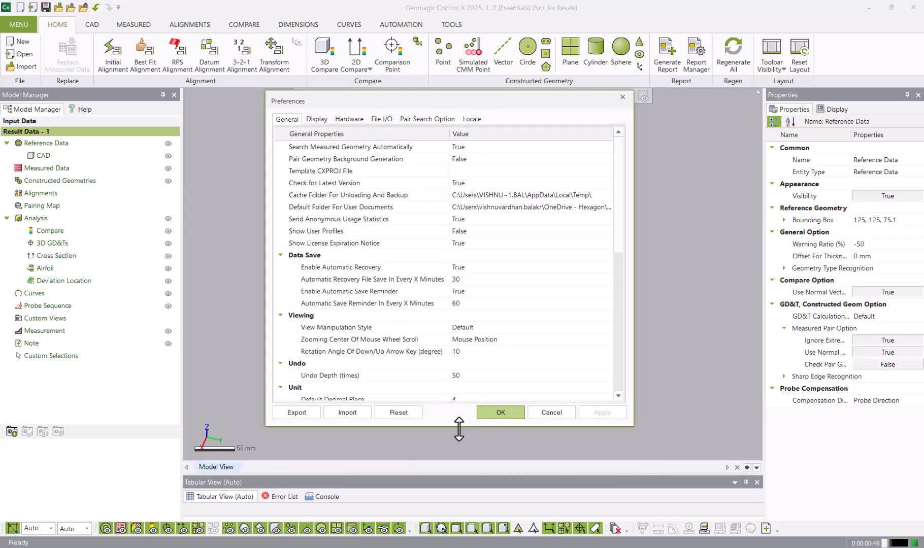
{"action": "left_click_drag", "start_coordinate": [463, 426], "coordinate": [462, 486]}
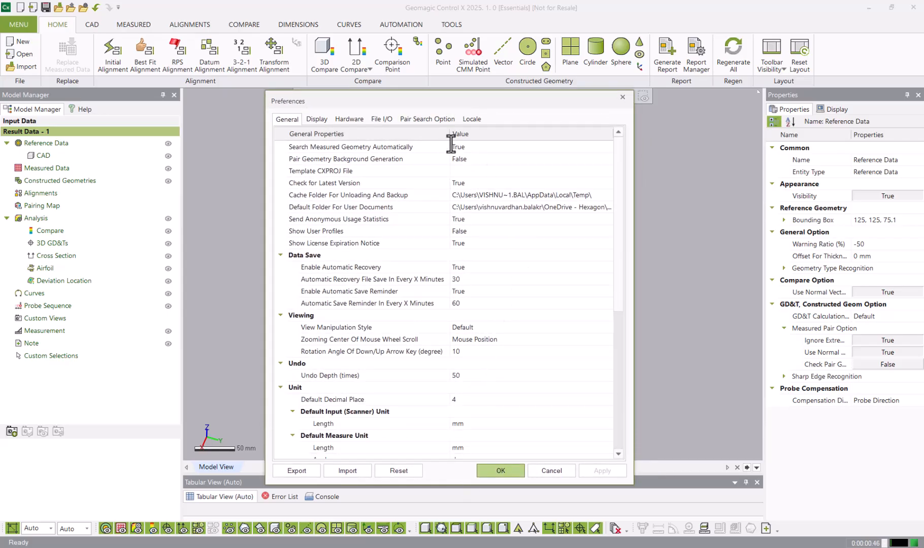
Set Enable Automatic Recovery to True in the Data Save preferences
{"action": "double_click", "coordinate": [469, 266]}
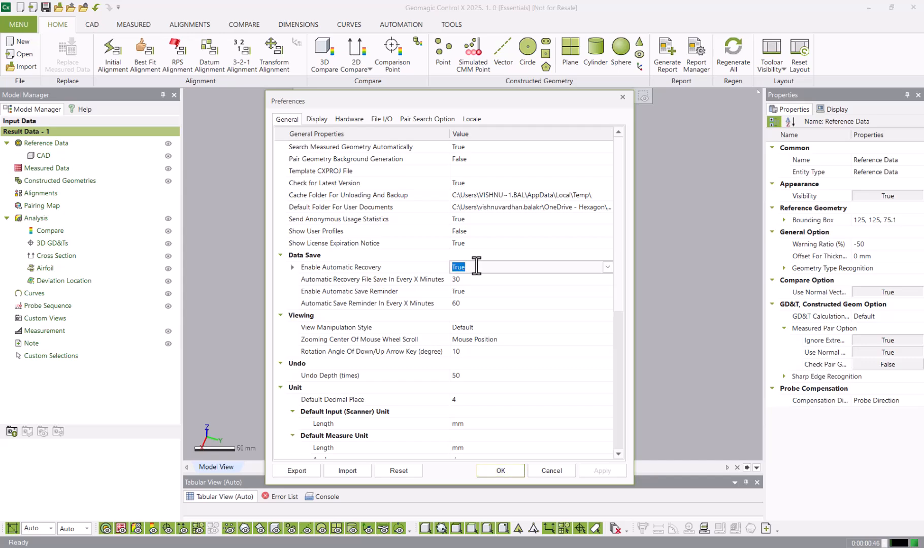
{"action": "left_click", "coordinate": [608, 266]}
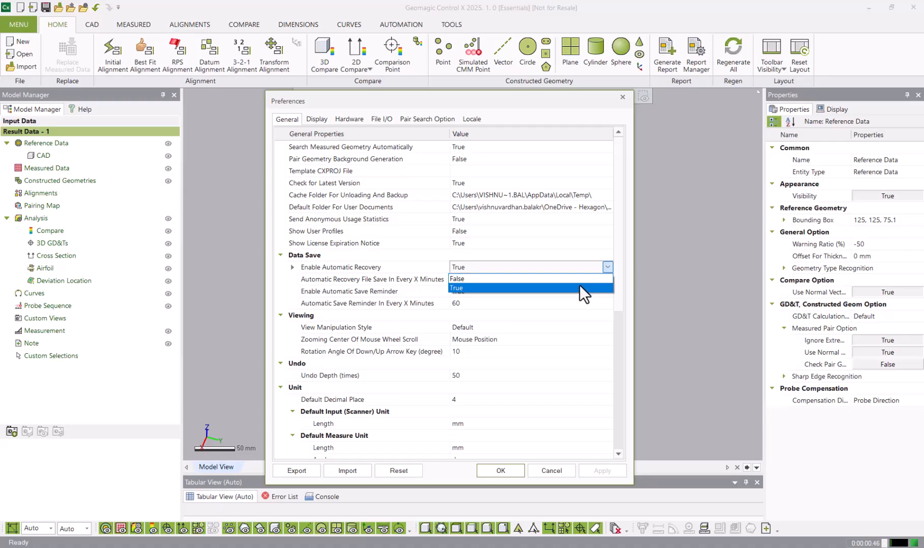
{"action": "left_click", "coordinate": [579, 288]}
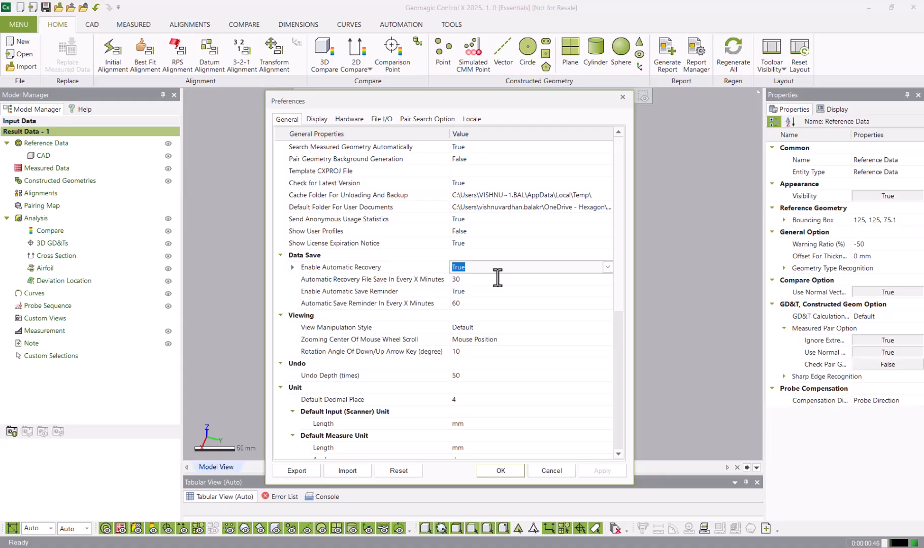
Review the automatic recovery interval and the automatic save reminder settings under Data Save
{"action": "left_click", "coordinate": [498, 278]}
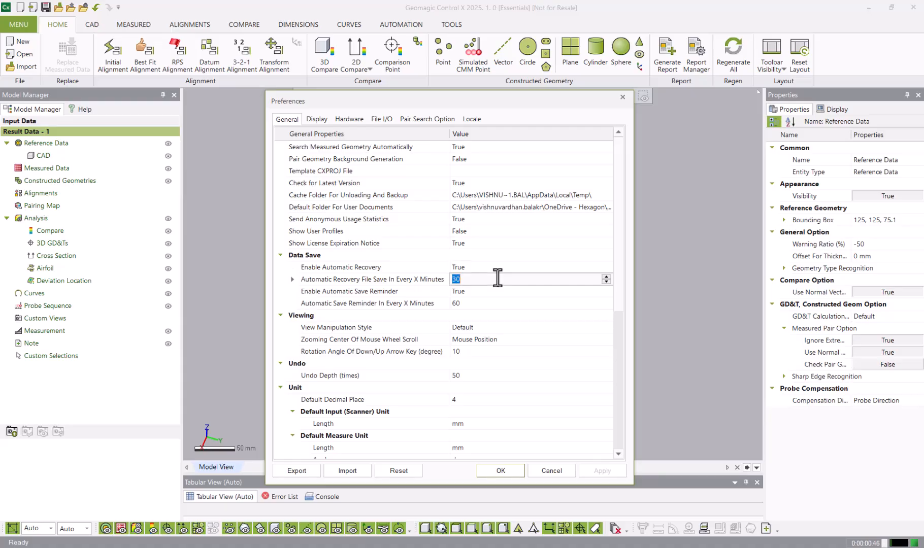
{"action": "left_click", "coordinate": [471, 267]}
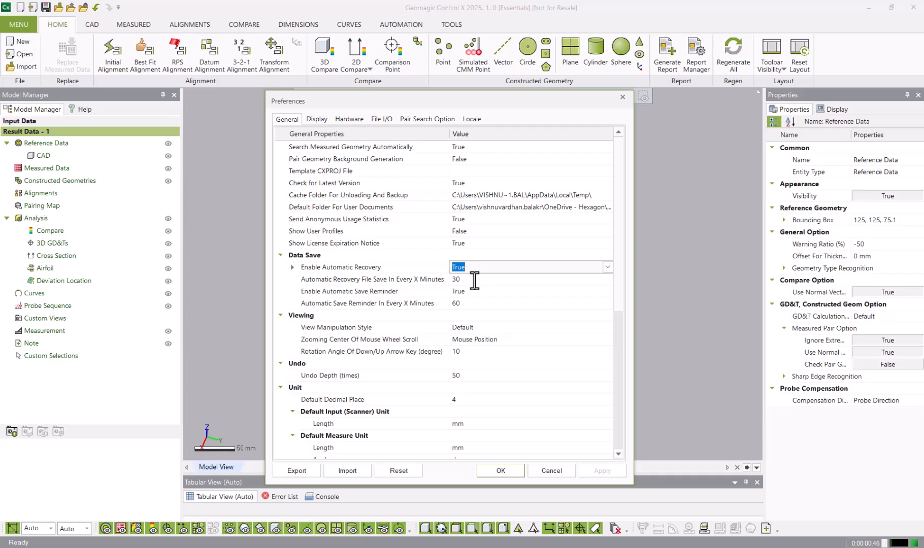
{"action": "left_click", "coordinate": [475, 279]}
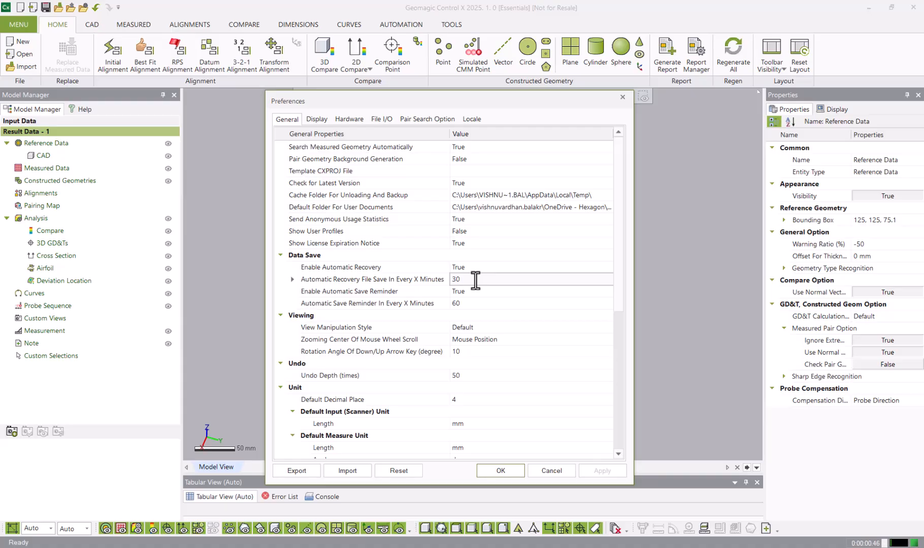
{"action": "left_click", "coordinate": [476, 291]}
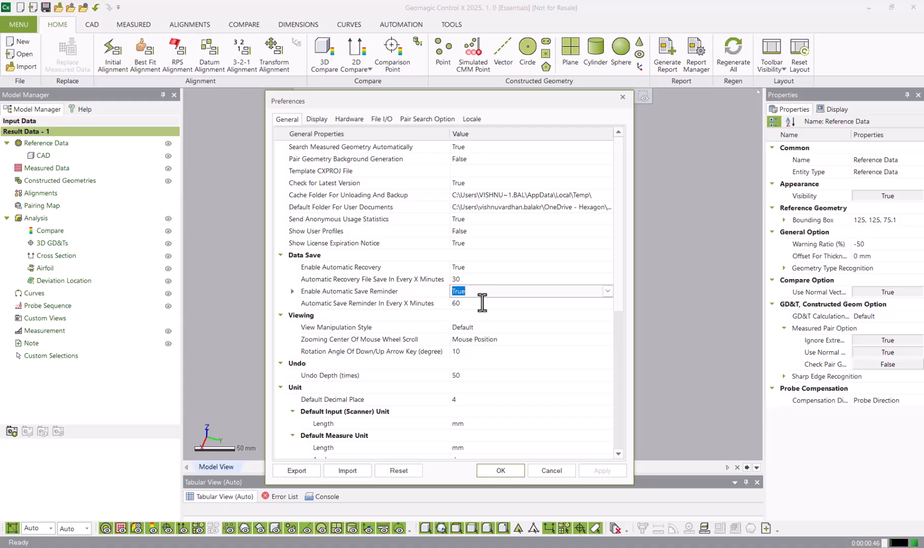
{"action": "left_click", "coordinate": [482, 303]}
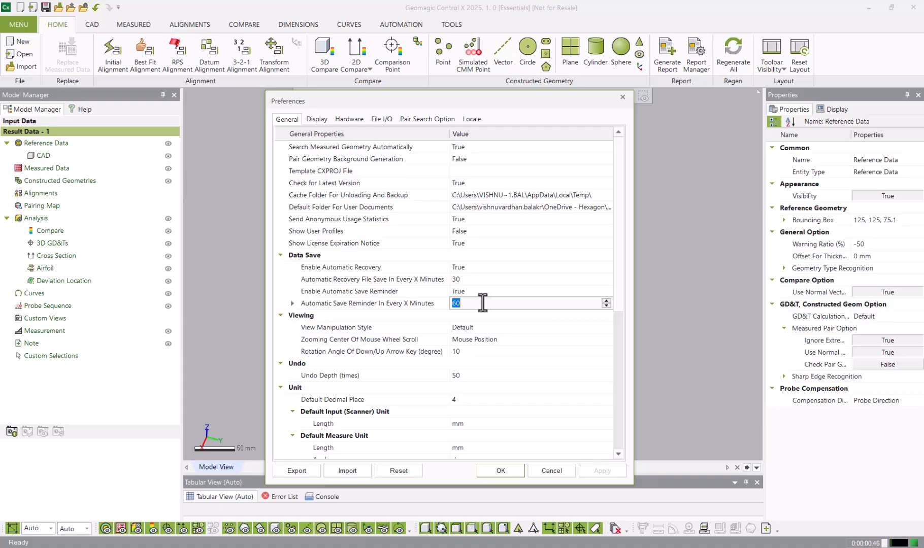
Try the SOLIDWORKS view manipulation style among the available styles and return the setting to Default
{"action": "left_click", "coordinate": [503, 328]}
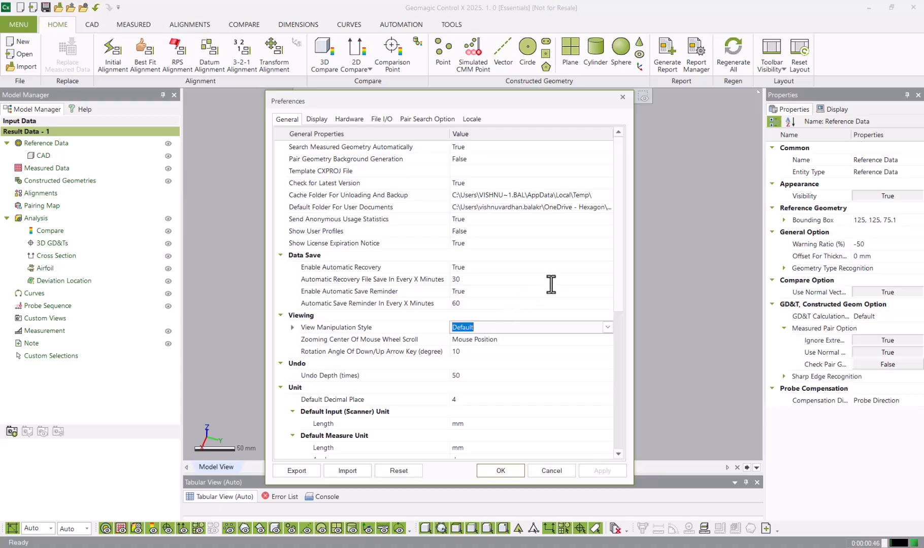
{"action": "scroll", "coordinate": [553, 287], "scroll_direction": "down", "scroll_amount": 2}
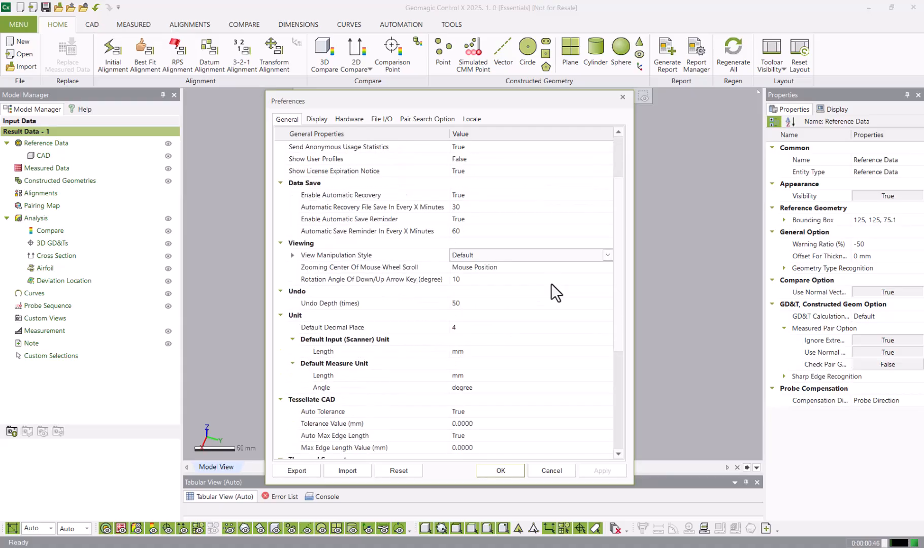
{"action": "left_click", "coordinate": [608, 255]}
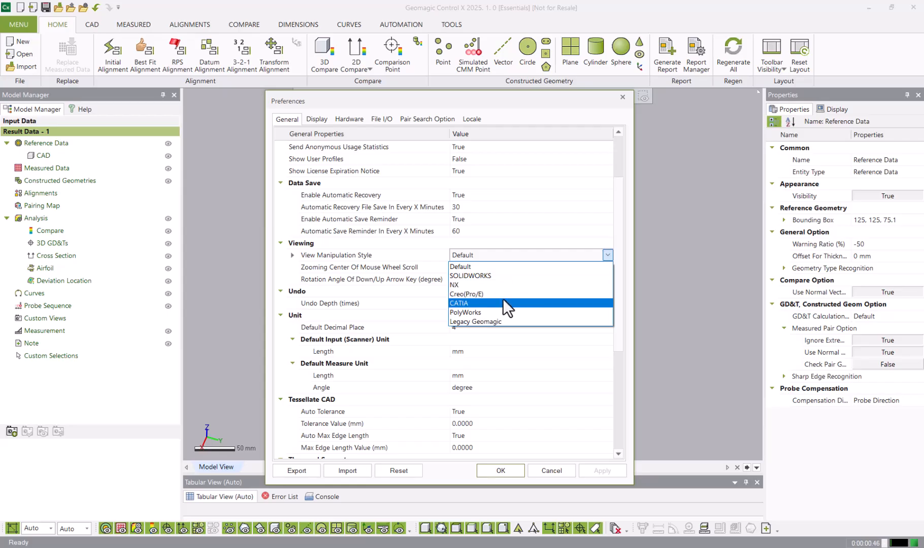
{"action": "left_click", "coordinate": [489, 276]}
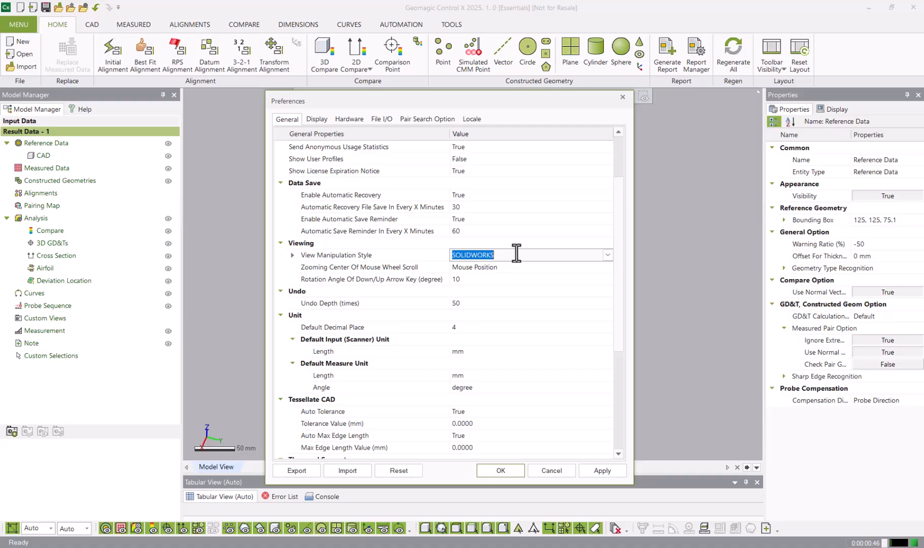
{"action": "left_click", "coordinate": [606, 256]}
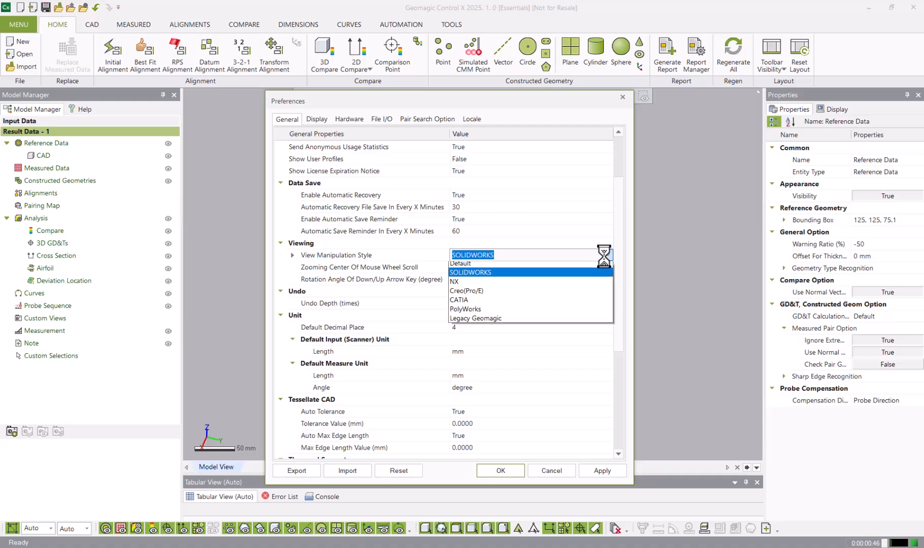
{"action": "left_click", "coordinate": [576, 270]}
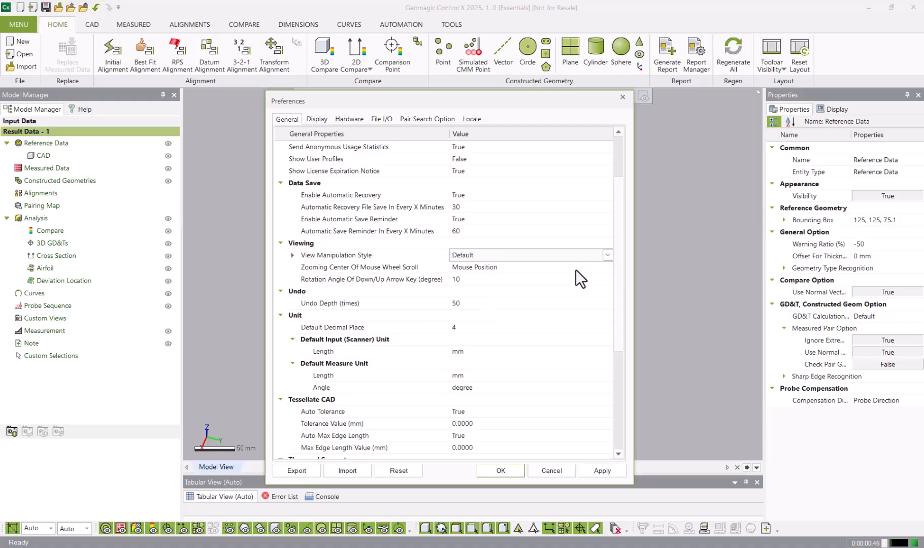
{"action": "left_click", "coordinate": [604, 256]}
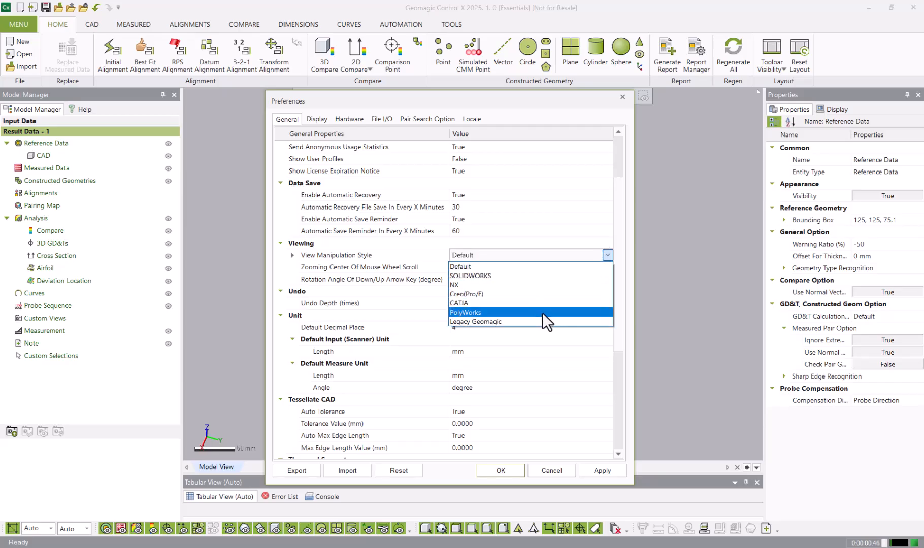
{"action": "left_click", "coordinate": [510, 268]}
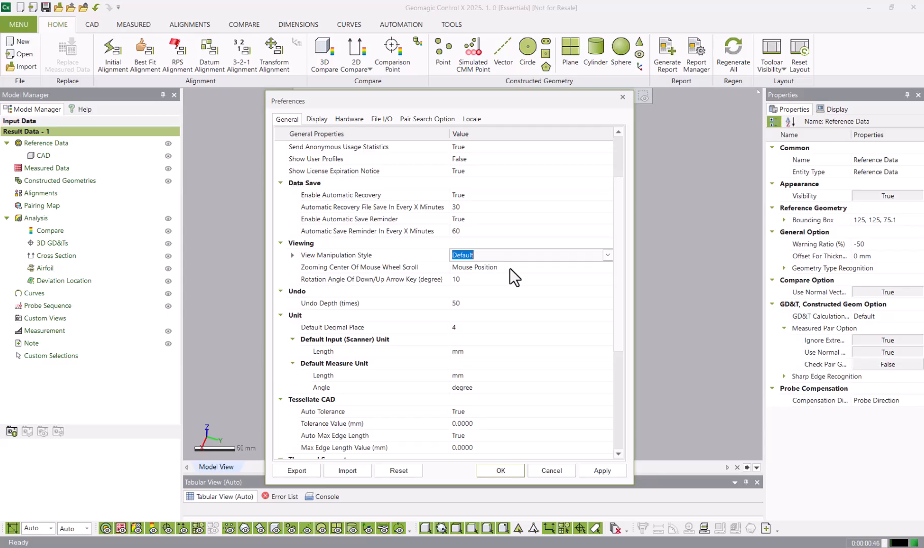
Set the zooming center of the mouse wheel scroll to Mouse Position in the Viewing preferences
{"action": "left_click", "coordinate": [510, 268]}
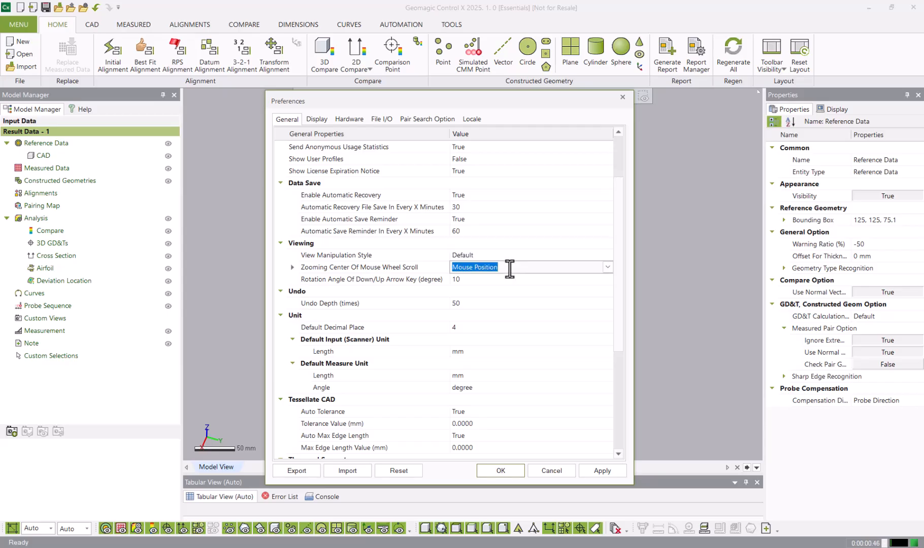
{"action": "left_click", "coordinate": [604, 269]}
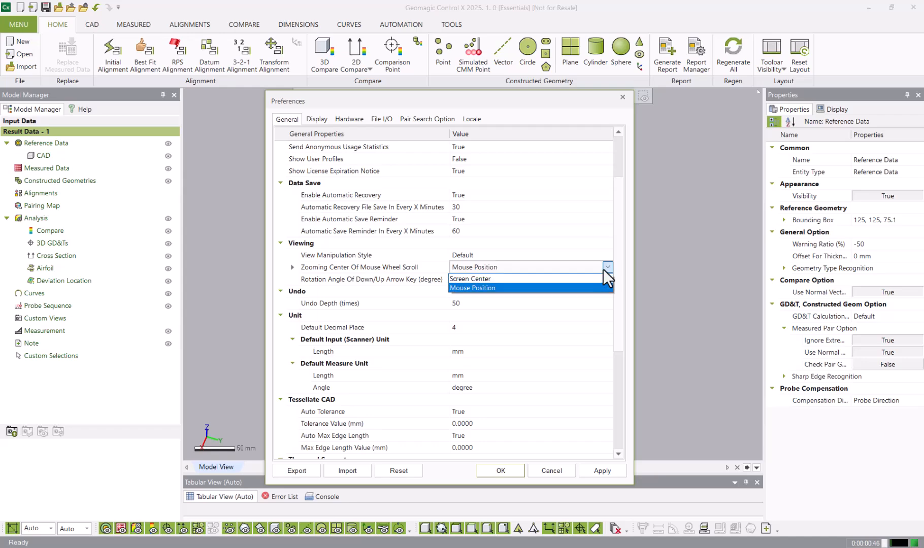
{"action": "left_click", "coordinate": [537, 288]}
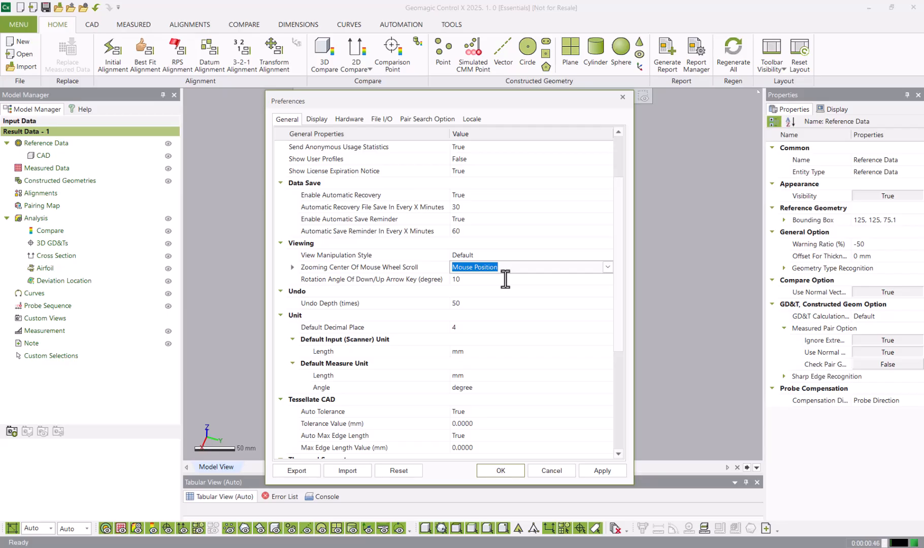
Check the default scanner input length unit and set the default measure length unit to mm
{"action": "left_click", "coordinate": [494, 352]}
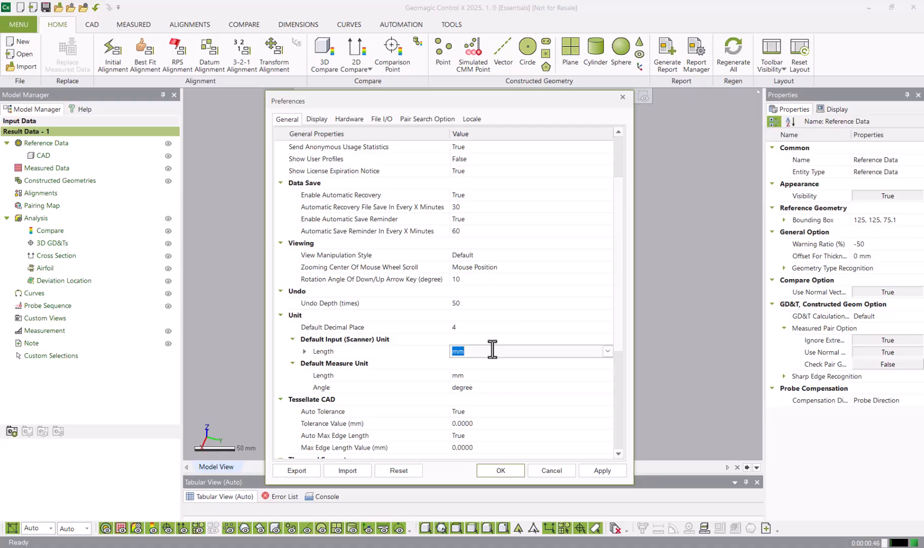
{"action": "left_click", "coordinate": [497, 375]}
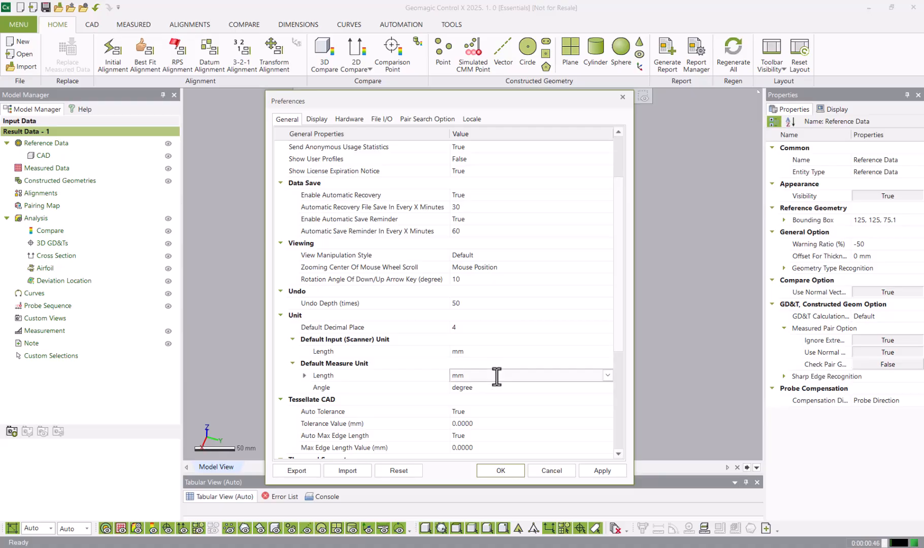
{"action": "left_click", "coordinate": [608, 377]}
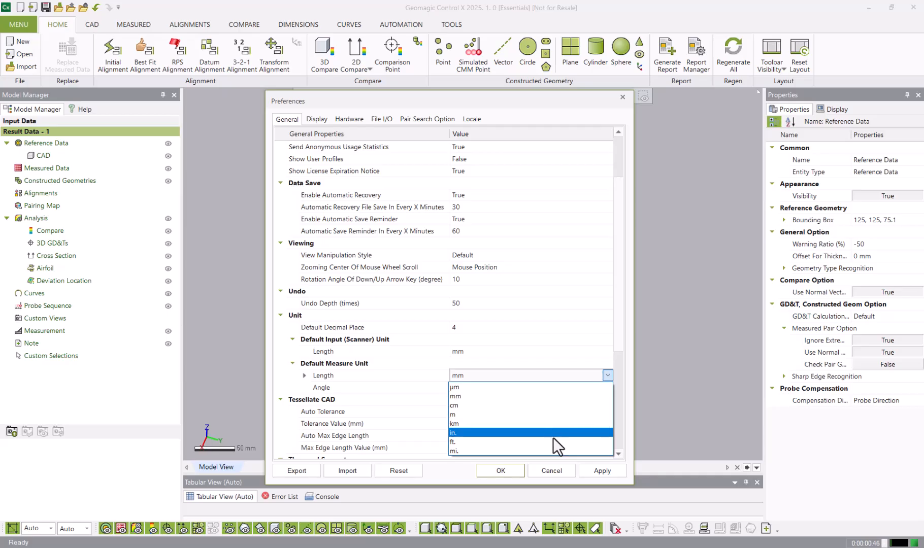
{"action": "left_click", "coordinate": [546, 398]}
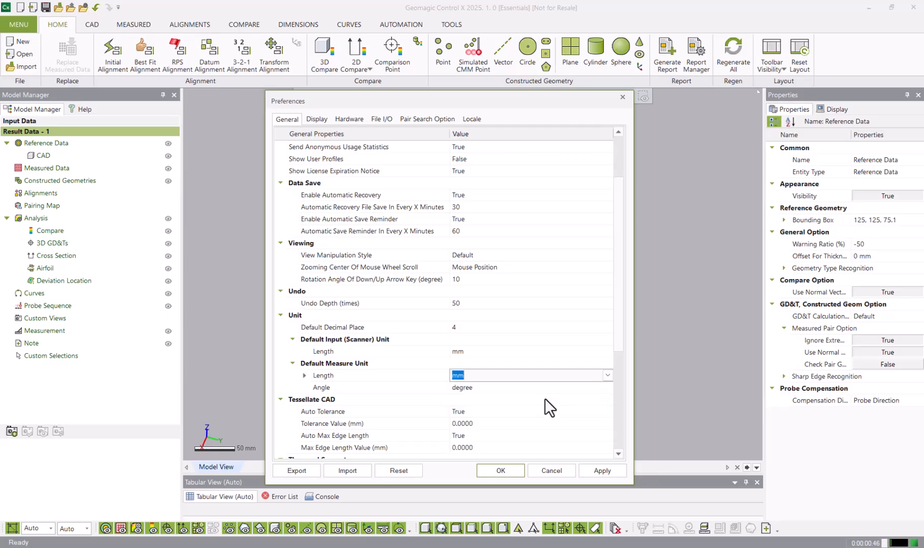
Look through the remaining general settings down to Text Scripting, and apply and close the preferences
{"action": "left_click", "coordinate": [615, 347]}
{"action": "left_click_drag", "start_coordinate": [614, 346], "coordinate": [640, 454]}
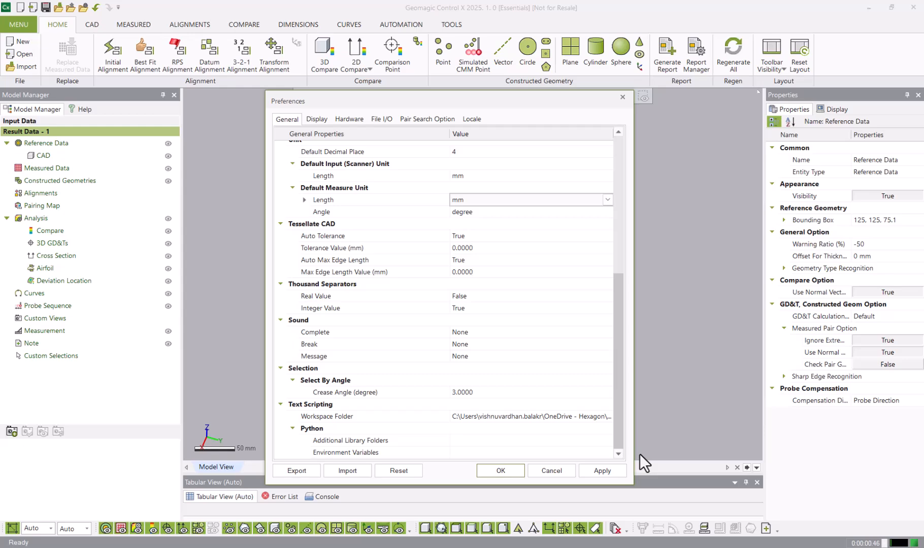
{"action": "left_click_drag", "start_coordinate": [638, 454], "coordinate": [642, 440]}
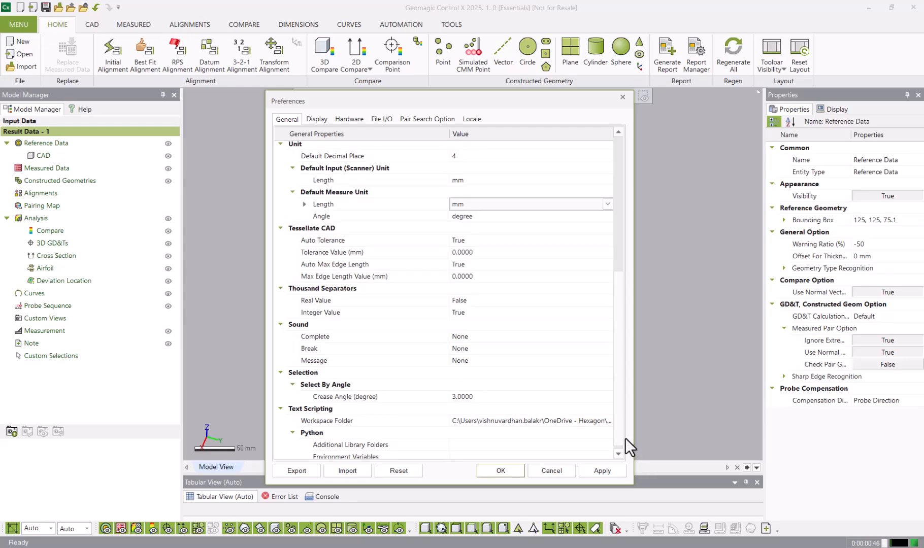
{"action": "left_click", "coordinate": [598, 472]}
{"action": "left_click", "coordinate": [499, 471]}
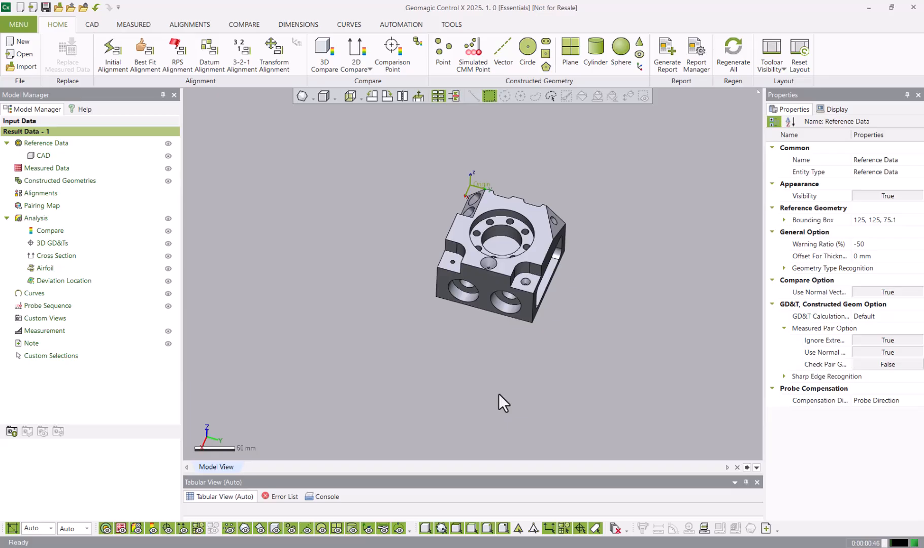
Examine the part's large central counterbore and its circular hole pattern close up
{"action": "scroll", "coordinate": [607, 206], "scroll_direction": "up", "scroll_amount": 5}
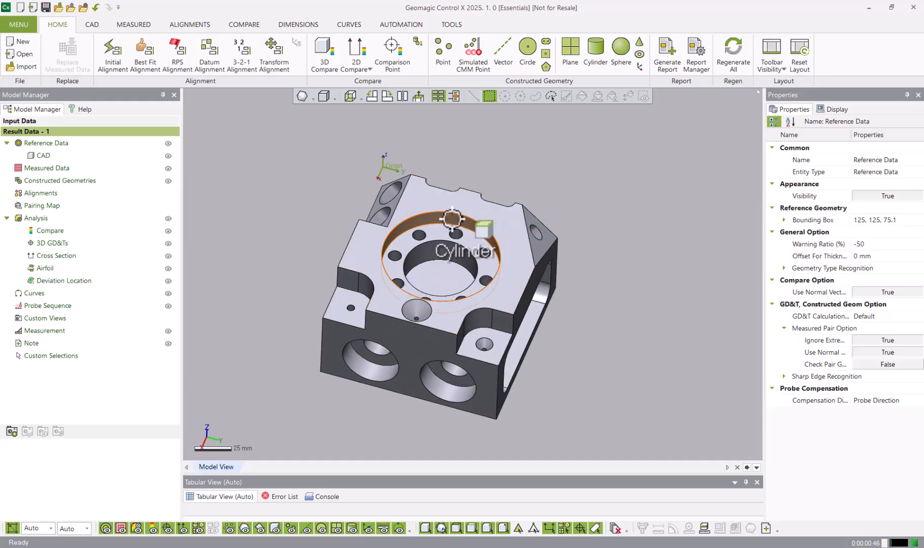
{"action": "scroll", "coordinate": [452, 218], "scroll_direction": "up", "scroll_amount": 3}
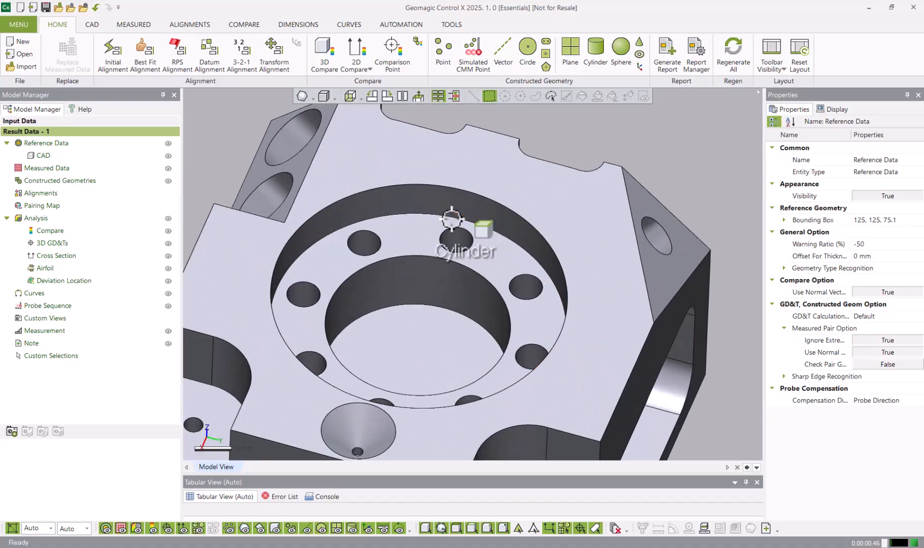
{"action": "scroll", "coordinate": [407, 254], "scroll_direction": "up", "scroll_amount": 3}
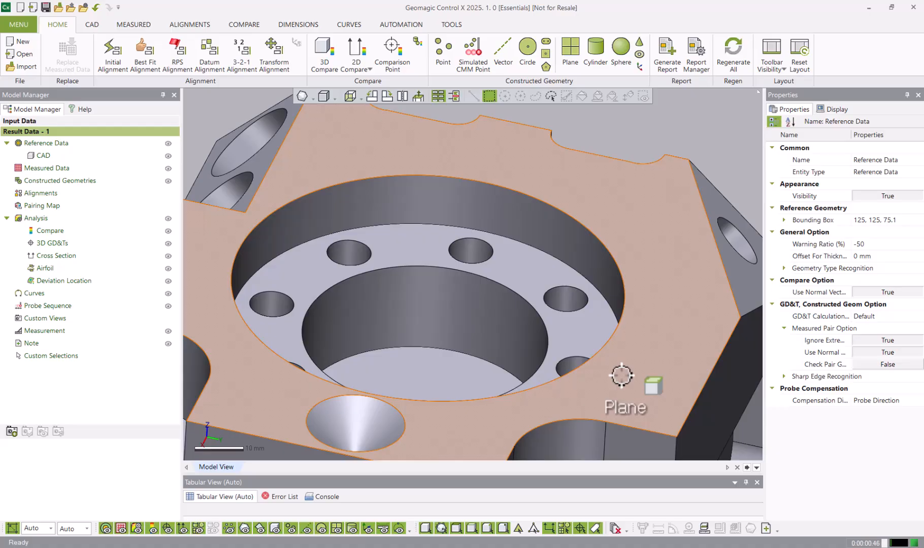
Calculate the CAD body's mass center and check its X, Y and Z coordinates
{"action": "scroll", "coordinate": [621, 376], "scroll_direction": "down", "scroll_amount": 2}
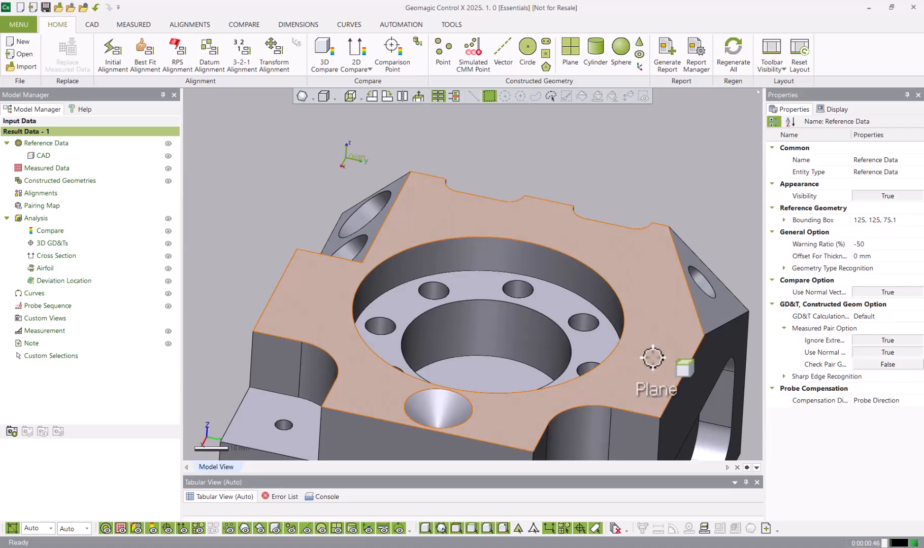
{"action": "scroll", "coordinate": [284, 227], "scroll_direction": "down", "scroll_amount": 3}
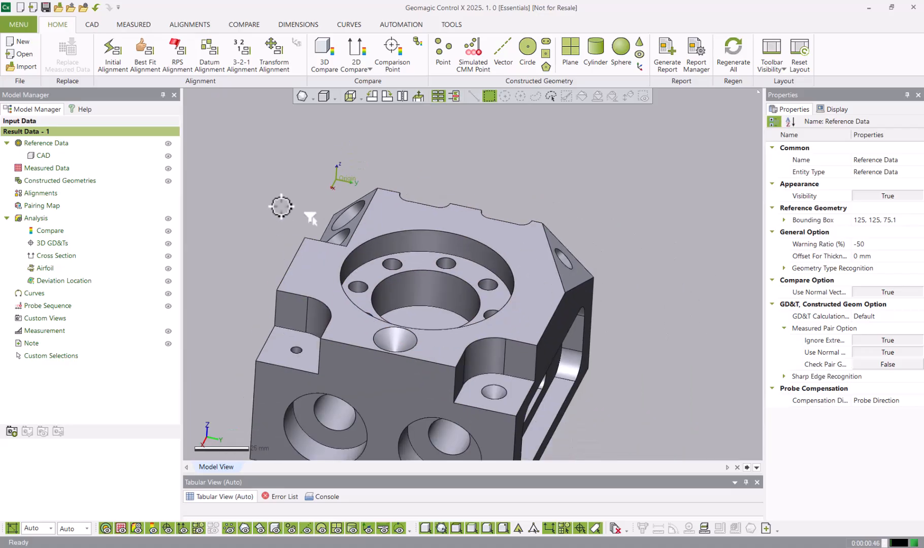
{"action": "scroll", "coordinate": [310, 218], "scroll_direction": "down", "scroll_amount": 2}
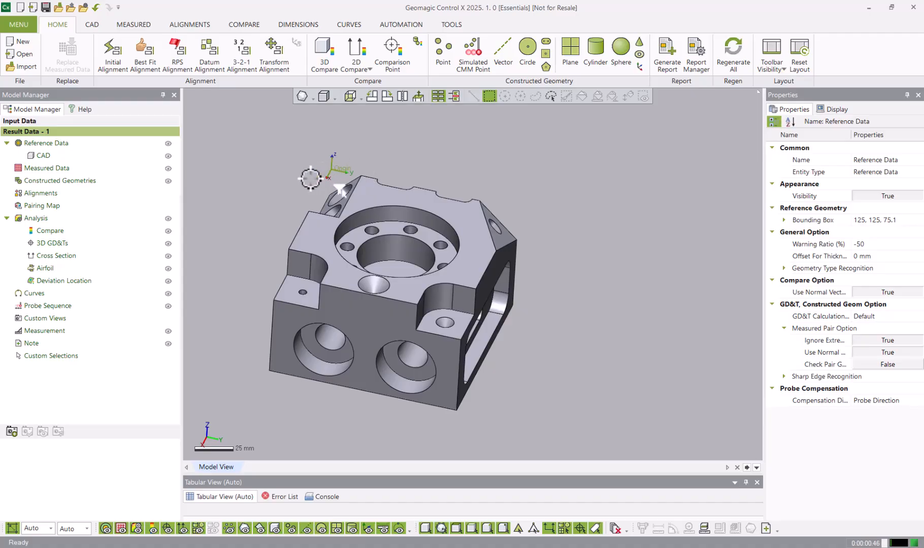
{"action": "left_click", "coordinate": [44, 155]}
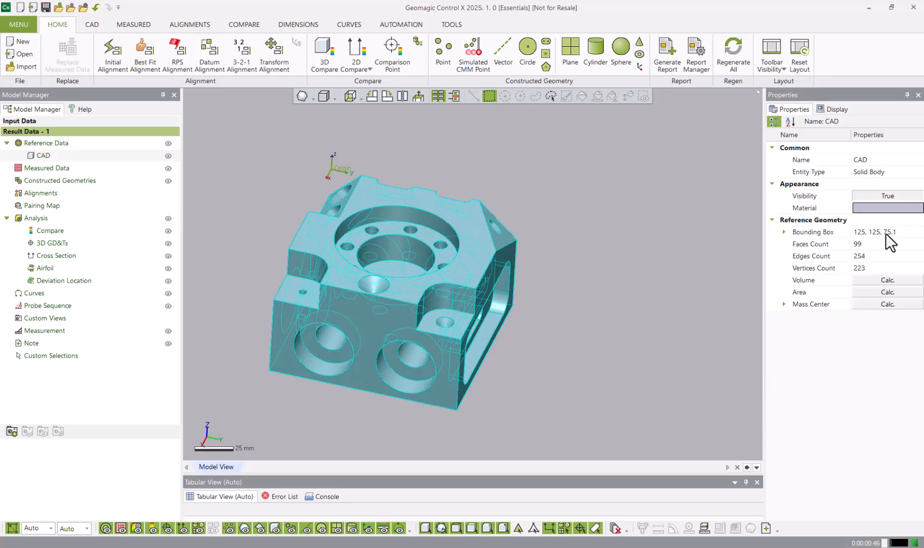
{"action": "left_click", "coordinate": [875, 301]}
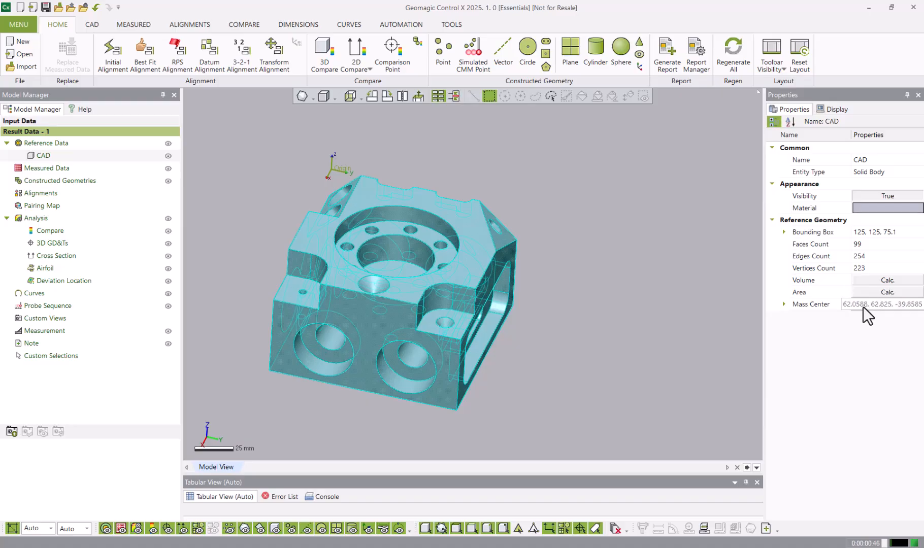
{"action": "left_click", "coordinate": [784, 304]}
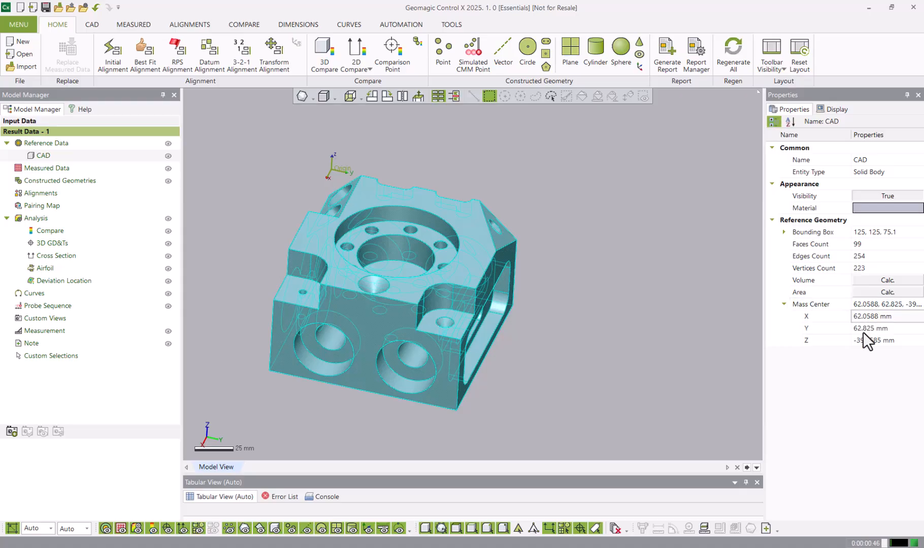
{"action": "left_click", "coordinate": [784, 305]}
{"action": "left_click", "coordinate": [623, 274]}
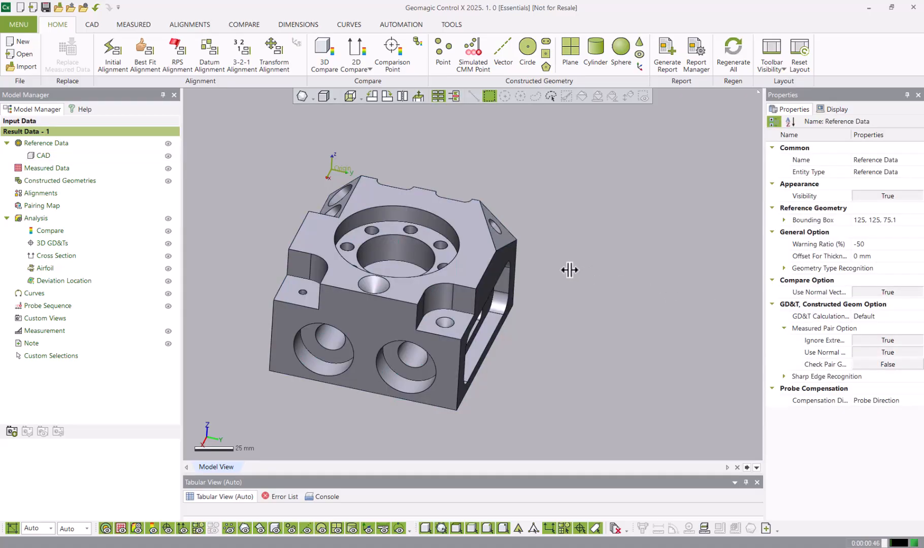
Calculate the area of the part's large top face and review its fitting type options, keeping Least Squares Best-Fit
{"action": "left_click", "coordinate": [490, 242]}
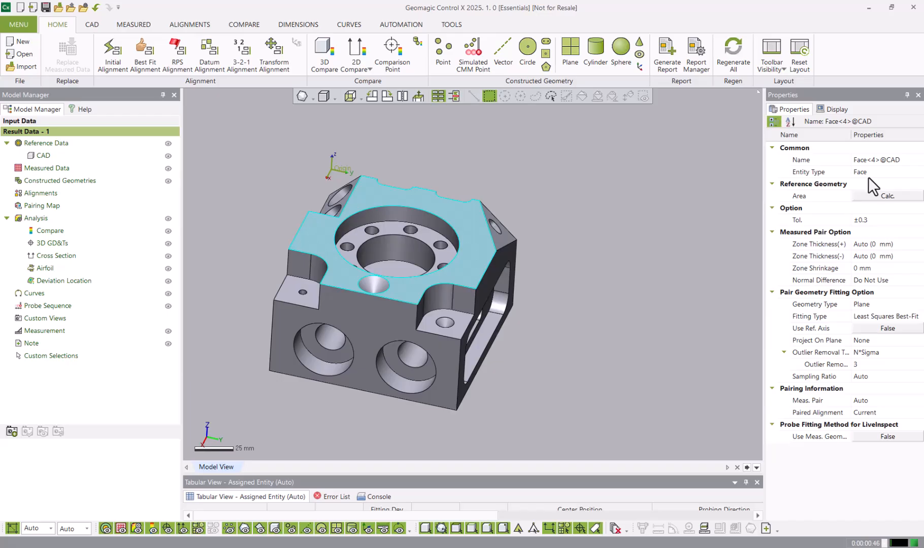
{"action": "left_click", "coordinate": [871, 197]}
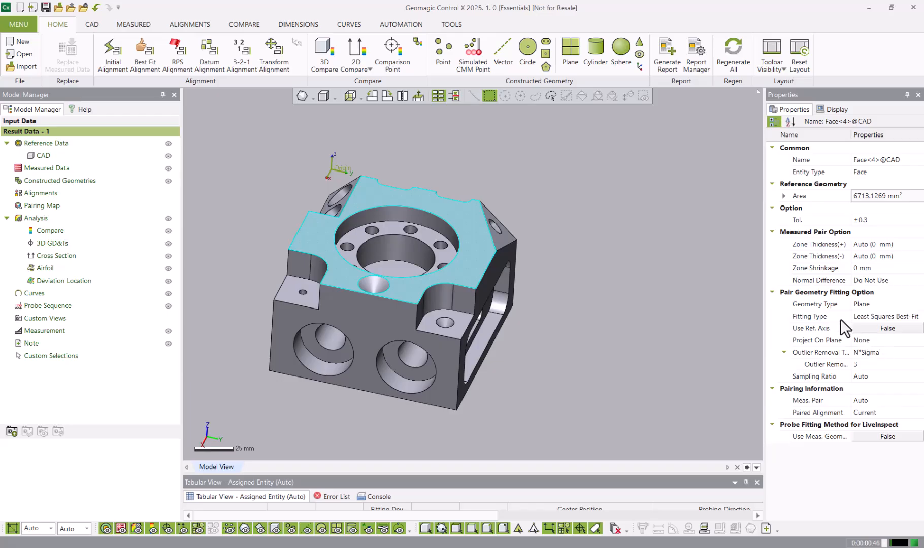
{"action": "left_click", "coordinate": [898, 316]}
{"action": "left_click", "coordinate": [917, 316]}
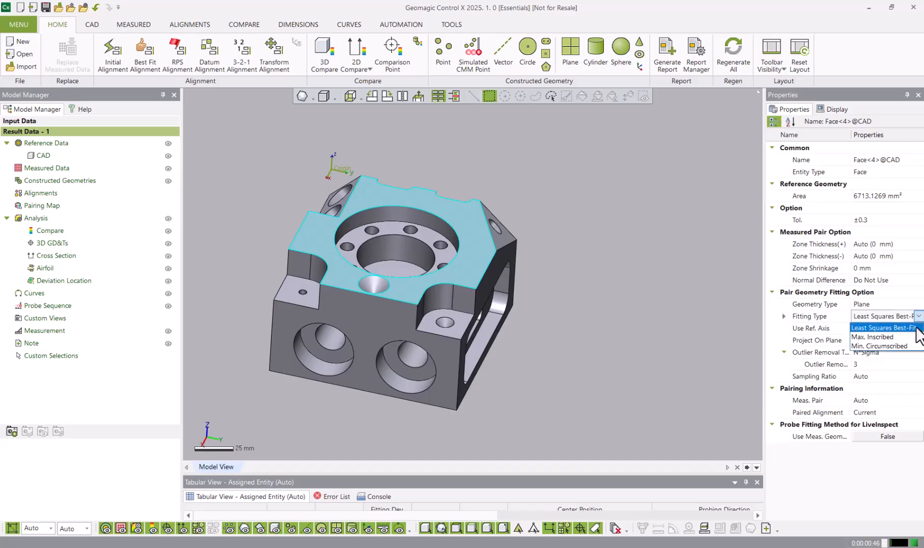
{"action": "left_click", "coordinate": [890, 325]}
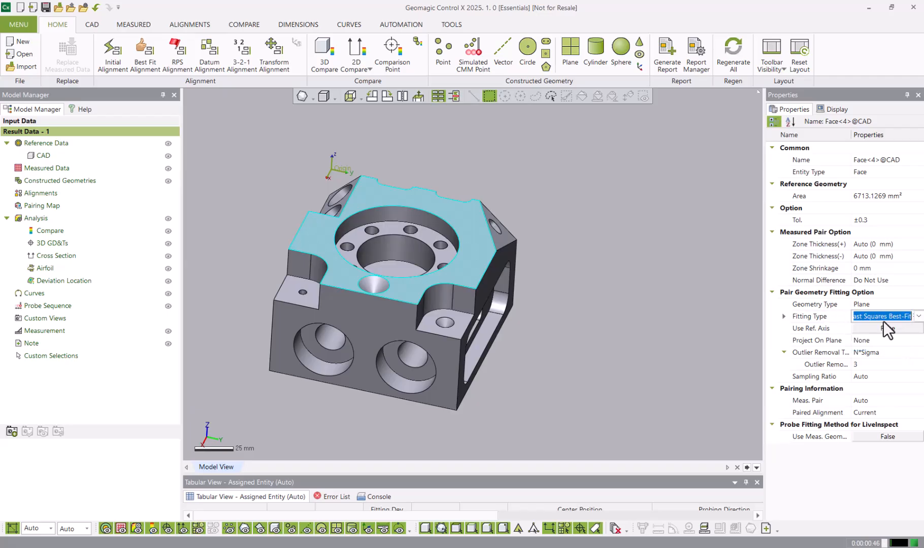
{"action": "left_click", "coordinate": [561, 326]}
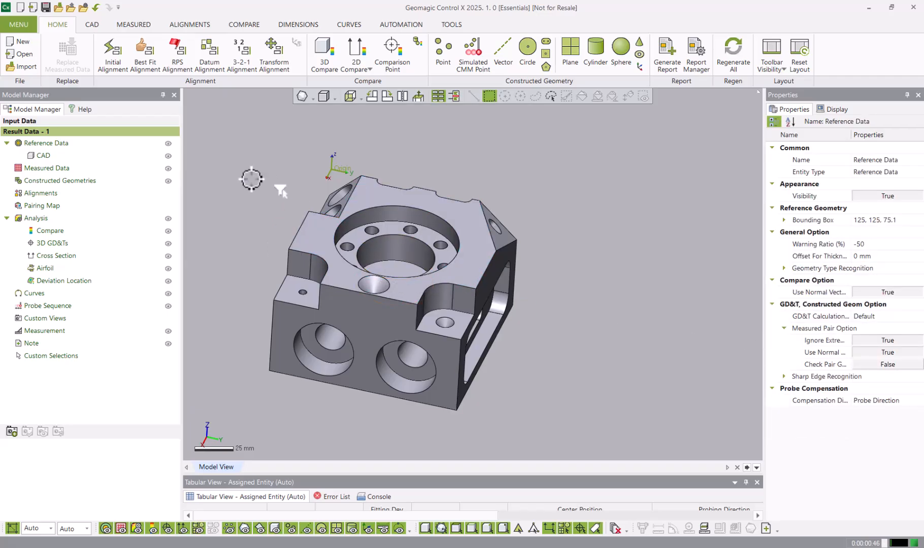
Import the Part_1.stl scan as a mesh with Points Only turned off and the unit set to mm
{"action": "left_click", "coordinate": [22, 67]}
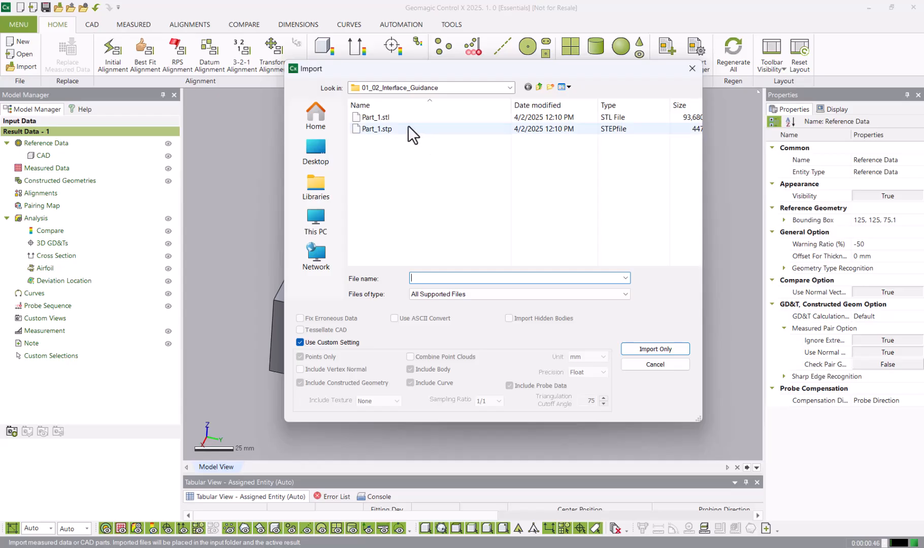
{"action": "left_click", "coordinate": [397, 119]}
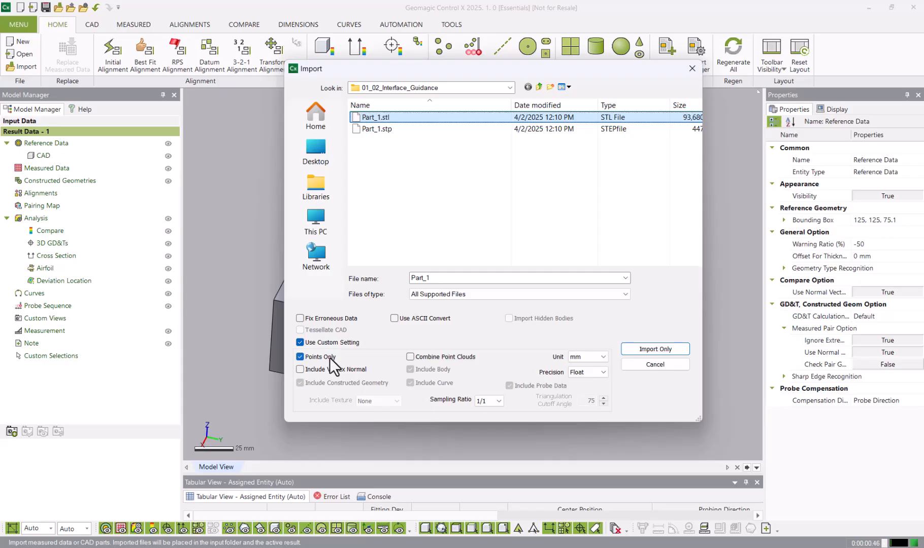
{"action": "left_click", "coordinate": [304, 357]}
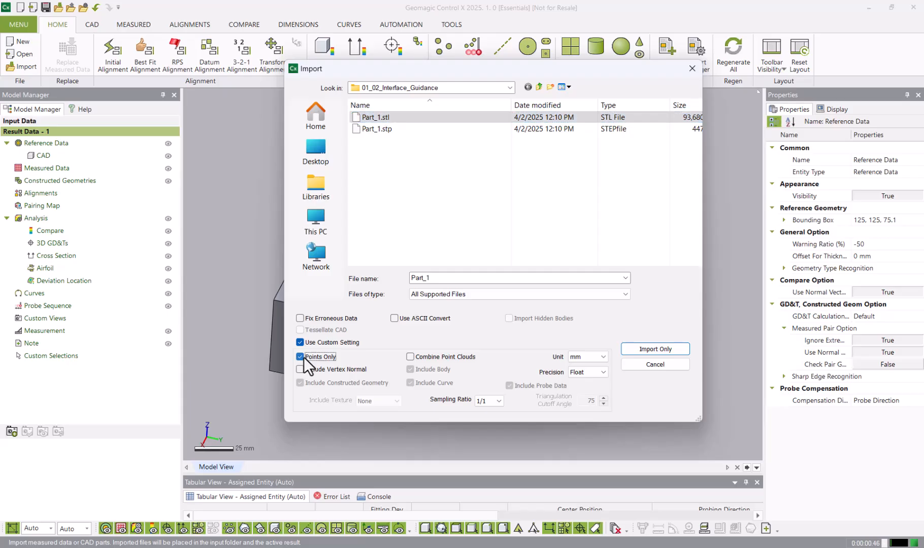
{"action": "left_click", "coordinate": [594, 358]}
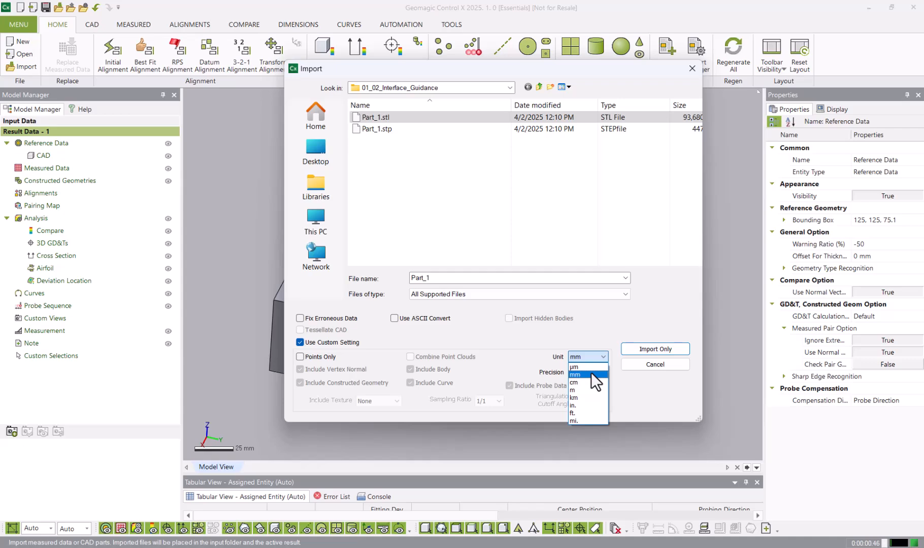
{"action": "left_click", "coordinate": [591, 374]}
{"action": "left_click", "coordinate": [657, 347]}
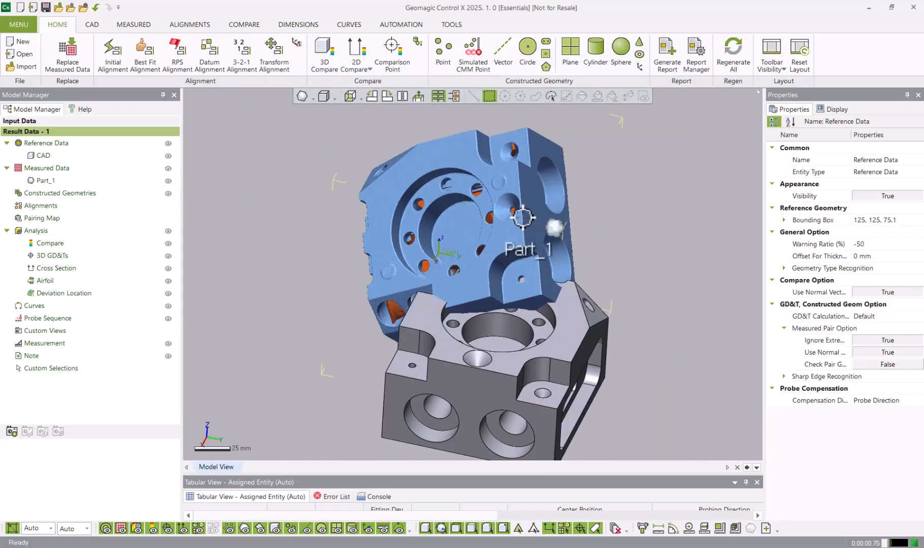
Toggle the visibility of the CAD body and of the Part_1 mesh off and back on to tell them apart
{"action": "scroll", "coordinate": [338, 218], "scroll_direction": "down", "scroll_amount": 3}
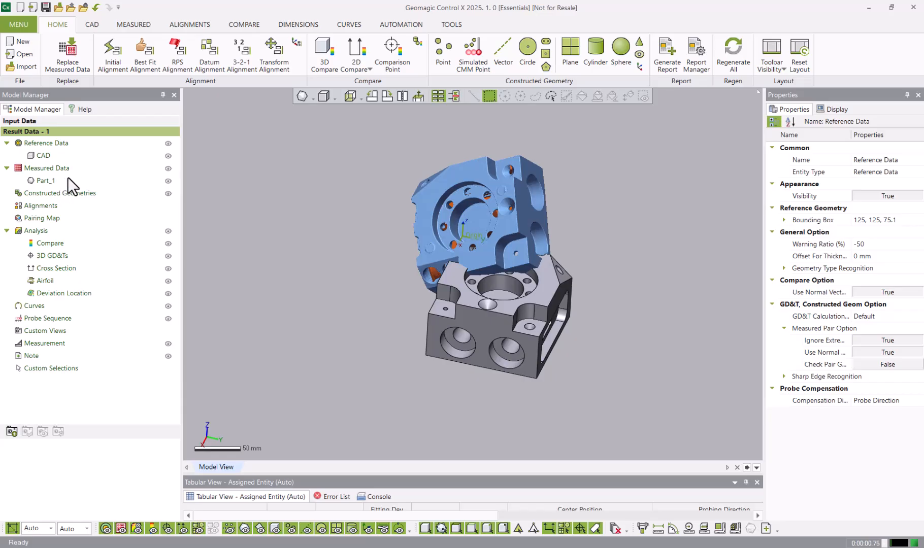
{"action": "scroll", "coordinate": [541, 227], "scroll_direction": "up", "scroll_amount": 3}
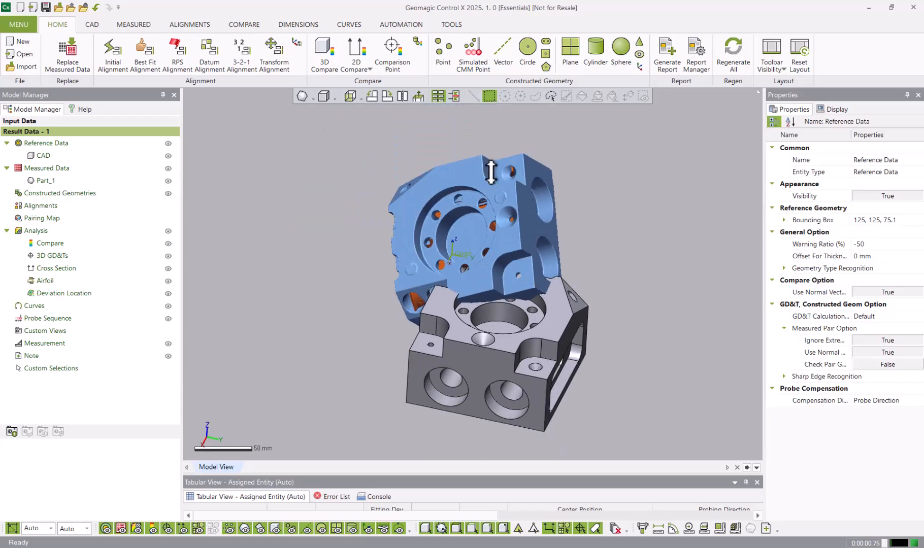
{"action": "scroll", "coordinate": [491, 173], "scroll_direction": "up", "scroll_amount": 5}
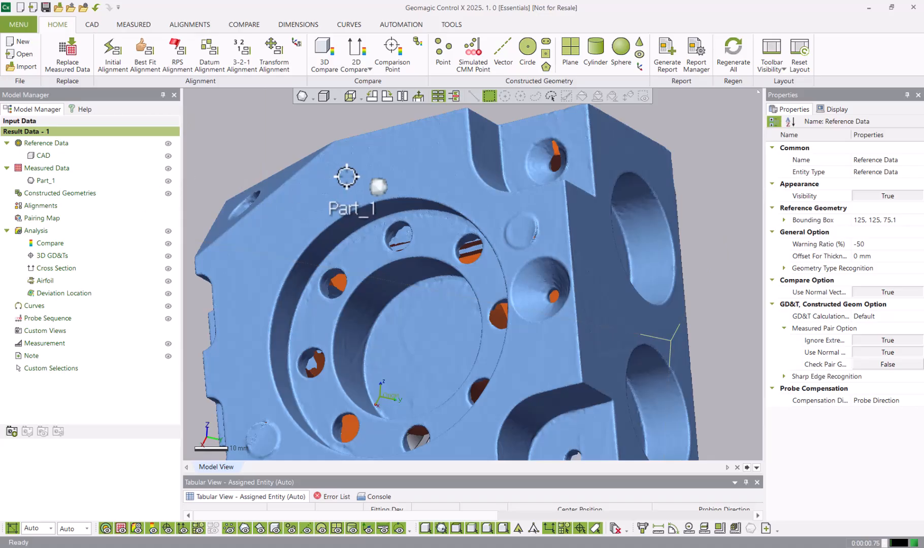
{"action": "scroll", "coordinate": [351, 181], "scroll_direction": "down", "scroll_amount": 3}
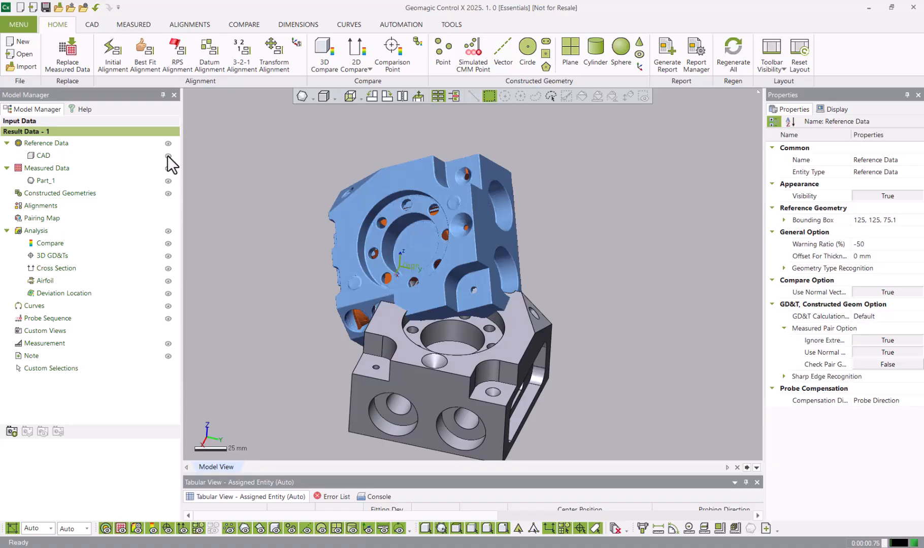
{"action": "left_click", "coordinate": [167, 156]}
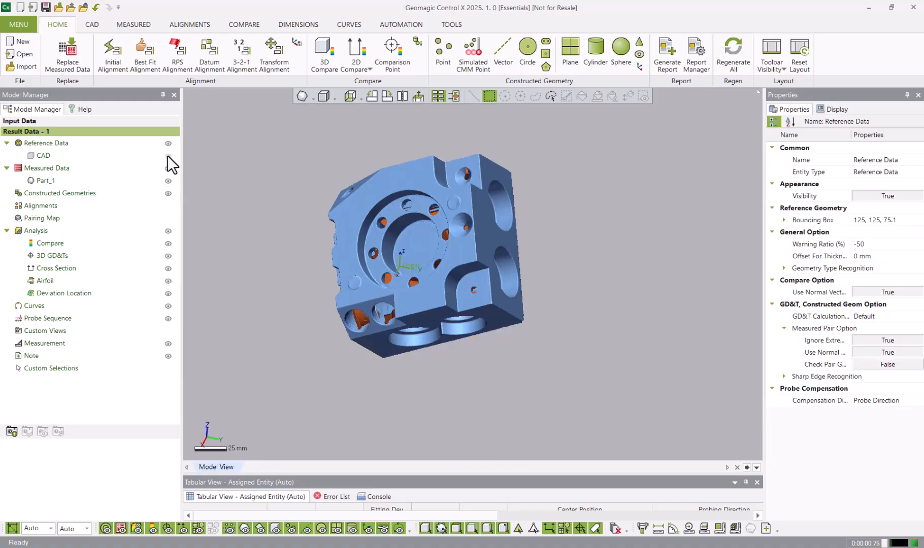
{"action": "left_click", "coordinate": [167, 156]}
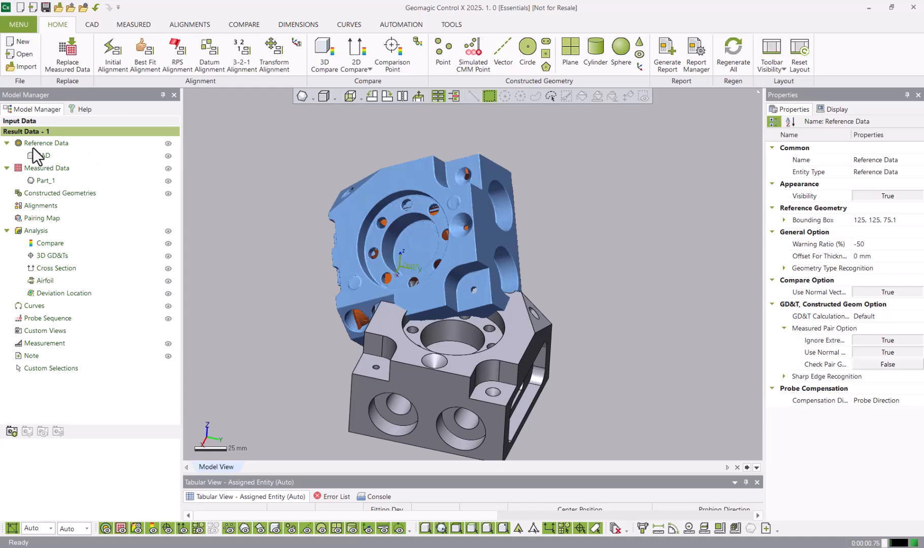
{"action": "left_click", "coordinate": [167, 155]}
{"action": "left_click", "coordinate": [167, 156]}
{"action": "left_click", "coordinate": [166, 155]}
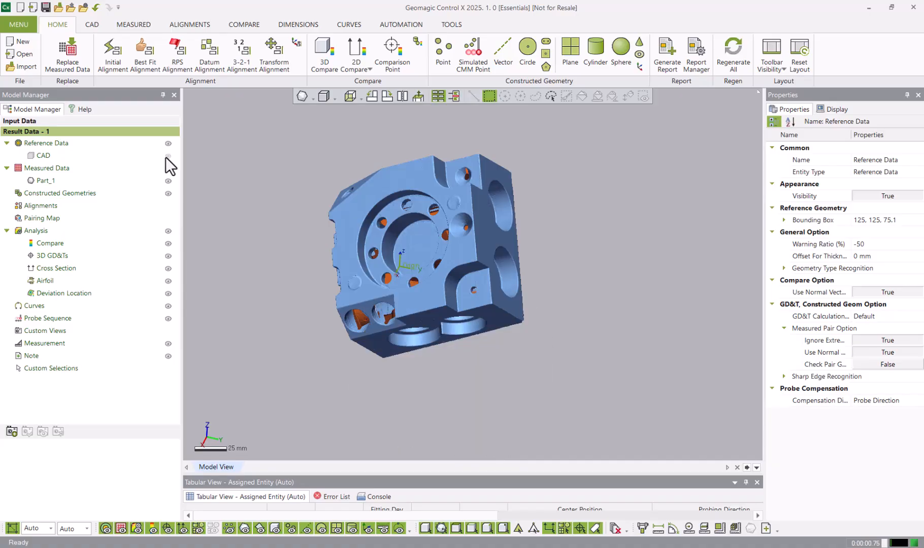
{"action": "left_click", "coordinate": [167, 156]}
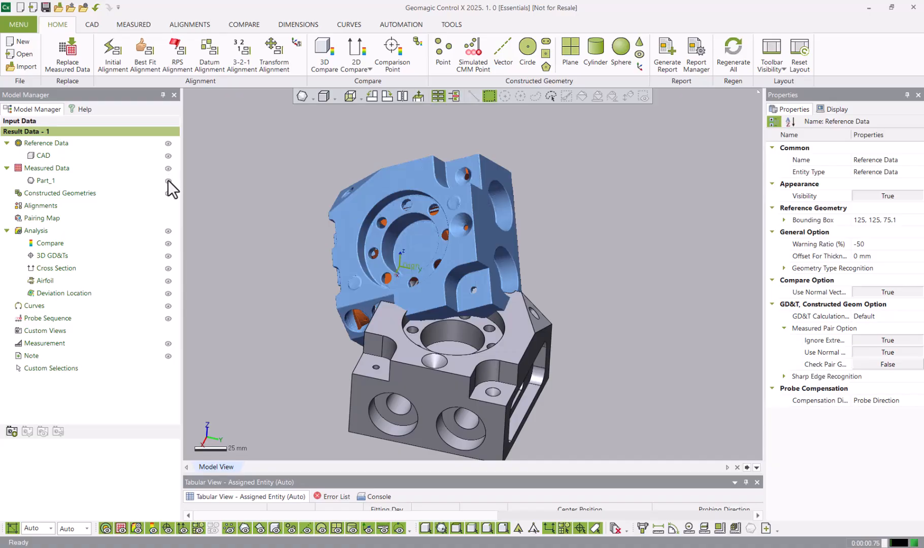
{"action": "left_click", "coordinate": [169, 181]}
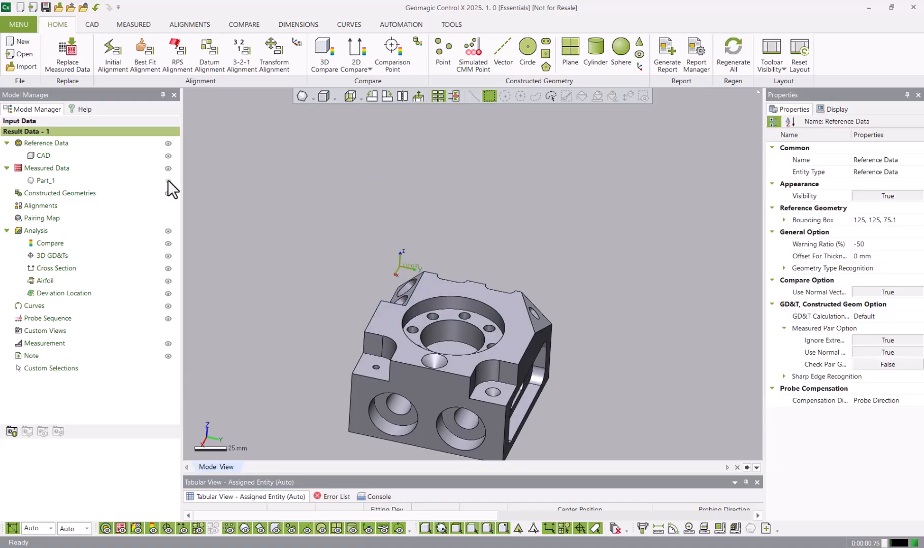
{"action": "left_click", "coordinate": [168, 181]}
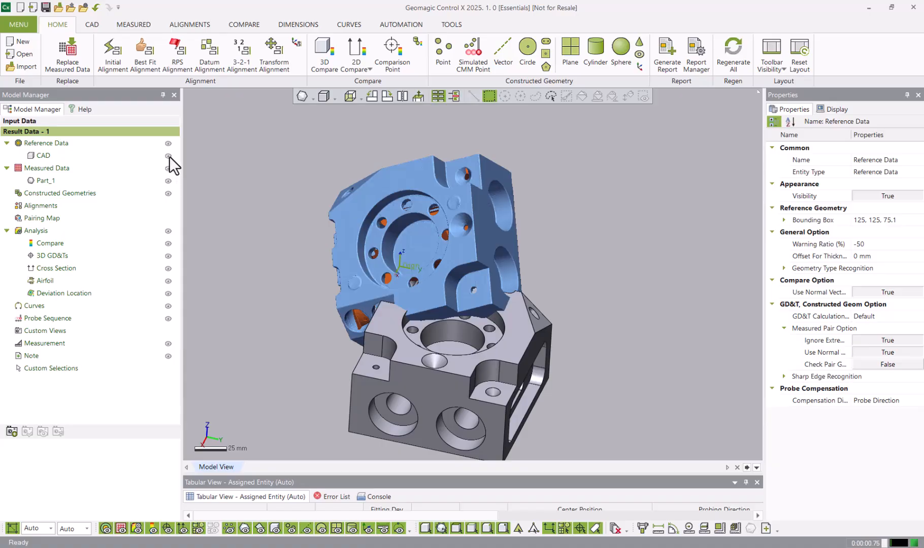
Hide the CAD body and inspect the Part_1 scan mesh from its slotted side
{"action": "left_click", "coordinate": [168, 156]}
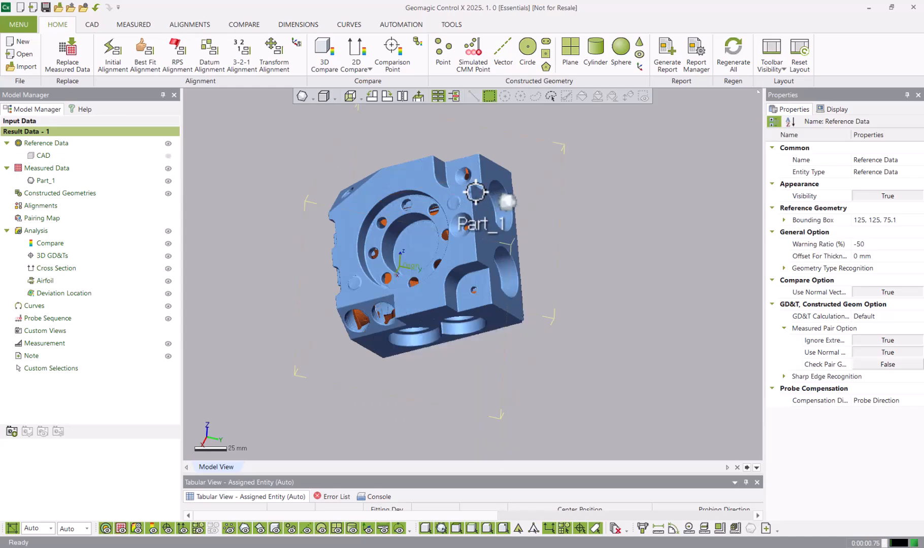
{"action": "scroll", "coordinate": [429, 175], "scroll_direction": "up", "scroll_amount": 3}
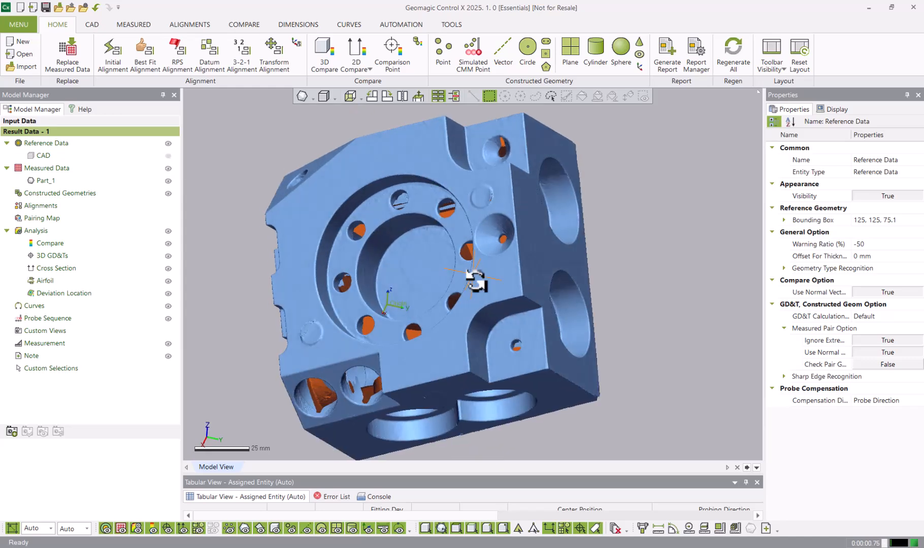
{"action": "right_click_drag", "start_coordinate": [477, 281], "coordinate": [695, 172]}
{"action": "right_click_drag", "start_coordinate": [294, 261], "coordinate": [579, 315]}
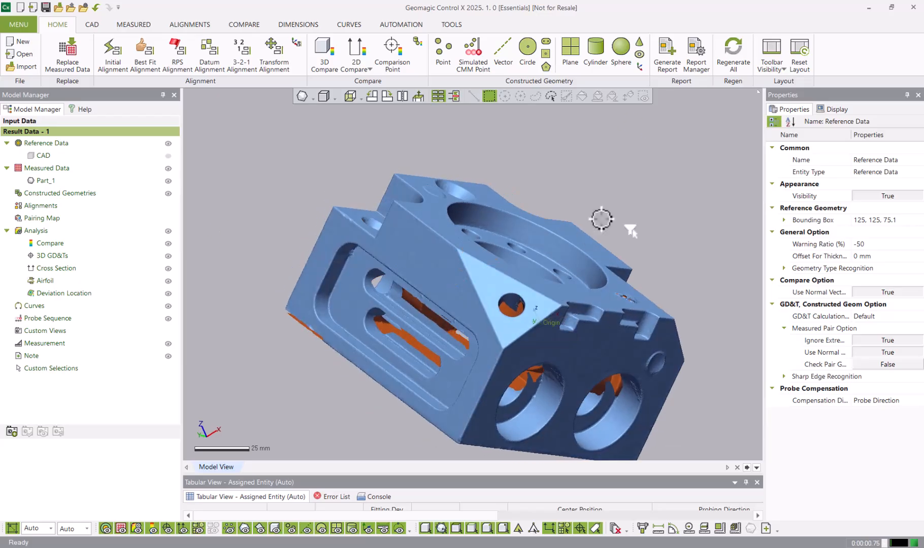
{"action": "scroll", "coordinate": [463, 206], "scroll_direction": "down", "scroll_amount": 4}
{"action": "right_click_drag", "start_coordinate": [412, 233], "coordinate": [576, 254]}
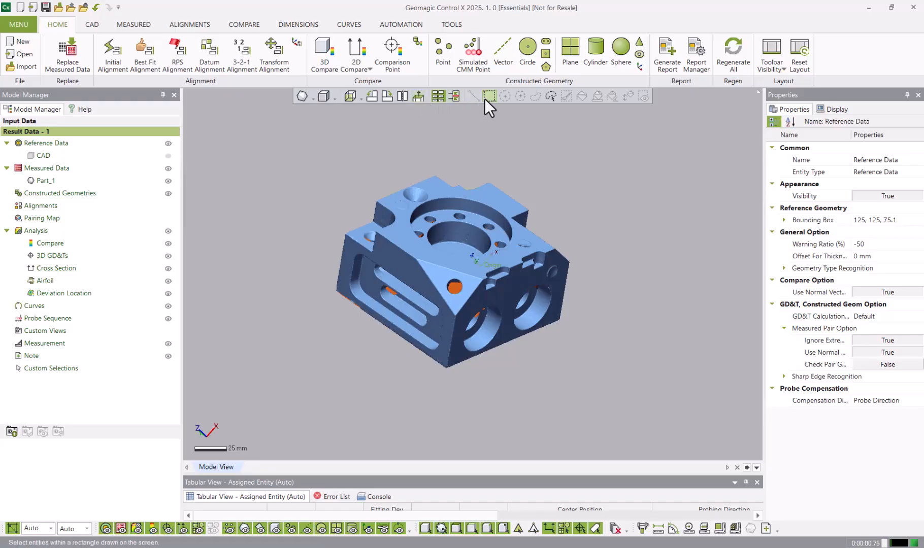
Display the Part_1 mesh as poly-vertices only and examine the points close up around the counterbore
{"action": "left_click", "coordinate": [314, 96]}
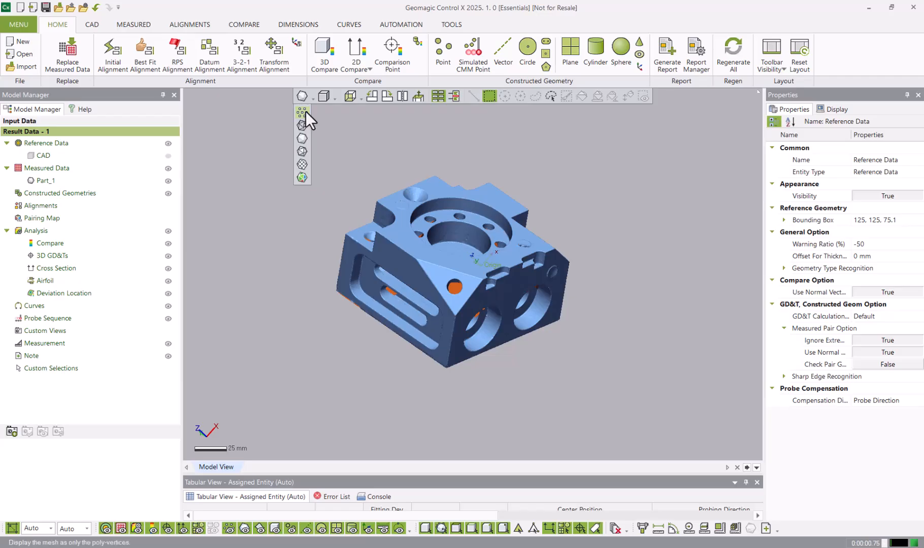
{"action": "left_click", "coordinate": [305, 112]}
{"action": "scroll", "coordinate": [412, 198], "scroll_direction": "up", "scroll_amount": 10}
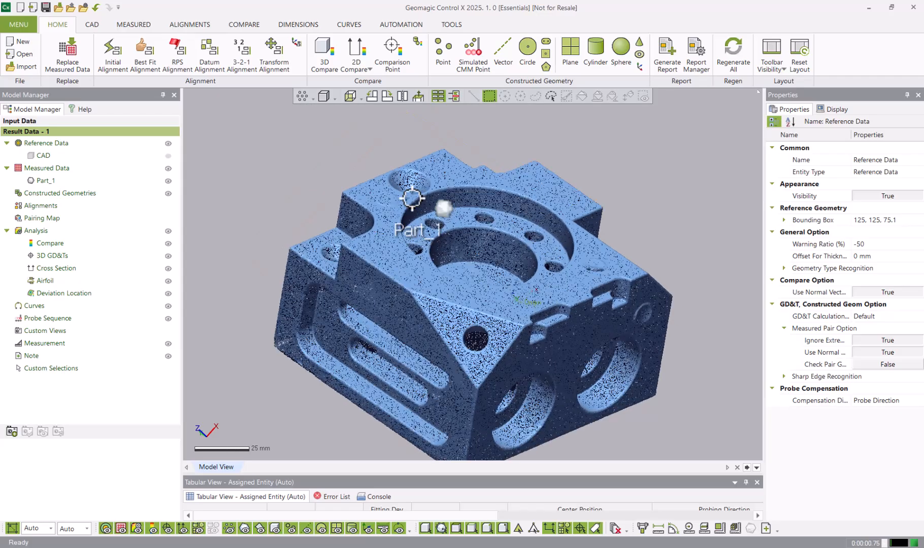
{"action": "scroll", "coordinate": [383, 189], "scroll_direction": "up", "scroll_amount": 4}
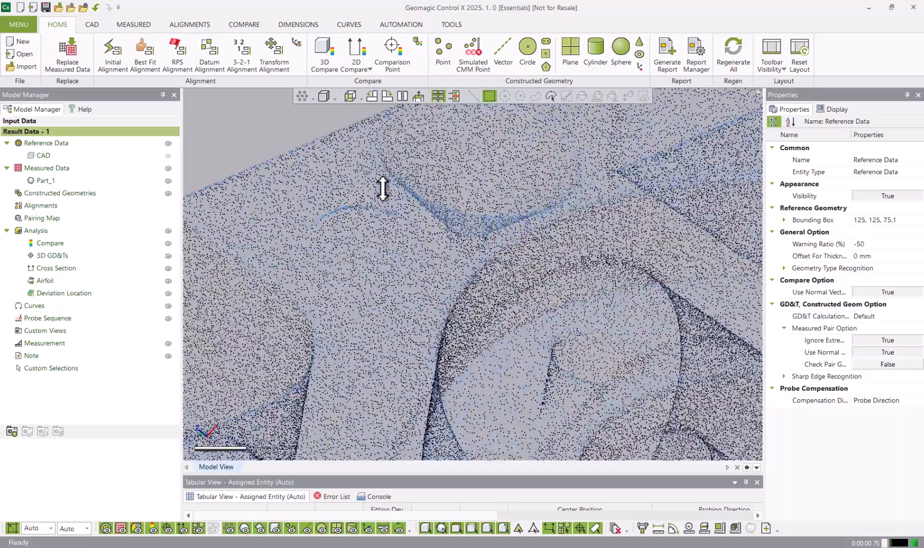
{"action": "right_click_drag", "start_coordinate": [536, 243], "coordinate": [366, 157]}
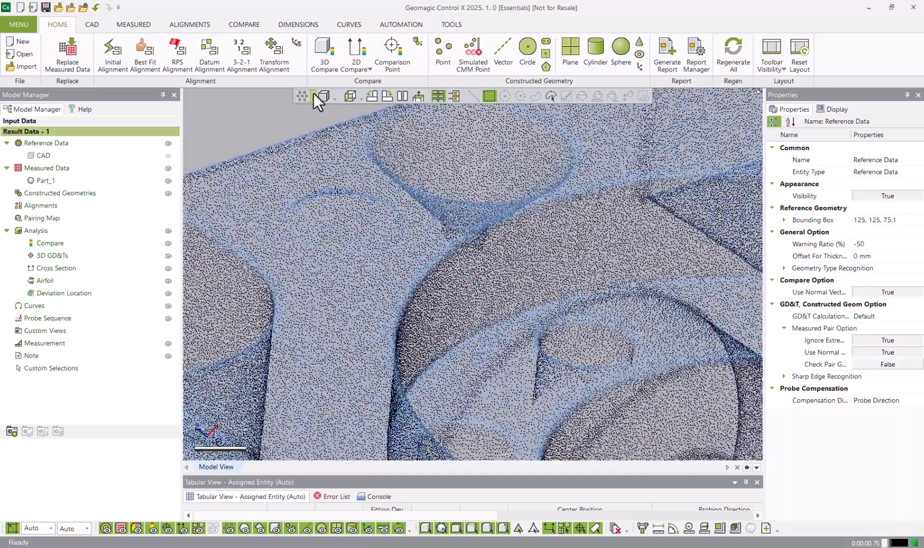
Display the Part_1 mesh as wireframe and examine its triangle edges close up and from farther away
{"action": "left_click", "coordinate": [313, 97]}
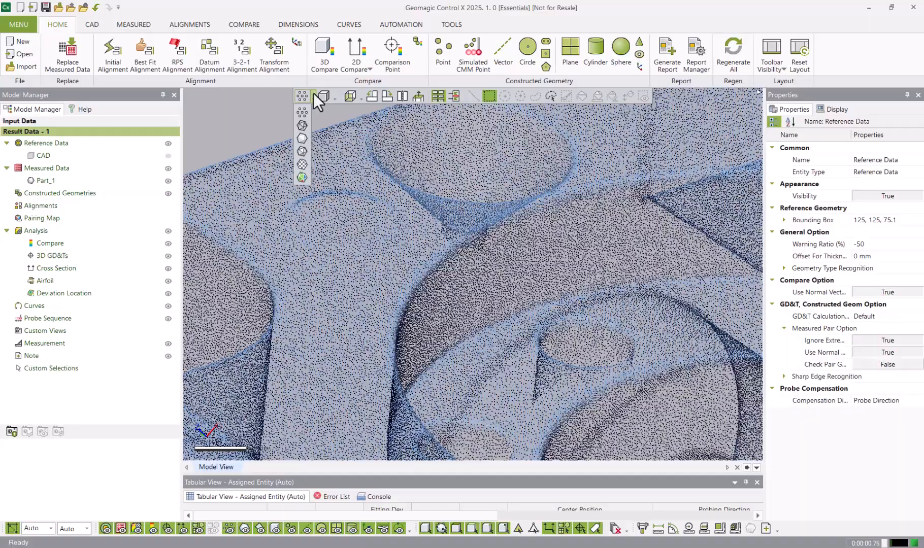
{"action": "left_click", "coordinate": [301, 124]}
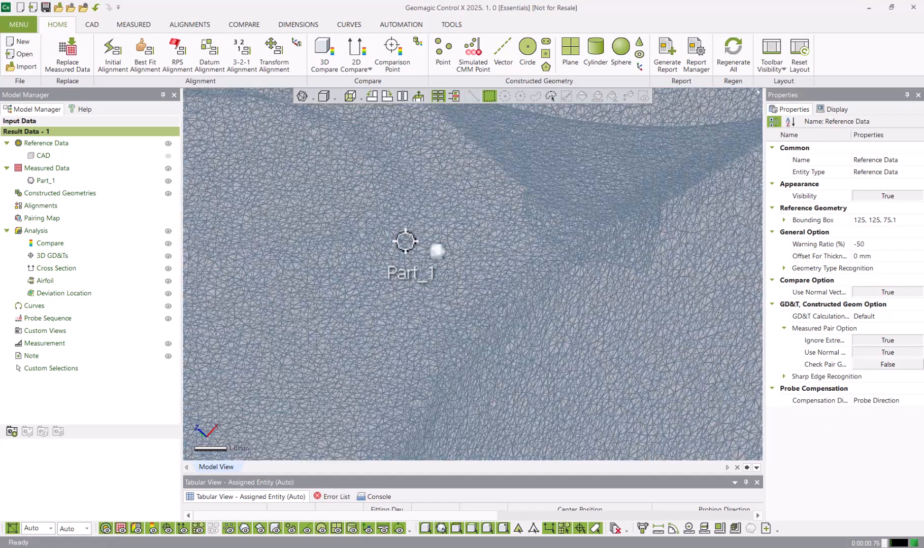
{"action": "scroll", "coordinate": [406, 242], "scroll_direction": "down", "scroll_amount": 5}
{"action": "mouse_move", "coordinate": [406, 239]}
{"action": "right_mouse_down"}
{"action": "mouse_move", "coordinate": [499, 200]}
{"action": "mouse_move", "coordinate": [452, 248]}
{"action": "mouse_move", "coordinate": [423, 231]}
{"action": "mouse_move", "coordinate": [431, 300]}
{"action": "mouse_move", "coordinate": [491, 194]}
{"action": "mouse_move", "coordinate": [424, 302]}
{"action": "right_mouse_up"}
Display the Part_1 mesh as shaded poly-faces and view the whole part from a raised angle
{"action": "left_click", "coordinate": [311, 99]}
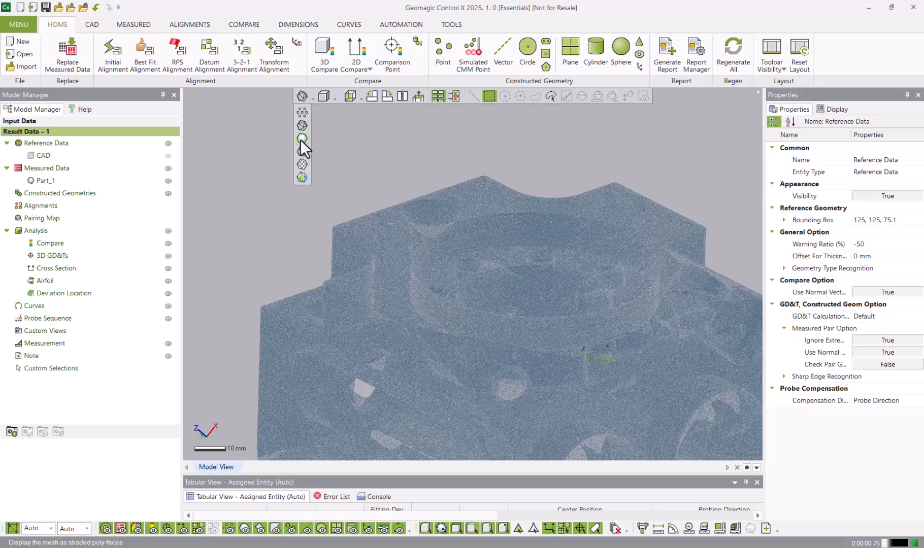
{"action": "left_click", "coordinate": [302, 139]}
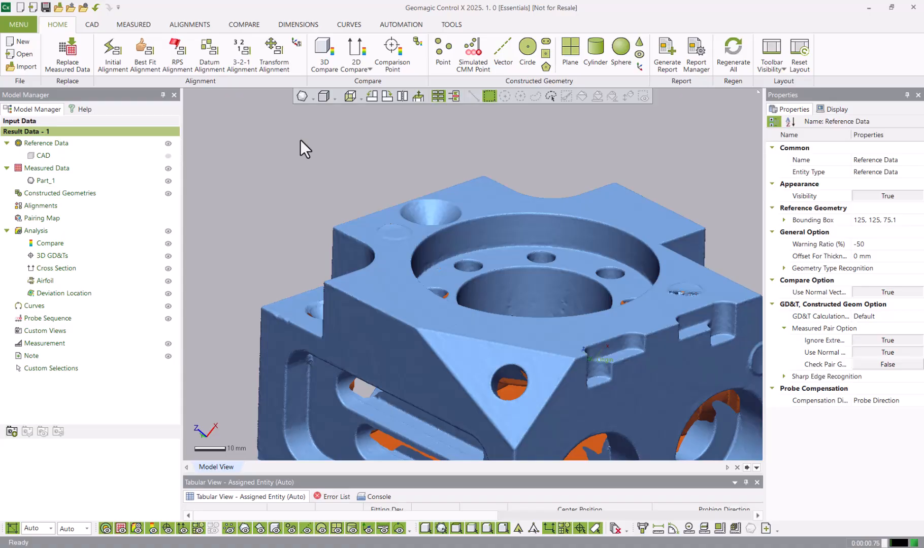
{"action": "scroll", "coordinate": [301, 139], "scroll_direction": "down", "scroll_amount": 2}
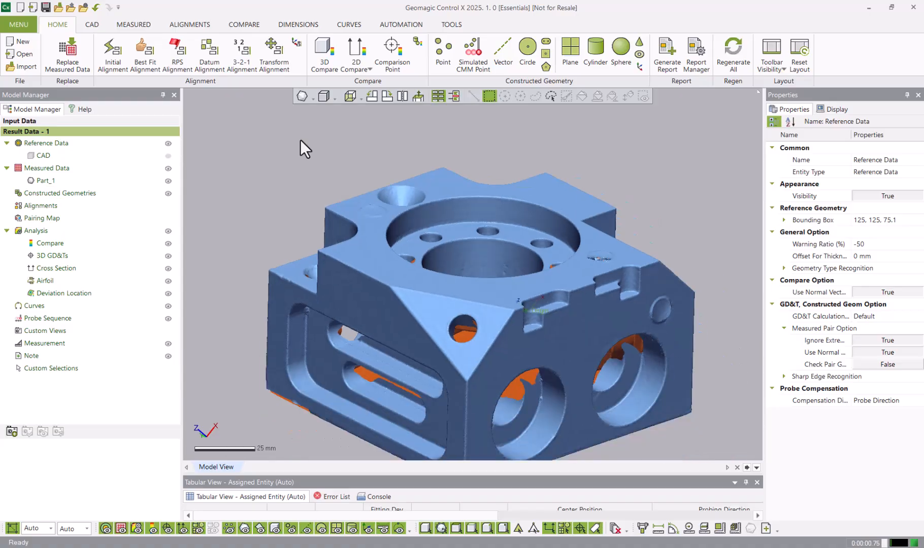
{"action": "right_click_drag", "start_coordinate": [301, 140], "coordinate": [324, 171]}
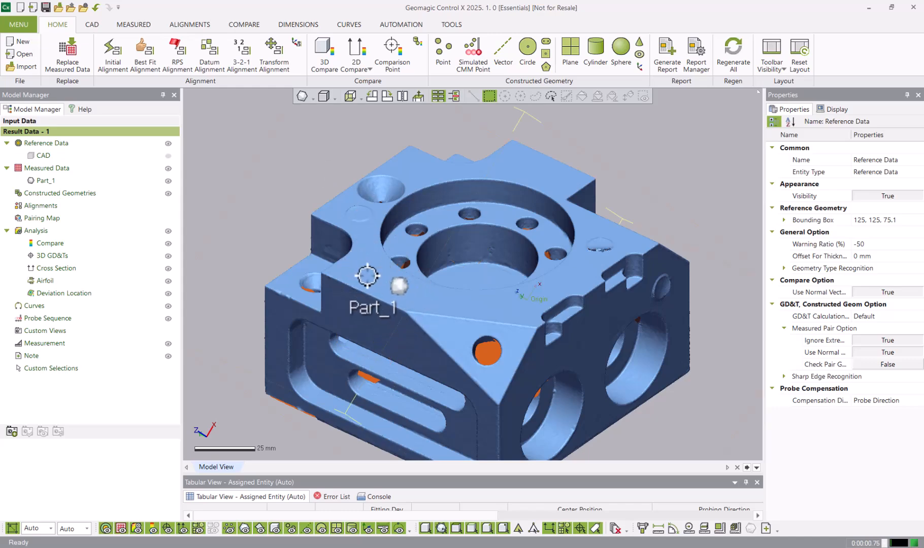
Display the Part_1 mesh shaded with its poly-face edges and examine the triangles close up around a small bolt-circle hole
{"action": "left_click", "coordinate": [314, 96]}
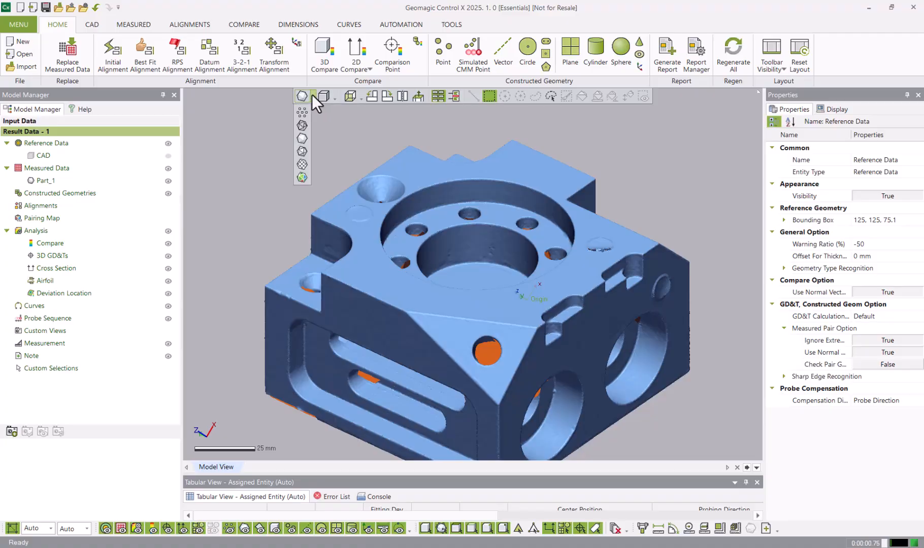
{"action": "left_click", "coordinate": [303, 152]}
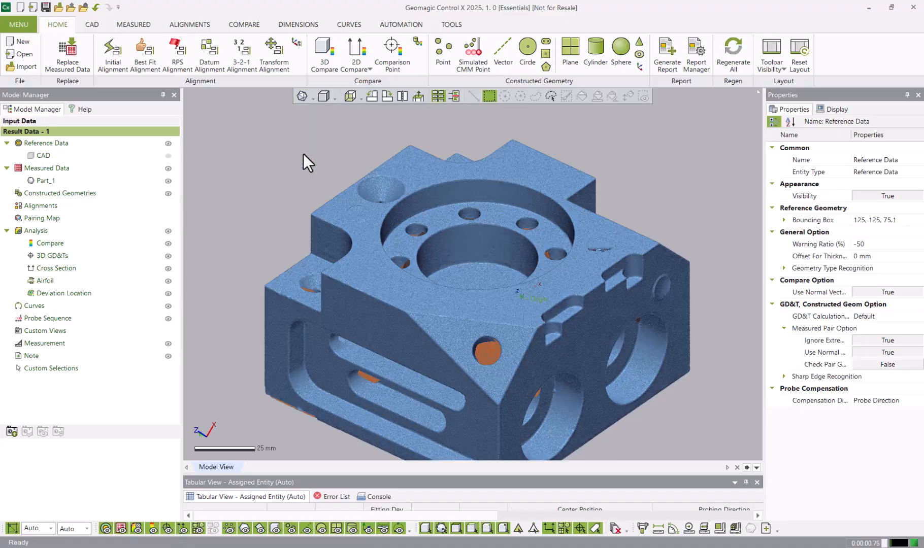
{"action": "scroll", "coordinate": [378, 262], "scroll_direction": "up", "scroll_amount": 10}
{"action": "scroll", "coordinate": [385, 265], "scroll_direction": "up", "scroll_amount": 3}
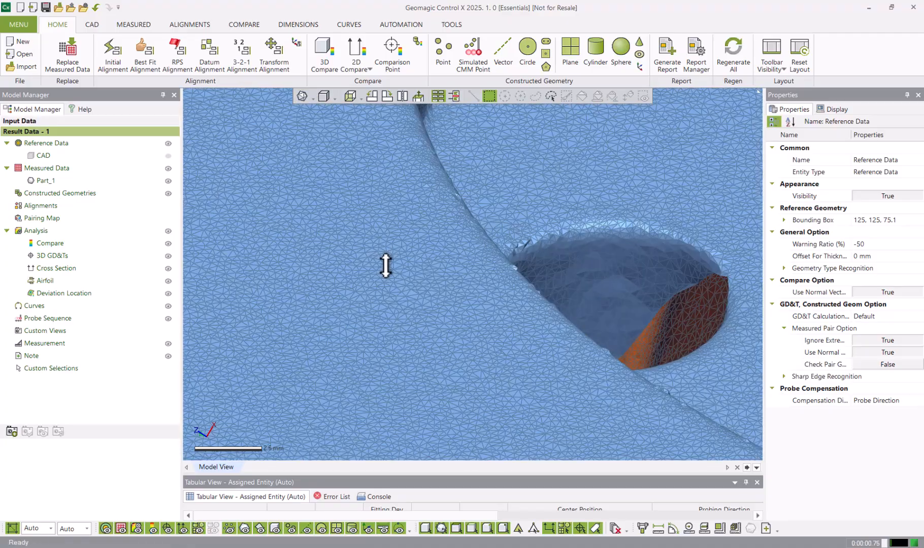
{"action": "scroll", "coordinate": [386, 265], "scroll_direction": "down", "scroll_amount": 10}
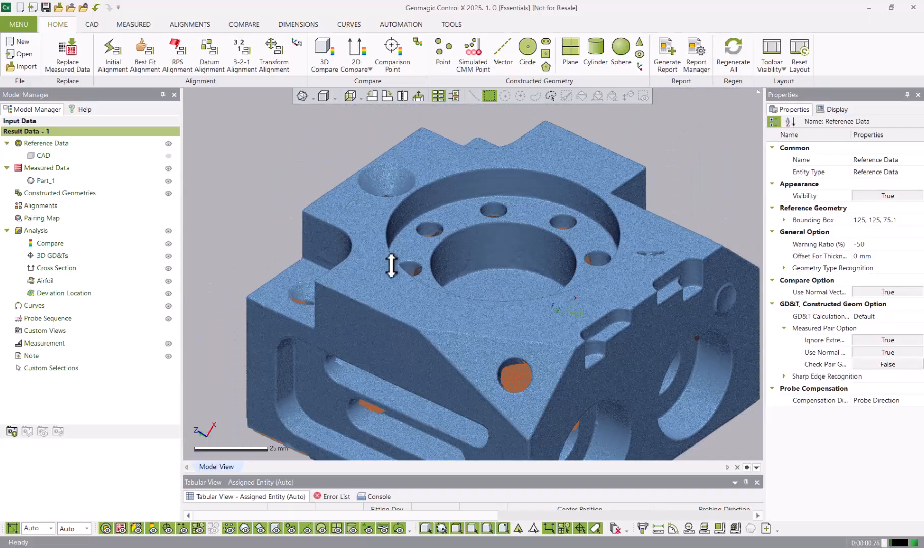
{"action": "right_click_drag", "start_coordinate": [392, 264], "coordinate": [447, 208]}
Return the Part_1 mesh to the plain shaded display and bring the whole part into view
{"action": "left_click", "coordinate": [313, 96]}
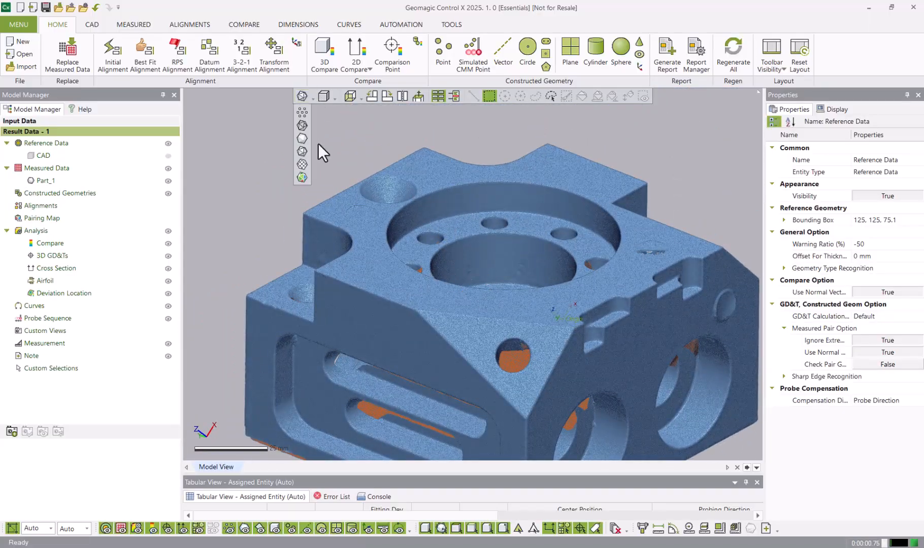
{"action": "left_click", "coordinate": [301, 142]}
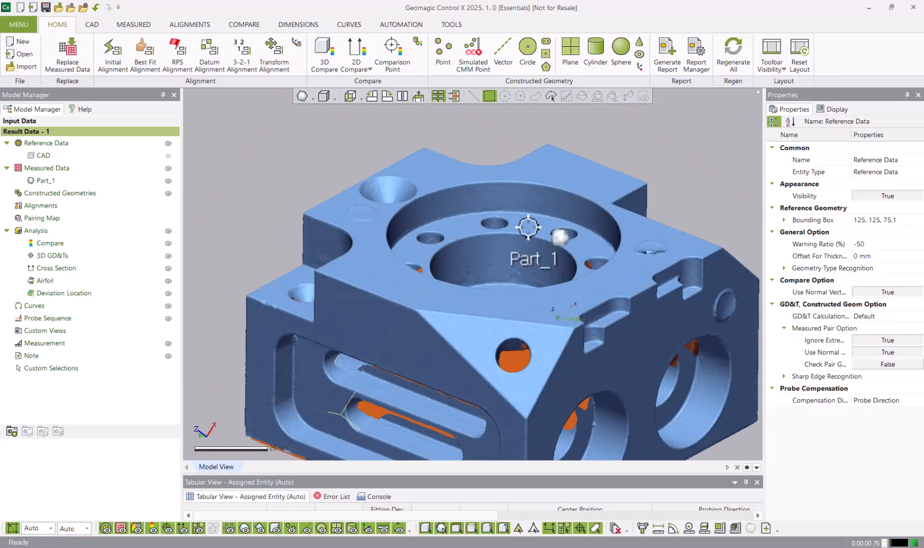
{"action": "mouse_move", "coordinate": [467, 220]}
{"action": "right_mouse_down"}
{"action": "mouse_move", "coordinate": [475, 264]}
{"action": "mouse_move", "coordinate": [496, 262]}
{"action": "right_mouse_up"}
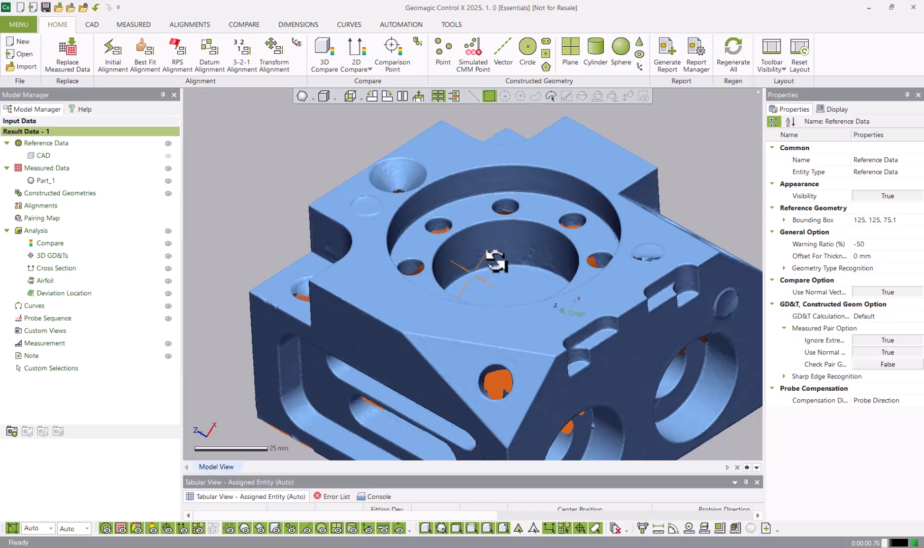
{"action": "scroll", "coordinate": [377, 205], "scroll_direction": "down", "scroll_amount": 3}
{"action": "right_click_drag", "start_coordinate": [503, 296], "coordinate": [550, 264]}
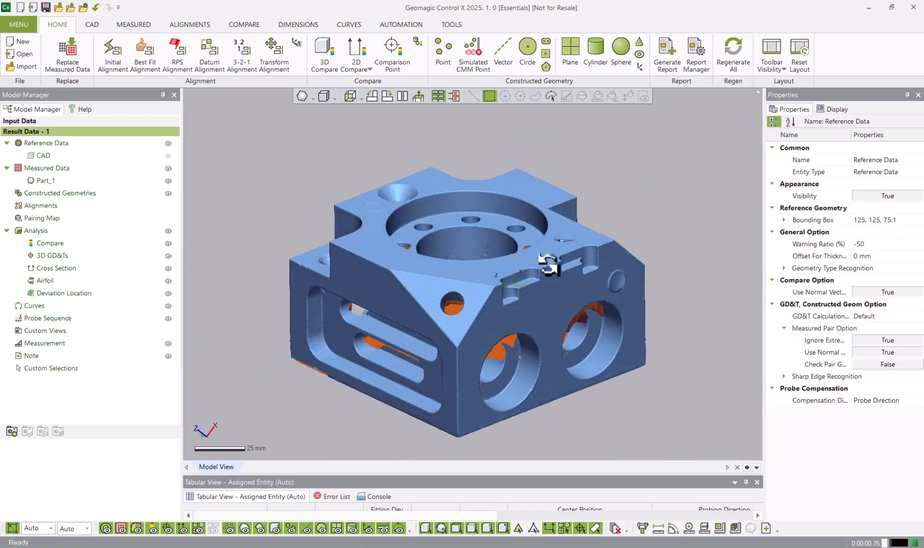
Review the Part_1 mesh properties, including its bounding box dimensions, and calculate its mass center
{"action": "left_click", "coordinate": [50, 179]}
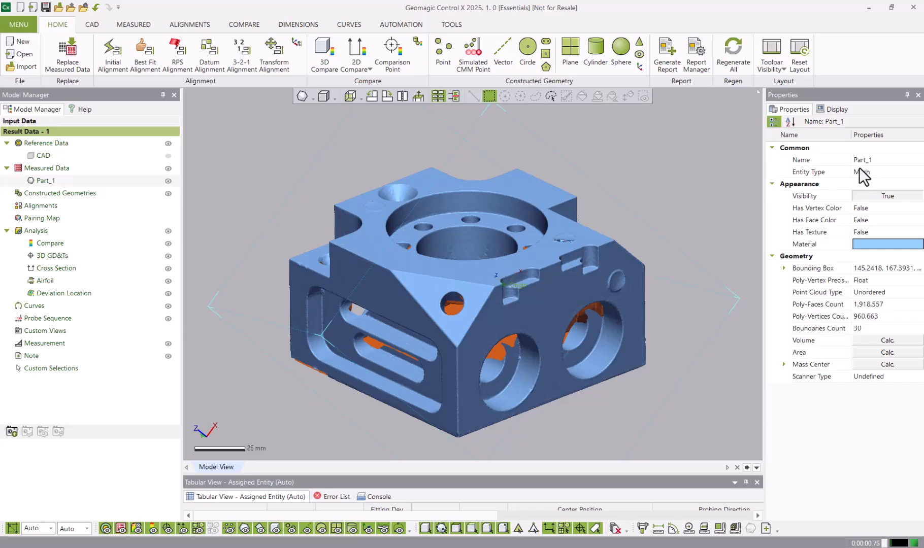
{"action": "left_click", "coordinate": [783, 268]}
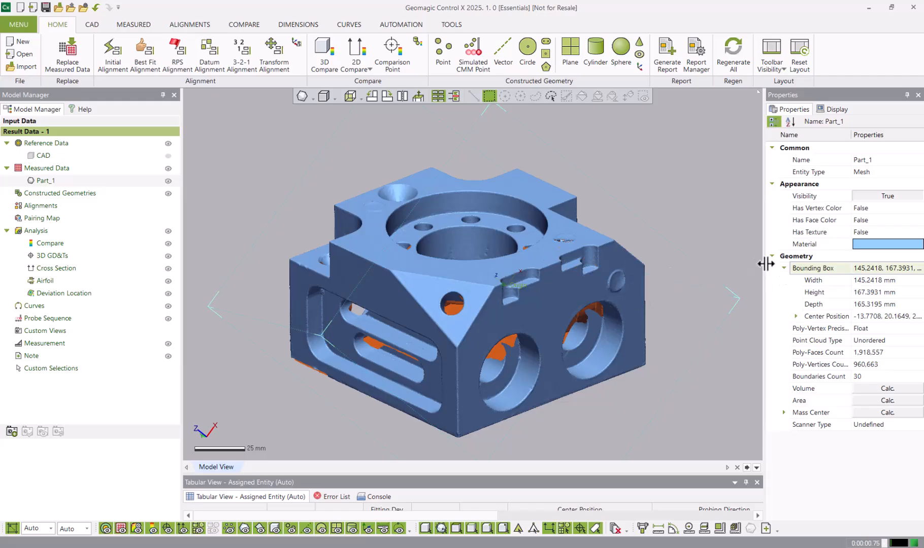
{"action": "left_click", "coordinate": [784, 269]}
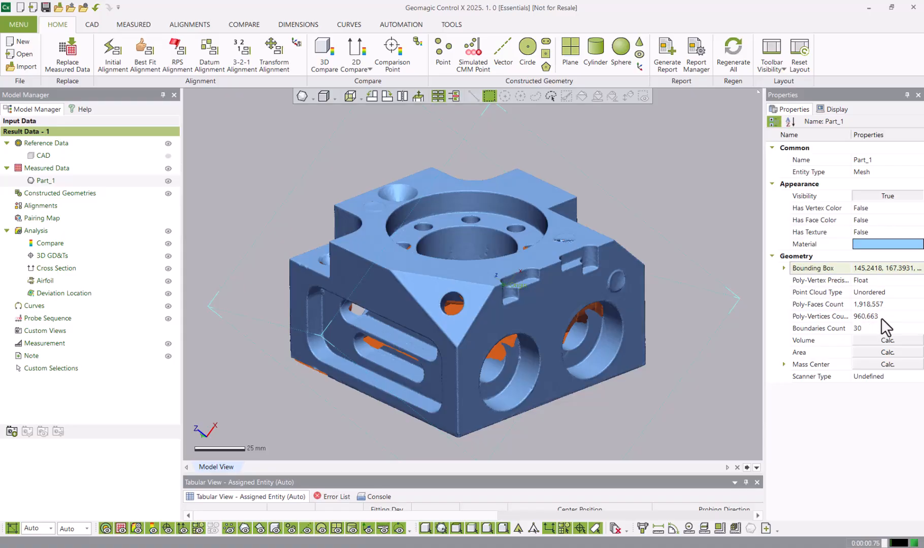
{"action": "left_click", "coordinate": [785, 364]}
{"action": "left_click", "coordinate": [883, 363]}
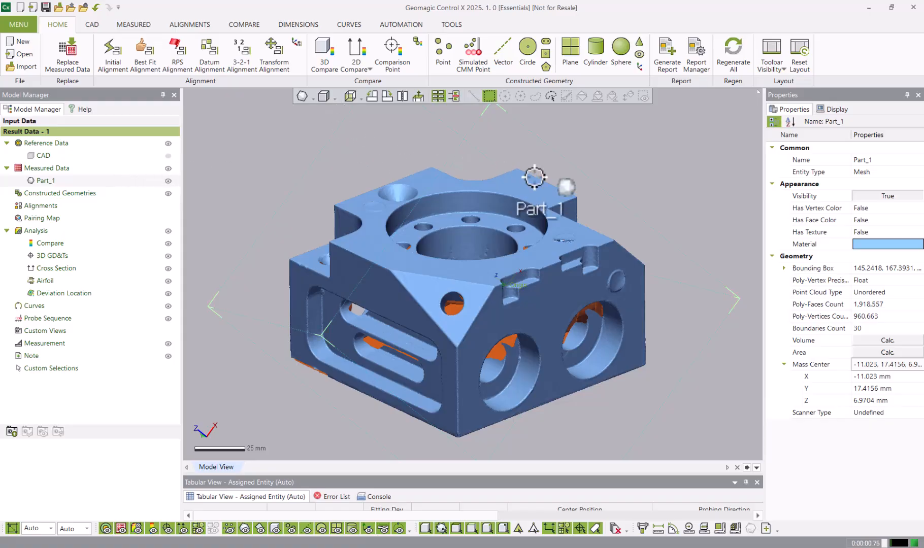
Show the CAD body, hide the Part_1 mesh, and orient the model to the Front View
{"action": "right_click_drag", "start_coordinate": [518, 167], "coordinate": [423, 148]}
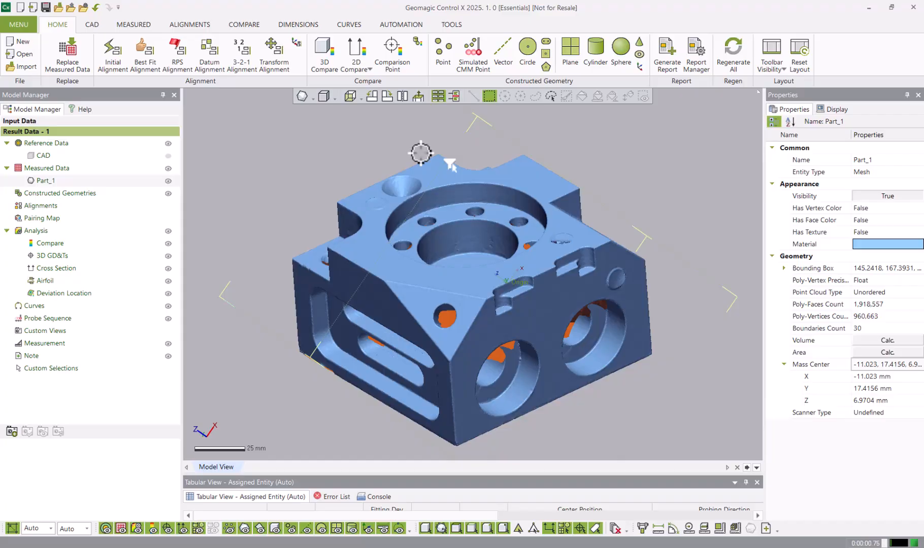
{"action": "left_click", "coordinate": [359, 101]}
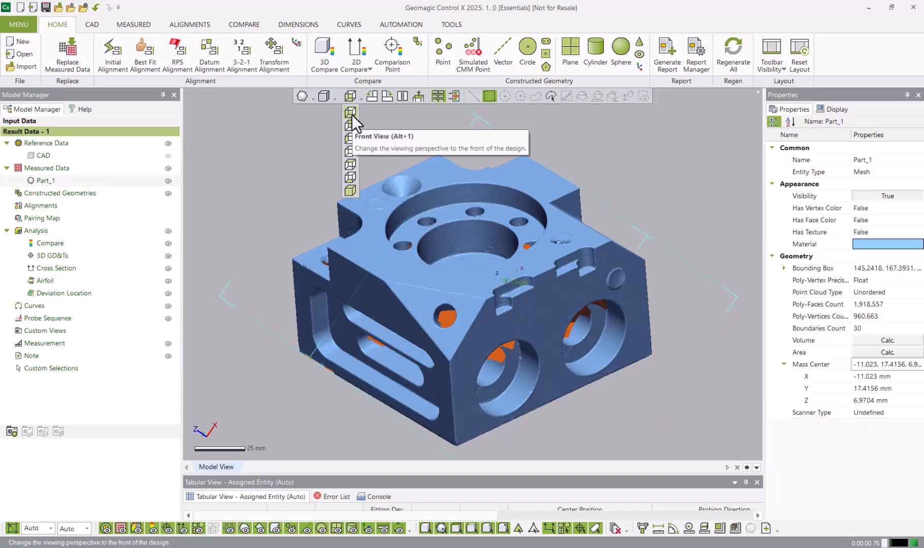
{"action": "left_click", "coordinate": [168, 156]}
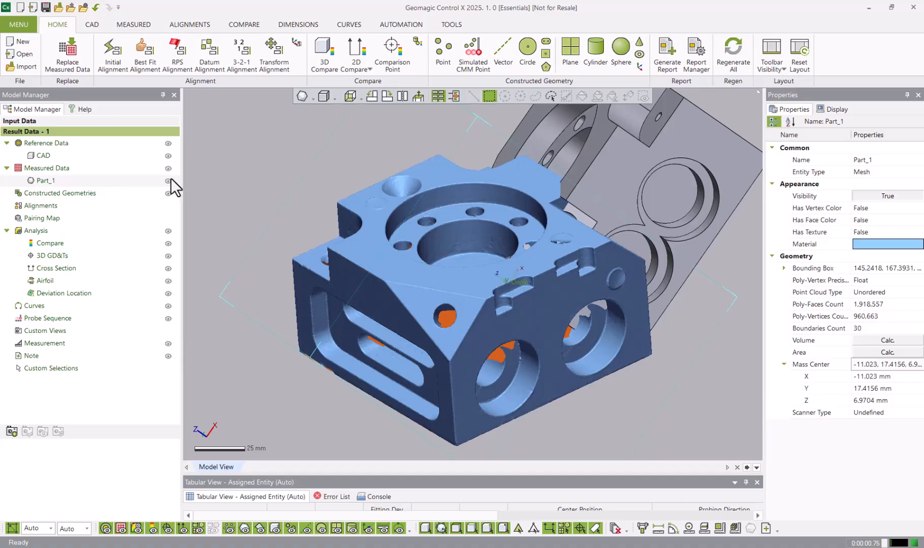
{"action": "left_click", "coordinate": [168, 181]}
{"action": "left_click", "coordinate": [347, 96]}
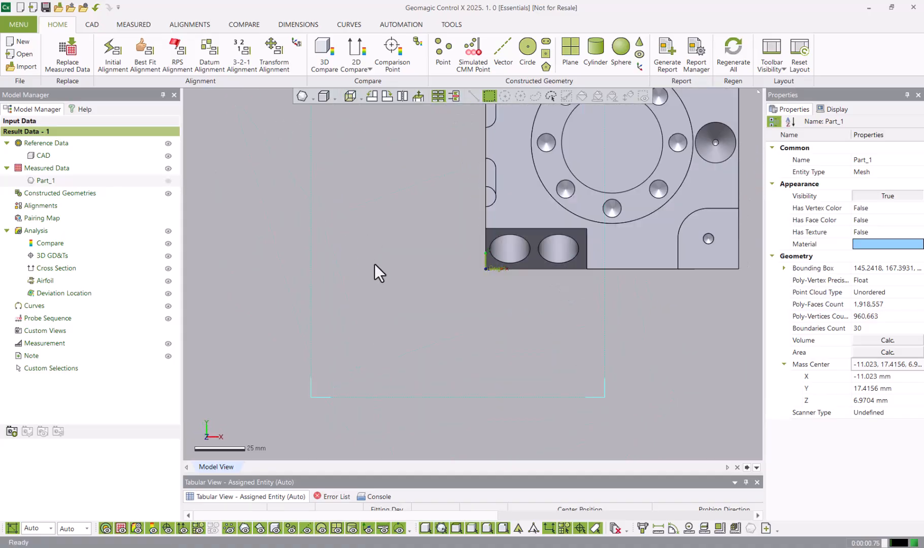
View the CAD body from the rear, left and right, and check the shortcuts listed for the standard views
{"action": "left_click", "coordinate": [360, 100]}
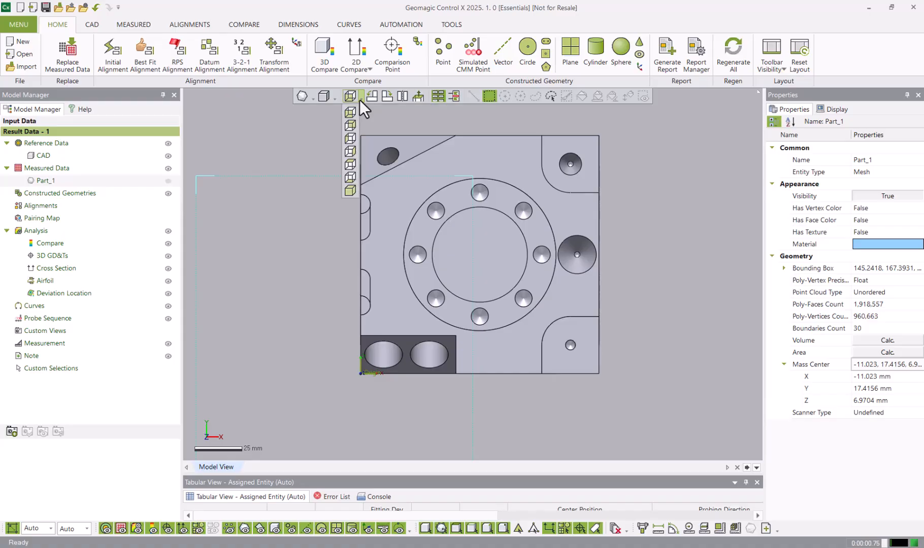
{"action": "left_click", "coordinate": [350, 129]}
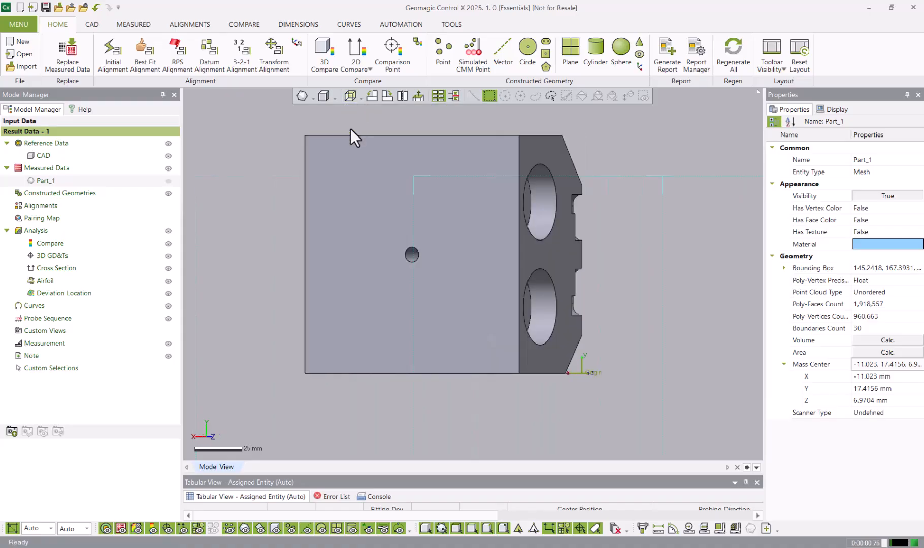
{"action": "left_click", "coordinate": [361, 99]}
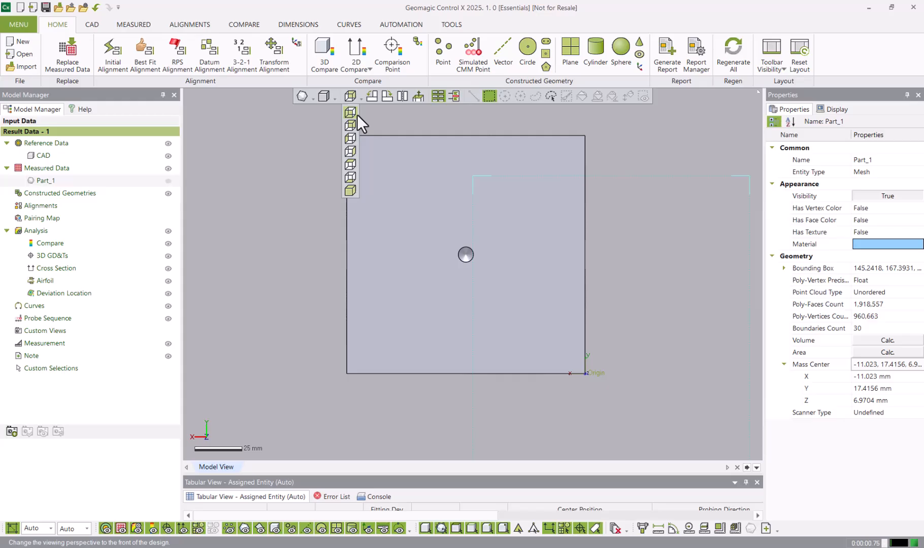
{"action": "left_click", "coordinate": [352, 140]}
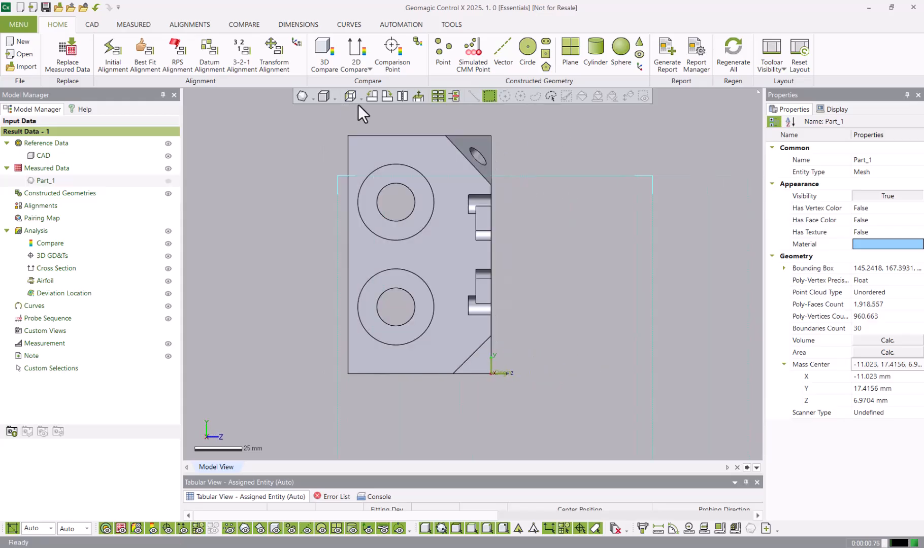
{"action": "left_click", "coordinate": [361, 98]}
{"action": "left_click", "coordinate": [351, 154]}
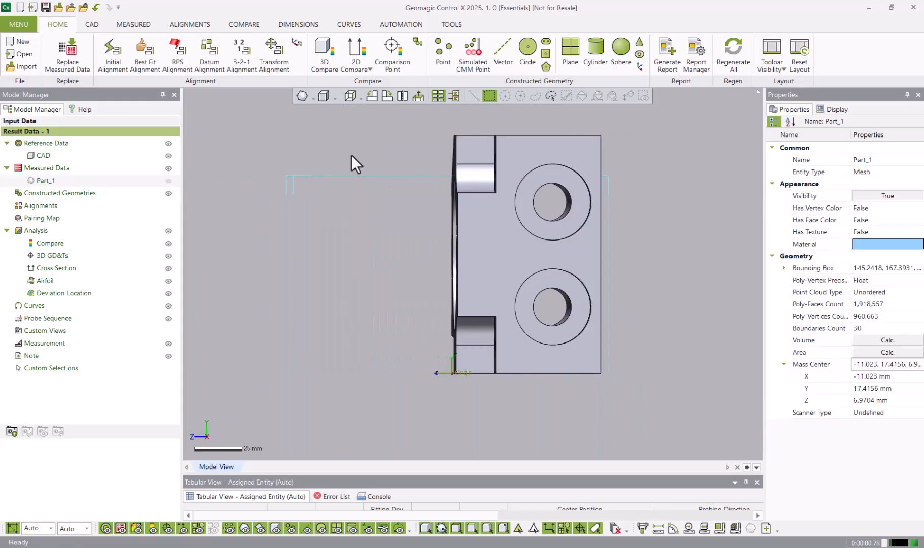
{"action": "left_click", "coordinate": [361, 98]}
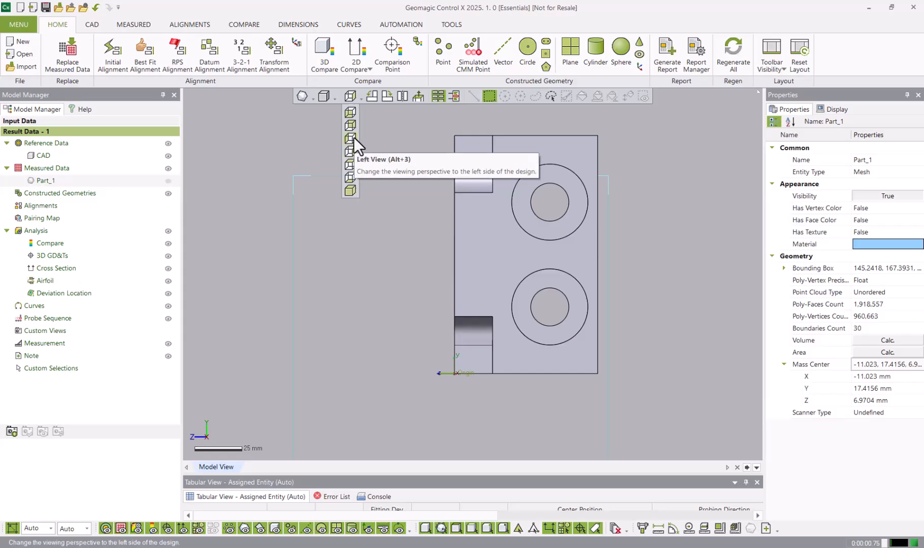
{"action": "left_click", "coordinate": [395, 121]}
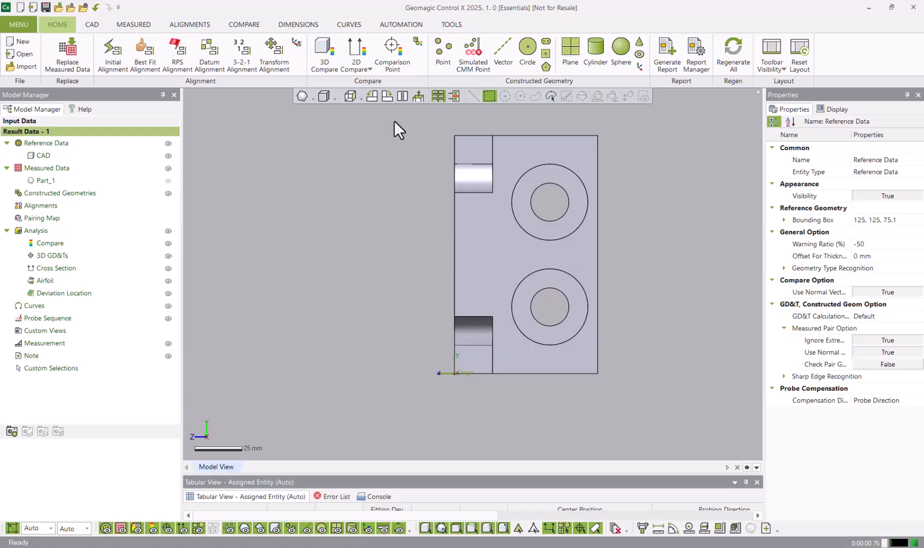
Cycle the CAD body through the standard orthographic views starting at the front and ending in the isometric view
{"action": "key", "text": "alt+1"}
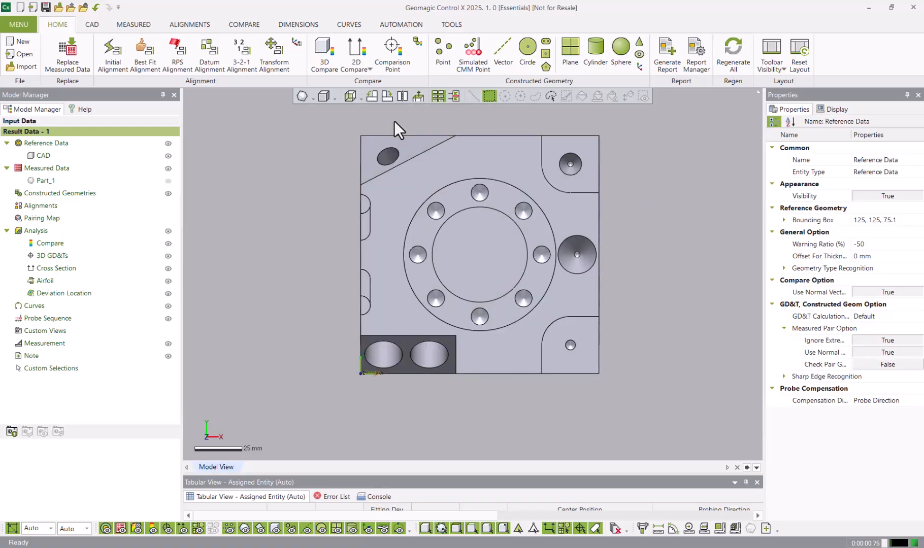
{"action": "key", "text": "alt+3"}
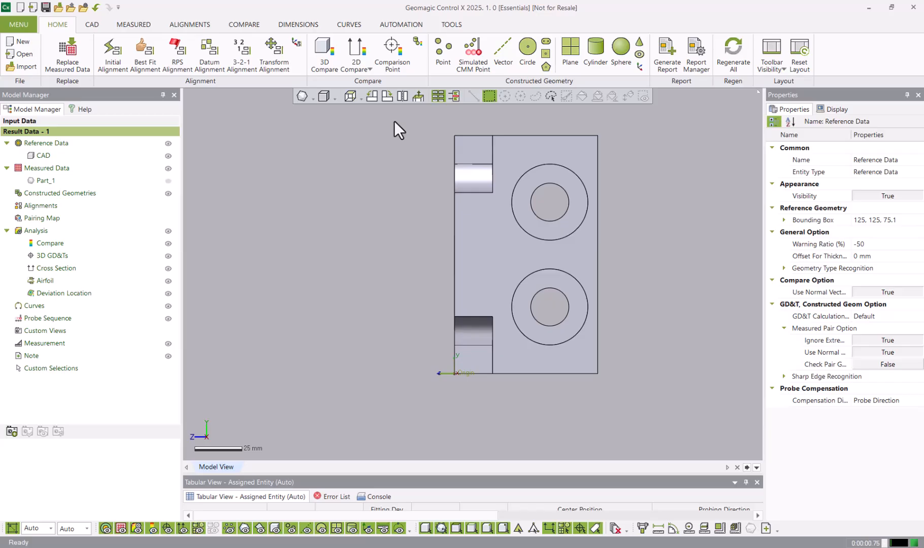
{"action": "key", "text": "alt+5"}
{"action": "key", "text": "alt+7"}
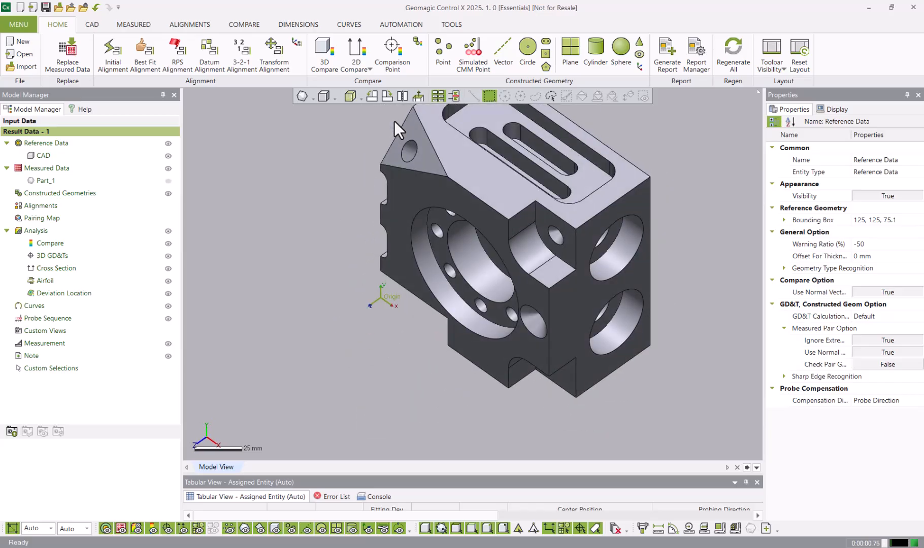
Return the CAD body to the Front View and roll the view 90 degrees counterclockwise
{"action": "scroll", "coordinate": [451, 242], "scroll_direction": "down", "scroll_amount": 2}
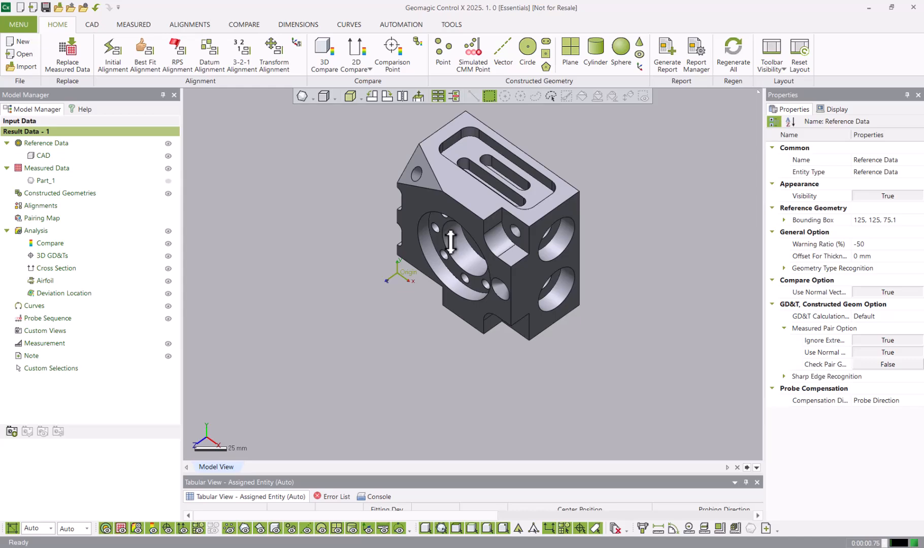
{"action": "key", "text": "alt+1"}
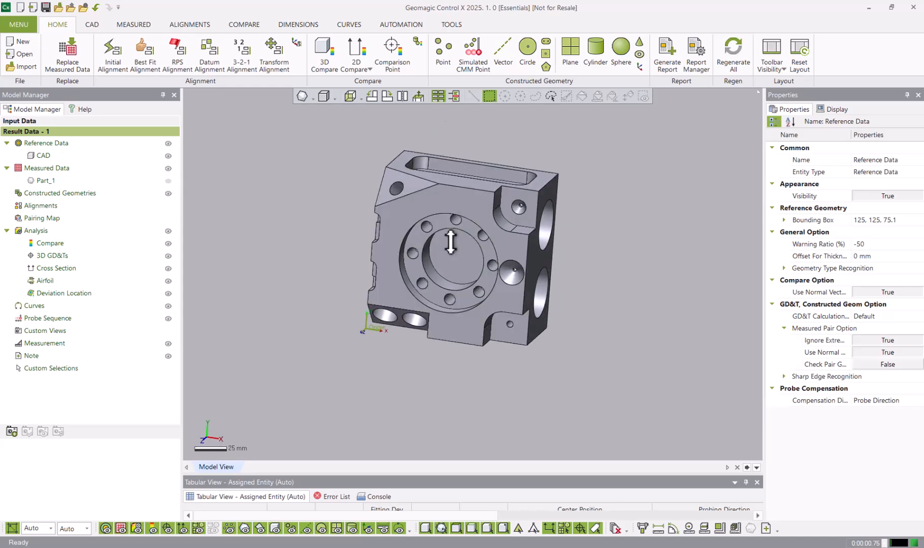
{"action": "left_click", "coordinate": [374, 101]}
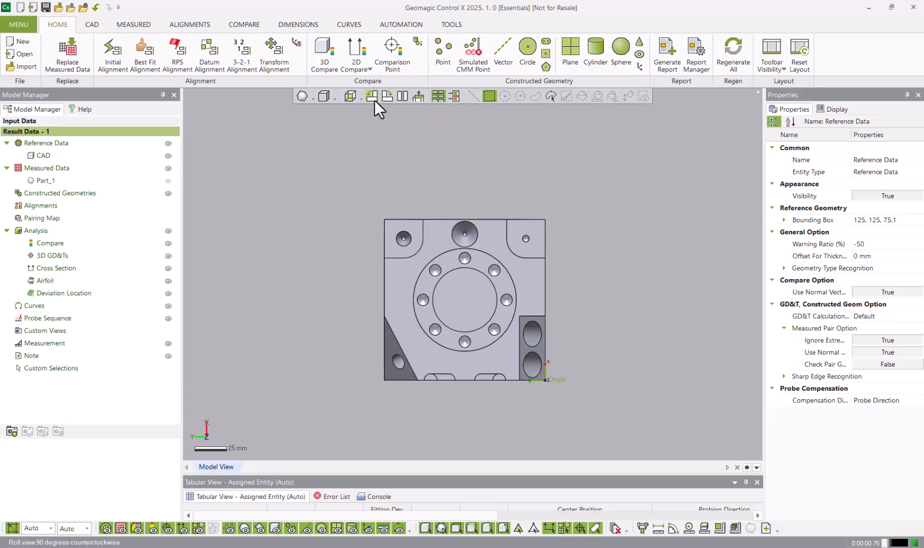
Roll the view of the CAD body clockwise in successive 90-degree increments, and roll it back counterclockwise the same way
{"action": "left_click", "coordinate": [384, 95]}
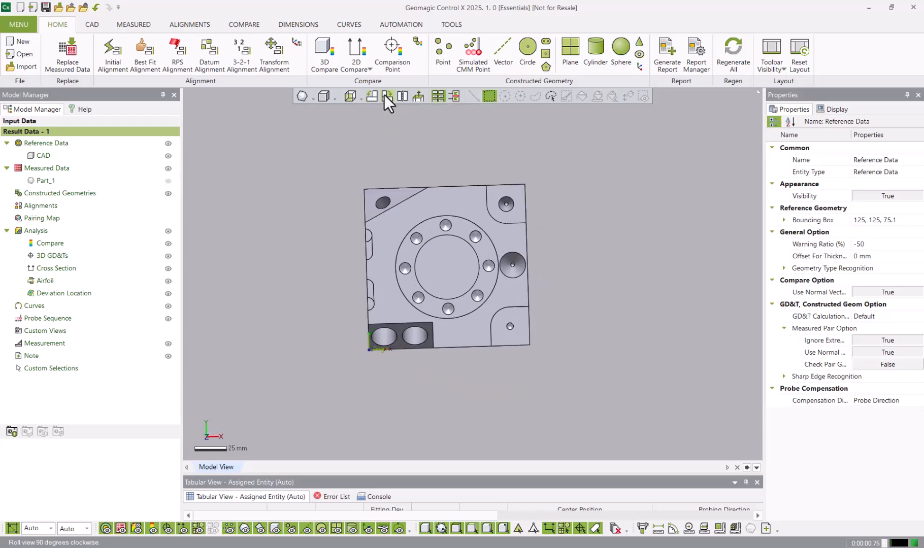
{"action": "left_click", "coordinate": [385, 96]}
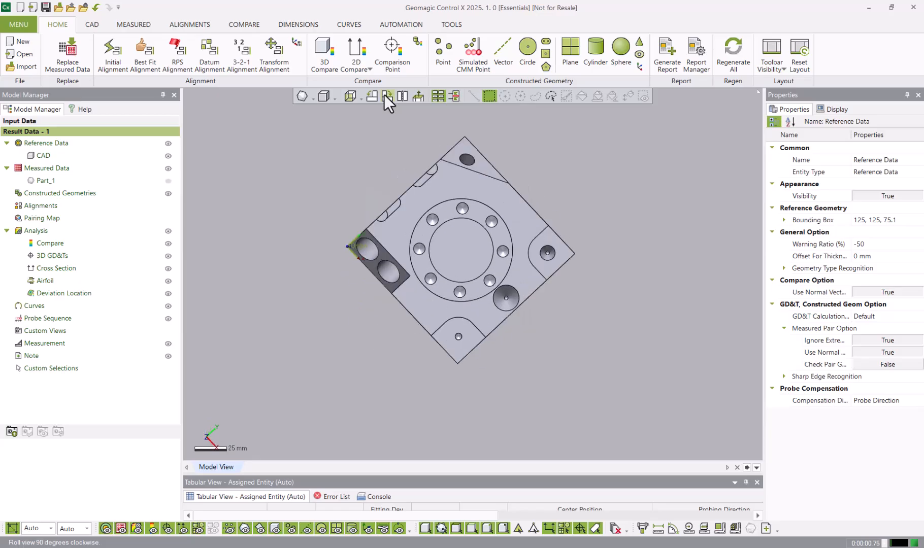
{"action": "left_click", "coordinate": [385, 96]}
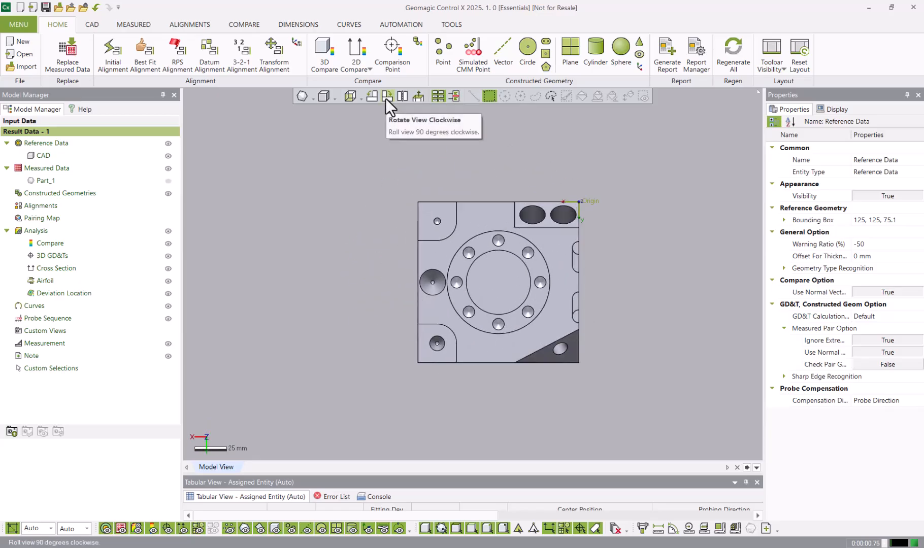
{"action": "left_click", "coordinate": [386, 98]}
{"action": "left_click", "coordinate": [385, 98]}
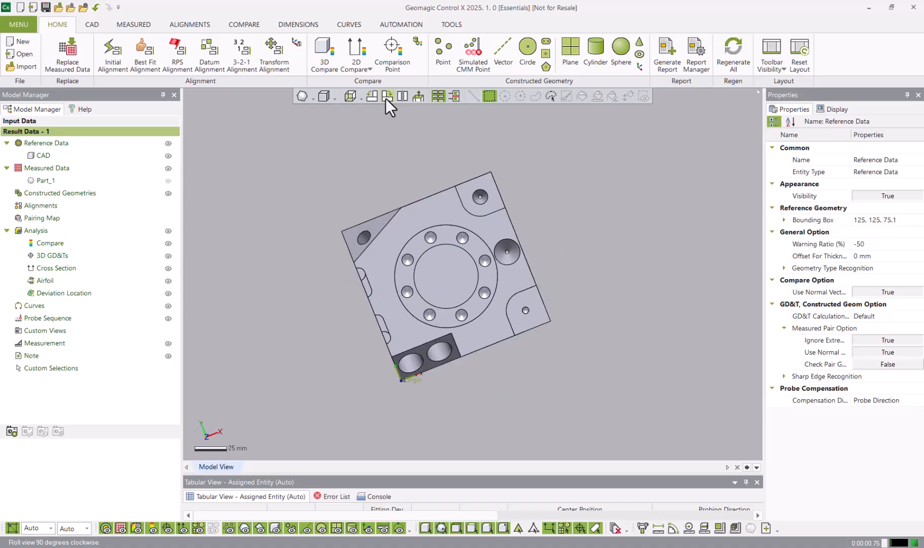
{"action": "left_click", "coordinate": [370, 95]}
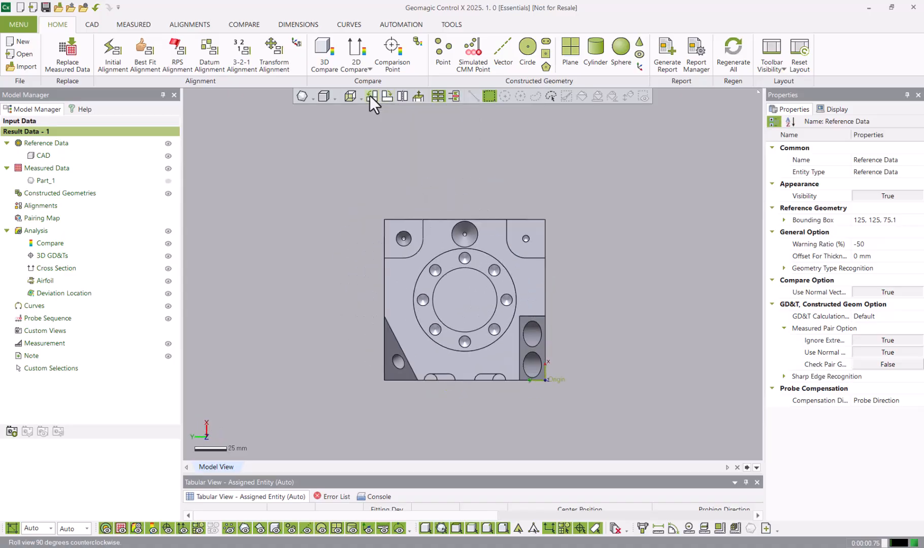
{"action": "left_click", "coordinate": [370, 96]}
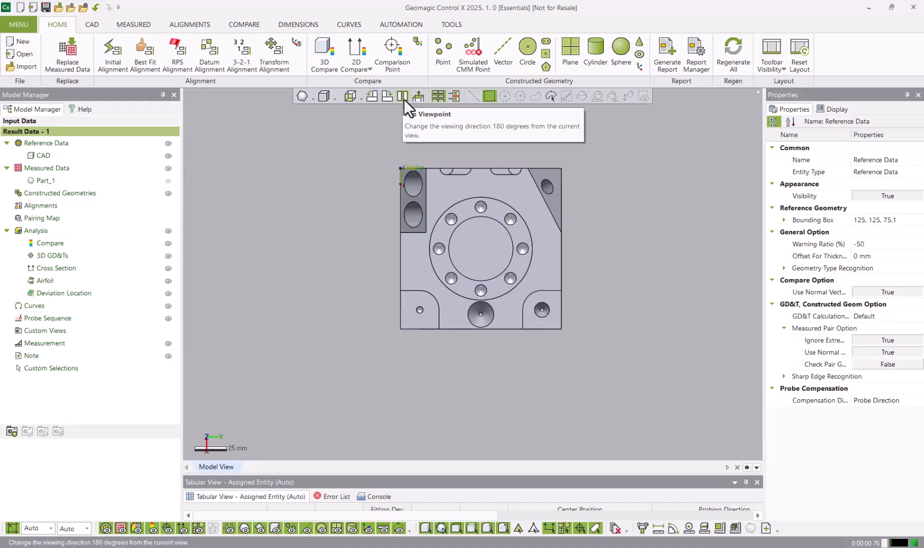
Flip the viewpoint 180 degrees back and forth between both sides of the CAD body, ending on the side with the bolt-hole circle
{"action": "left_click", "coordinate": [403, 99]}
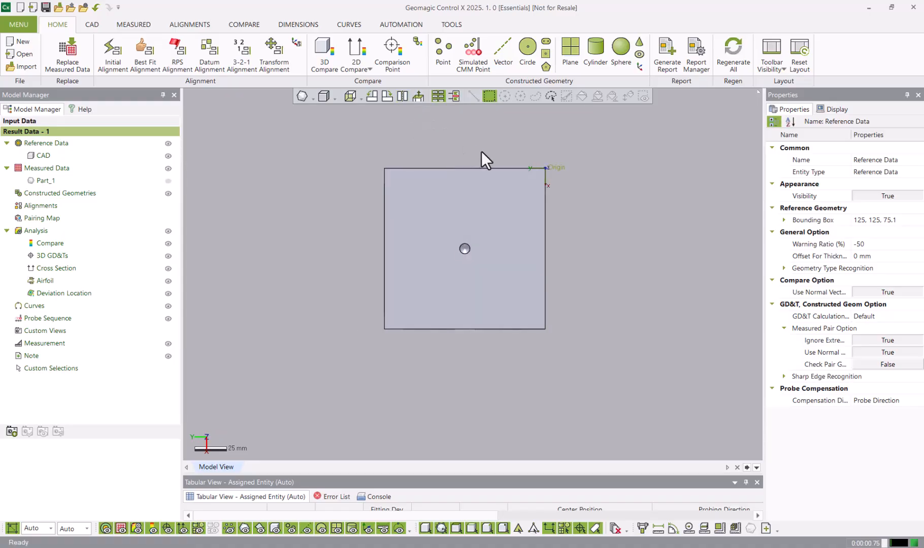
{"action": "left_click", "coordinate": [398, 96]}
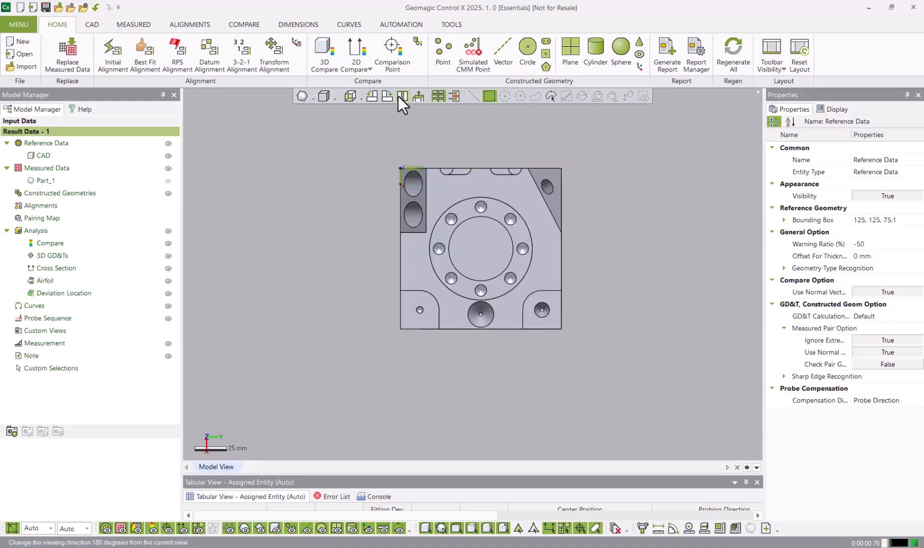
{"action": "left_click", "coordinate": [398, 96]}
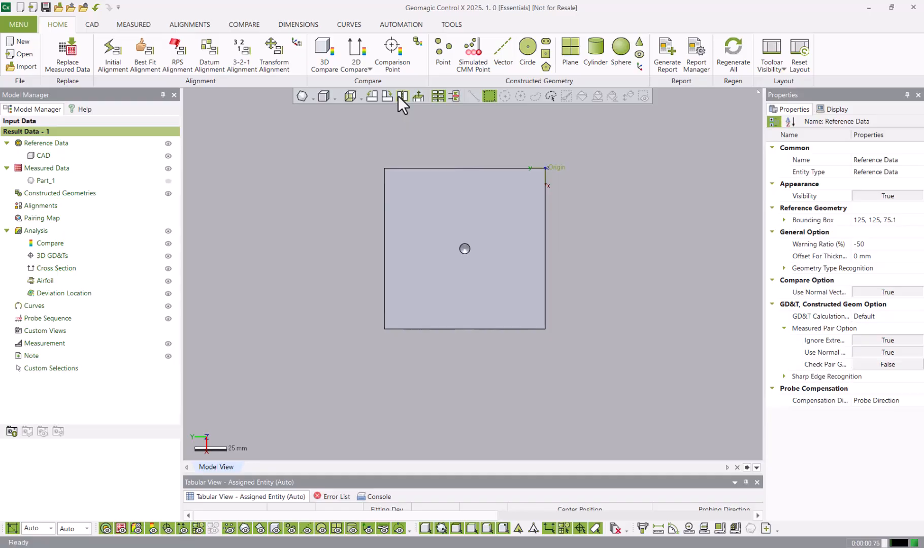
{"action": "left_click", "coordinate": [398, 96]}
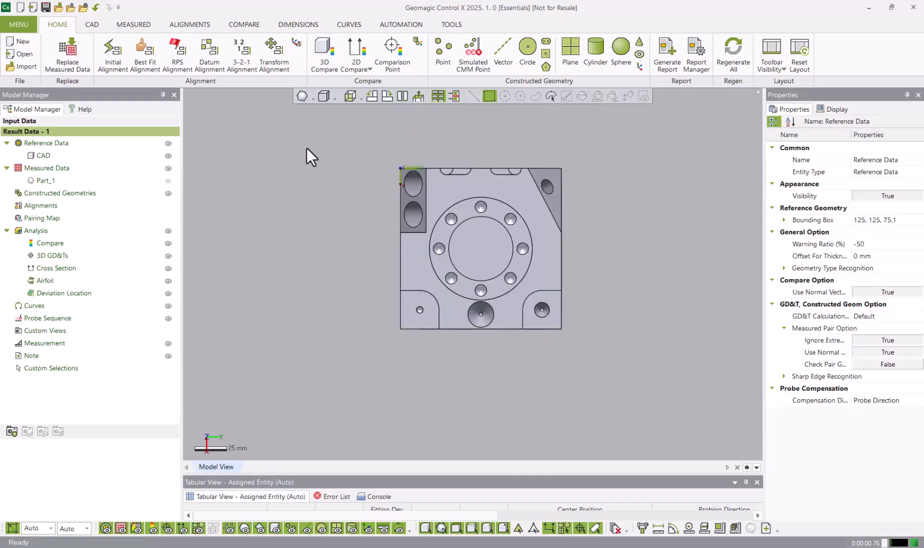
Show the Part_1 mesh, hide the CAD body, and turn the mesh to its flat back face with rectangle selection active
{"action": "left_click", "coordinate": [168, 181]}
{"action": "left_click", "coordinate": [168, 156]}
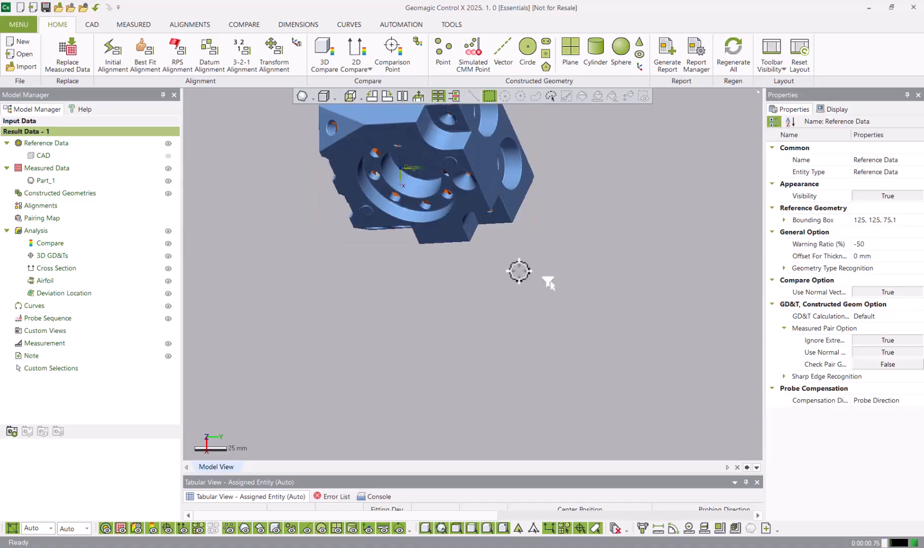
{"action": "right_click_drag", "start_coordinate": [549, 280], "coordinate": [568, 211]}
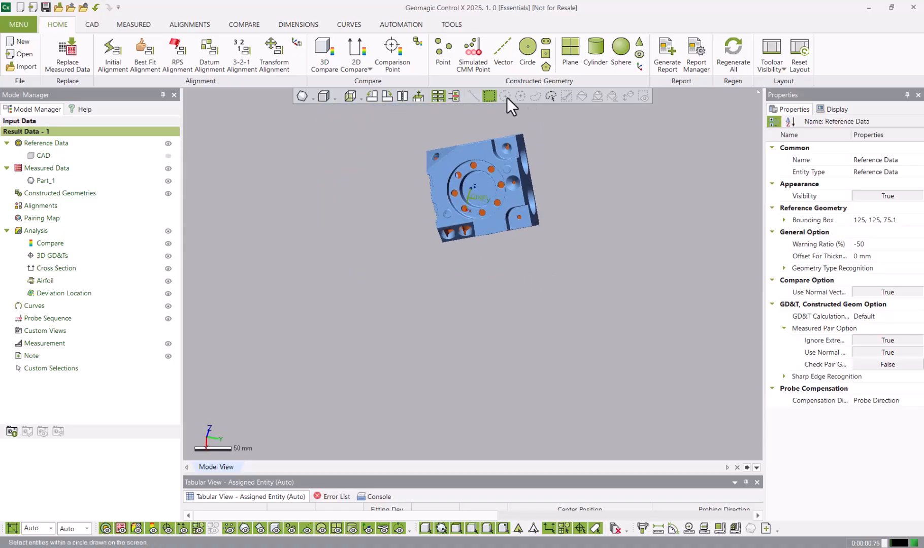
{"action": "scroll", "coordinate": [512, 201], "scroll_direction": "down", "scroll_amount": 3}
{"action": "scroll", "coordinate": [498, 127], "scroll_direction": "up", "scroll_amount": 7}
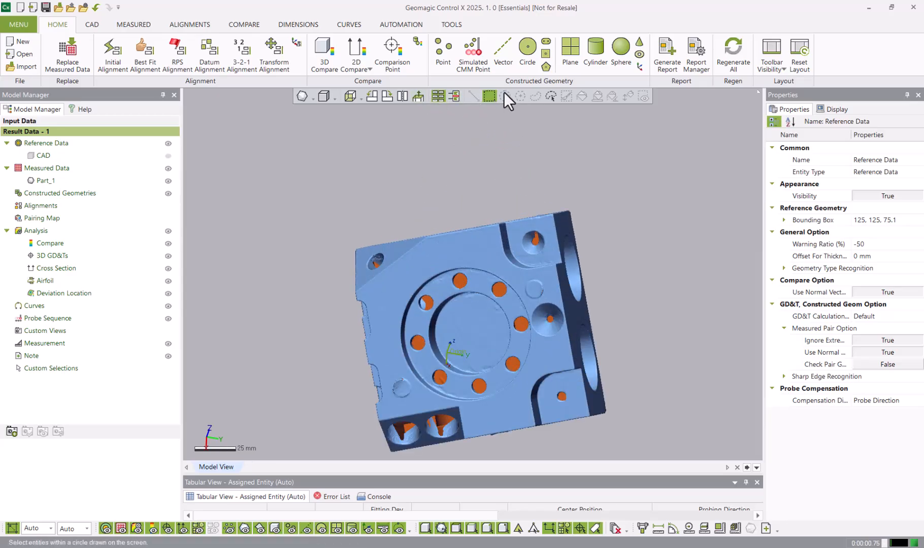
{"action": "left_click", "coordinate": [491, 97]}
{"action": "right_click_drag", "start_coordinate": [570, 171], "coordinate": [321, 308]}
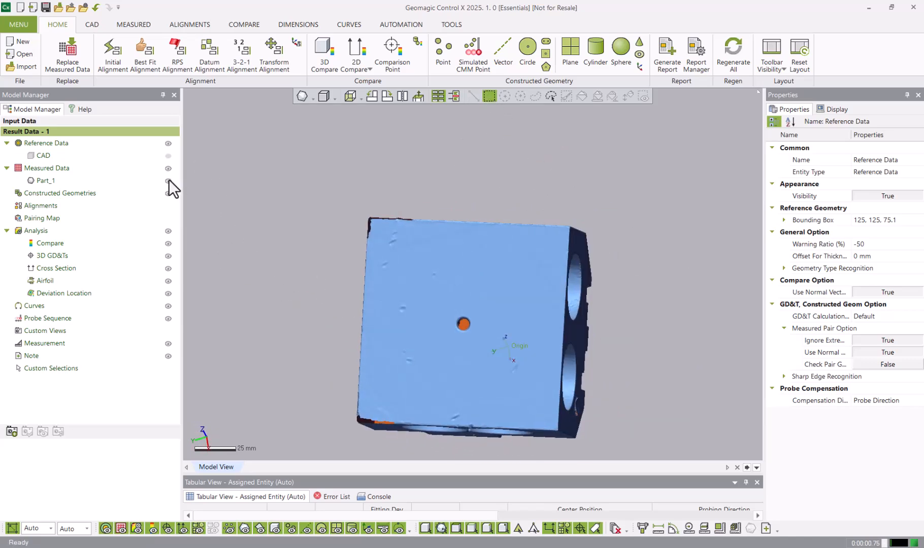
{"action": "left_click", "coordinate": [168, 156]}
{"action": "left_click", "coordinate": [168, 156]}
{"action": "scroll", "coordinate": [462, 212], "scroll_direction": "down", "scroll_amount": 3}
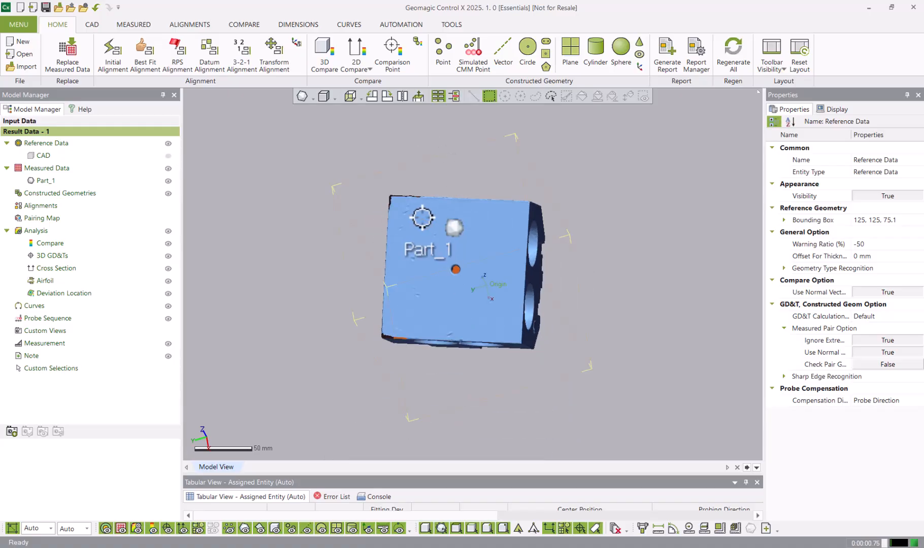
{"action": "left_click_drag", "start_coordinate": [422, 219], "coordinate": [501, 313]}
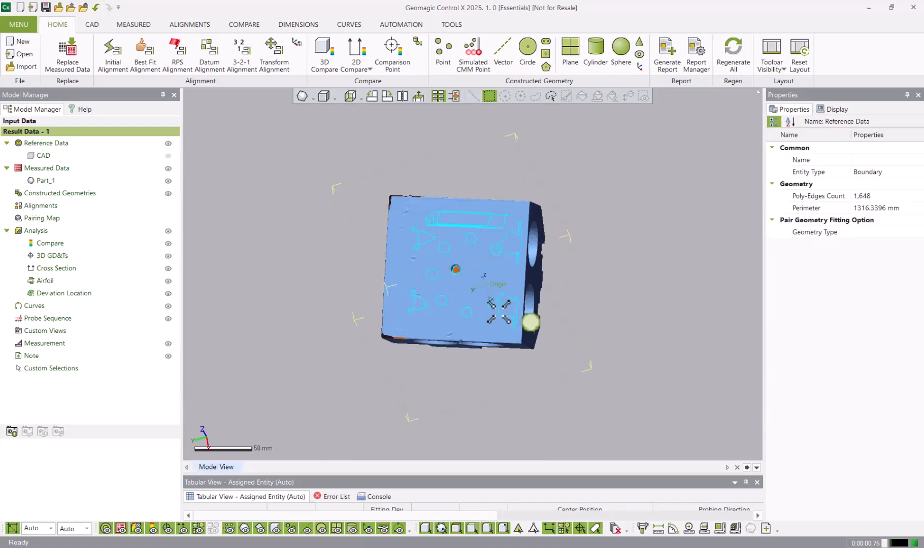
{"action": "left_click", "coordinate": [474, 146]}
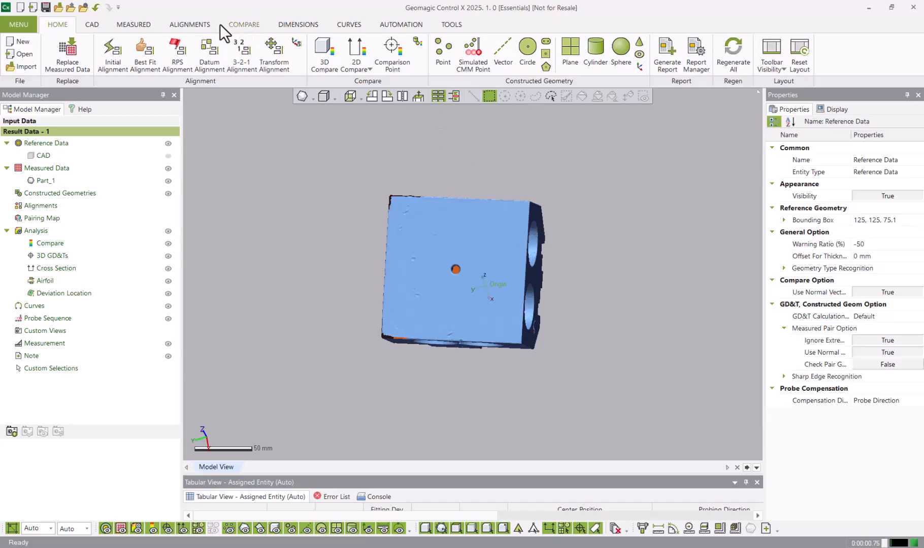
Switch to the measured data tools and select a rectangular region of poly-faces around the hole on the mesh's flat back face
{"action": "left_click", "coordinate": [134, 24]}
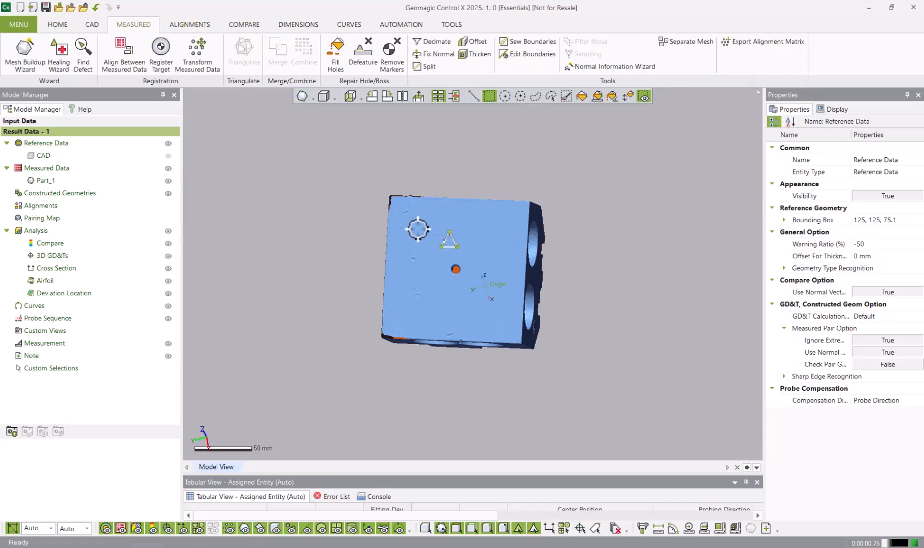
{"action": "left_click_drag", "start_coordinate": [430, 238], "coordinate": [516, 319]}
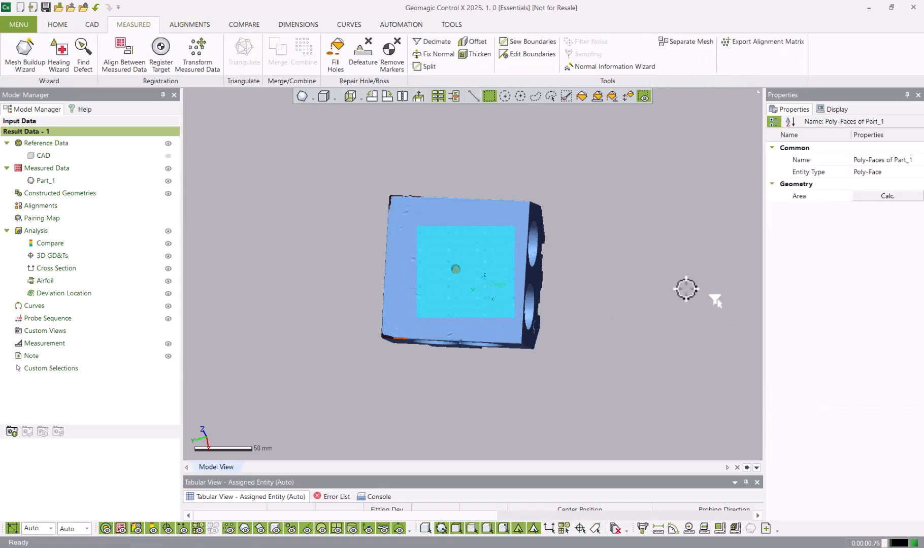
{"action": "scroll", "coordinate": [473, 233], "scroll_direction": "up", "scroll_amount": 5}
{"action": "mouse_move", "coordinate": [511, 239]}
{"action": "right_mouse_down"}
{"action": "mouse_move", "coordinate": [600, 322]}
{"action": "mouse_move", "coordinate": [594, 267]}
{"action": "right_mouse_up"}
{"action": "scroll", "coordinate": [535, 232], "scroll_direction": "down", "scroll_amount": 2}
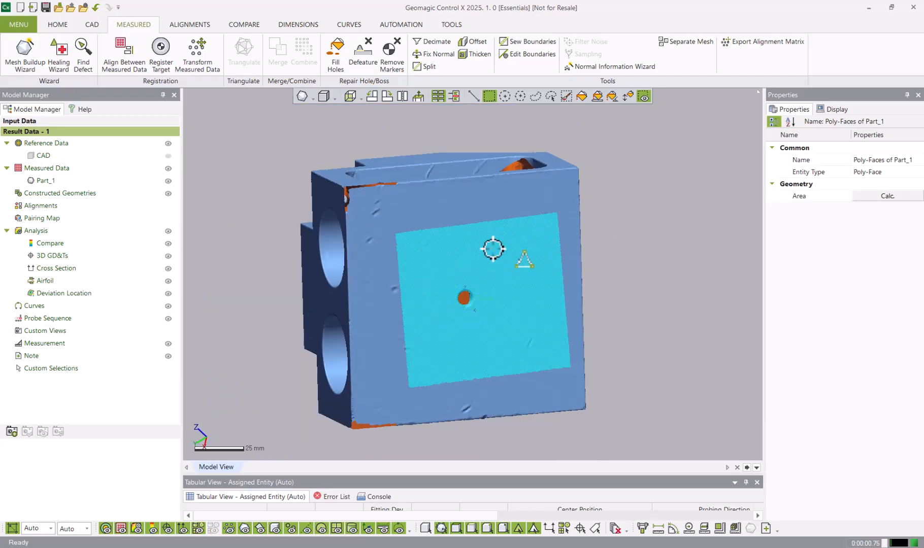
Use line selection to pick strips of poly-faces along the upper, lower and right edges of the flat face, one after another
{"action": "left_click", "coordinate": [474, 97]}
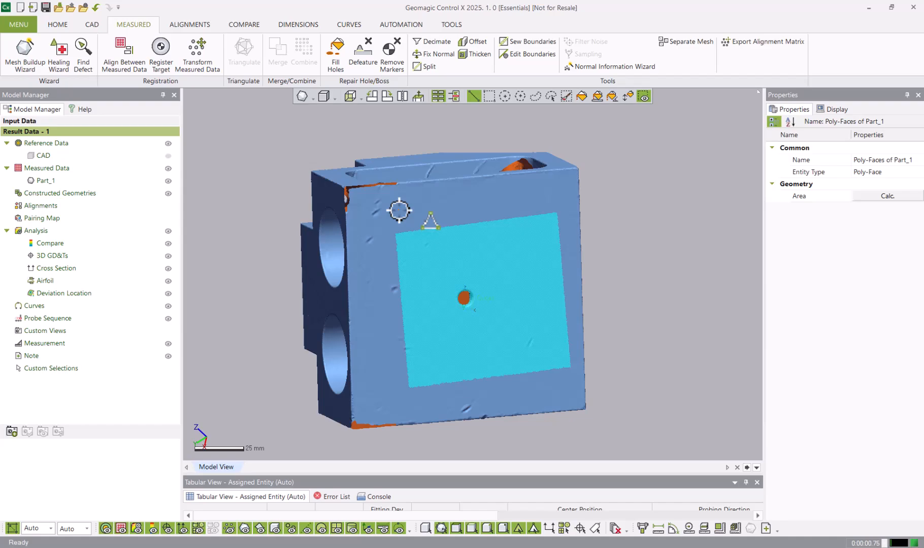
{"action": "left_click_drag", "start_coordinate": [399, 209], "coordinate": [540, 197]}
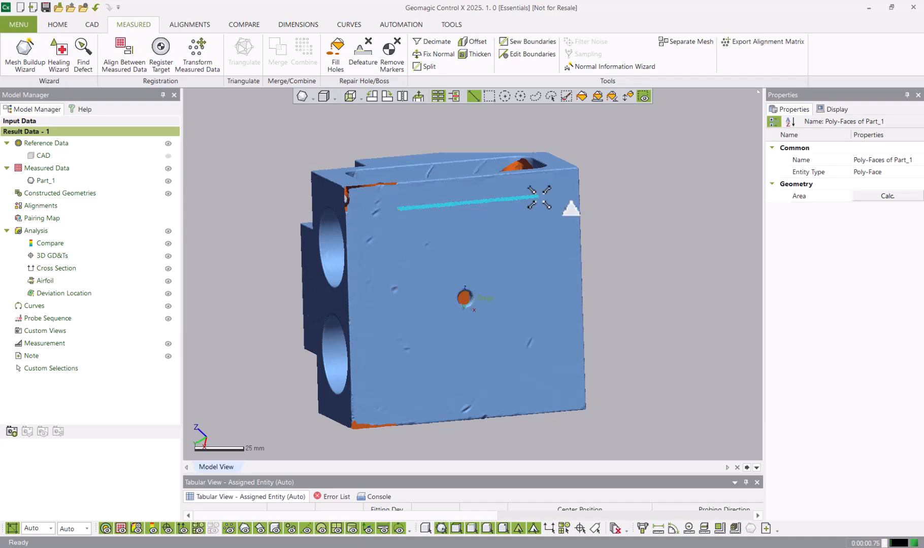
{"action": "right_click_drag", "start_coordinate": [506, 285], "coordinate": [436, 271]}
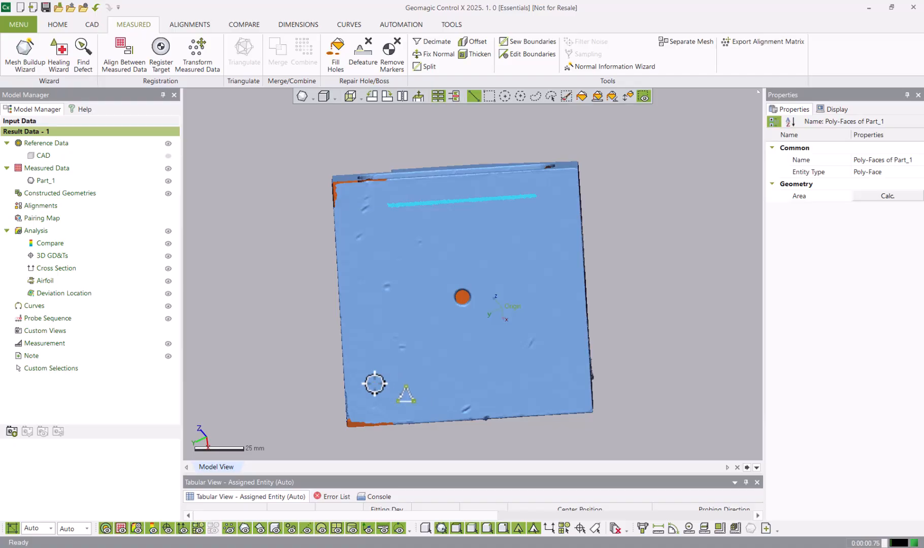
{"action": "left_click_drag", "start_coordinate": [375, 384], "coordinate": [561, 365]}
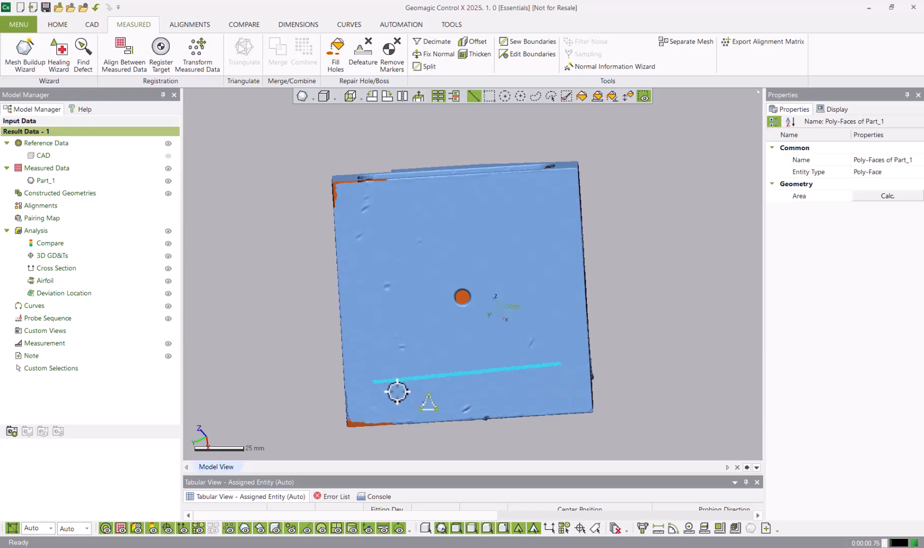
{"action": "scroll", "coordinate": [398, 390], "scroll_direction": "up", "scroll_amount": 3}
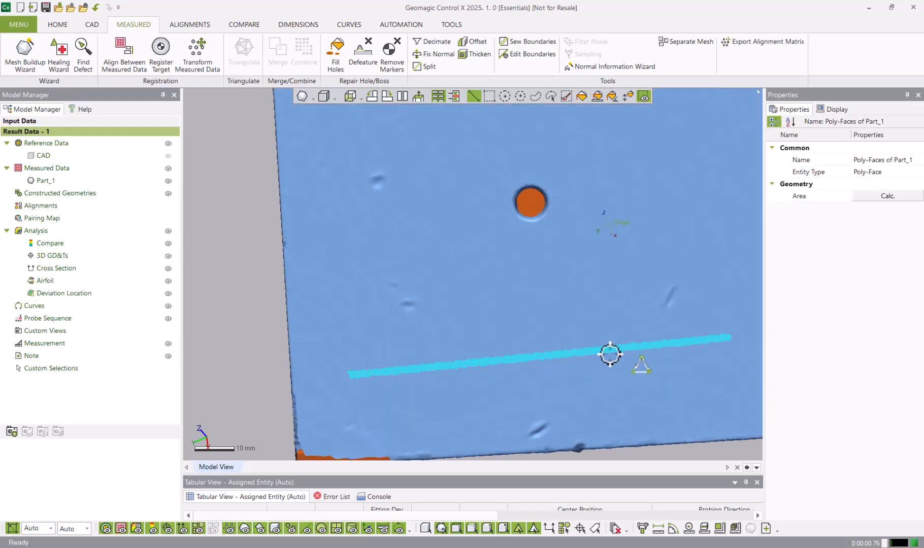
{"action": "scroll", "coordinate": [416, 367], "scroll_direction": "down", "scroll_amount": 4}
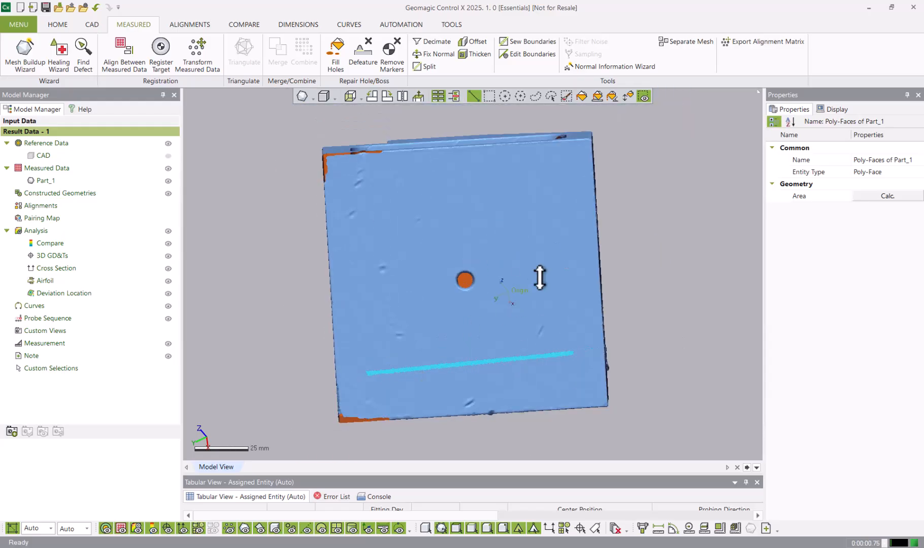
{"action": "left_click_drag", "start_coordinate": [573, 163], "coordinate": [580, 385]}
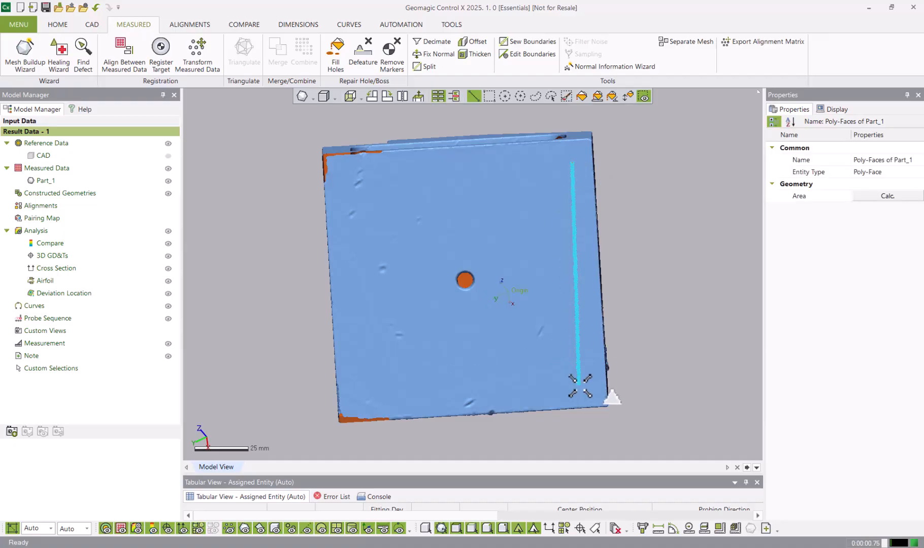
Select a large rectangle of poly-faces on the flat back face, and inspect the opposite side for faces picked through the hole
{"action": "left_click", "coordinate": [489, 97]}
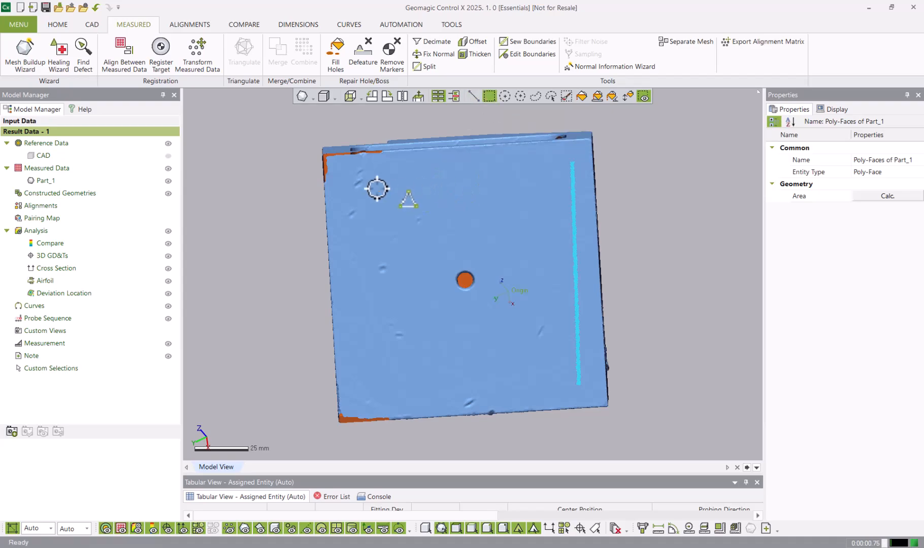
{"action": "left_click_drag", "start_coordinate": [375, 181], "coordinate": [560, 365]}
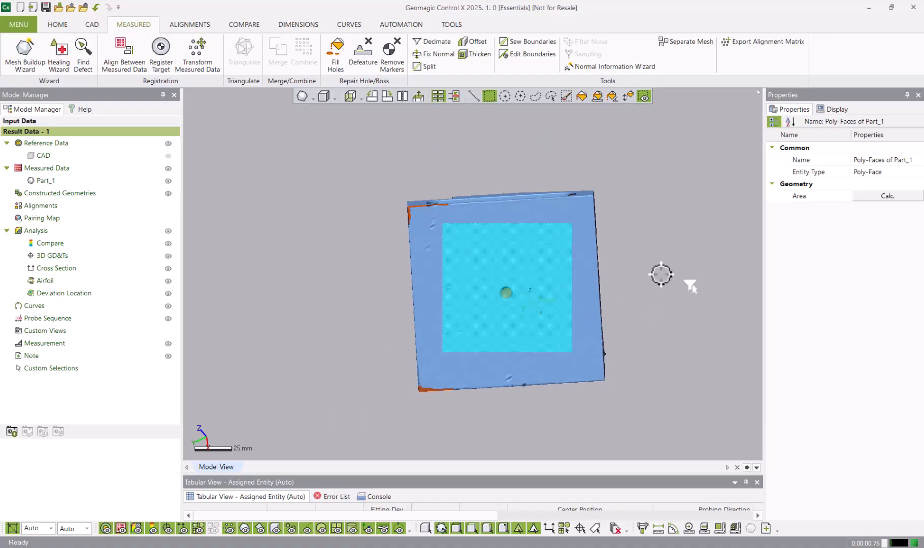
{"action": "right_click_drag", "start_coordinate": [661, 274], "coordinate": [597, 289]}
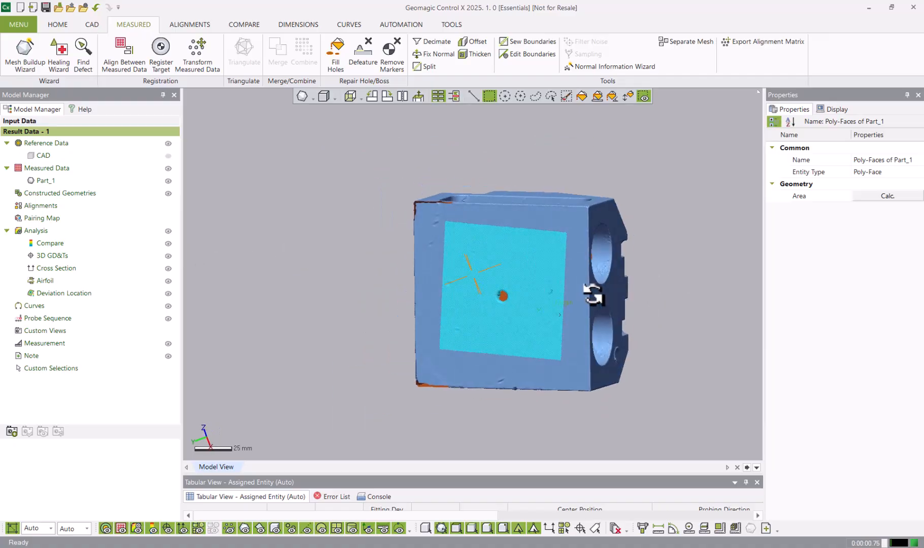
{"action": "scroll", "coordinate": [505, 313], "scroll_direction": "up", "scroll_amount": 3}
{"action": "scroll", "coordinate": [504, 313], "scroll_direction": "up", "scroll_amount": 1}
{"action": "right_click_drag", "start_coordinate": [504, 312], "coordinate": [588, 266]}
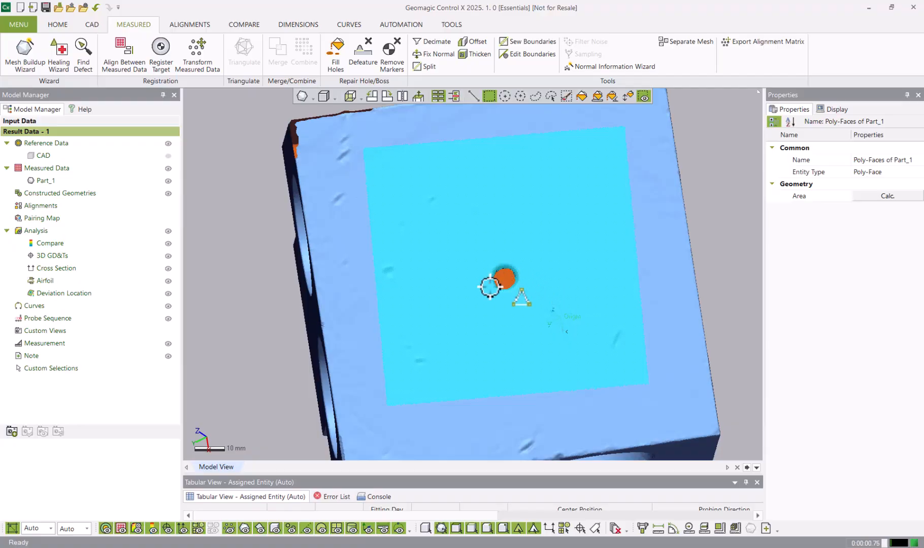
{"action": "right_click_drag", "start_coordinate": [645, 256], "coordinate": [516, 291]}
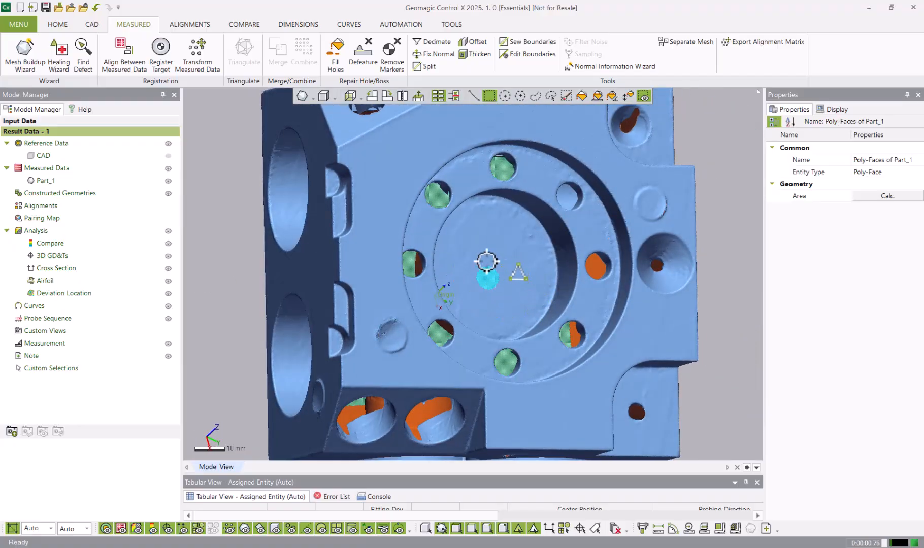
Deselect the poly-faces picked on the central circular face of the opposite side, and return to the flat back face
{"action": "right_click_drag", "start_coordinate": [486, 262], "coordinate": [449, 302]}
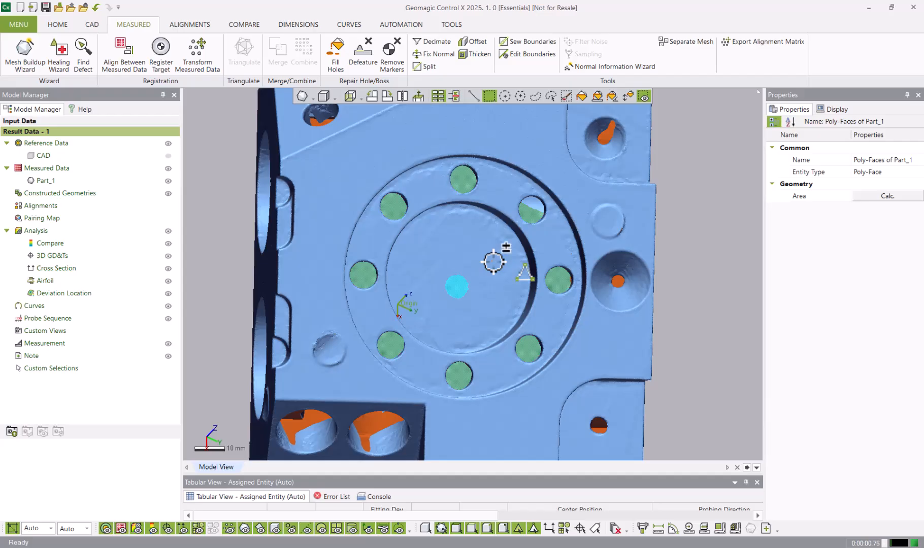
{"action": "left_click_drag", "start_coordinate": [493, 262], "coordinate": [435, 304]}
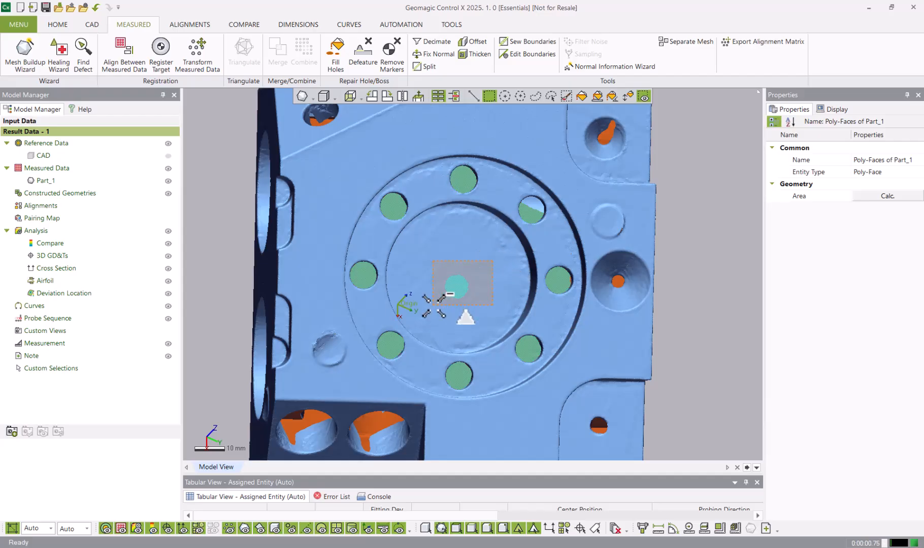
{"action": "right_click_drag", "start_coordinate": [297, 287], "coordinate": [719, 264]}
{"action": "right_click_drag", "start_coordinate": [527, 255], "coordinate": [755, 231]}
{"action": "right_click_drag", "start_coordinate": [502, 239], "coordinate": [533, 239]}
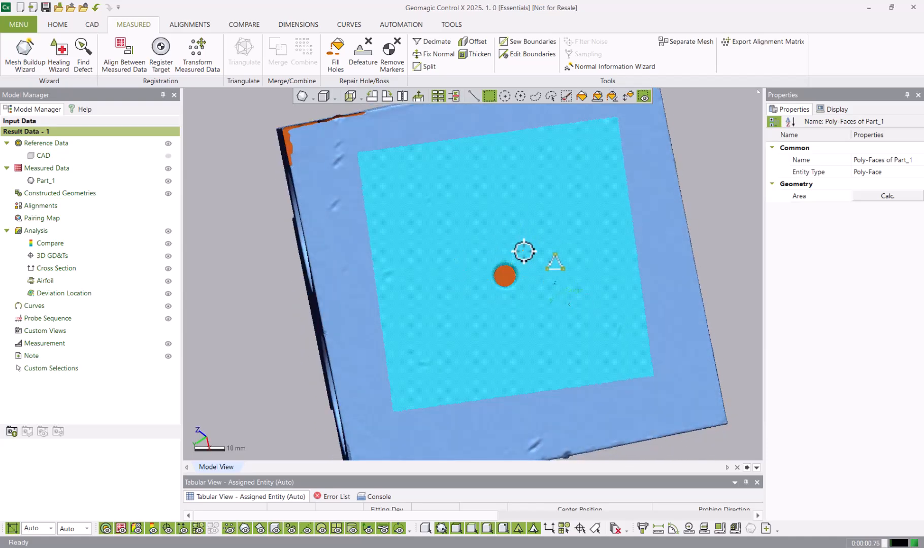
Deselect a large rectangle of poly-faces around the central hole, inside the selected region of the flat back face
{"action": "scroll", "coordinate": [523, 251], "scroll_direction": "up", "scroll_amount": 2}
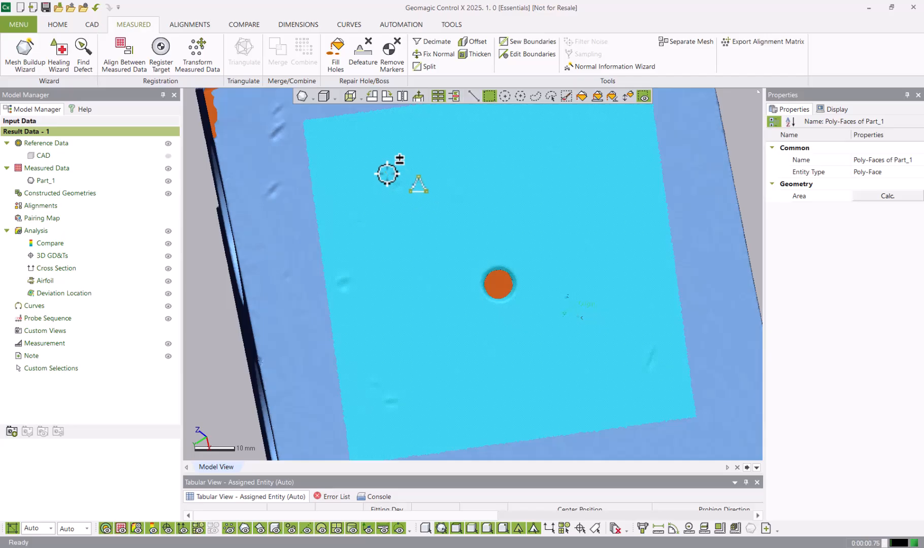
{"action": "left_click_drag", "start_coordinate": [387, 173], "coordinate": [624, 367]}
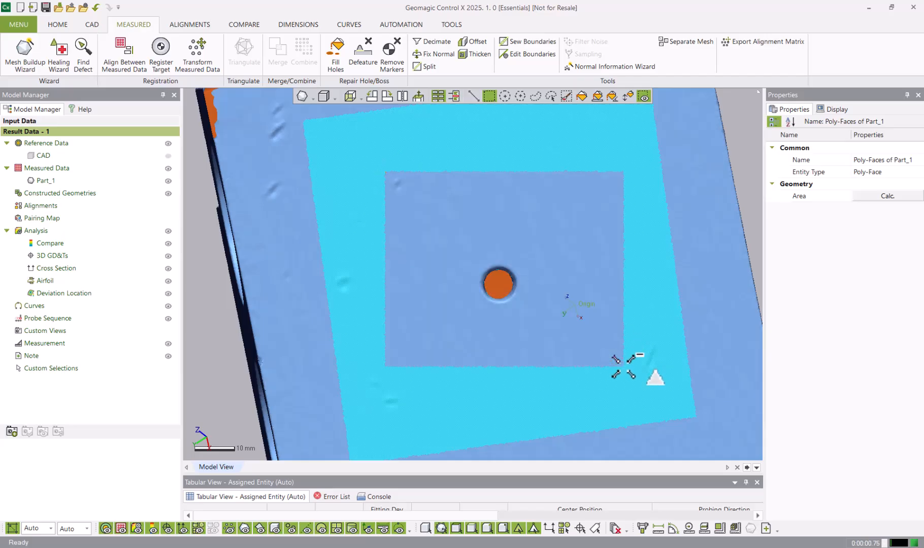
{"action": "scroll", "coordinate": [547, 324], "scroll_direction": "down", "scroll_amount": 2}
{"action": "mouse_move", "coordinate": [547, 324]}
{"action": "right_mouse_down"}
{"action": "mouse_move", "coordinate": [542, 257]}
{"action": "mouse_move", "coordinate": [538, 333]}
{"action": "mouse_move", "coordinate": [536, 316]}
{"action": "right_mouse_up"}
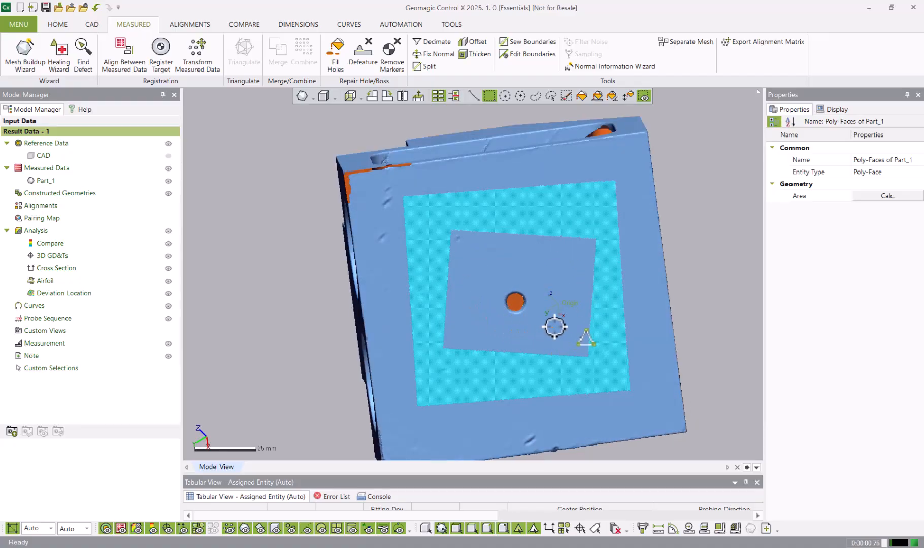
{"action": "right_click_drag", "start_coordinate": [502, 301], "coordinate": [357, 246]}
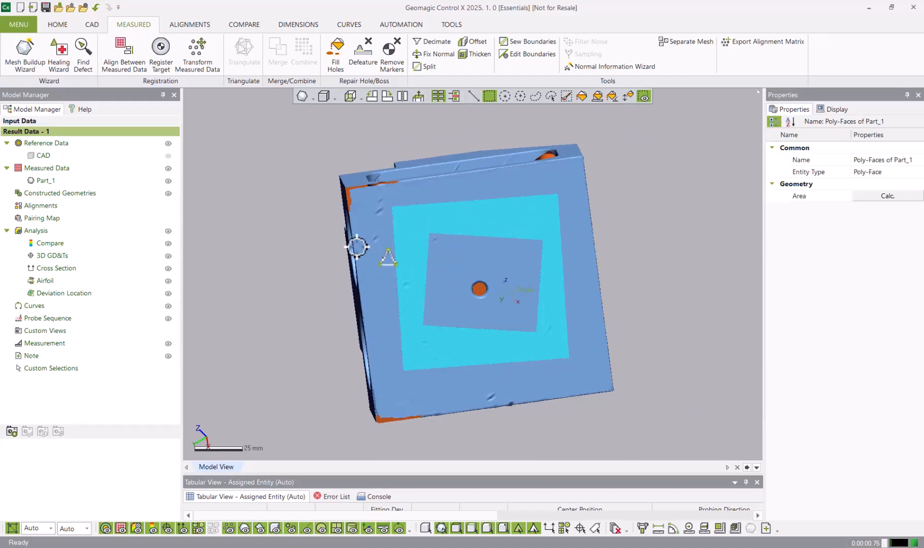
View the commands for selecting all, none or the inverse of the poly-faces, and clear the current selection
{"action": "right_click", "coordinate": [656, 223]}
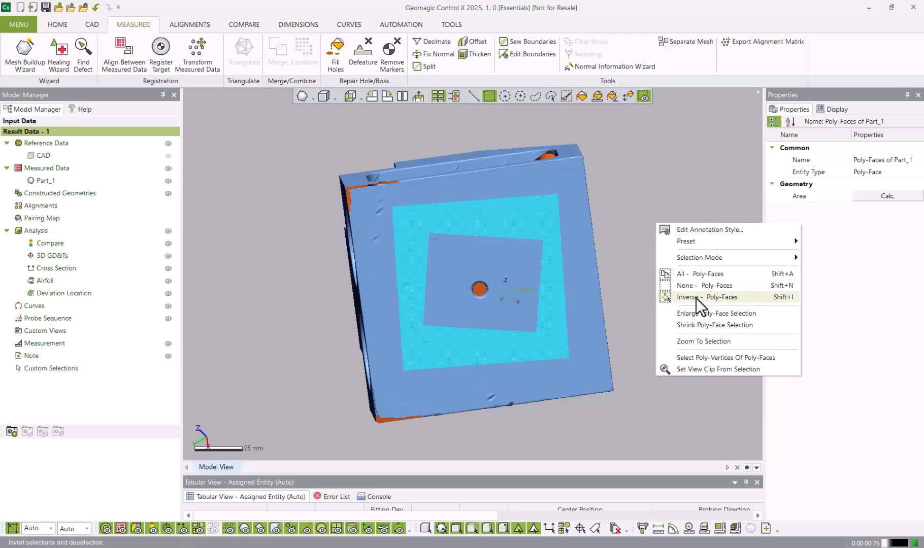
{"action": "left_click", "coordinate": [604, 253]}
{"action": "left_click", "coordinate": [620, 240]}
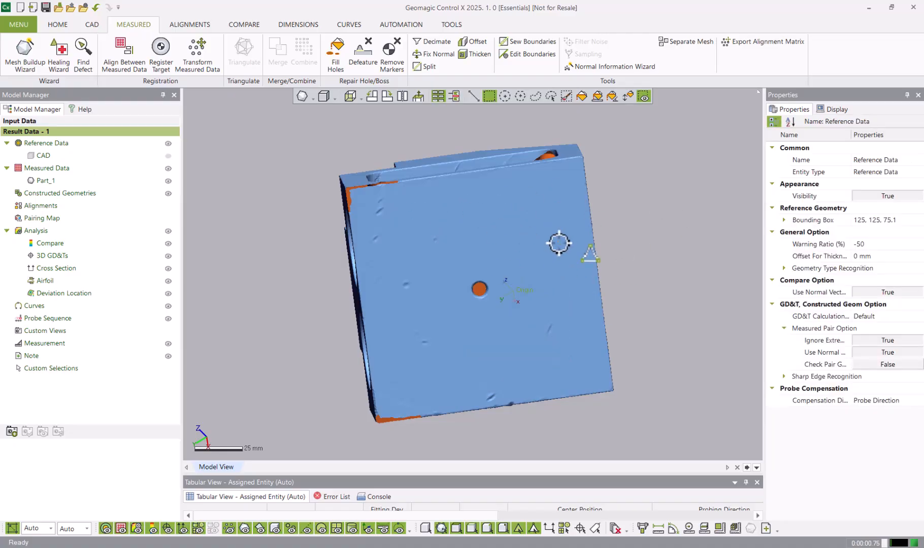
Use line selection to pick several strips of poly-faces in different directions across the flat back face, and clear the selection
{"action": "left_click", "coordinate": [475, 96]}
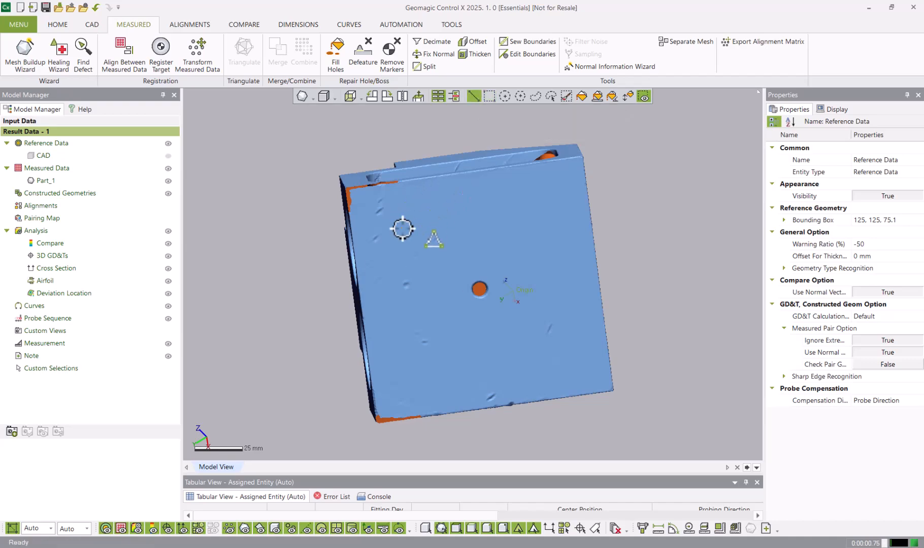
{"action": "left_click_drag", "start_coordinate": [430, 222], "coordinate": [409, 345]}
{"action": "left_click_drag", "start_coordinate": [406, 277], "coordinate": [539, 181]}
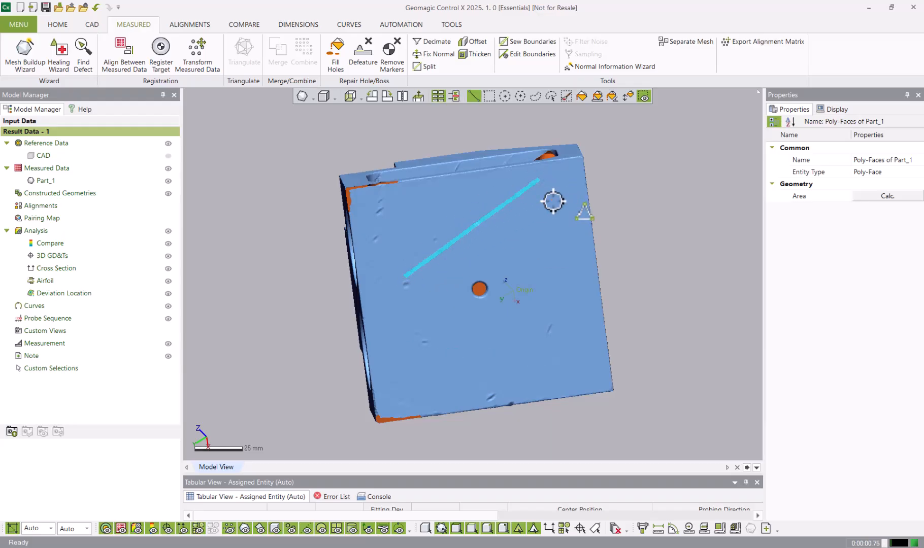
{"action": "mouse_move", "coordinate": [553, 201]}
{"action": "left_mouse_down"}
{"action": "mouse_move", "coordinate": [574, 364]}
{"action": "mouse_move", "coordinate": [423, 350]}
{"action": "mouse_move", "coordinate": [377, 252]}
{"action": "mouse_move", "coordinate": [455, 188]}
{"action": "left_mouse_up"}
{"action": "left_click_drag", "start_coordinate": [530, 225], "coordinate": [535, 316]}
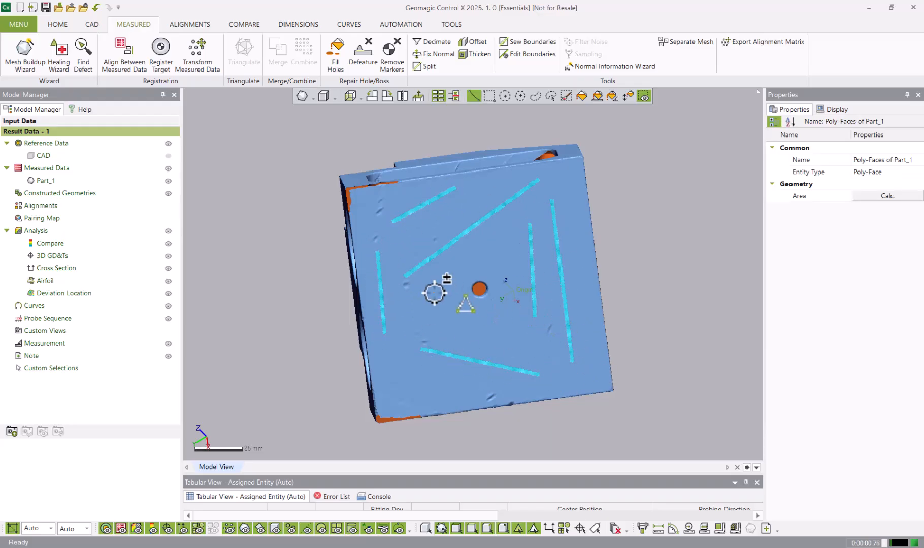
{"action": "left_click_drag", "start_coordinate": [430, 300], "coordinate": [519, 348]}
{"action": "left_click_drag", "start_coordinate": [399, 393], "coordinate": [479, 395]}
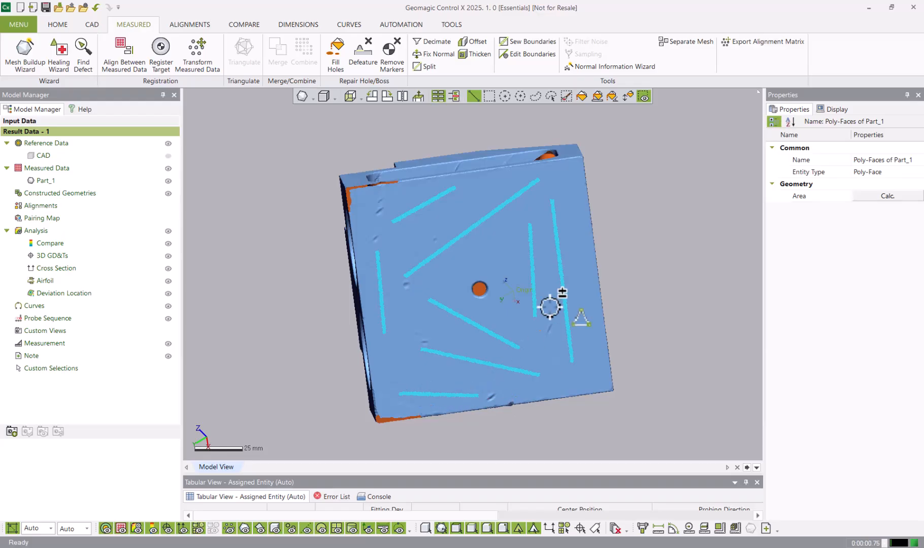
{"action": "left_click_drag", "start_coordinate": [576, 193], "coordinate": [602, 376]}
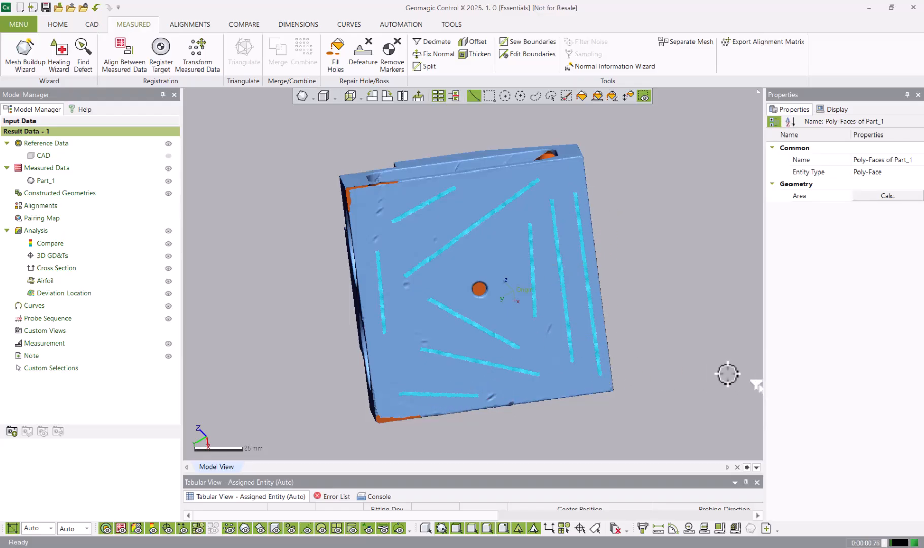
{"action": "left_click", "coordinate": [458, 116]}
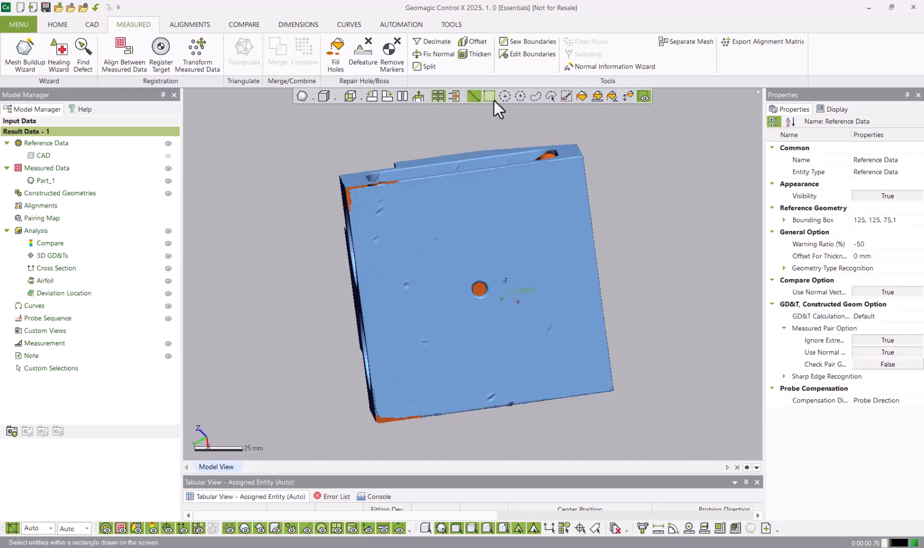
Use rectangle selection to pick a block of poly-faces and add further rectangles around the hole until they cover most of the flat back face
{"action": "left_click", "coordinate": [489, 99]}
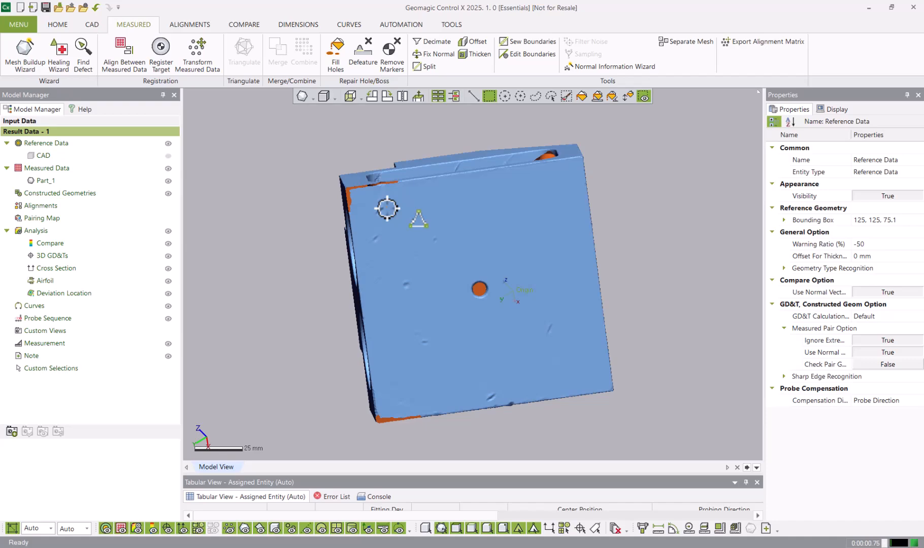
{"action": "left_click_drag", "start_coordinate": [387, 208], "coordinate": [461, 282]}
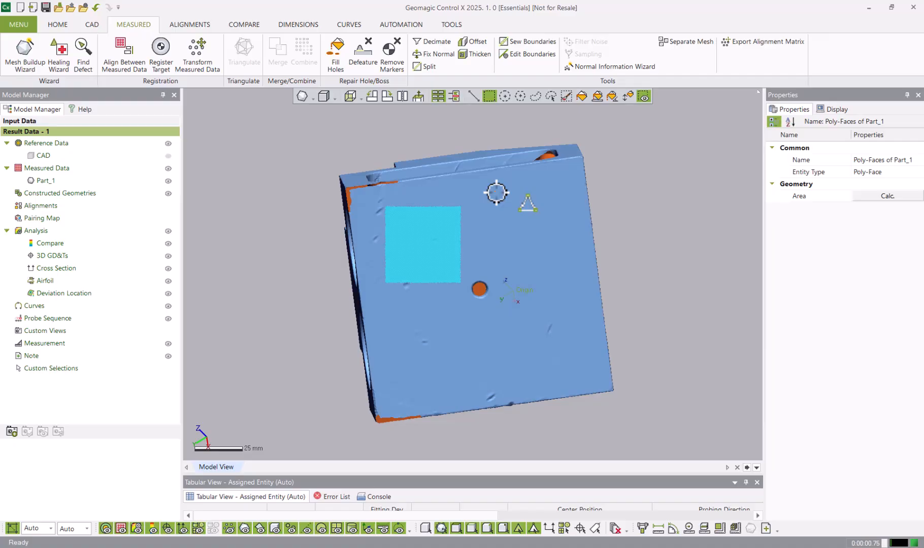
{"action": "left_click_drag", "start_coordinate": [495, 191], "coordinate": [571, 284], "text": "shift"}
{"action": "left_click_drag", "start_coordinate": [556, 324], "coordinate": [432, 388], "text": "shift"}
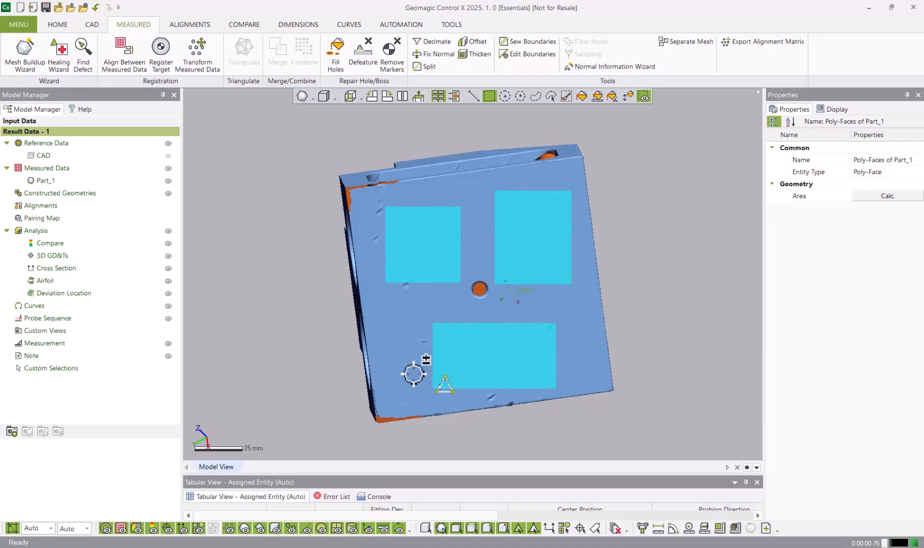
{"action": "left_click_drag", "start_coordinate": [379, 305], "coordinate": [430, 389], "text": "shift"}
{"action": "left_click_drag", "start_coordinate": [591, 294], "coordinate": [543, 379], "text": "shift"}
{"action": "left_click_drag", "start_coordinate": [553, 282], "coordinate": [500, 350], "text": "shift"}
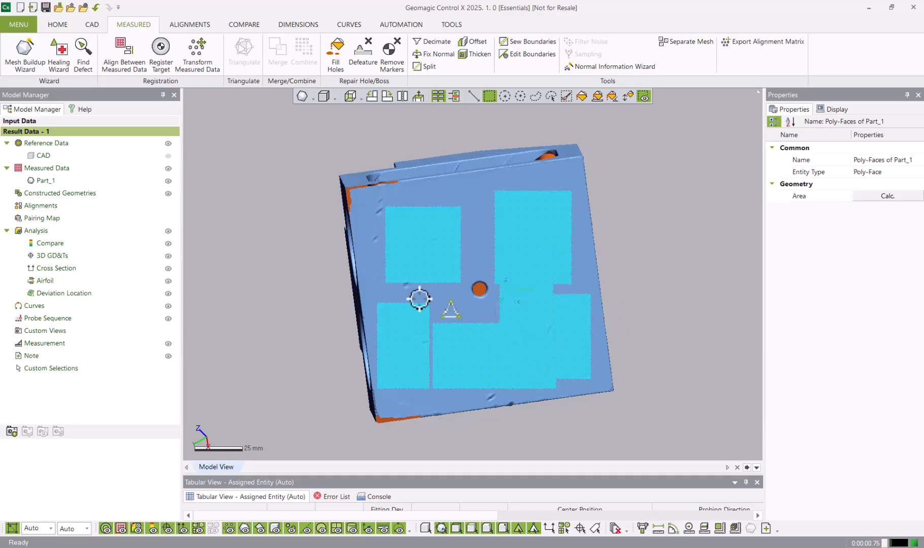
{"action": "left_click_drag", "start_coordinate": [405, 283], "coordinate": [454, 349], "text": "shift"}
{"action": "left_click_drag", "start_coordinate": [433, 197], "coordinate": [551, 244], "text": "shift"}
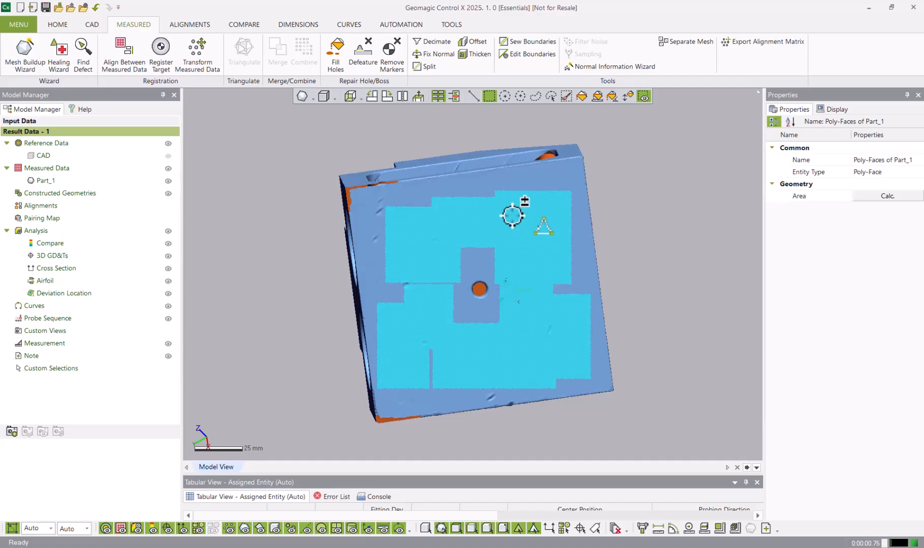
Deselect a tall and a wide rectangle of poly-faces from the selected region, and deselect all the rest
{"action": "left_click_drag", "start_coordinate": [511, 214], "coordinate": [547, 374], "text": "ctrl"}
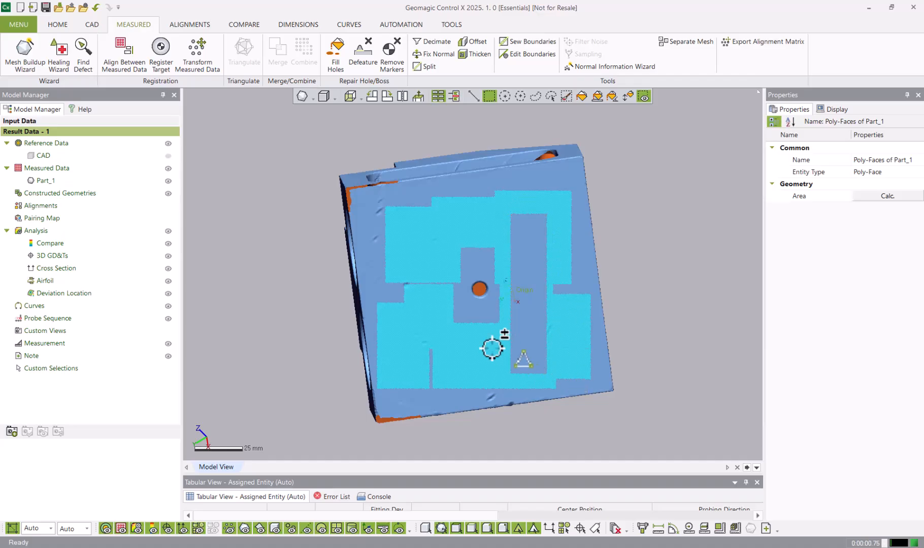
{"action": "left_click_drag", "start_coordinate": [393, 337], "coordinate": [490, 382], "text": "ctrl"}
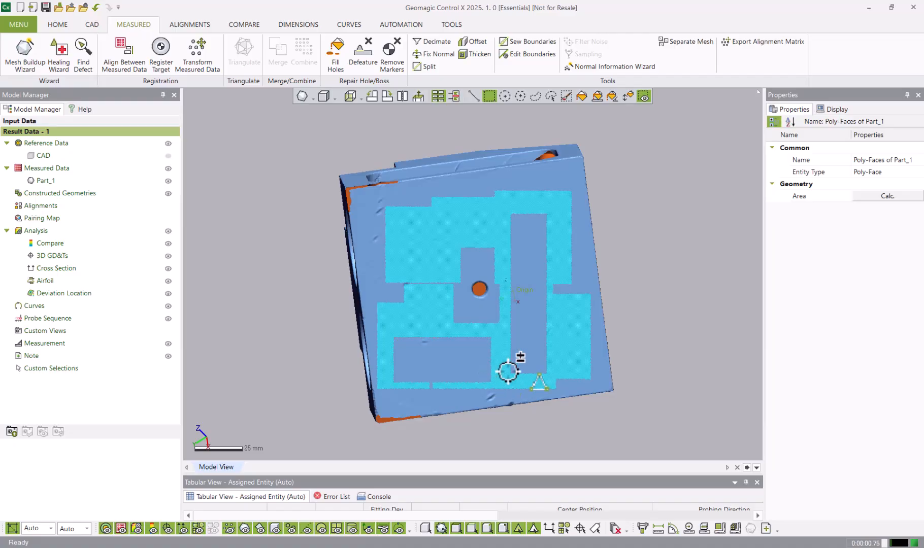
{"action": "left_click_drag", "start_coordinate": [651, 146], "coordinate": [299, 455], "text": "ctrl"}
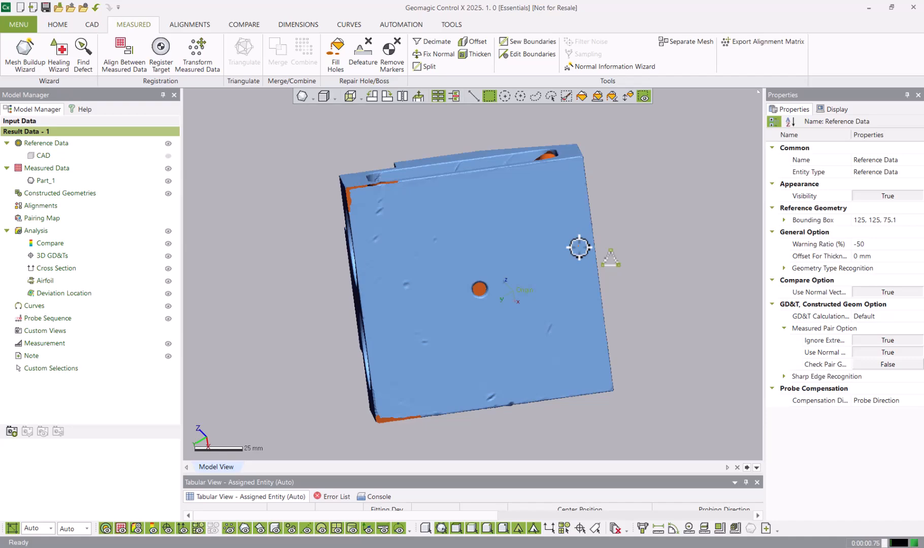
Select the similar connected poly-faces of the flat back face from a single point on it, and clear the selection
{"action": "left_click", "coordinate": [628, 96]}
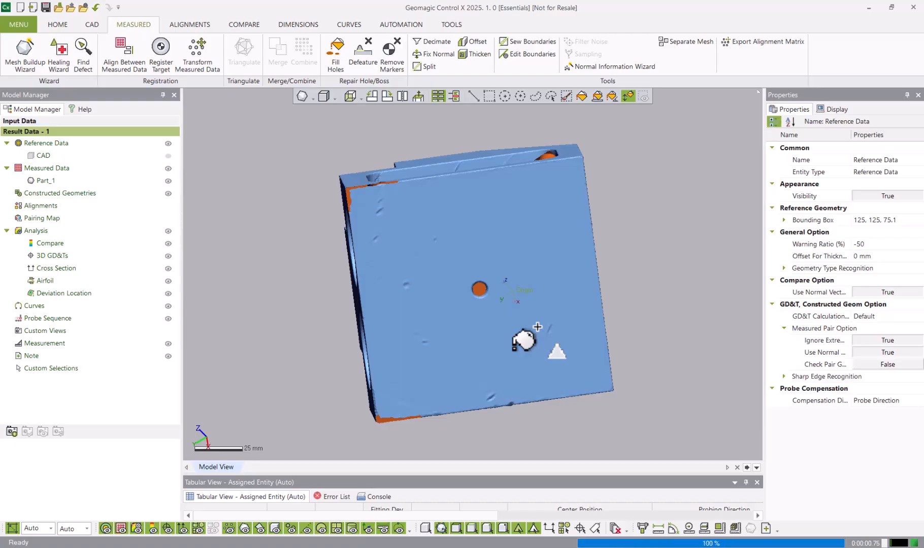
{"action": "left_click", "coordinate": [538, 327]}
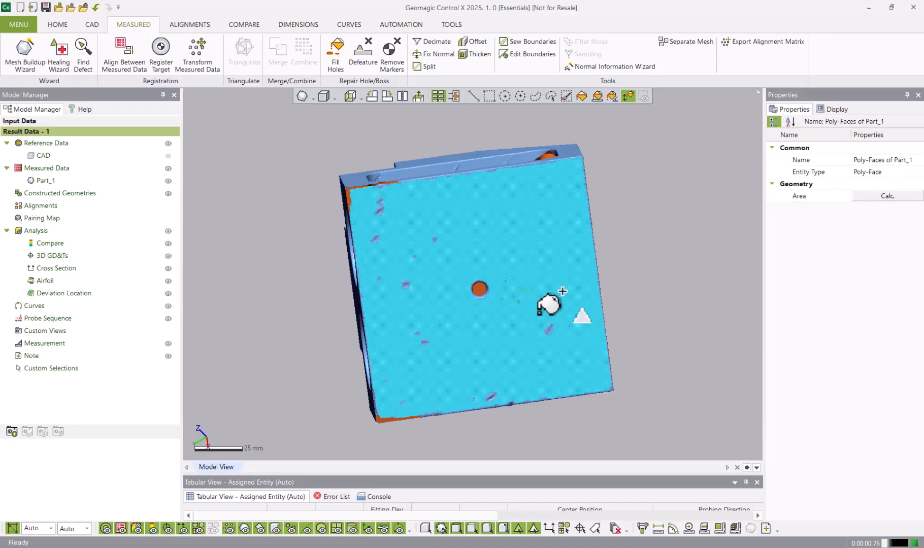
{"action": "key", "text": "Escape"}
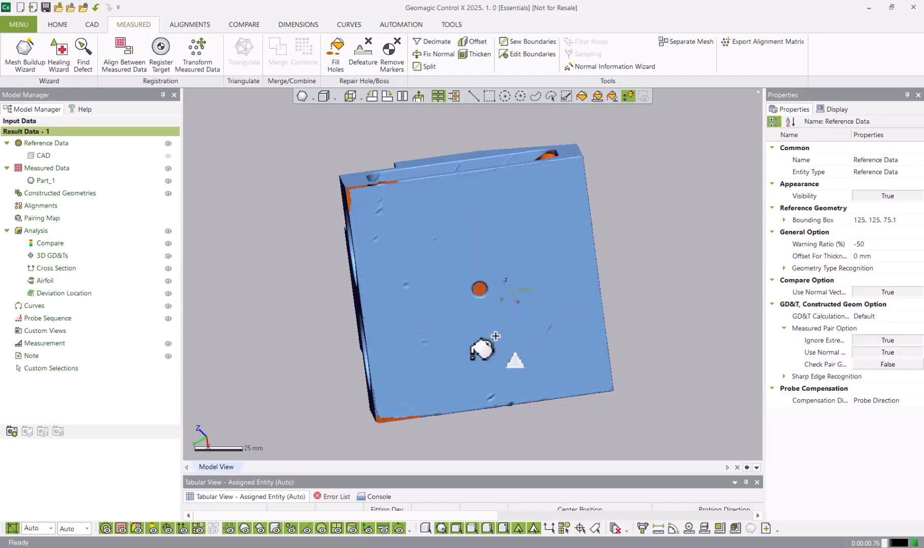
Calculate the area of a similar-face selection grown gradually across the flat back face, and clear the selection
{"action": "left_click", "coordinate": [480, 350]}
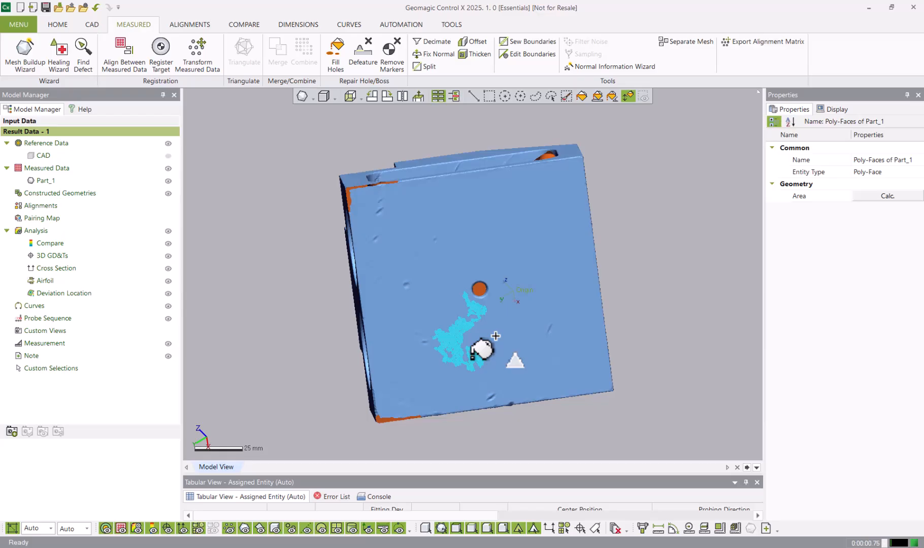
{"action": "mouse_move", "coordinate": [495, 336]}
{"action": "left_mouse_down"}
{"action": "mouse_move", "coordinate": [507, 304]}
{"action": "mouse_move", "coordinate": [491, 342]}
{"action": "mouse_move", "coordinate": [495, 320]}
{"action": "left_mouse_up"}
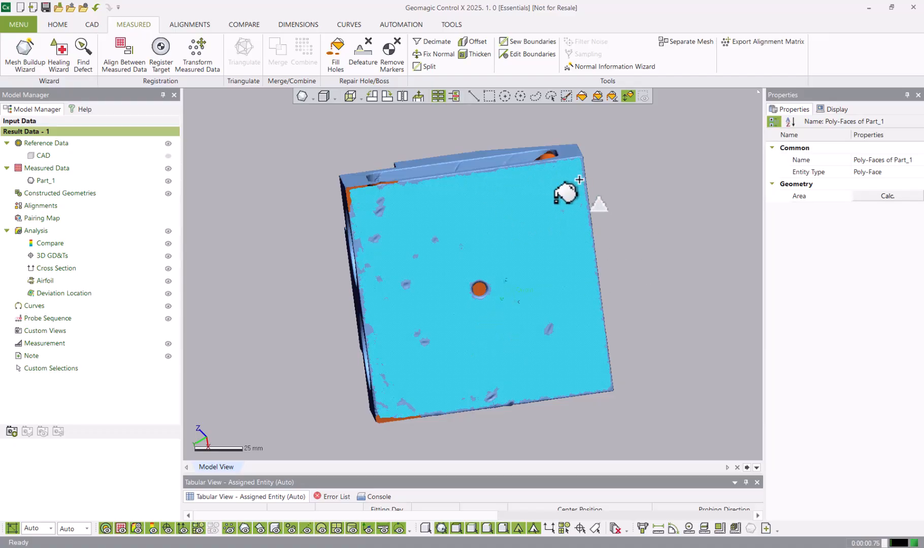
{"action": "left_click", "coordinate": [870, 195]}
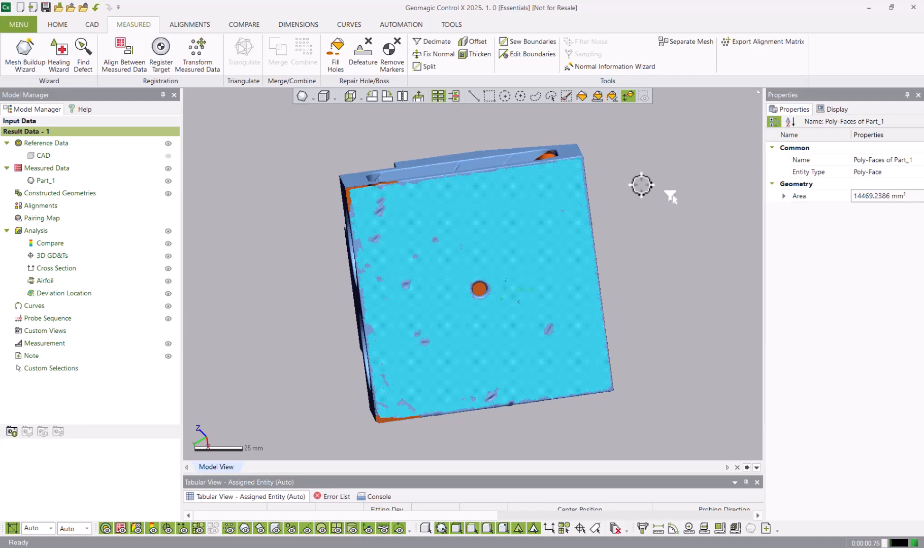
{"action": "left_click", "coordinate": [641, 185]}
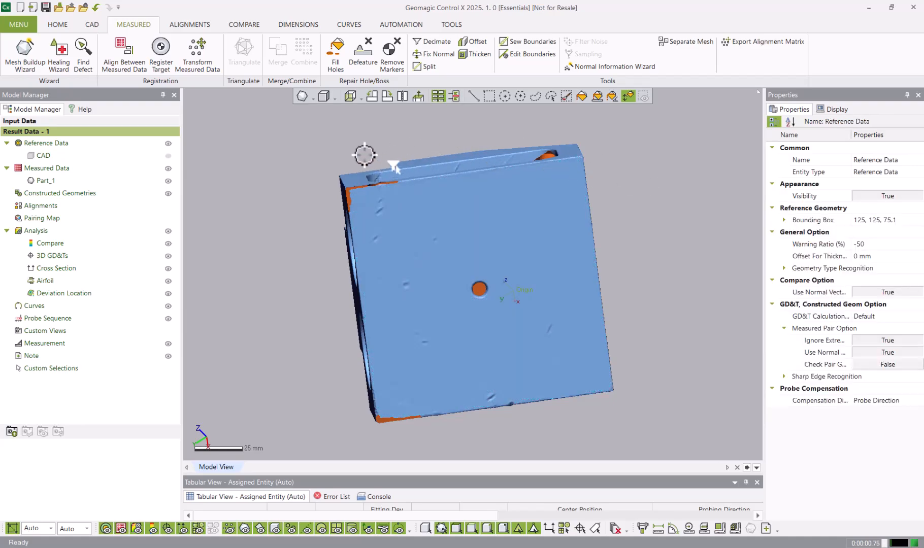
{"action": "right_click_drag", "start_coordinate": [392, 166], "coordinate": [640, 319]}
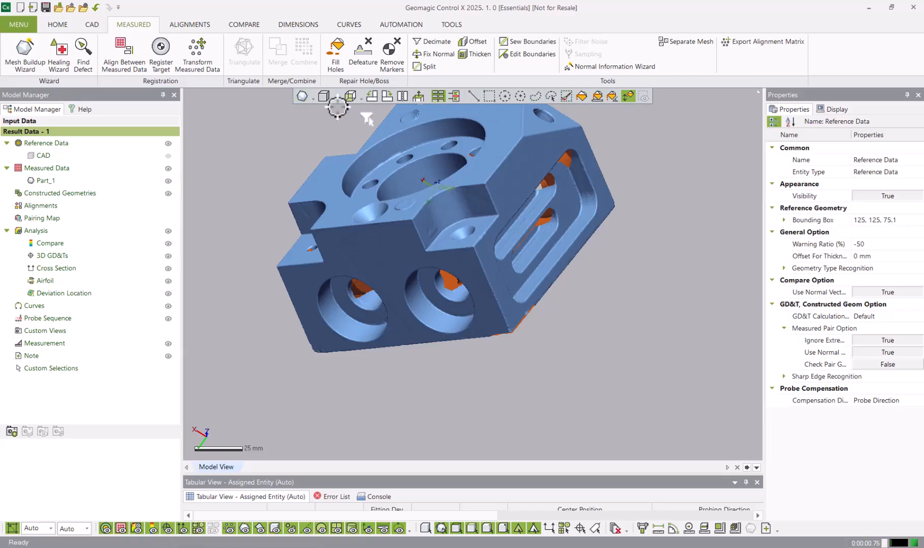
Show the reference CAD model alongside the scanned part and compare their positions
{"action": "left_click", "coordinate": [168, 156]}
{"action": "scroll", "coordinate": [565, 359], "scroll_direction": "down", "scroll_amount": 3}
{"action": "right_click_drag", "start_coordinate": [564, 359], "coordinate": [620, 278]}
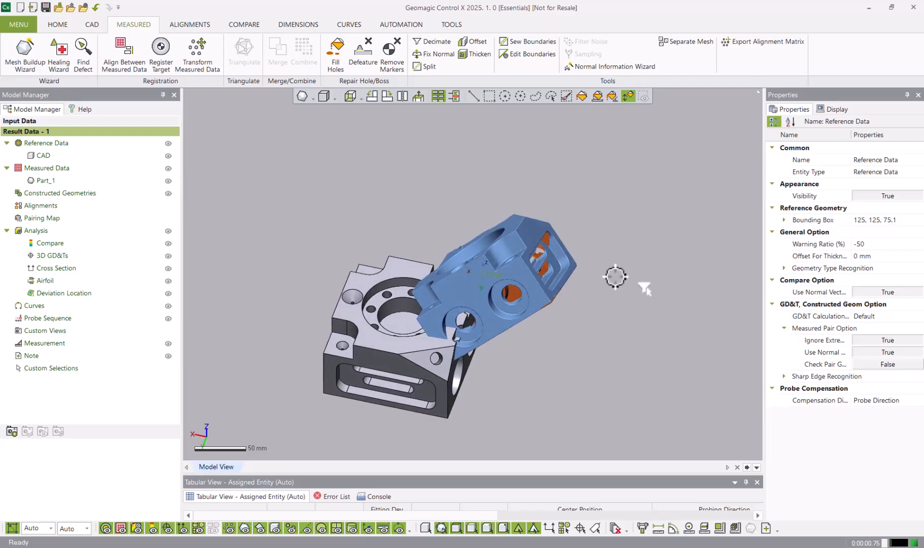
{"action": "right_click_drag", "start_coordinate": [425, 239], "coordinate": [468, 261]}
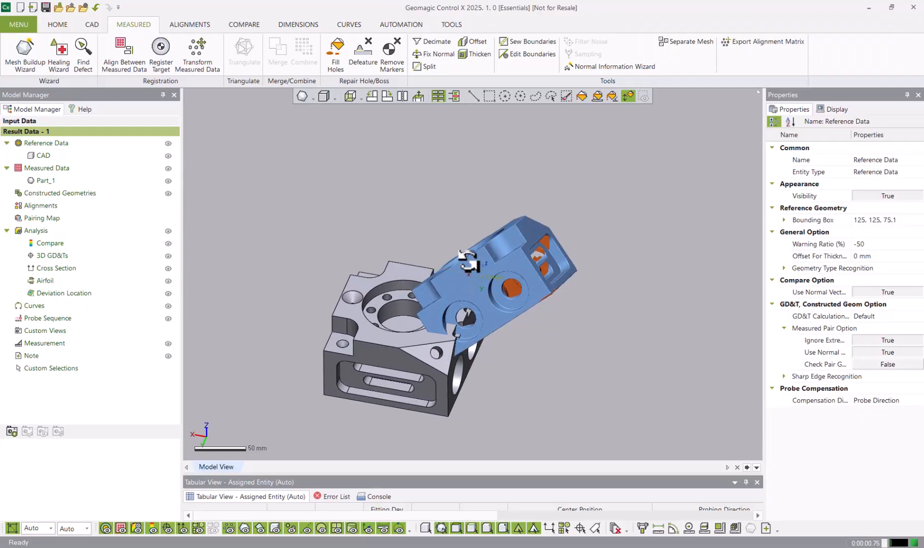
{"action": "scroll", "coordinate": [444, 369], "scroll_direction": "up", "scroll_amount": 2}
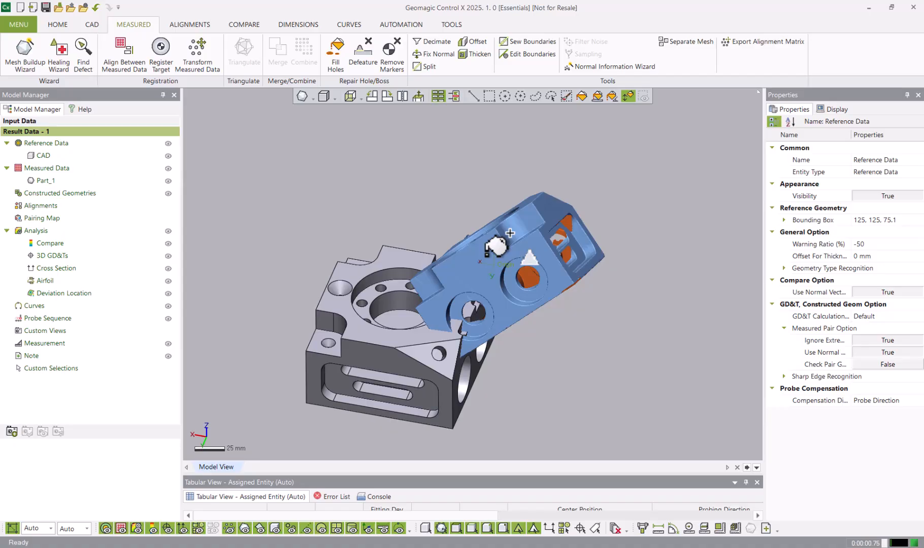
{"action": "right_click_drag", "start_coordinate": [393, 237], "coordinate": [435, 242]}
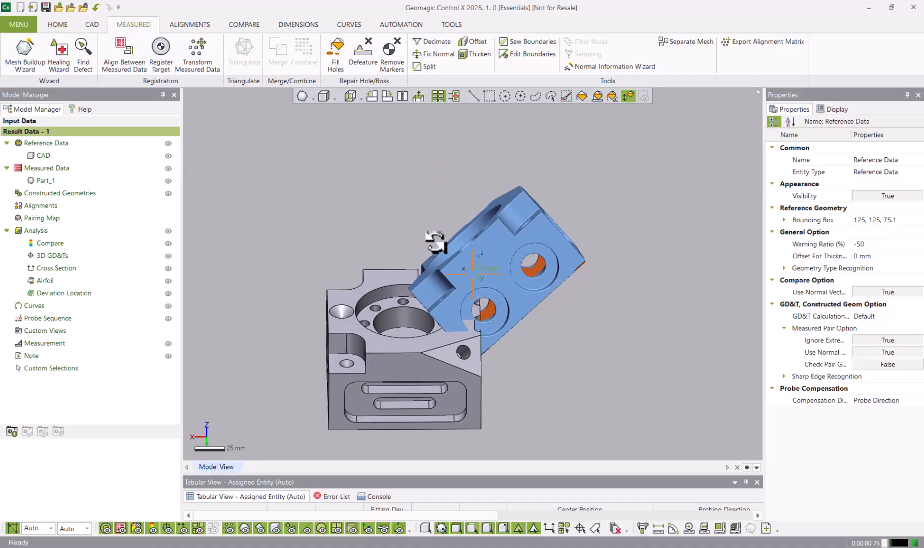
Run an Initial Alignment of the scan to the CAD model with the Quick option and review its deviation statistics
{"action": "left_click", "coordinate": [190, 24]}
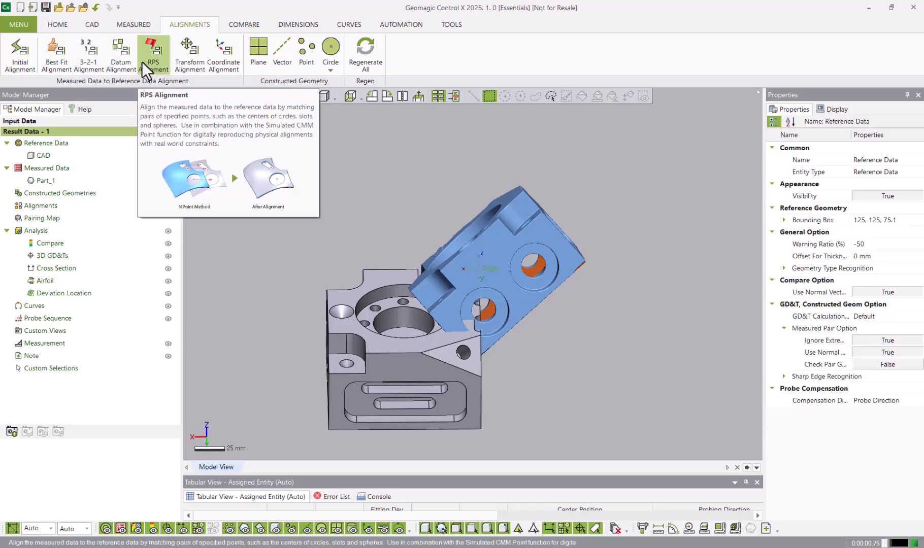
{"action": "left_click", "coordinate": [26, 62]}
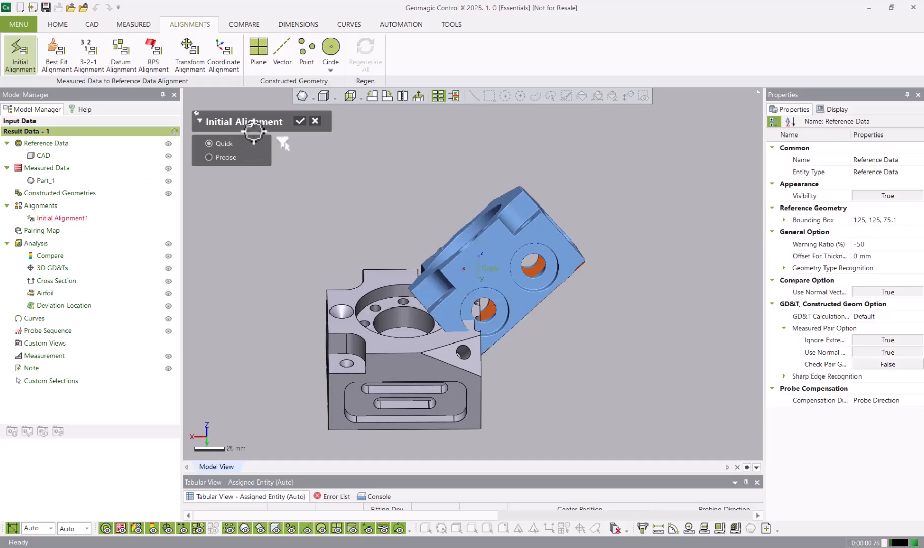
{"action": "left_click", "coordinate": [301, 121]}
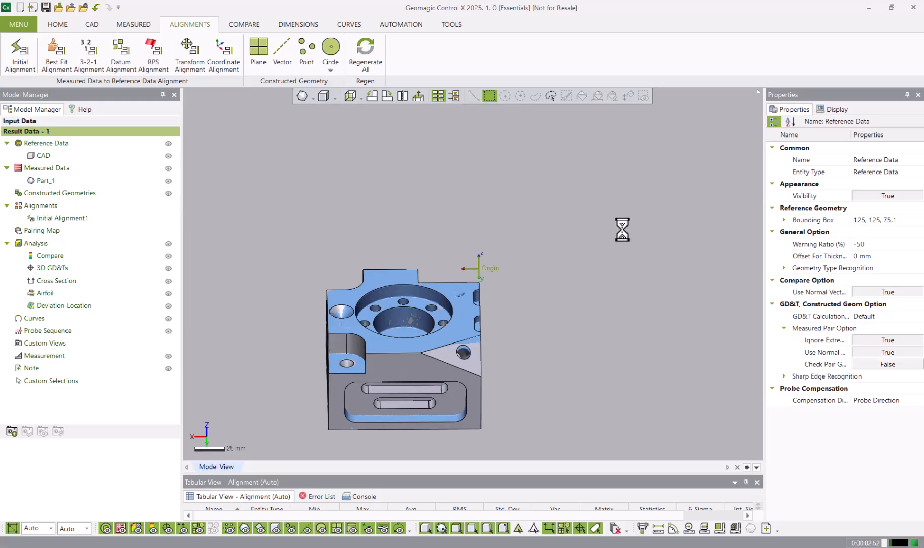
{"action": "scroll", "coordinate": [623, 230], "scroll_direction": "down", "scroll_amount": 2}
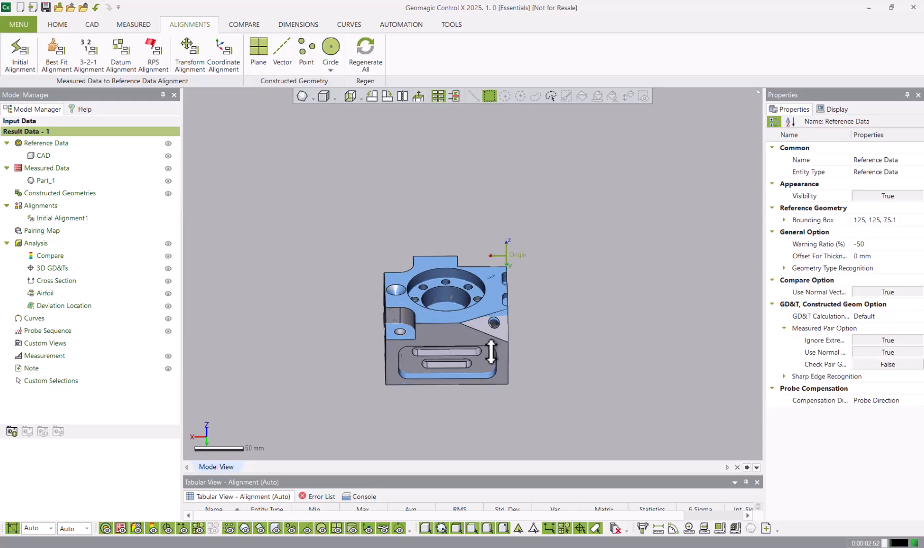
{"action": "scroll", "coordinate": [492, 350], "scroll_direction": "up", "scroll_amount": 7}
{"action": "right_click_drag", "start_coordinate": [347, 324], "coordinate": [604, 334]}
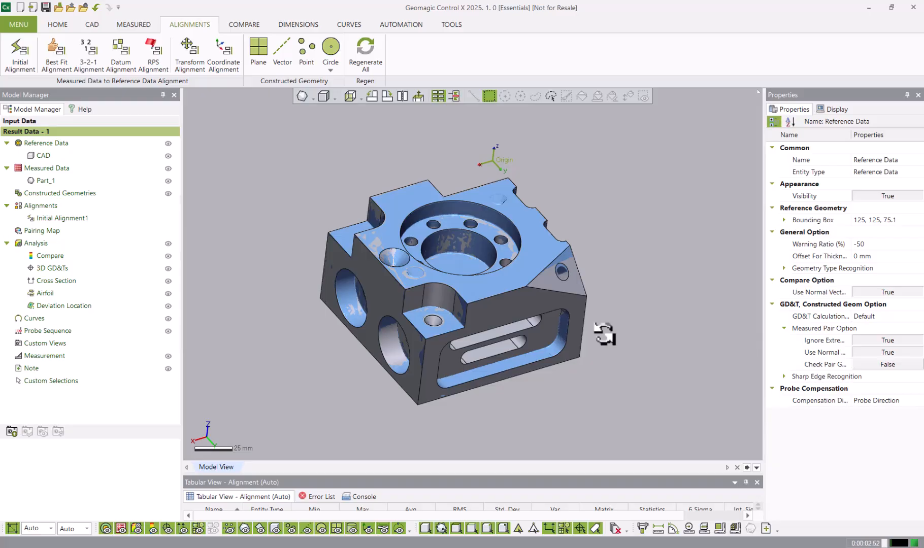
{"action": "left_click", "coordinate": [89, 218]}
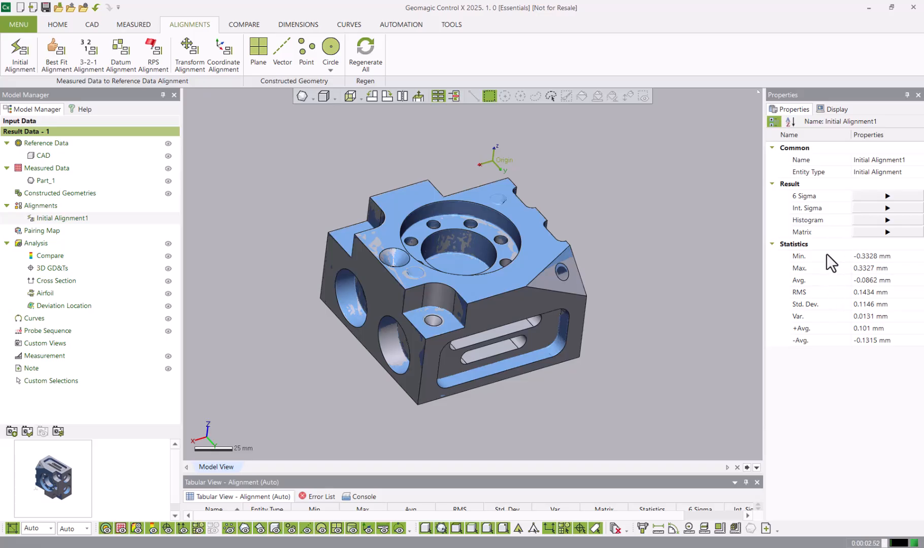
Delete Initial Alignment1 from the alignments
{"action": "right_click", "coordinate": [78, 217]}
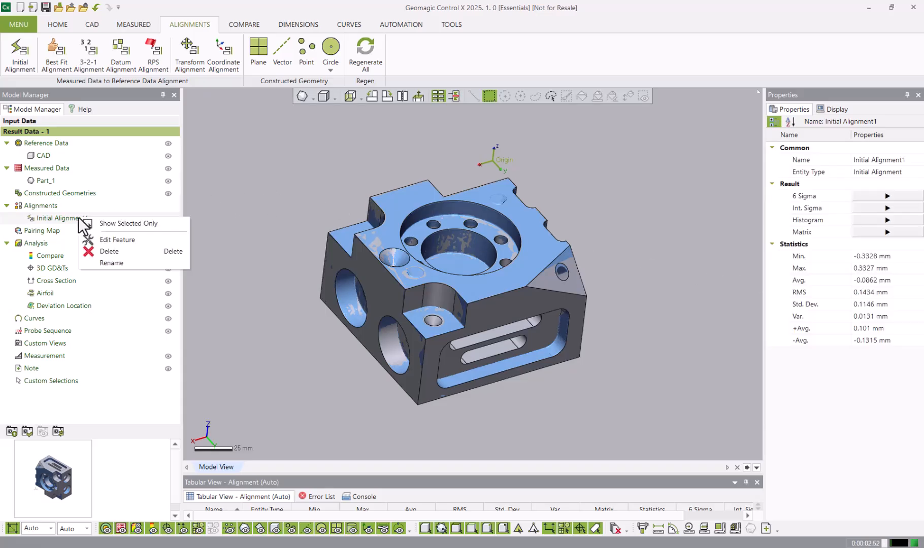
{"action": "left_click", "coordinate": [142, 254]}
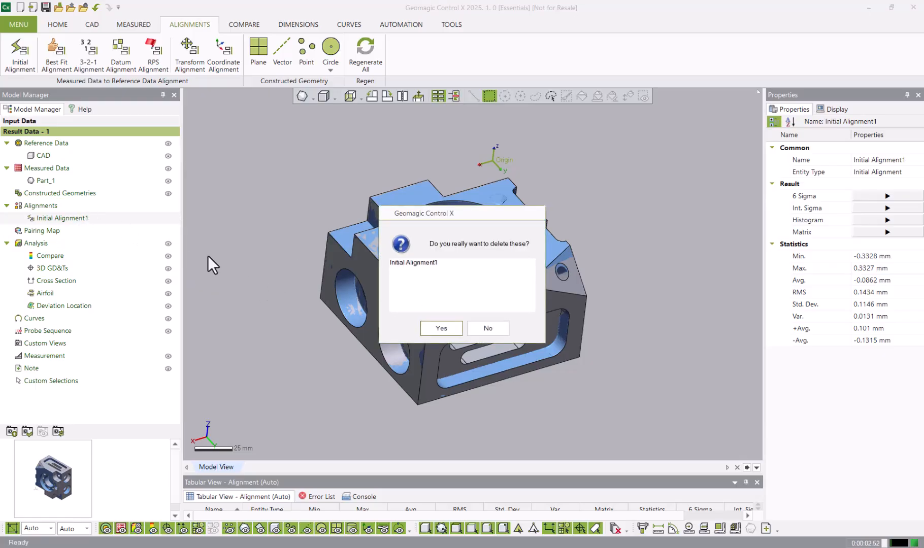
{"action": "left_click", "coordinate": [437, 329]}
Align the scanned part to the CAD model again using a Quick Initial Alignment and check the overlap
{"action": "scroll", "coordinate": [517, 306], "scroll_direction": "down", "scroll_amount": 5}
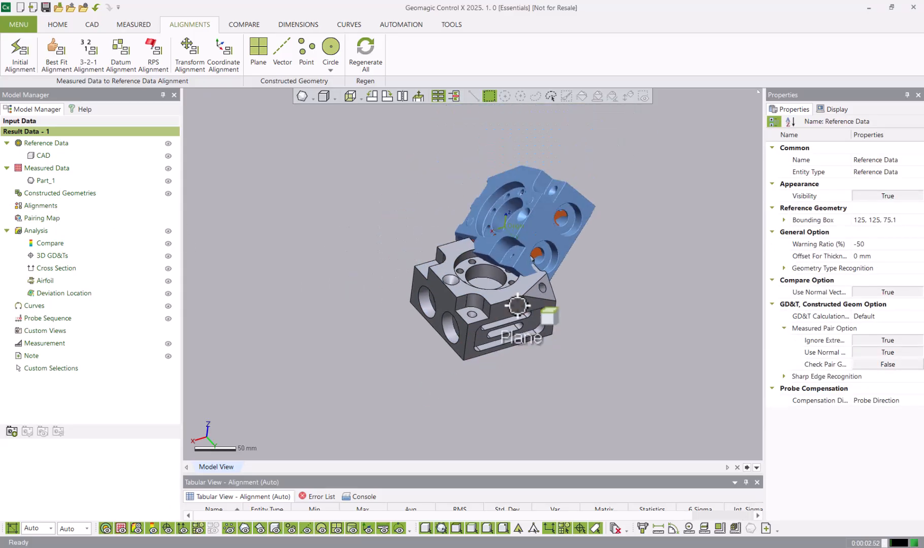
{"action": "right_click_drag", "start_coordinate": [517, 307], "coordinate": [531, 207]}
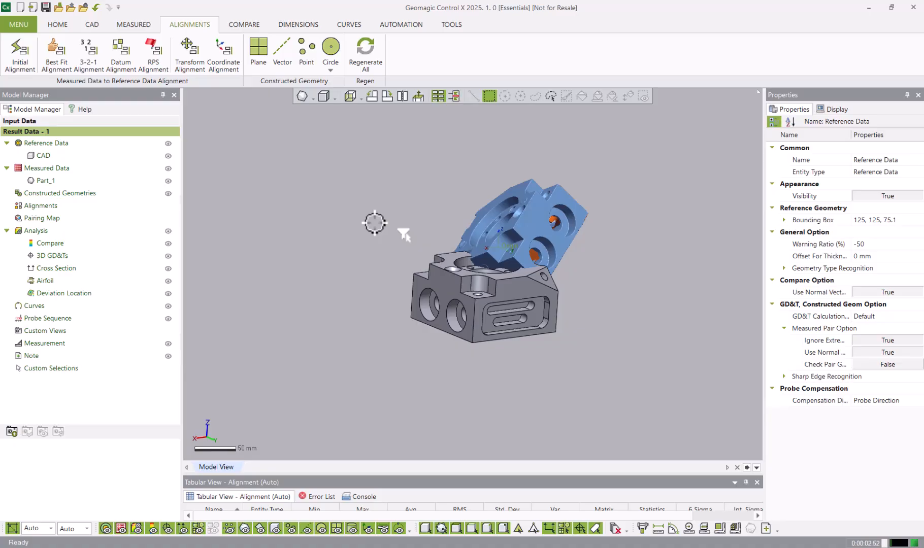
{"action": "left_click", "coordinate": [21, 67]}
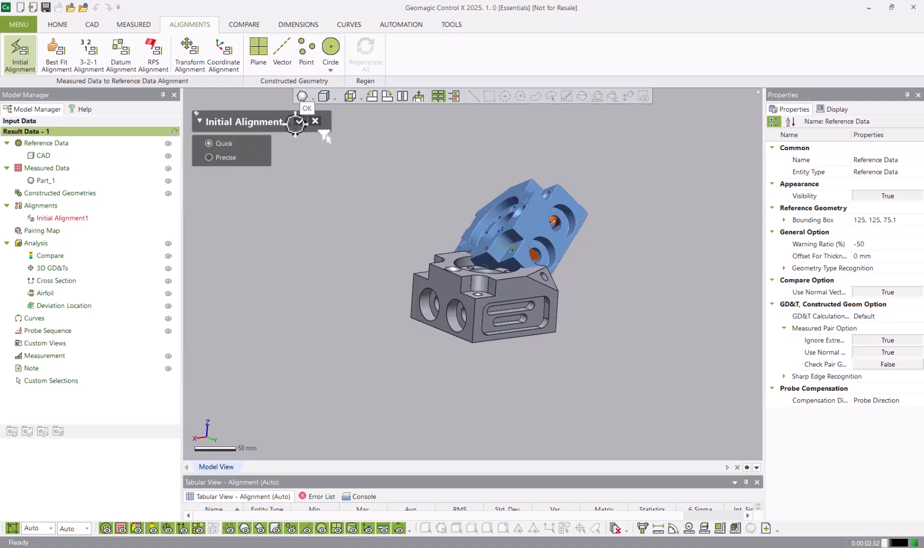
{"action": "left_click", "coordinate": [298, 122]}
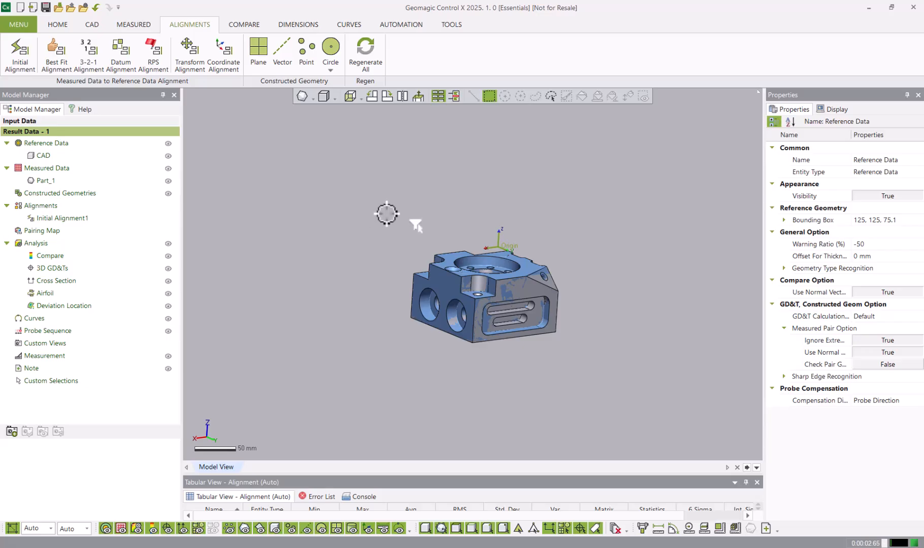
{"action": "mouse_move", "coordinate": [530, 239]}
{"action": "right_mouse_down"}
{"action": "mouse_move", "coordinate": [493, 333]}
{"action": "mouse_move", "coordinate": [521, 328]}
{"action": "mouse_move", "coordinate": [508, 265]}
{"action": "mouse_move", "coordinate": [519, 226]}
{"action": "right_mouse_up"}
{"action": "scroll", "coordinate": [521, 328], "scroll_direction": "up", "scroll_amount": 2}
{"action": "scroll", "coordinate": [521, 328], "scroll_direction": "up", "scroll_amount": 4}
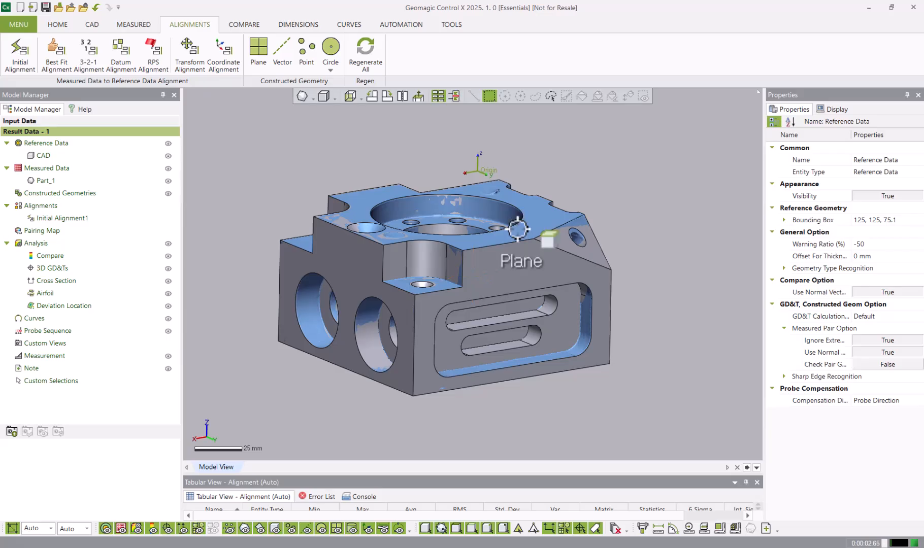
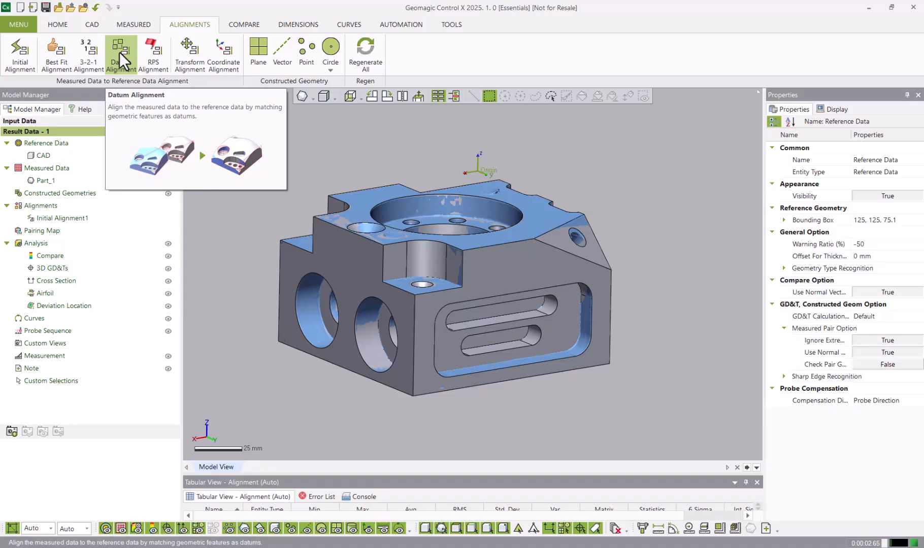
Start a Datum Alignment and read its help topic on primary, secondary and tertiary datums, how to use it and its options
{"action": "left_click", "coordinate": [121, 60]}
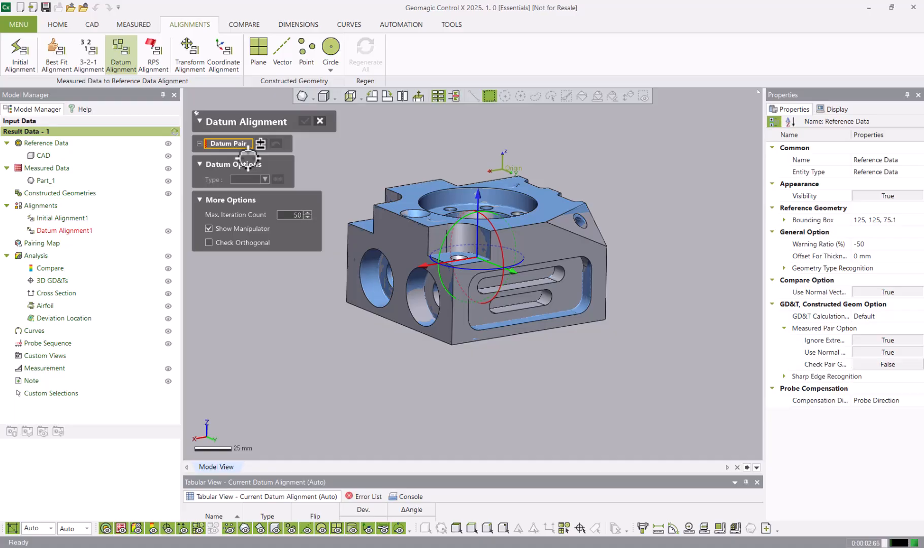
{"action": "key", "text": "F1"}
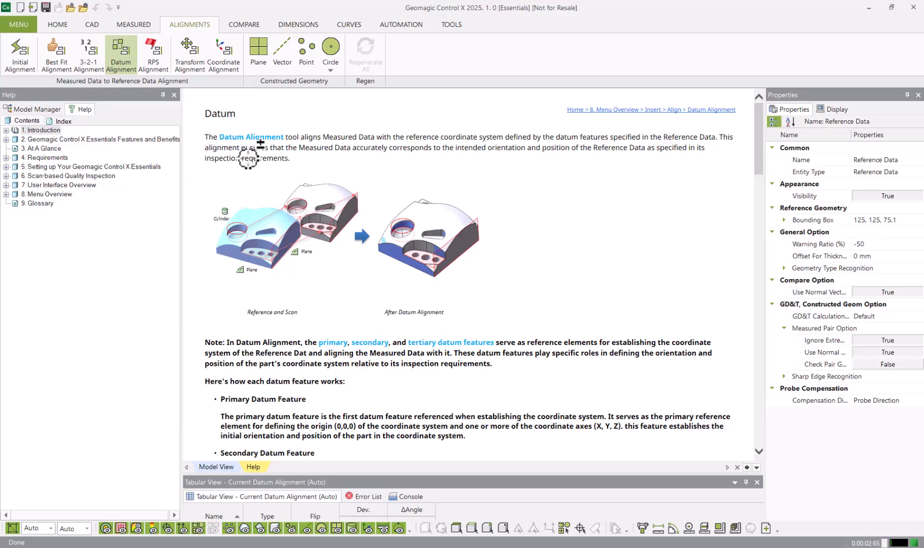
{"action": "left_click", "coordinate": [223, 469]}
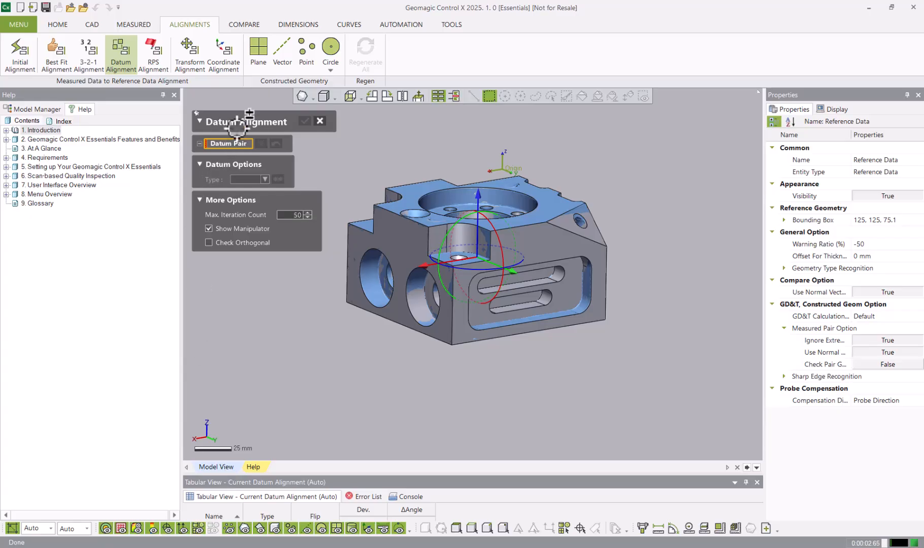
{"action": "left_click", "coordinate": [250, 469]}
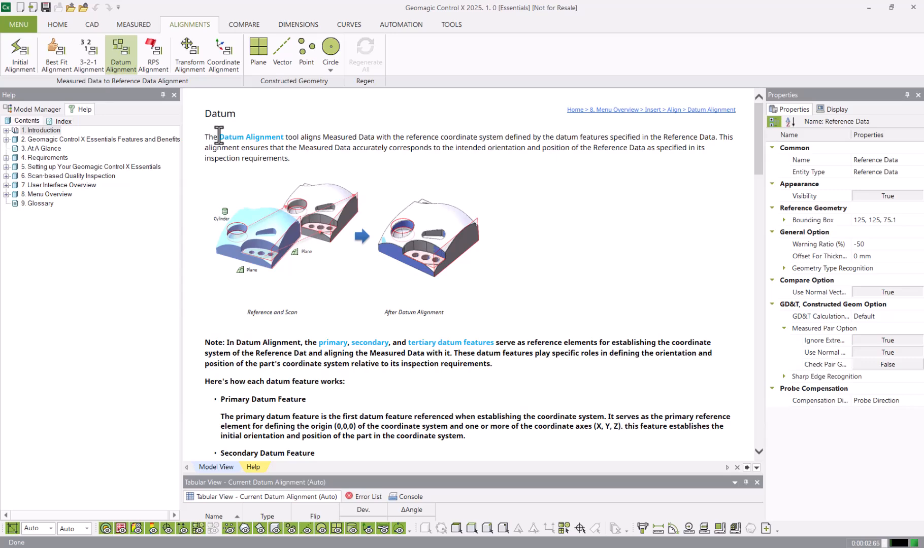
{"action": "left_click_drag", "start_coordinate": [219, 136], "coordinate": [283, 137]}
{"action": "scroll", "coordinate": [362, 269], "scroll_direction": "down", "scroll_amount": 2}
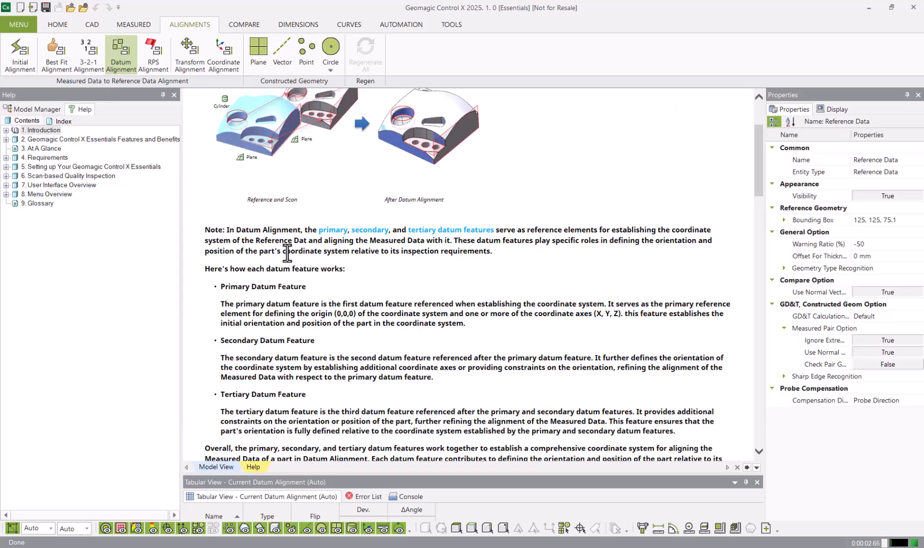
{"action": "scroll", "coordinate": [287, 252], "scroll_direction": "up", "scroll_amount": 2}
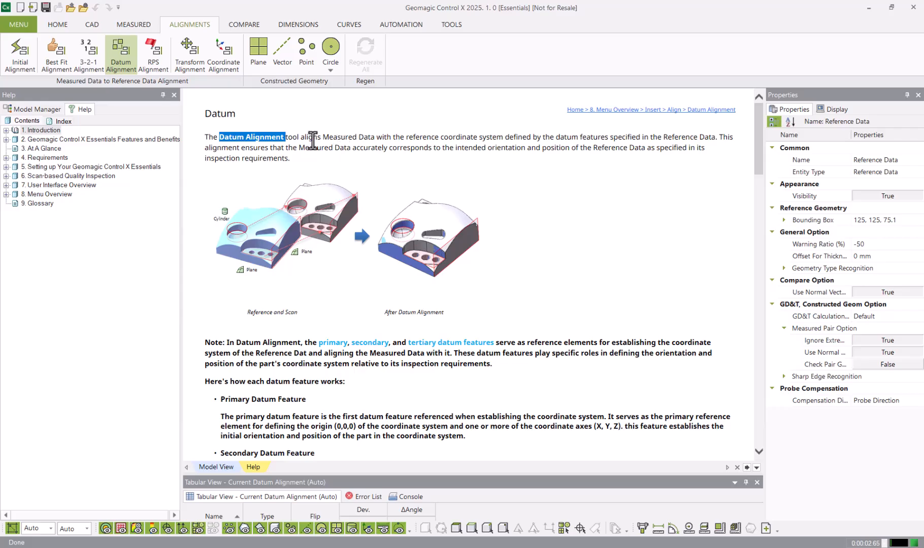
{"action": "scroll", "coordinate": [435, 142], "scroll_direction": "down", "scroll_amount": 2}
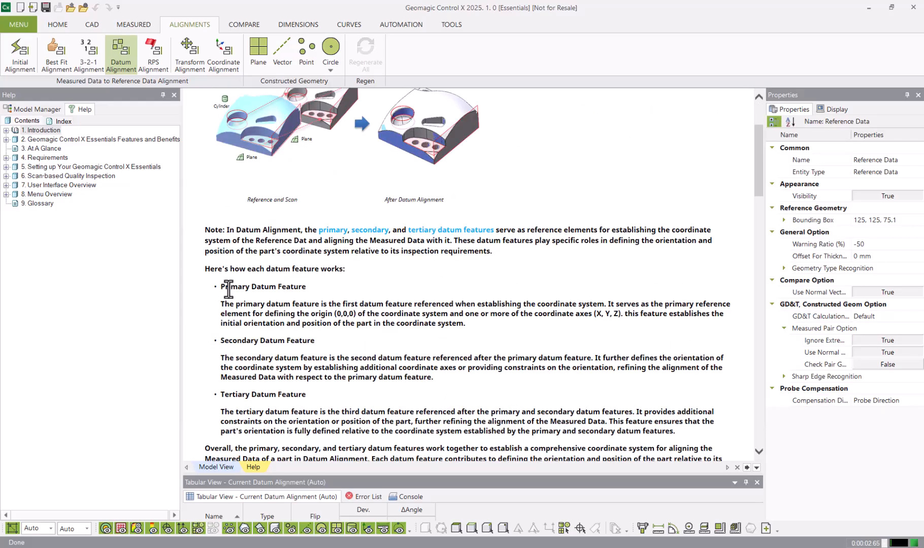
{"action": "scroll", "coordinate": [228, 289], "scroll_direction": "down", "scroll_amount": 1}
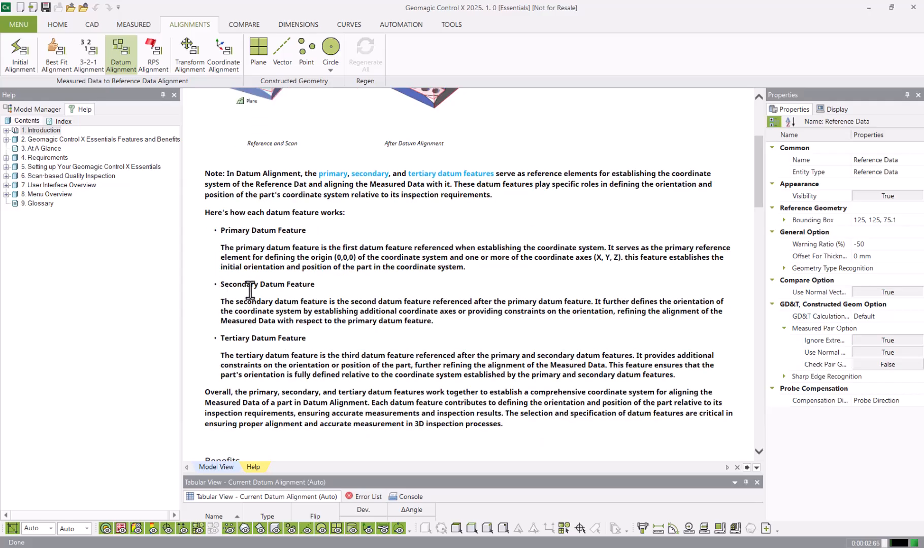
{"action": "scroll", "coordinate": [315, 284], "scroll_direction": "down", "scroll_amount": 3}
{"action": "scroll", "coordinate": [290, 278], "scroll_direction": "down", "scroll_amount": 3}
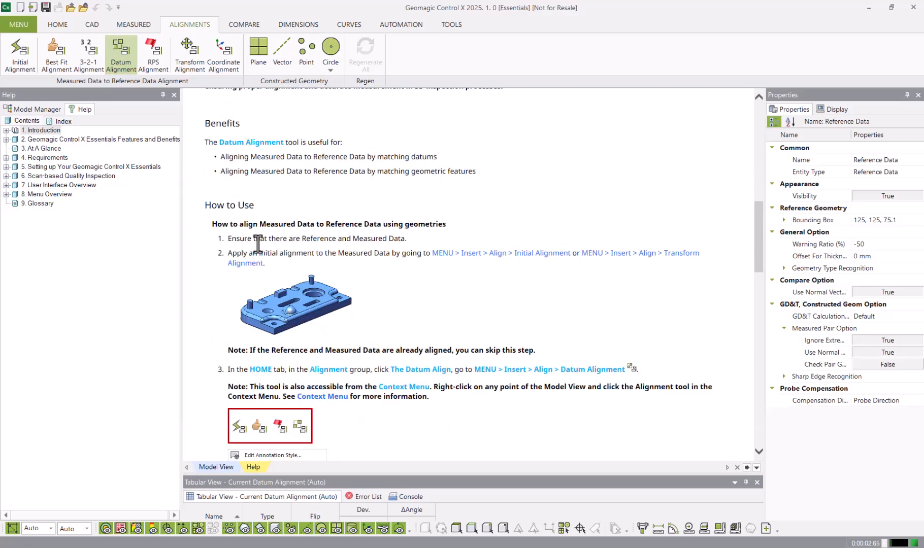
{"action": "scroll", "coordinate": [246, 237], "scroll_direction": "down", "scroll_amount": 7}
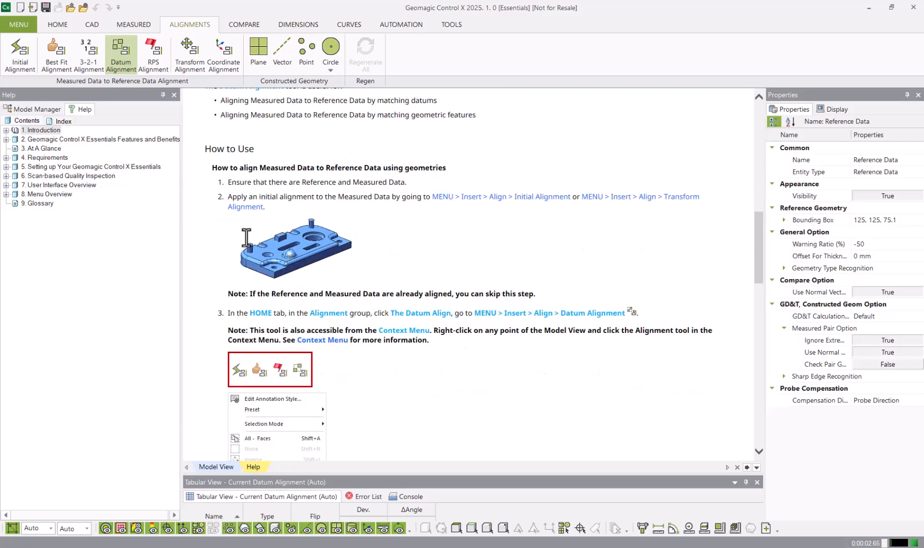
{"action": "scroll", "coordinate": [250, 237], "scroll_direction": "down", "scroll_amount": 3}
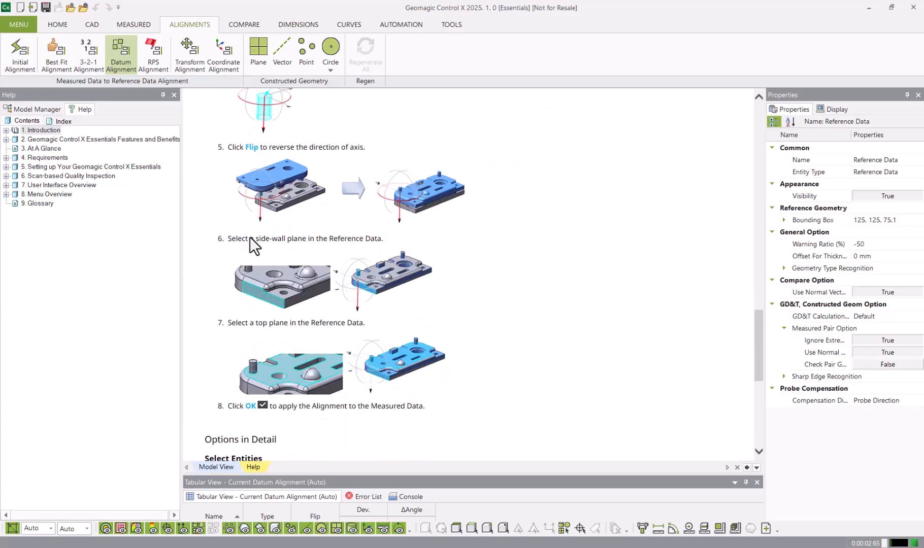
{"action": "scroll", "coordinate": [250, 237], "scroll_direction": "down", "scroll_amount": 3}
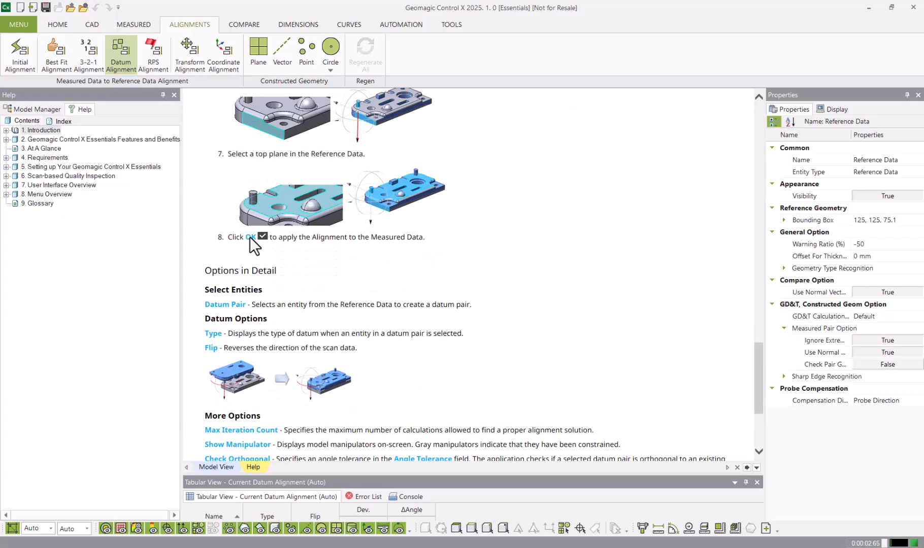
Return to the model and add the block's top plane as the first datum pair of the Datum Alignment
{"action": "left_click", "coordinate": [226, 466]}
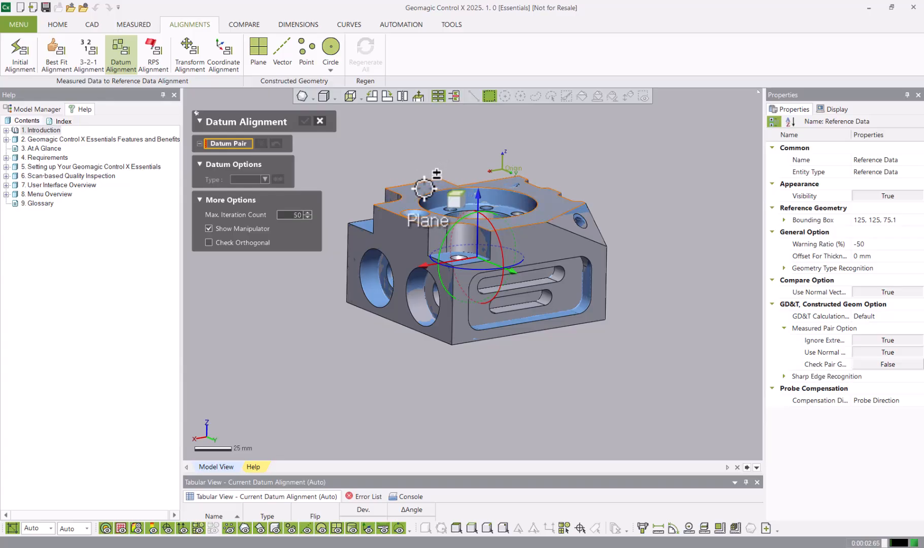
{"action": "left_click", "coordinate": [424, 188]}
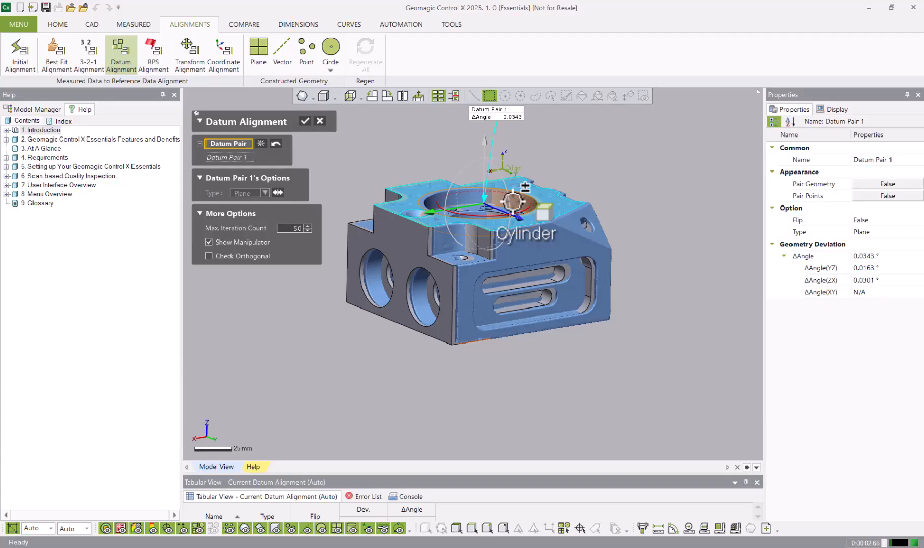
{"action": "scroll", "coordinate": [438, 165], "scroll_direction": "up", "scroll_amount": 4}
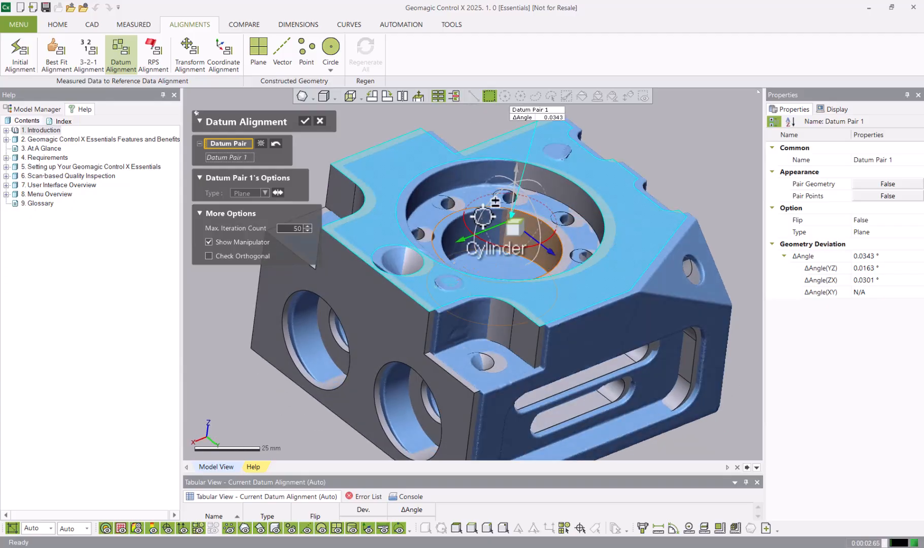
{"action": "scroll", "coordinate": [406, 170], "scroll_direction": "up", "scroll_amount": 2}
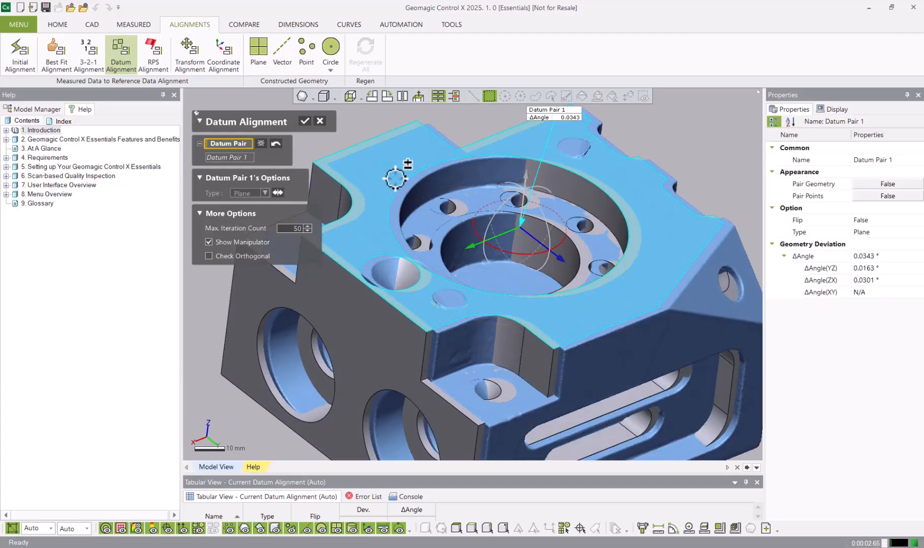
{"action": "right_click_drag", "start_coordinate": [533, 181], "coordinate": [510, 155]}
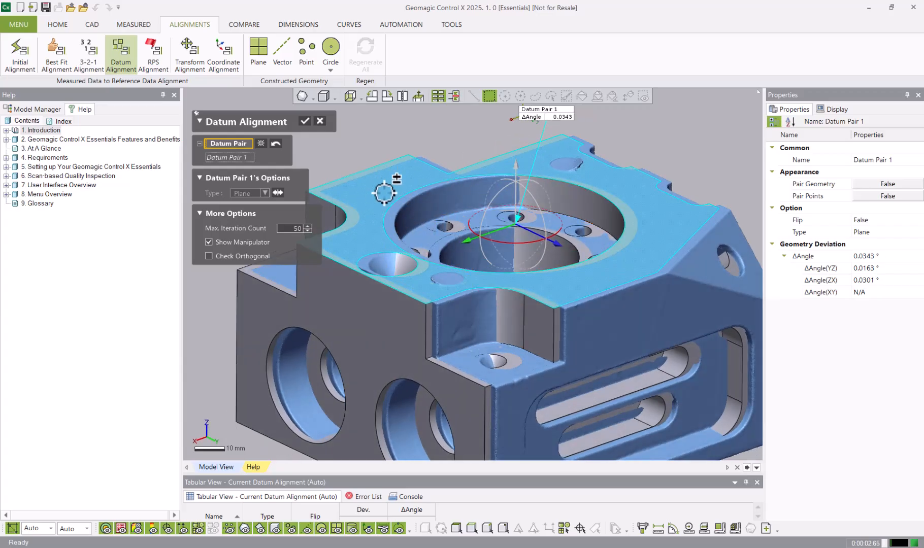
Add the central bore's axis and the side face with the two large bores as the second and third datum pairs and apply the alignment
{"action": "left_click", "coordinate": [559, 194]}
{"action": "scroll", "coordinate": [496, 210], "scroll_direction": "down", "scroll_amount": 3}
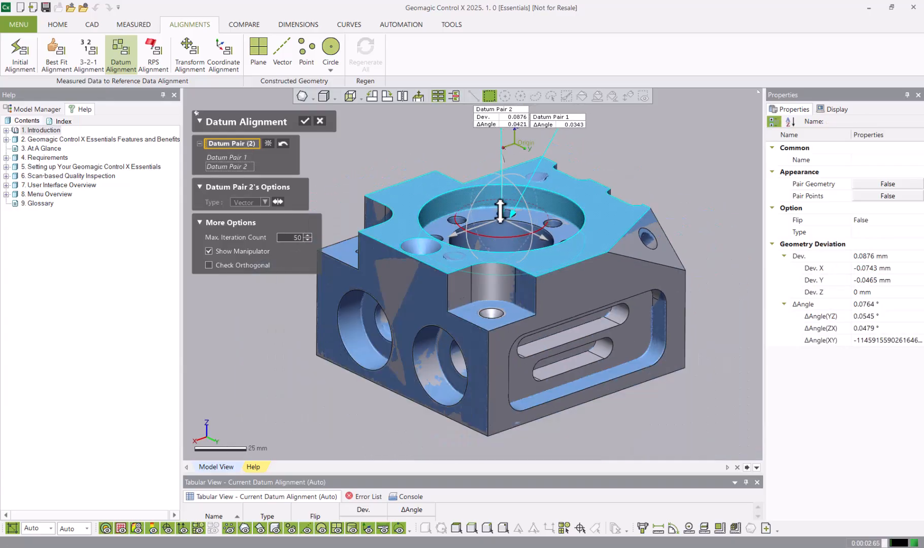
{"action": "left_click", "coordinate": [419, 284]}
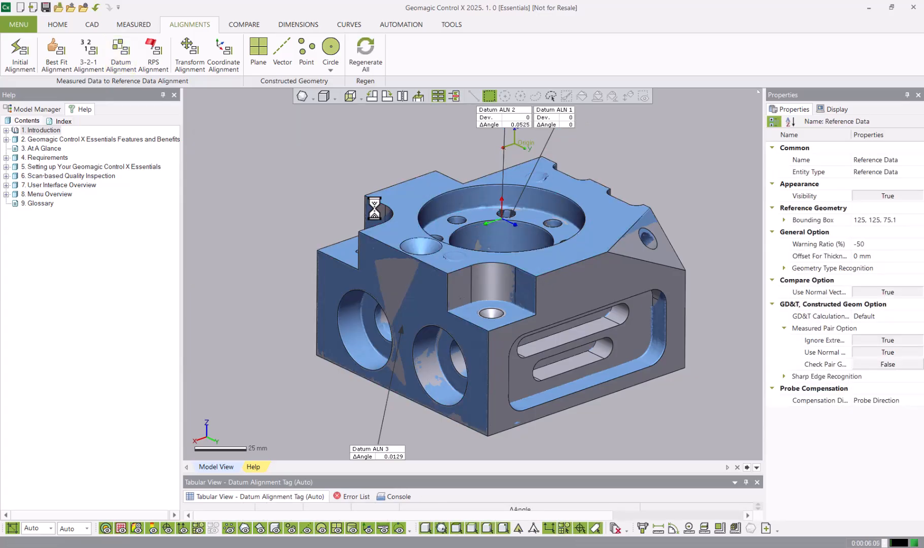
Select Datum Alignment1 in the model tree to review its datum pairs, and hide its annotations on the model
{"action": "left_click", "coordinate": [37, 109]}
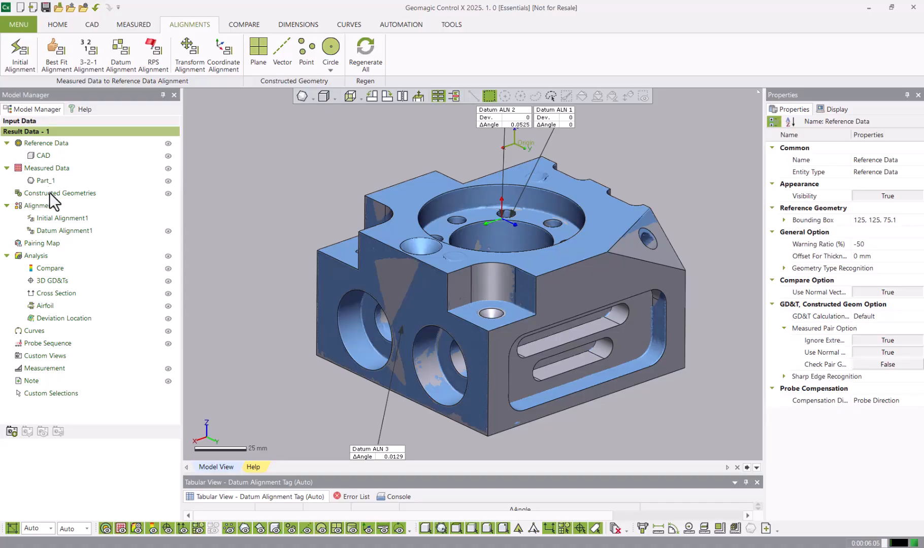
{"action": "left_click", "coordinate": [54, 231]}
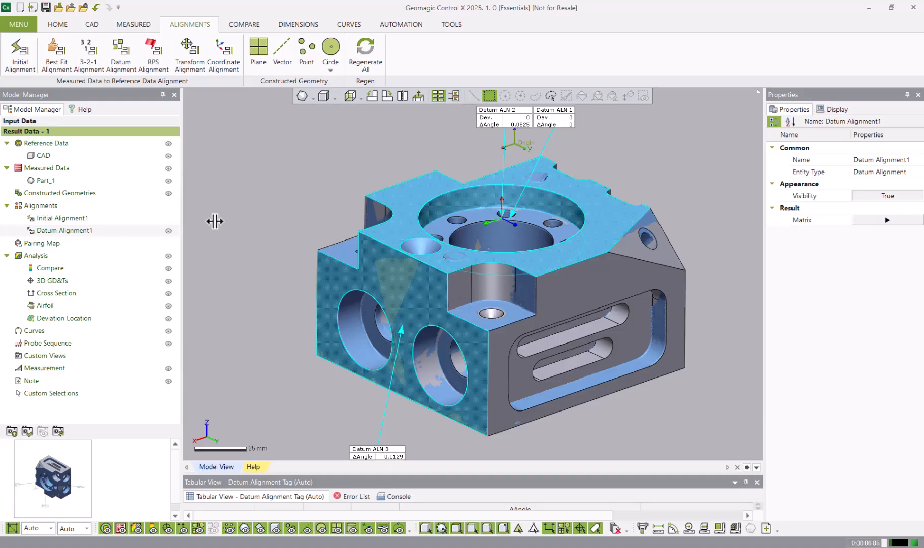
{"action": "left_click", "coordinate": [215, 222]}
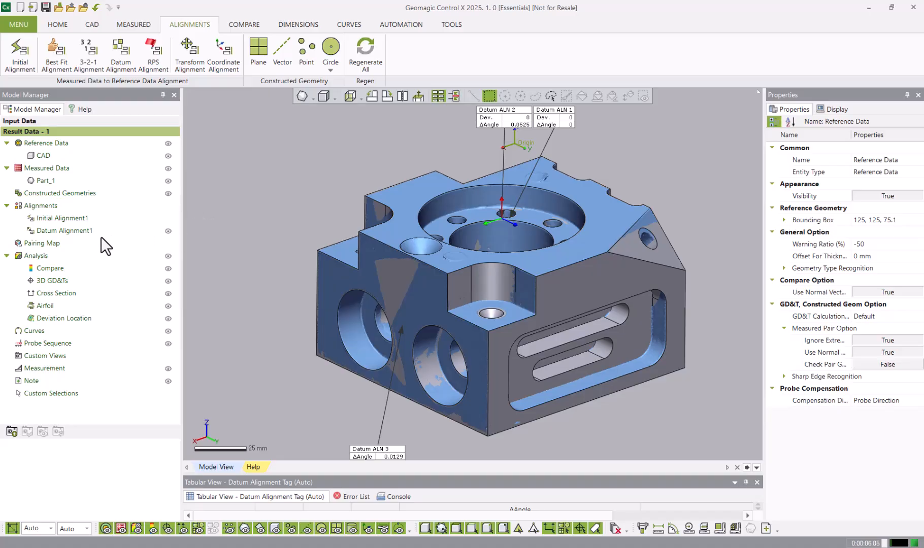
{"action": "left_click", "coordinate": [168, 231]}
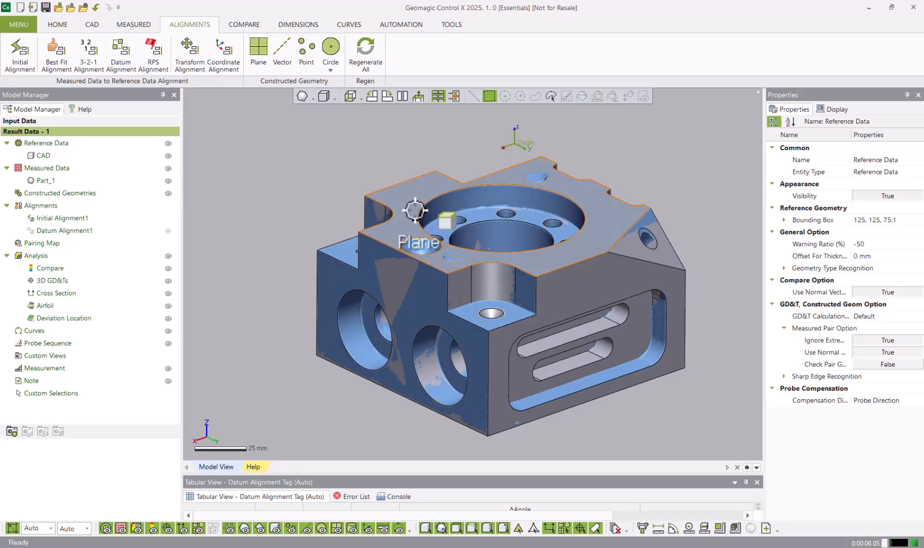
Run a Best Fit Alignment with a 100% sampling ratio and an estimated maximum average deviation
{"action": "left_click", "coordinate": [63, 65]}
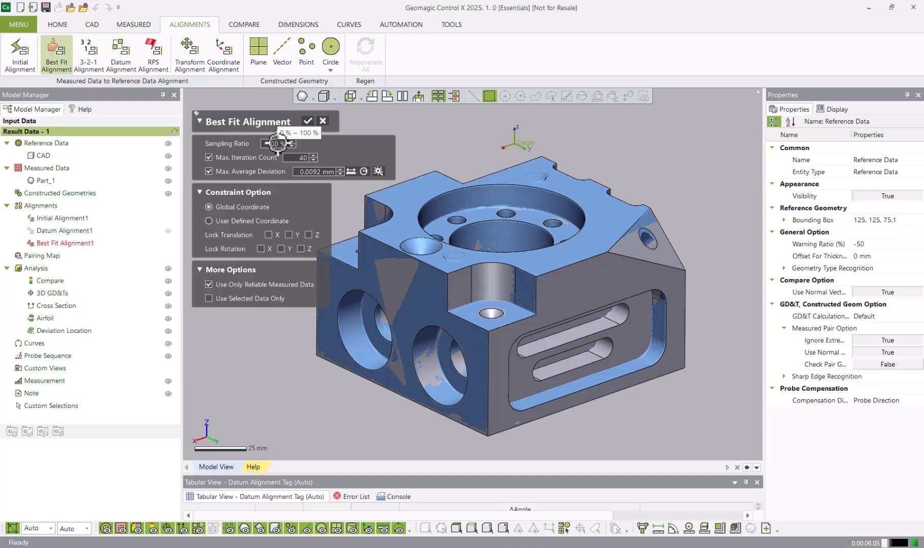
{"action": "double_click", "coordinate": [276, 143]}
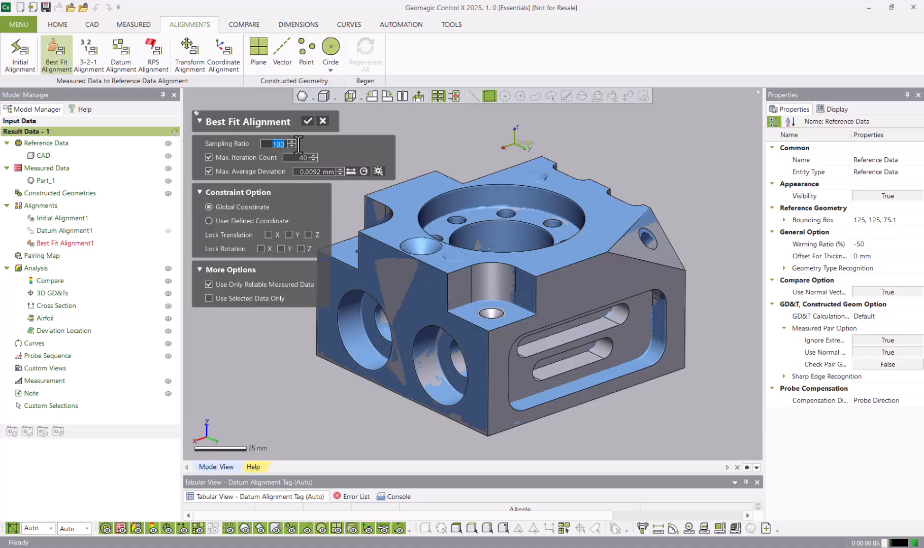
{"action": "key", "text": "Return"}
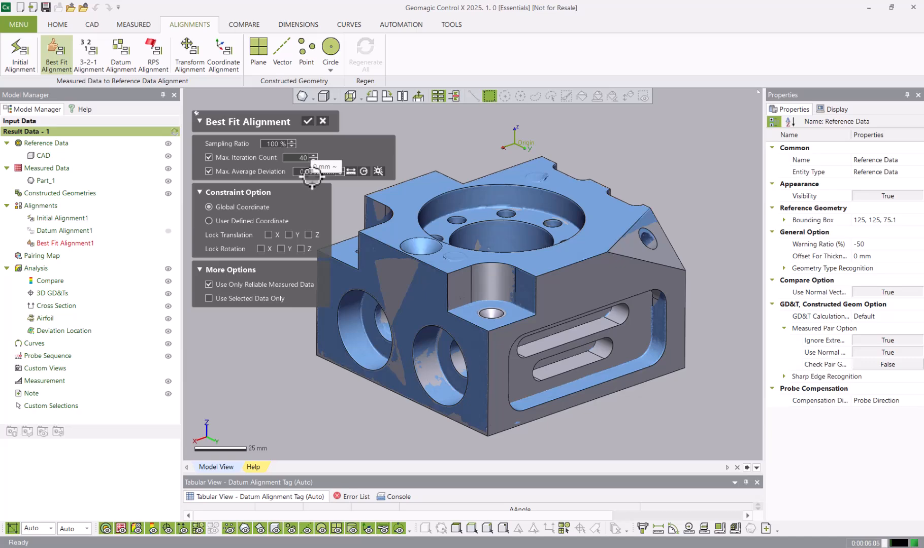
{"action": "left_click", "coordinate": [378, 171]}
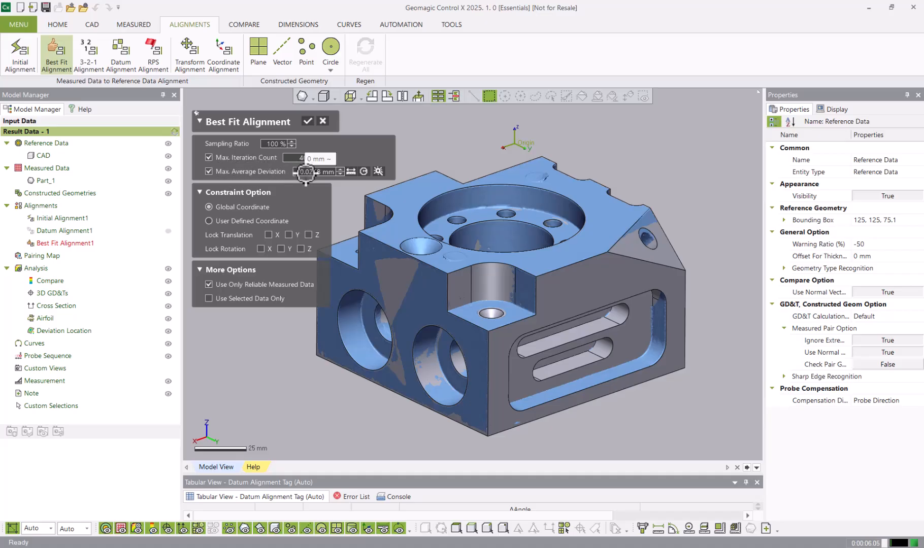
{"action": "left_click", "coordinate": [308, 121]}
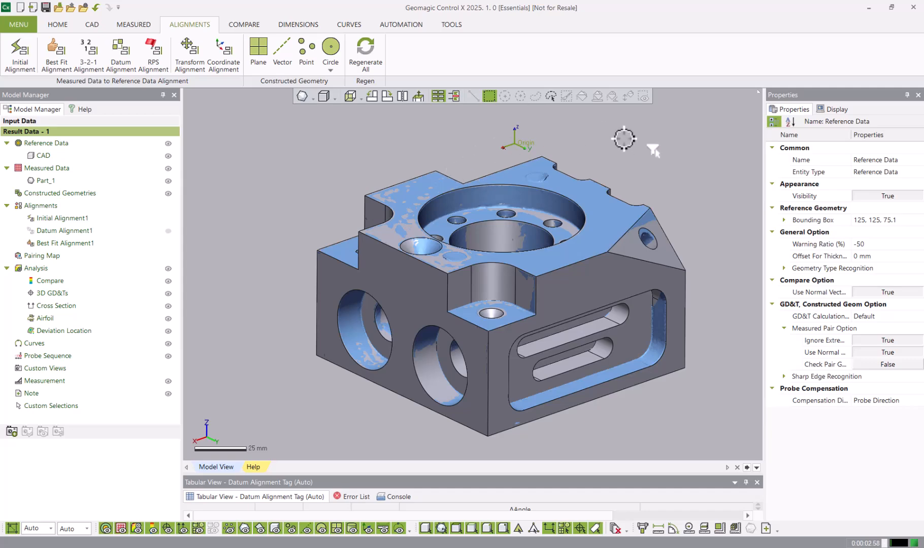
Examine the best-fit overlap around the block and compare the properties of the initial, datum and best fit alignments
{"action": "right_click_drag", "start_coordinate": [698, 198], "coordinate": [650, 175]}
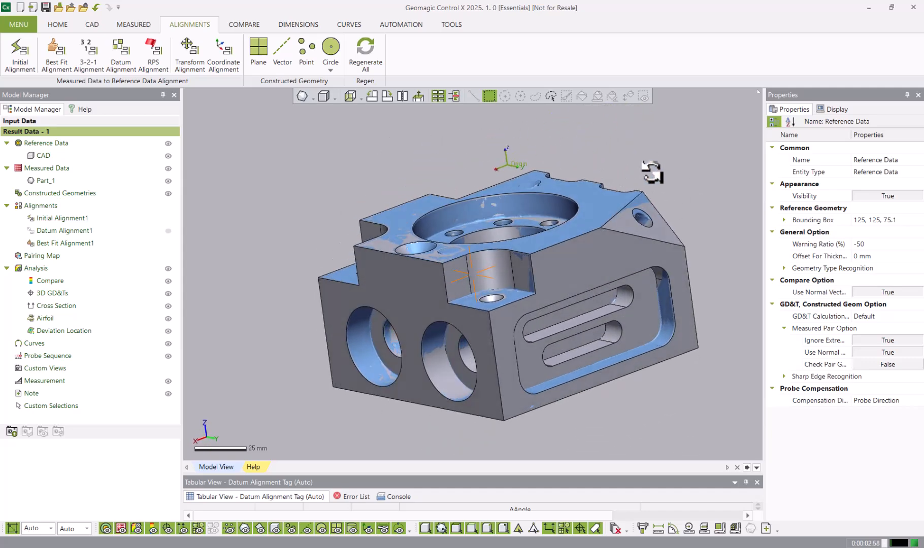
{"action": "mouse_move", "coordinate": [481, 199]}
{"action": "right_mouse_down"}
{"action": "mouse_move", "coordinate": [530, 258]}
{"action": "mouse_move", "coordinate": [544, 241]}
{"action": "mouse_move", "coordinate": [526, 219]}
{"action": "right_mouse_up"}
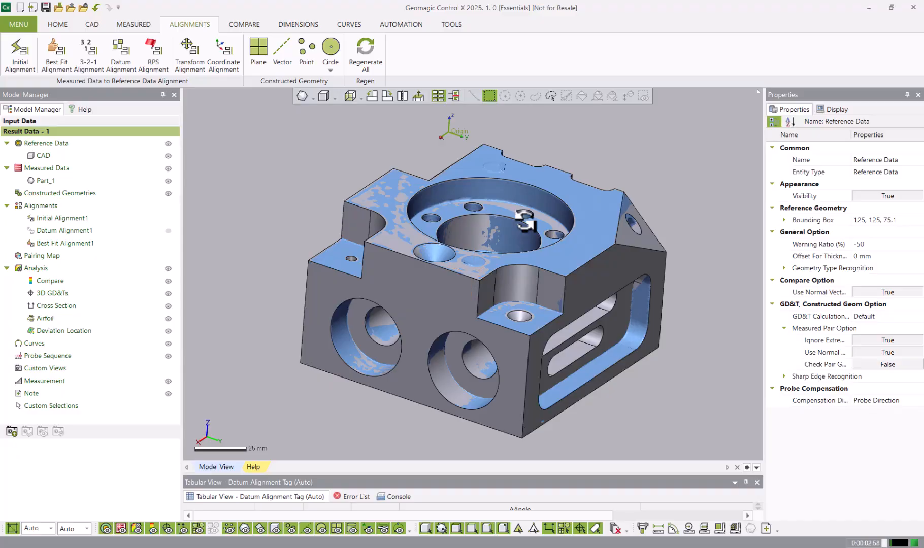
{"action": "right_click_drag", "start_coordinate": [526, 221], "coordinate": [573, 175]}
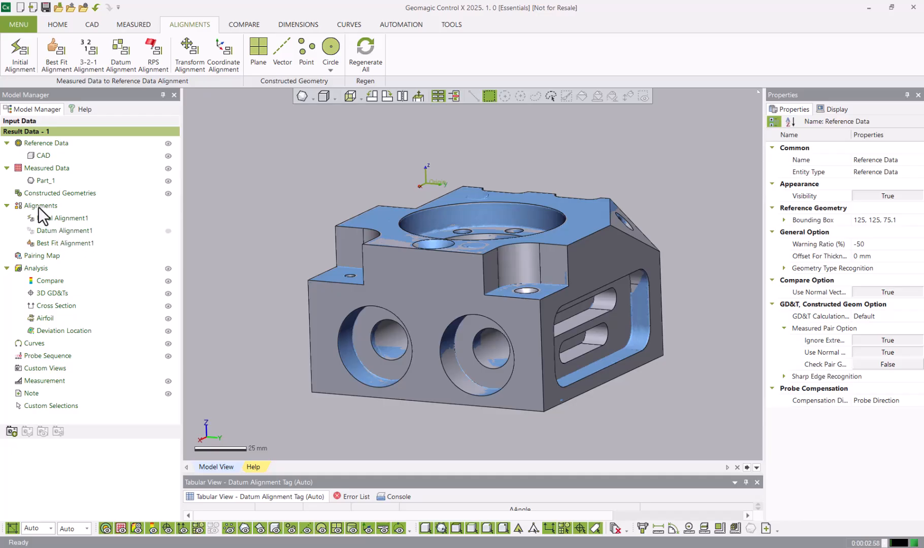
{"action": "left_click", "coordinate": [6, 206]}
{"action": "left_click", "coordinate": [7, 206]}
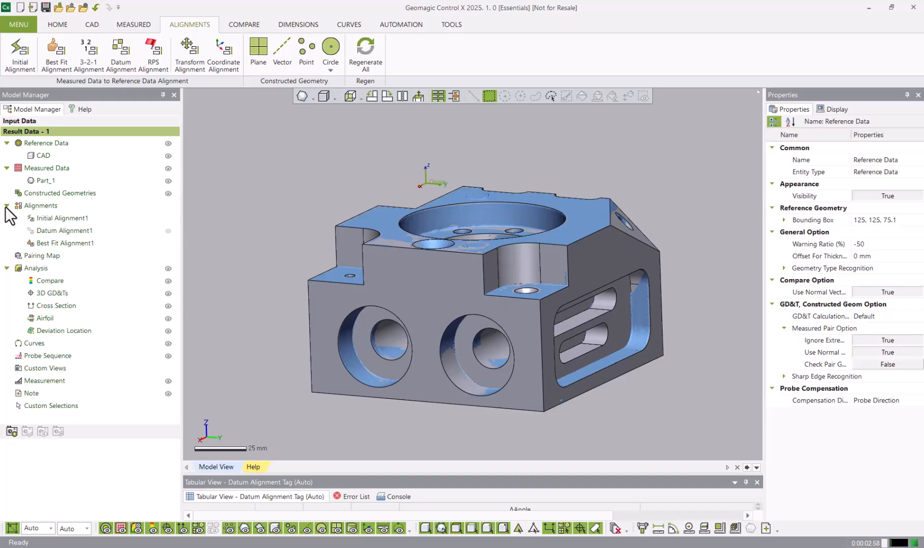
{"action": "left_click", "coordinate": [57, 218]}
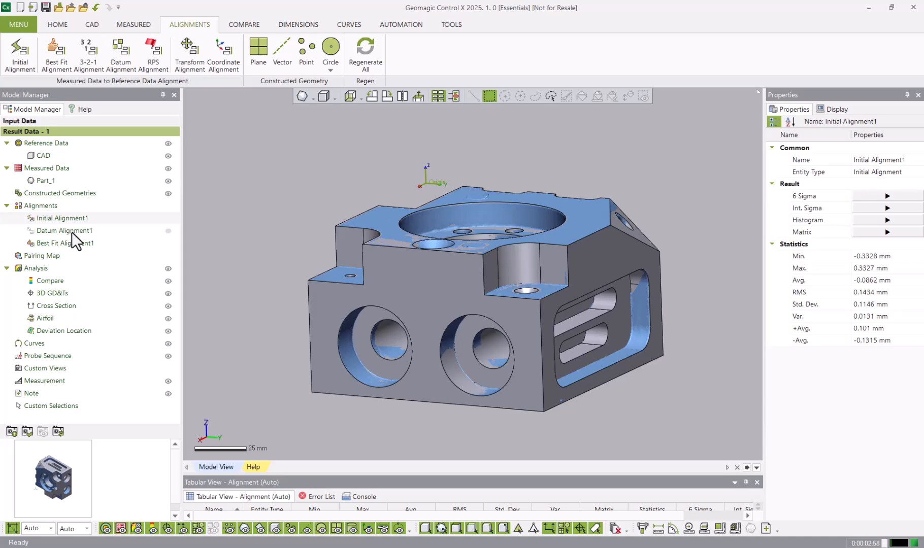
{"action": "left_click", "coordinate": [72, 232]}
{"action": "left_click", "coordinate": [81, 240]}
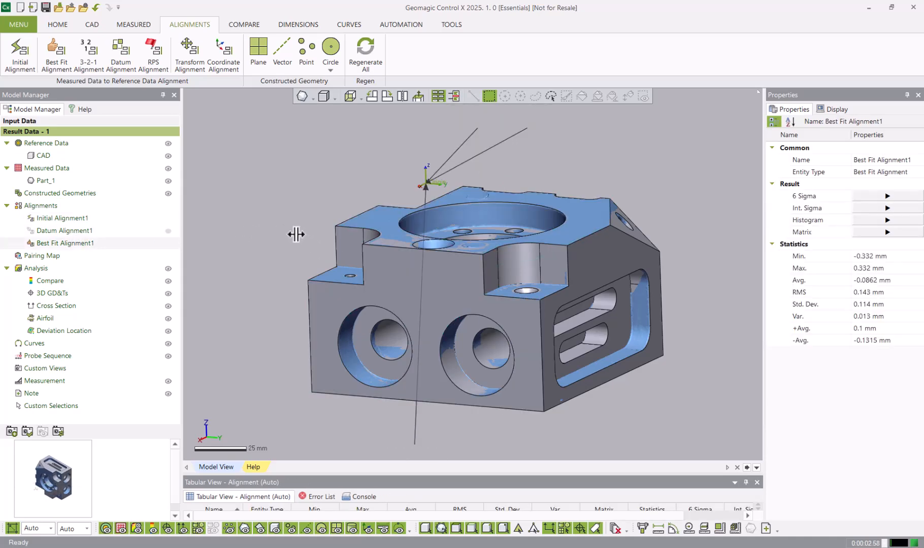
{"action": "scroll", "coordinate": [295, 236], "scroll_direction": "up", "scroll_amount": 2}
{"action": "scroll", "coordinate": [295, 235], "scroll_direction": "down", "scroll_amount": 4}
{"action": "right_click_drag", "start_coordinate": [606, 194], "coordinate": [553, 259]}
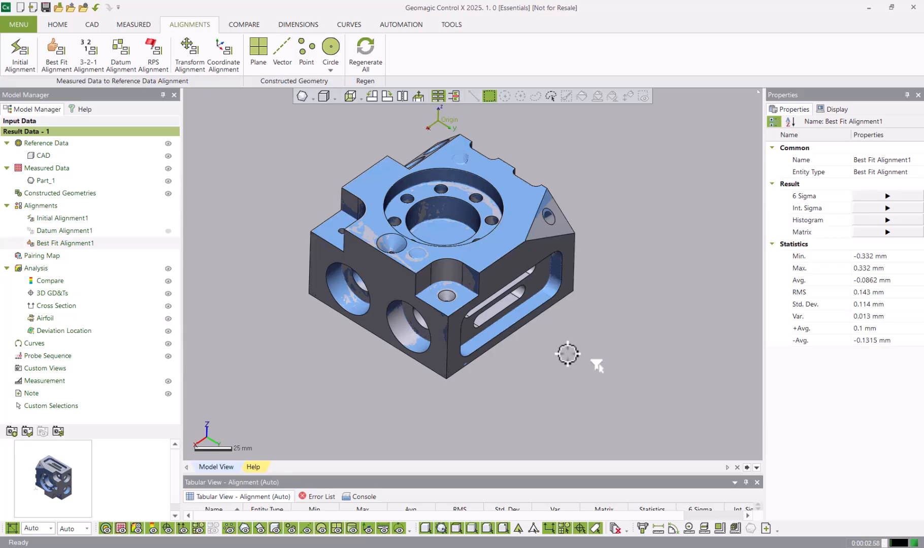
{"action": "right_click_drag", "start_coordinate": [528, 374], "coordinate": [570, 341]}
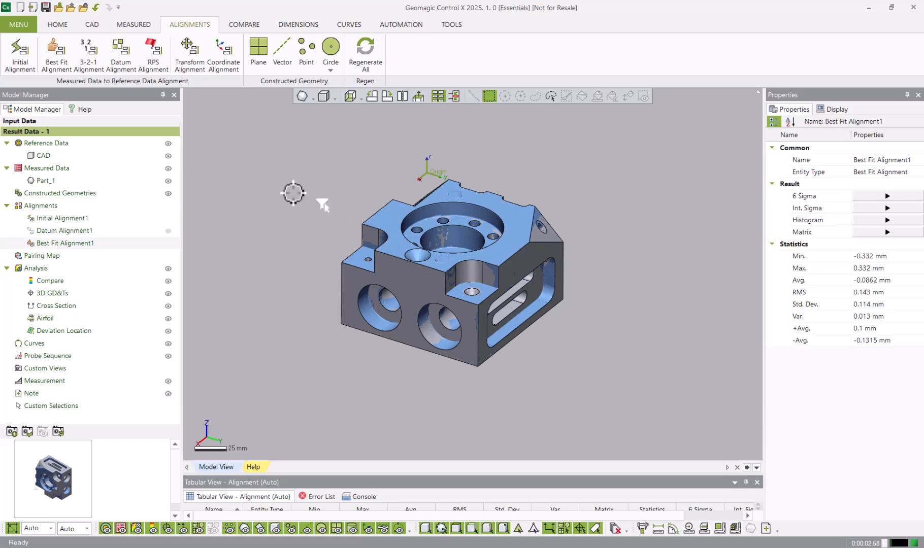
Start a 3D Compare, keeping the 100% sampling ratio, the Shape method and the Shortest projection direction
{"action": "left_click", "coordinate": [236, 24]}
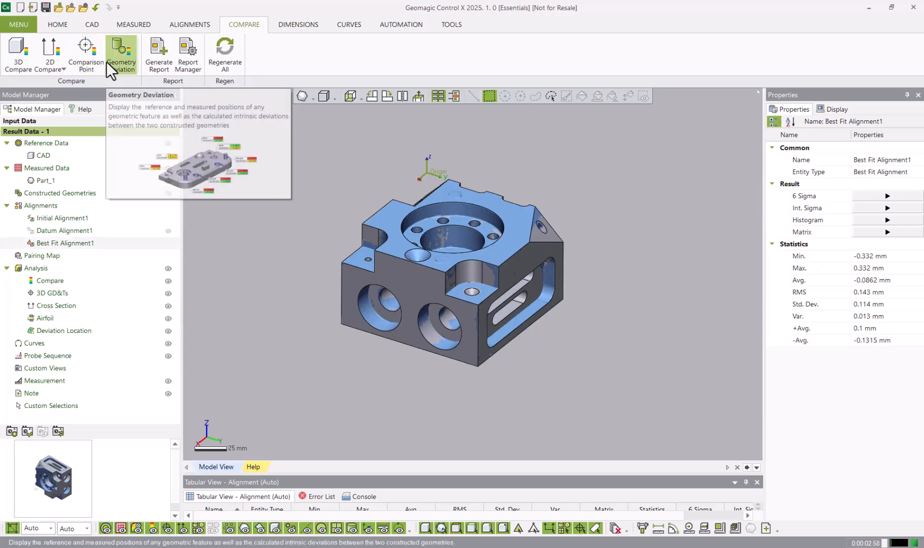
{"action": "left_click", "coordinate": [25, 63]}
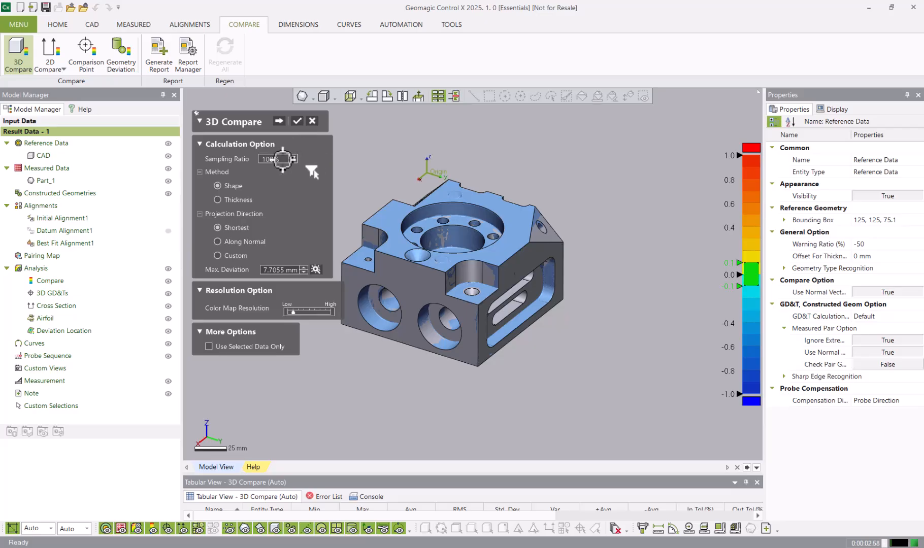
{"action": "left_click", "coordinate": [282, 159]}
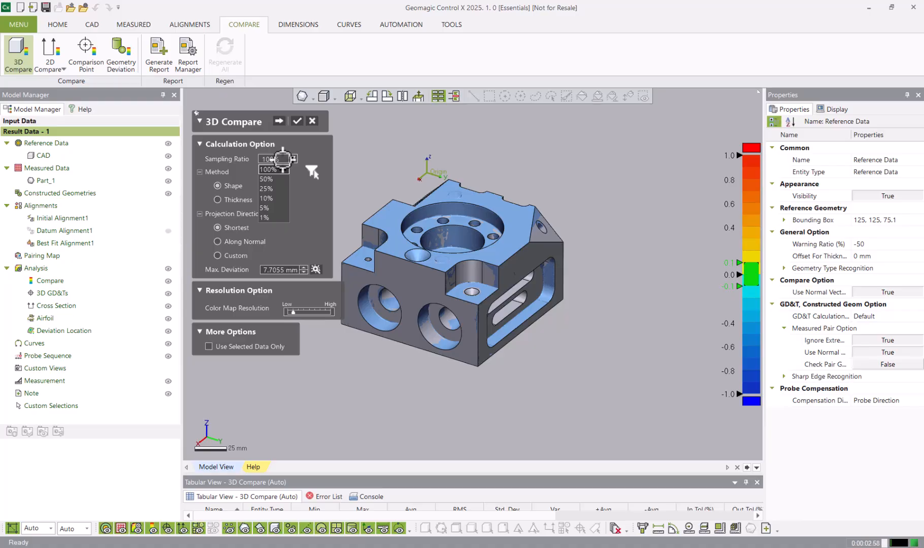
{"action": "left_click", "coordinate": [283, 159]}
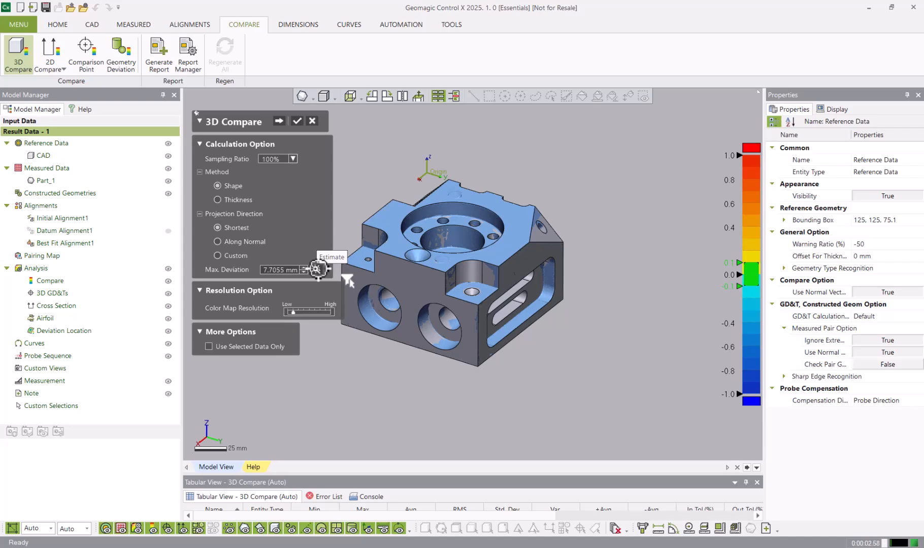
Estimate the maximum deviation for the 3D Compare and override it with 5 mm
{"action": "left_click", "coordinate": [317, 269]}
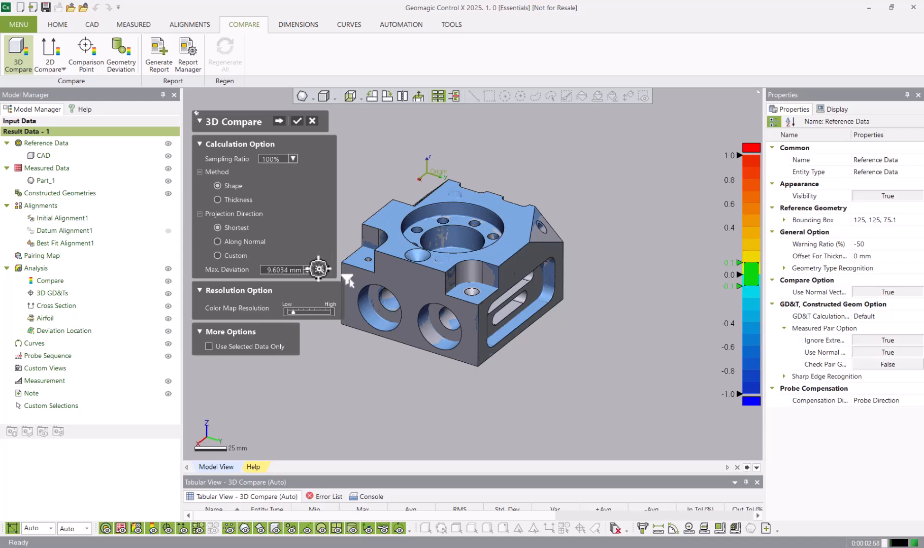
{"action": "left_click", "coordinate": [273, 272]}
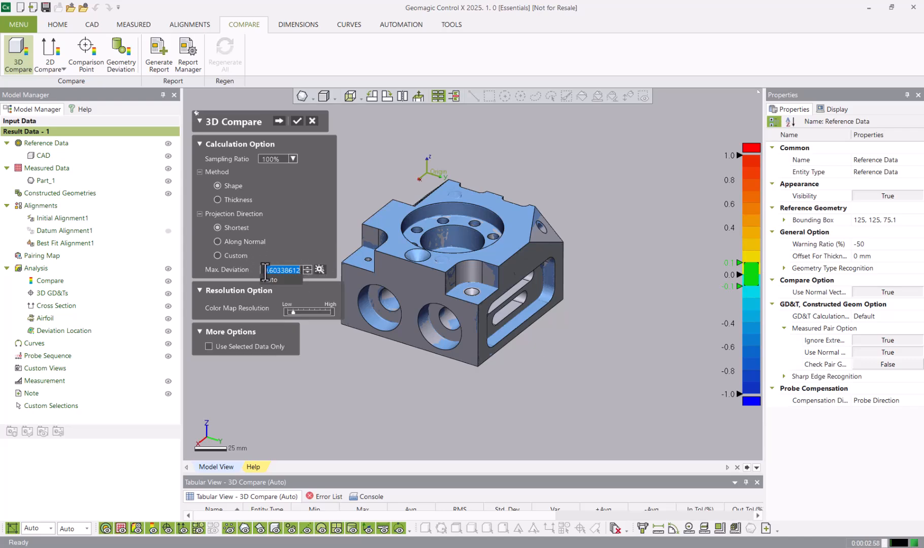
{"action": "left_click", "coordinate": [264, 272]}
{"action": "left_click_drag", "start_coordinate": [264, 271], "coordinate": [301, 270]}
{"action": "type", "text": "5"}
{"action": "key", "text": "Return"}
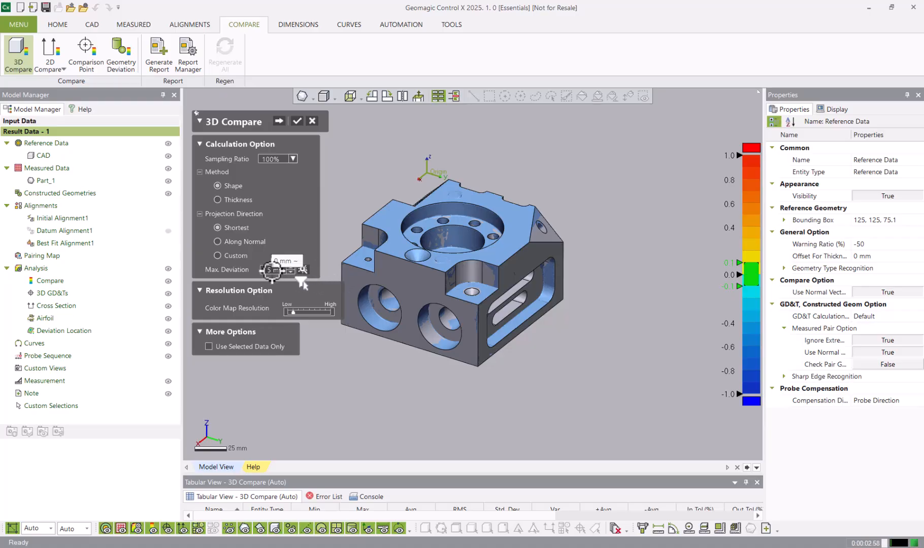
Set the maximum deviation to Auto and calculate the 3D Compare color map
{"action": "left_click", "coordinate": [271, 271]}
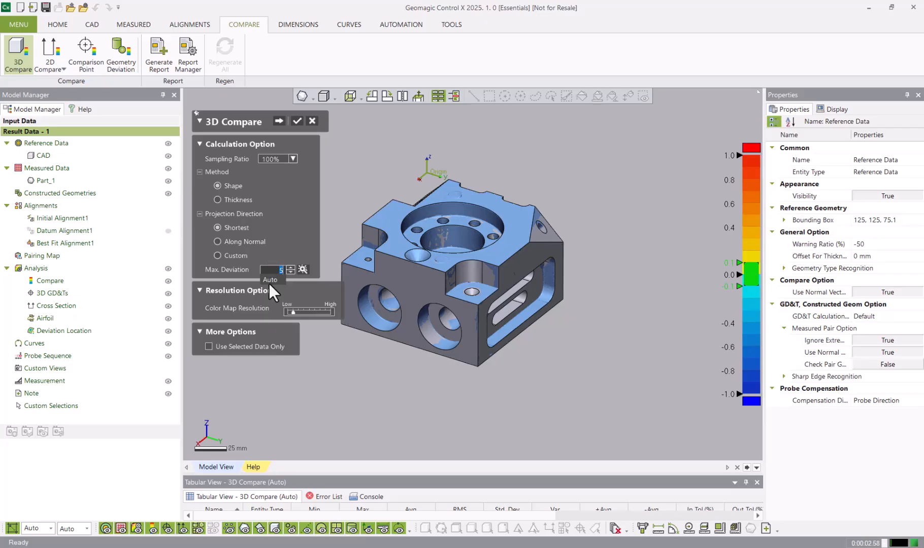
{"action": "left_click", "coordinate": [268, 282]}
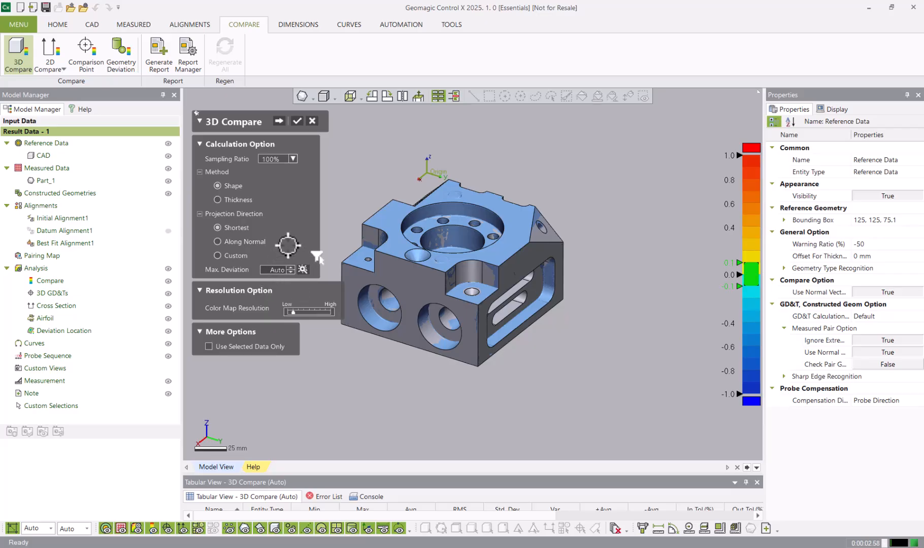
{"action": "left_click", "coordinate": [297, 120]}
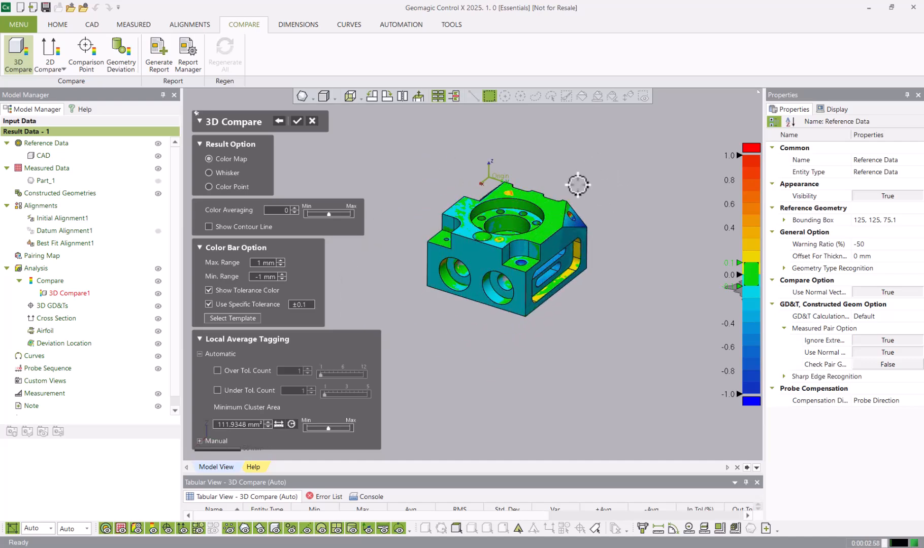
Inspect the color map around the block and set the color bar range to 0.75 mm maximum and -0.75 mm minimum
{"action": "scroll", "coordinate": [576, 185], "scroll_direction": "up", "scroll_amount": 3}
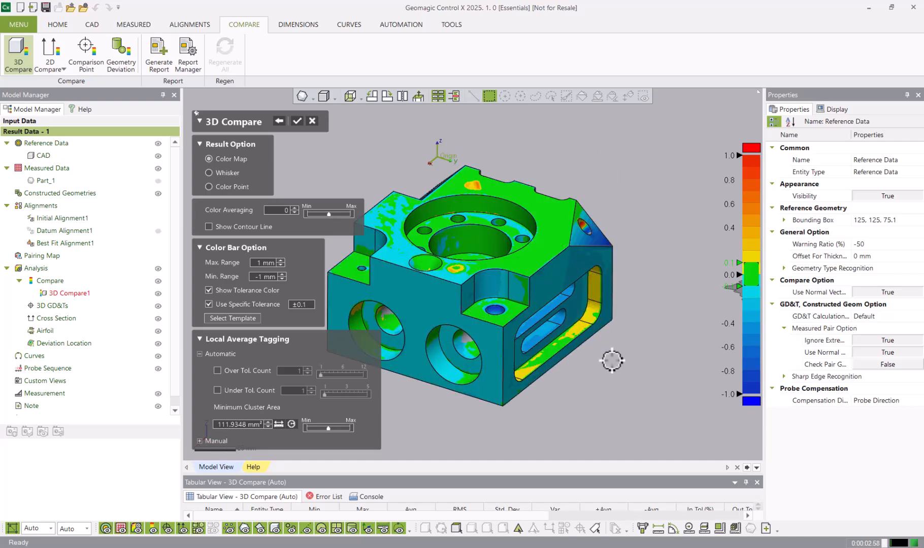
{"action": "right_click_drag", "start_coordinate": [612, 360], "coordinate": [470, 238]}
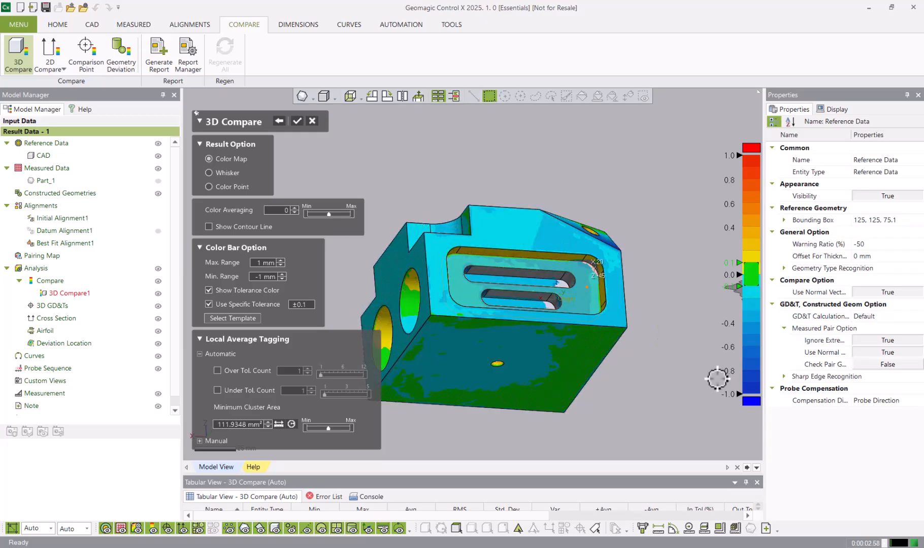
{"action": "right_click_drag", "start_coordinate": [717, 379], "coordinate": [507, 205]}
{"action": "right_click_drag", "start_coordinate": [610, 168], "coordinate": [391, 219]}
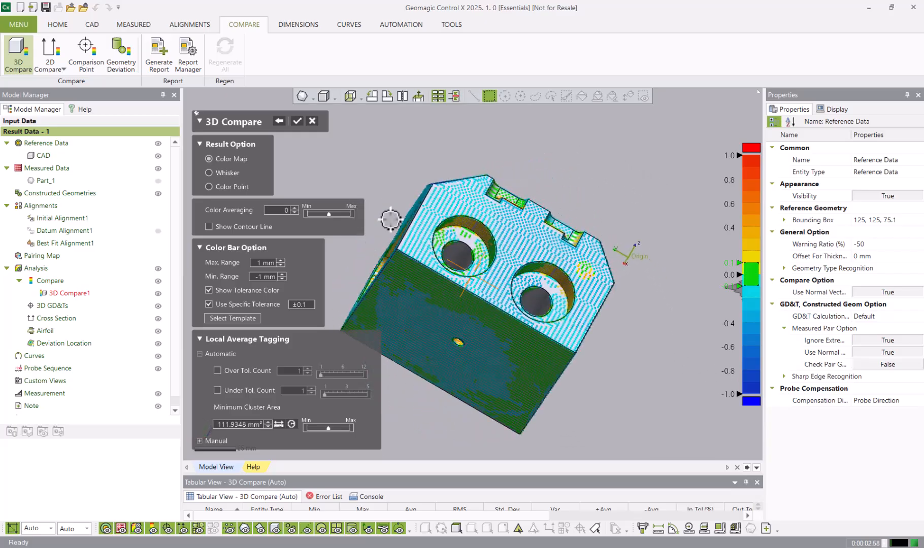
{"action": "right_click_drag", "start_coordinate": [565, 199], "coordinate": [333, 204]}
{"action": "right_click_drag", "start_coordinate": [538, 219], "coordinate": [524, 281]}
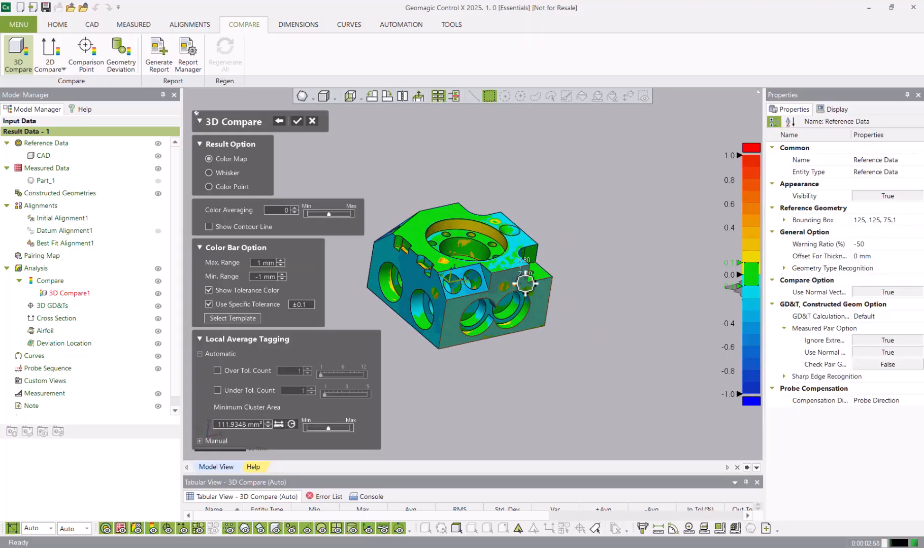
{"action": "double_click", "coordinate": [262, 263]}
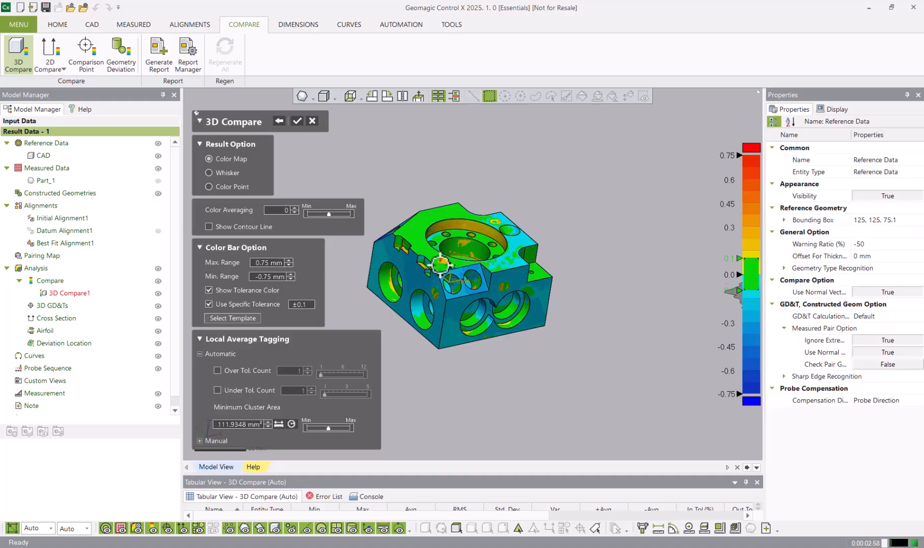
{"action": "scroll", "coordinate": [428, 262], "scroll_direction": "down", "scroll_amount": 1}
{"action": "scroll", "coordinate": [387, 260], "scroll_direction": "up", "scroll_amount": 4}
{"action": "right_click_drag", "start_coordinate": [421, 276], "coordinate": [671, 305]}
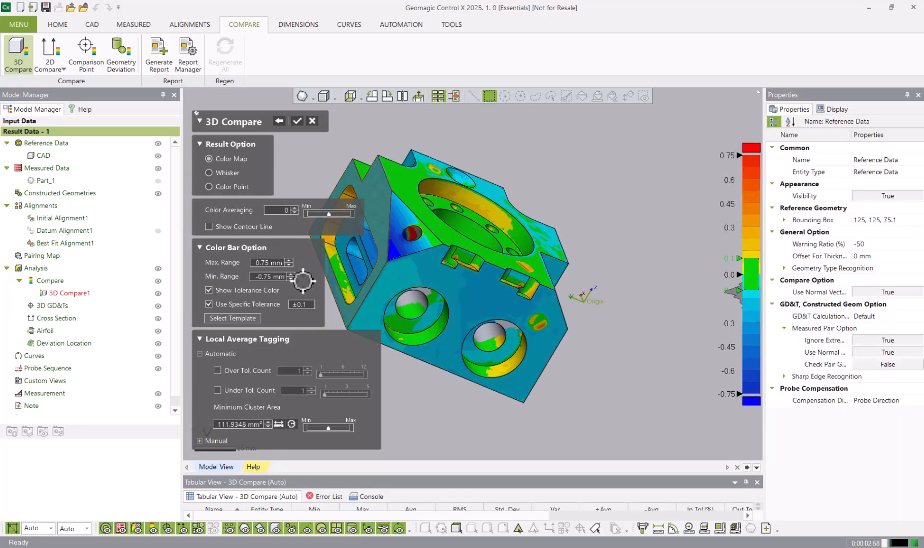
Examine the color map up close on the triangular chamfer with its hole and on the two counterbored holes
{"action": "right_click_drag", "start_coordinate": [427, 219], "coordinate": [650, 270]}
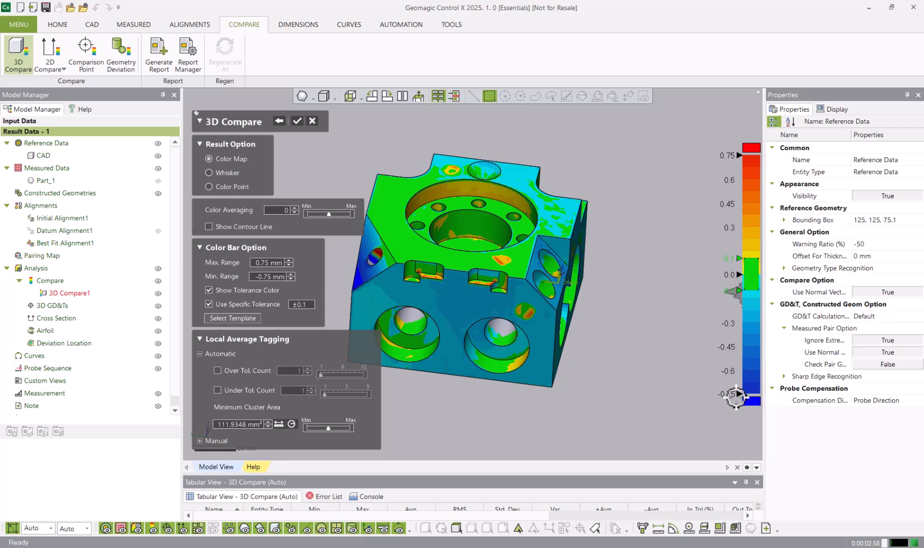
{"action": "scroll", "coordinate": [353, 287], "scroll_direction": "up", "scroll_amount": 5}
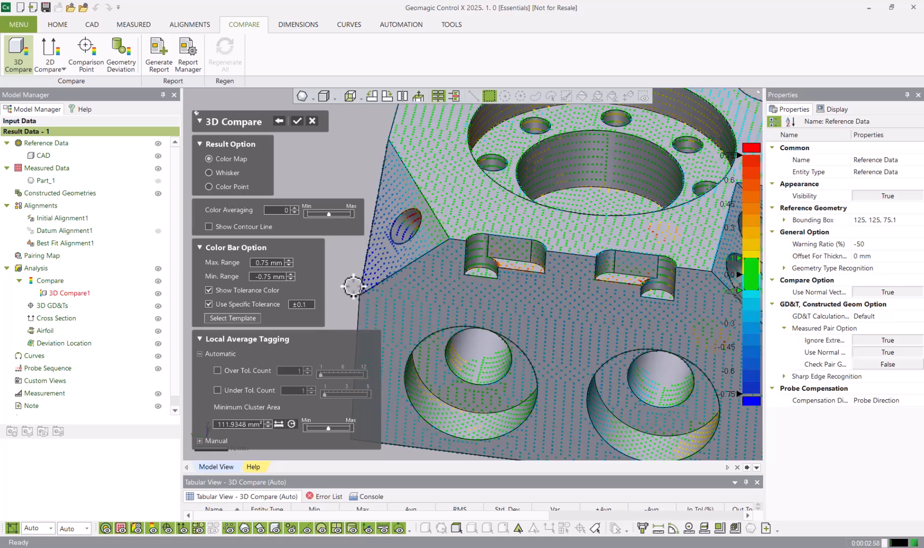
{"action": "right_click_drag", "start_coordinate": [362, 286], "coordinate": [457, 312]}
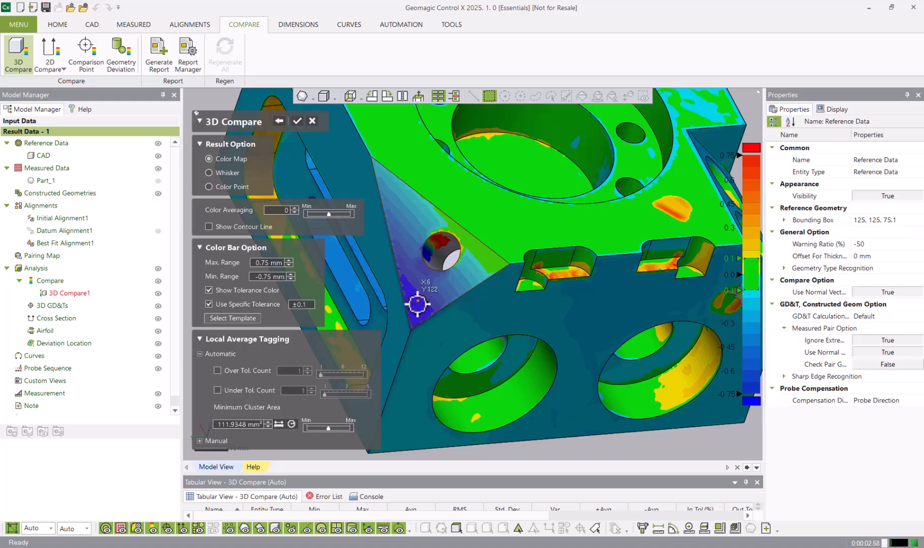
{"action": "scroll", "coordinate": [418, 304], "scroll_direction": "up", "scroll_amount": 3}
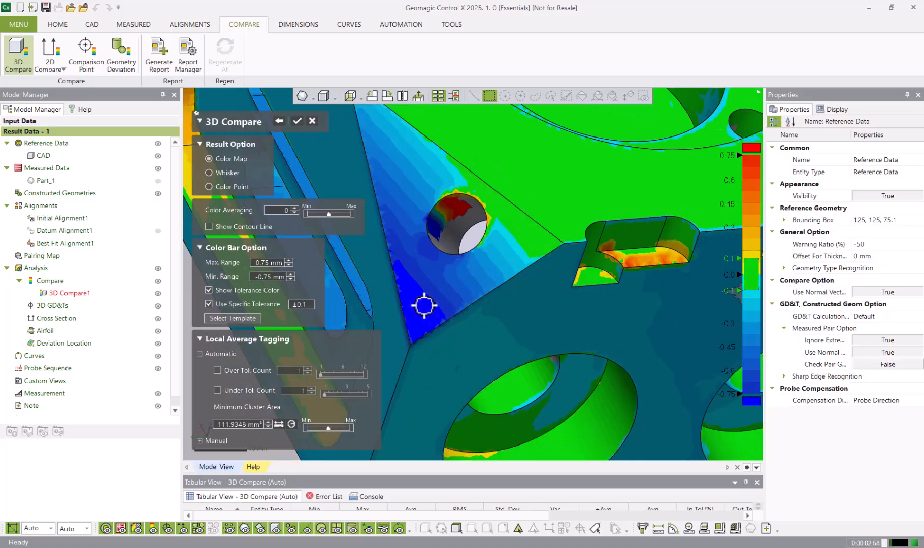
{"action": "scroll", "coordinate": [425, 305], "scroll_direction": "down", "scroll_amount": 5}
{"action": "scroll", "coordinate": [618, 385], "scroll_direction": "up", "scroll_amount": 5}
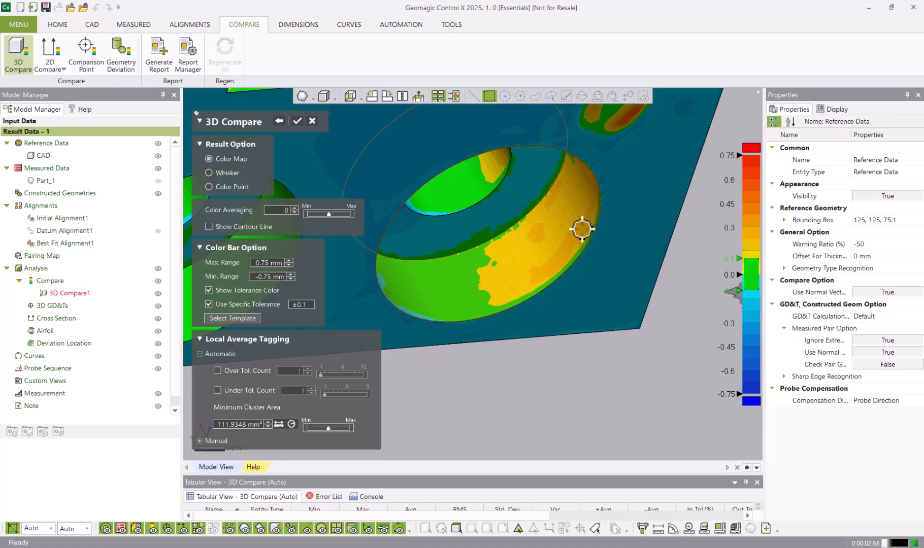
{"action": "scroll", "coordinate": [561, 269], "scroll_direction": "down", "scroll_amount": 4}
{"action": "right_click_drag", "start_coordinate": [541, 303], "coordinate": [441, 257]}
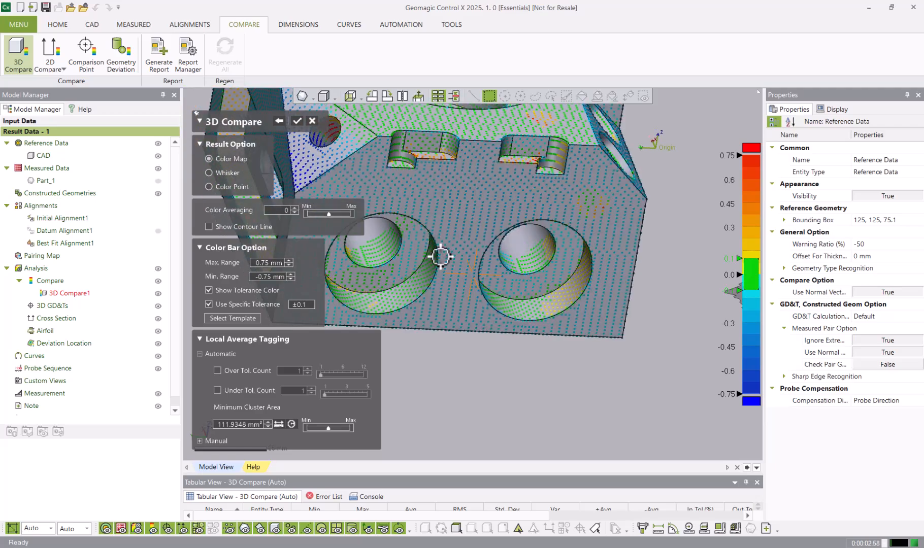
{"action": "scroll", "coordinate": [588, 304], "scroll_direction": "down", "scroll_amount": 3}
{"action": "right_click_drag", "start_coordinate": [662, 243], "coordinate": [613, 213]}
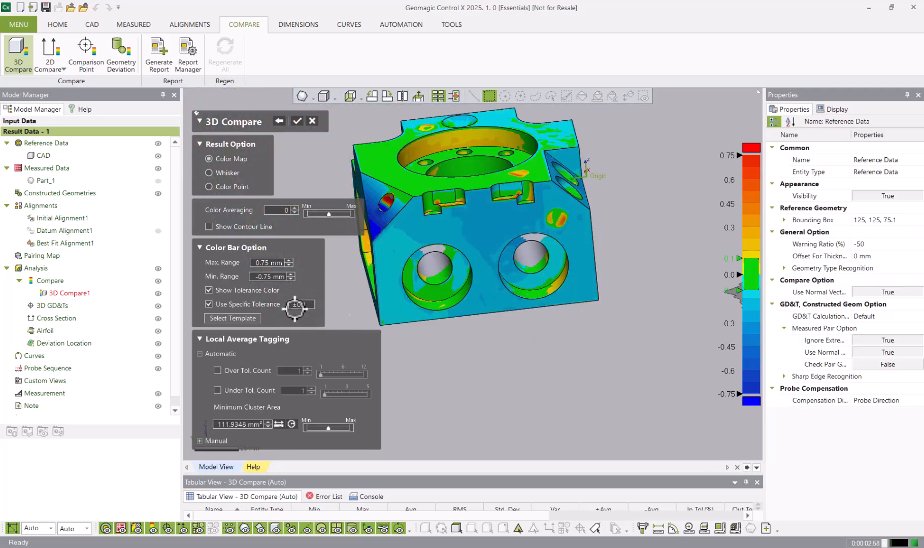
Set the color bar's specific tolerance to ±0.05 and inspect the counterbored holes and the top face
{"action": "double_click", "coordinate": [300, 305]}
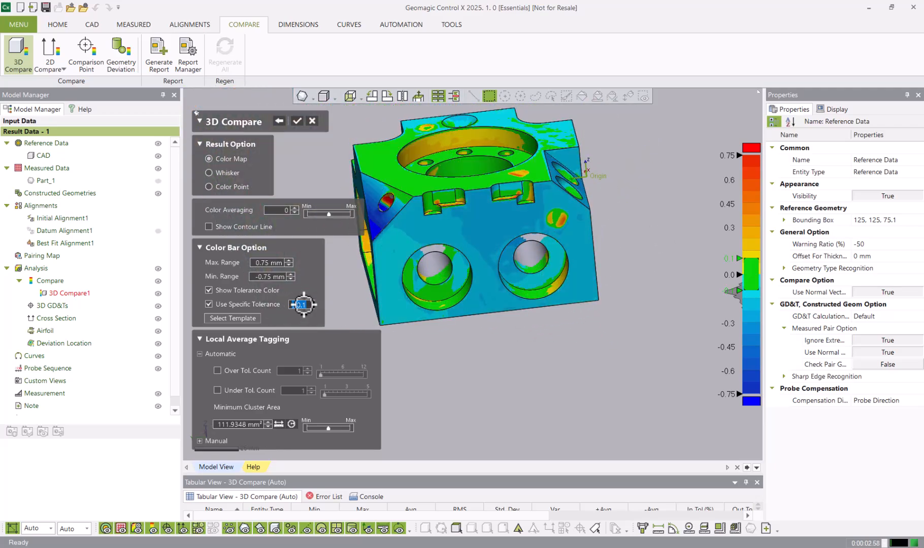
{"action": "key", "text": "BackSpace"}
{"action": "type", "text": "0"}
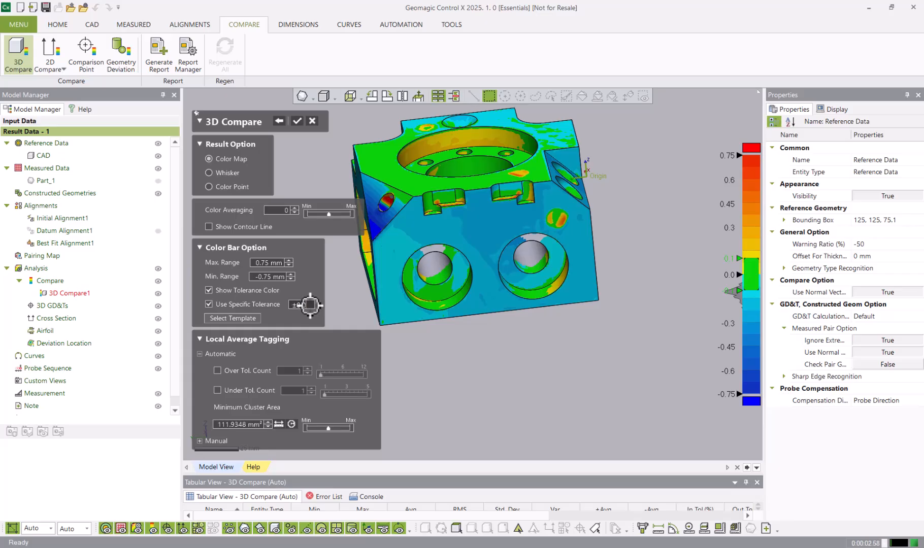
{"action": "type", "text": ".05"}
{"action": "key", "text": "Return"}
{"action": "right_click_drag", "start_coordinate": [387, 271], "coordinate": [503, 270]}
{"action": "scroll", "coordinate": [504, 271], "scroll_direction": "up", "scroll_amount": 3}
{"action": "scroll", "coordinate": [505, 271], "scroll_direction": "up", "scroll_amount": 3}
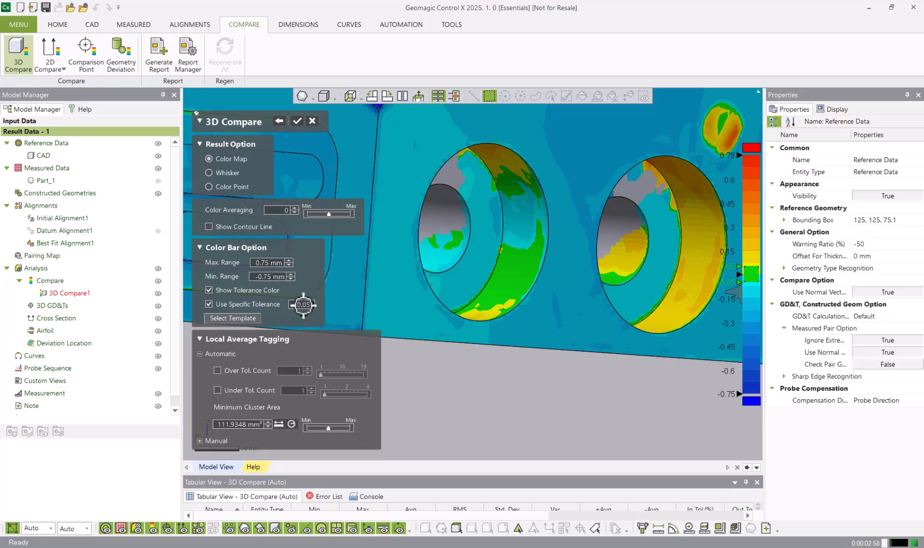
{"action": "scroll", "coordinate": [518, 290], "scroll_direction": "down", "scroll_amount": 5}
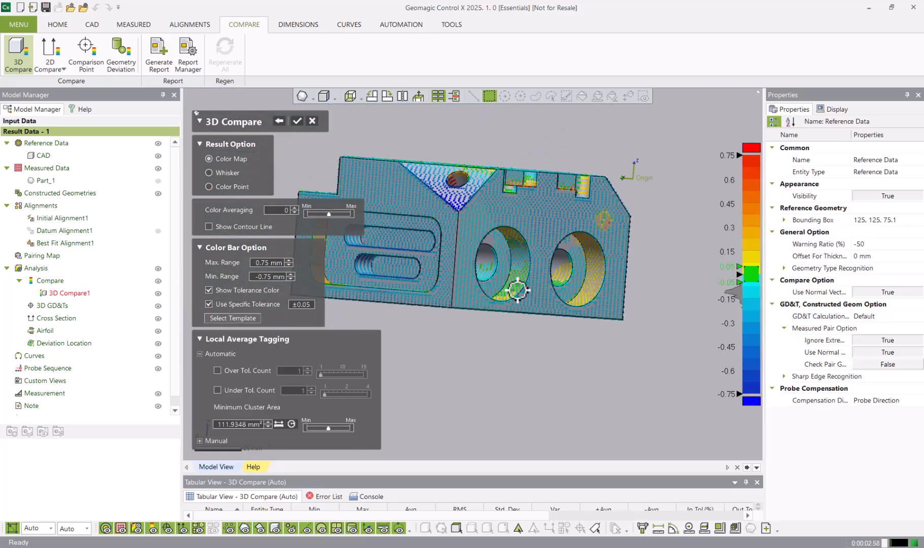
{"action": "right_click_drag", "start_coordinate": [583, 188], "coordinate": [490, 306]}
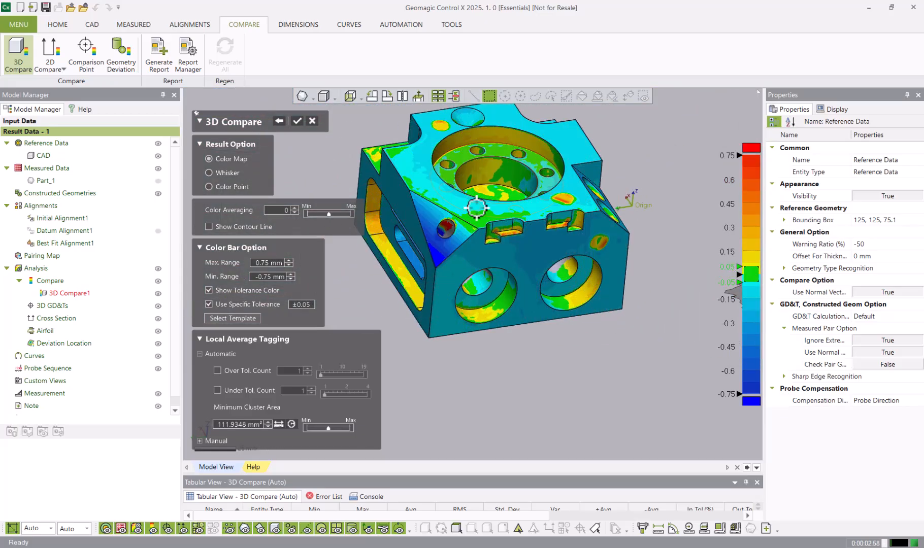
Set the color bar range to 1.25 mm maximum and -1.25 mm minimum, and the specific tolerance to ±0.1
{"action": "double_click", "coordinate": [275, 263]}
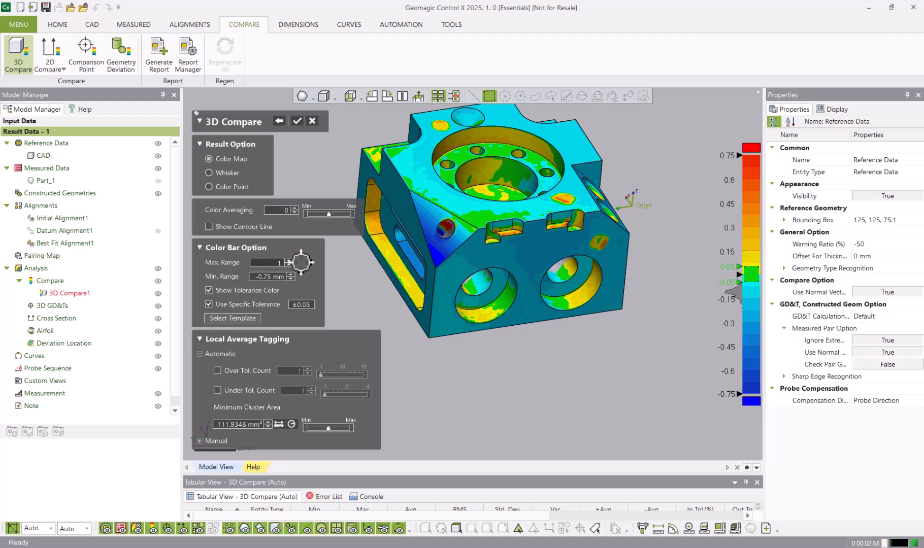
{"action": "type", "text": ".25"}
{"action": "key", "text": "Return"}
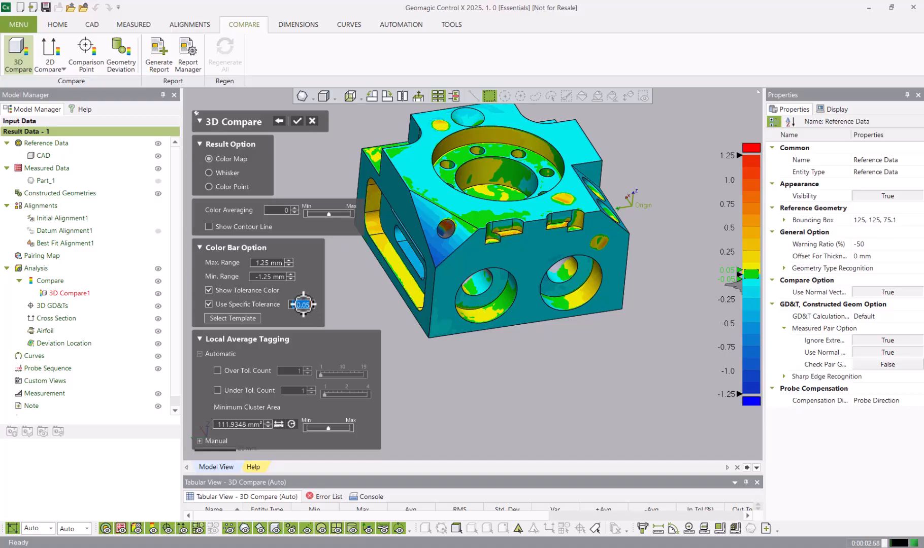
{"action": "type", "text": "1"}
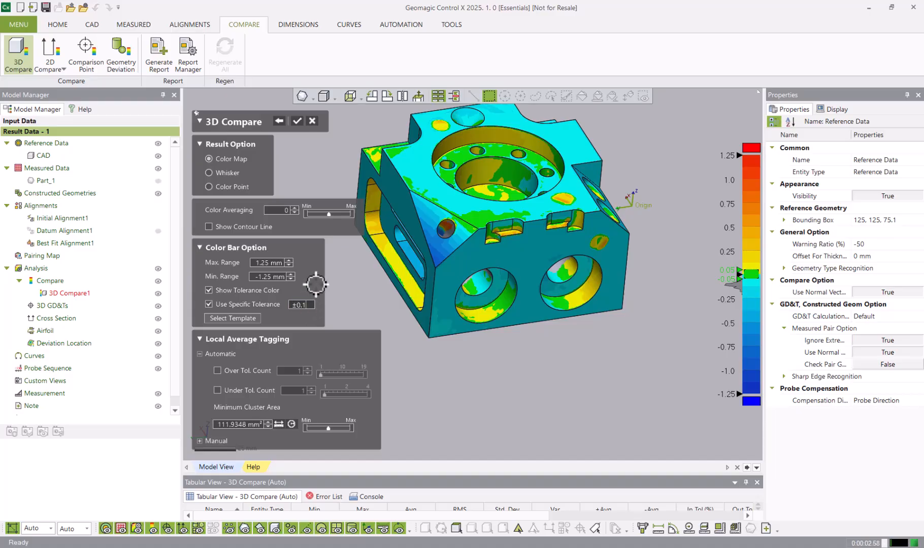
{"action": "key", "text": "Return"}
Examine the deviations on the side face with the two slots, especially the end walls of its rounded pocket
{"action": "scroll", "coordinate": [600, 343], "scroll_direction": "down", "scroll_amount": 2}
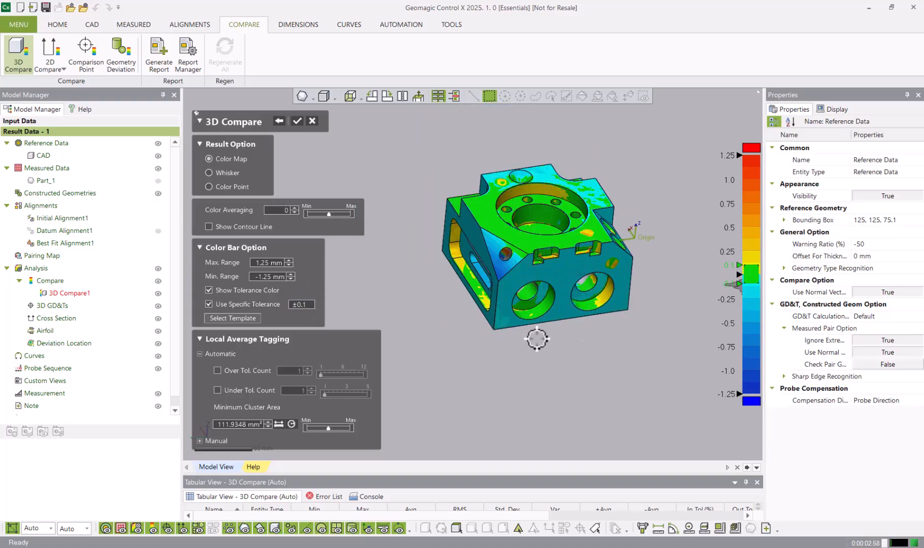
{"action": "mouse_move", "coordinate": [507, 355]}
{"action": "right_mouse_down"}
{"action": "mouse_move", "coordinate": [523, 324]}
{"action": "mouse_move", "coordinate": [593, 272]}
{"action": "mouse_move", "coordinate": [532, 289]}
{"action": "mouse_move", "coordinate": [320, 253]}
{"action": "mouse_move", "coordinate": [477, 268]}
{"action": "mouse_move", "coordinate": [579, 246]}
{"action": "mouse_move", "coordinate": [543, 263]}
{"action": "mouse_move", "coordinate": [596, 328]}
{"action": "mouse_move", "coordinate": [425, 227]}
{"action": "mouse_move", "coordinate": [551, 303]}
{"action": "mouse_move", "coordinate": [598, 186]}
{"action": "mouse_move", "coordinate": [525, 177]}
{"action": "mouse_move", "coordinate": [599, 305]}
{"action": "mouse_move", "coordinate": [493, 285]}
{"action": "mouse_move", "coordinate": [549, 323]}
{"action": "mouse_move", "coordinate": [521, 316]}
{"action": "mouse_move", "coordinate": [494, 264]}
{"action": "right_mouse_up"}
{"action": "scroll", "coordinate": [423, 269], "scroll_direction": "up", "scroll_amount": 6}
{"action": "mouse_move", "coordinate": [424, 269]}
{"action": "right_mouse_down"}
{"action": "mouse_move", "coordinate": [335, 264]}
{"action": "mouse_move", "coordinate": [405, 270]}
{"action": "right_mouse_up"}
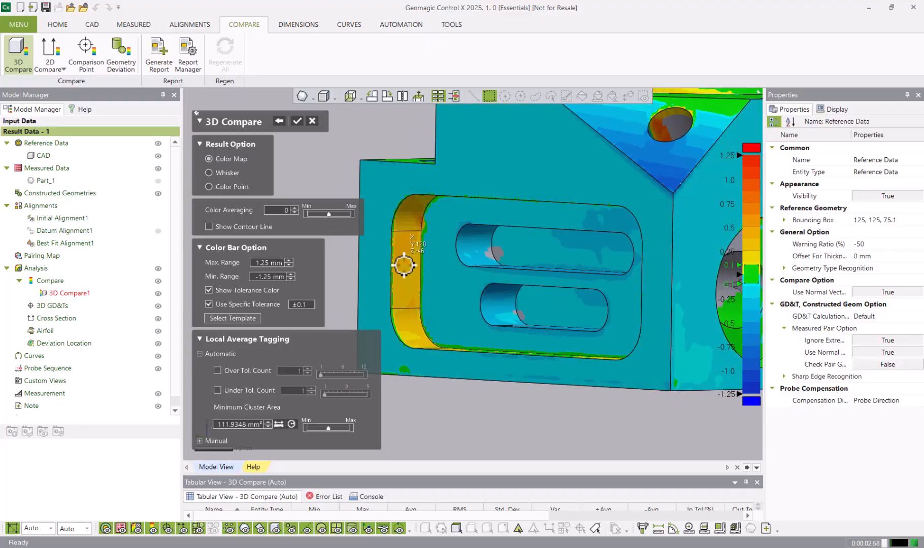
{"action": "right_click_drag", "start_coordinate": [407, 262], "coordinate": [674, 269]}
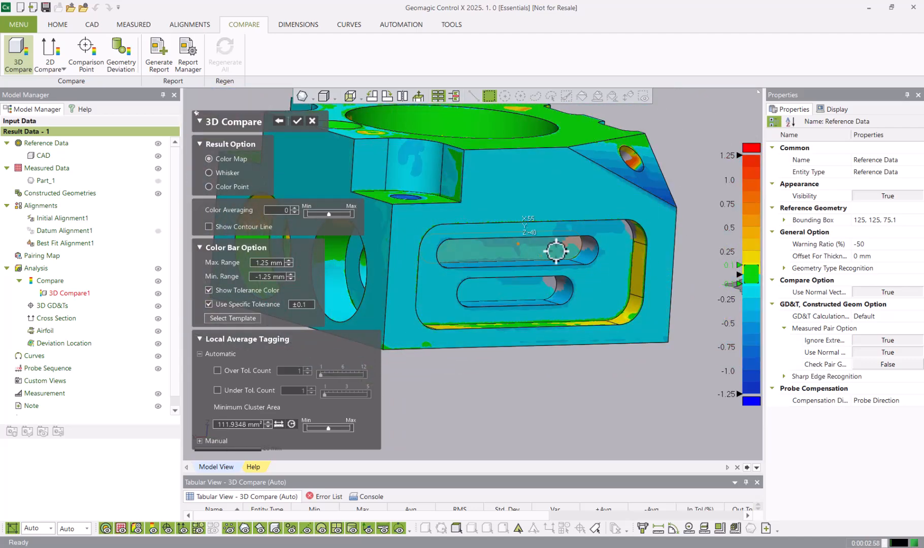
{"action": "scroll", "coordinate": [645, 274], "scroll_direction": "up", "scroll_amount": 3}
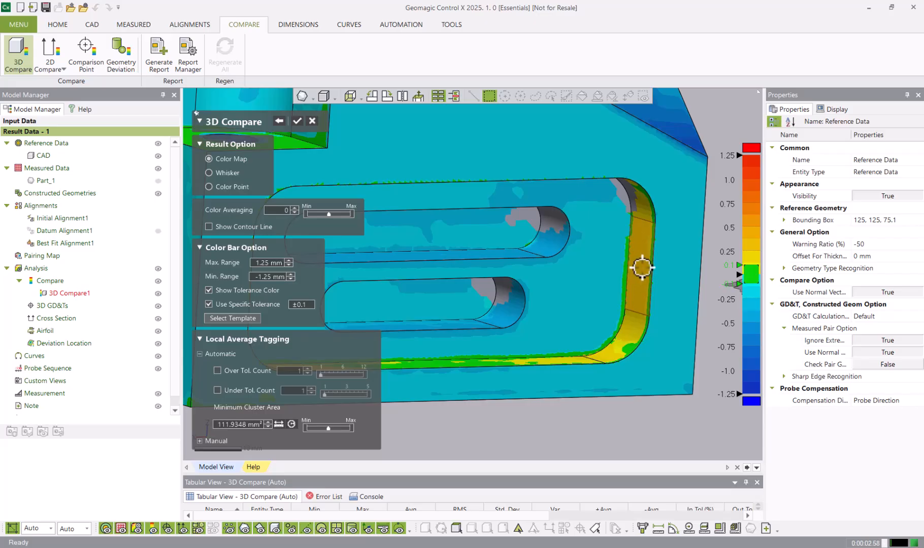
{"action": "scroll", "coordinate": [642, 268], "scroll_direction": "down", "scroll_amount": 5}
{"action": "right_click_drag", "start_coordinate": [642, 268], "coordinate": [557, 277]}
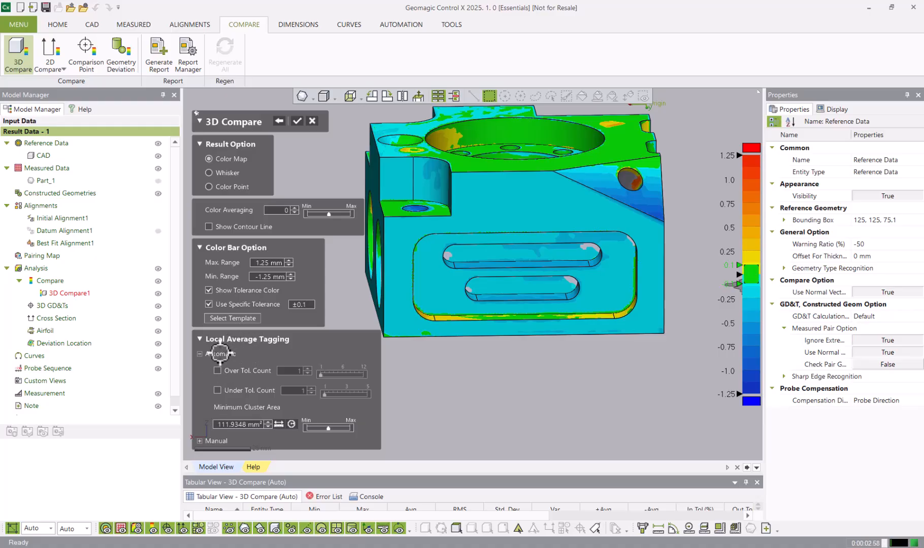
Enable automatic local average tagging for both over-tolerance and under-tolerance areas, with a count of 1 each
{"action": "left_click", "coordinate": [217, 371]}
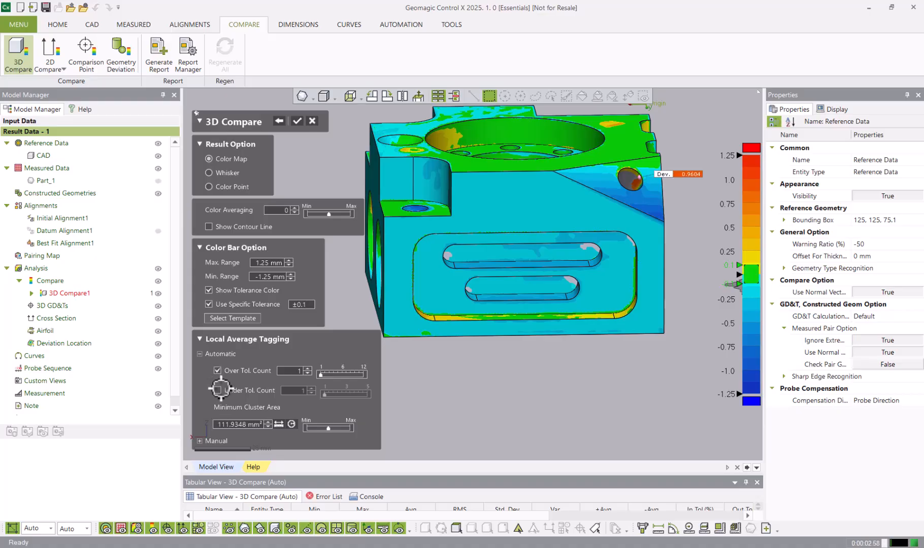
{"action": "left_click", "coordinate": [218, 390]}
{"action": "scroll", "coordinate": [579, 373], "scroll_direction": "down", "scroll_amount": 3}
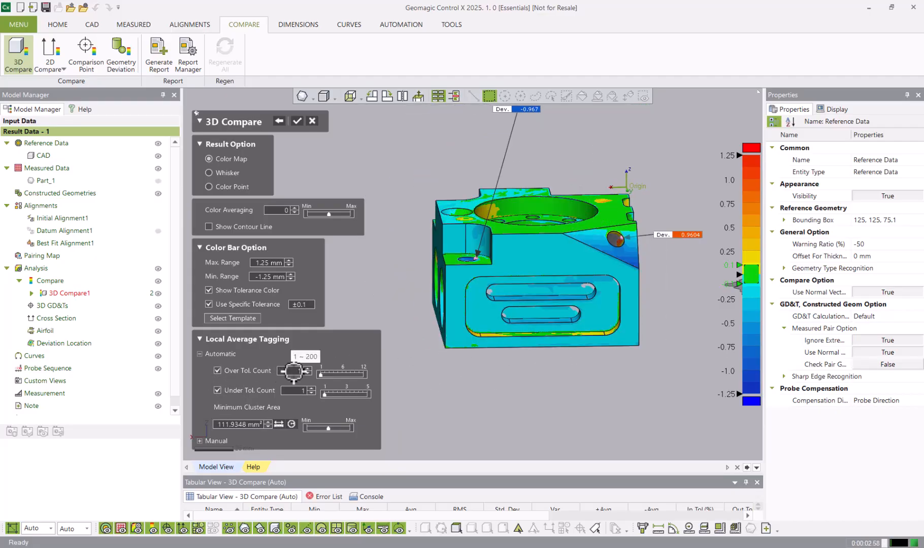
Try over-tolerance and under-tolerance tag counts of 2 each, and return both counts to 1
{"action": "double_click", "coordinate": [294, 371]}
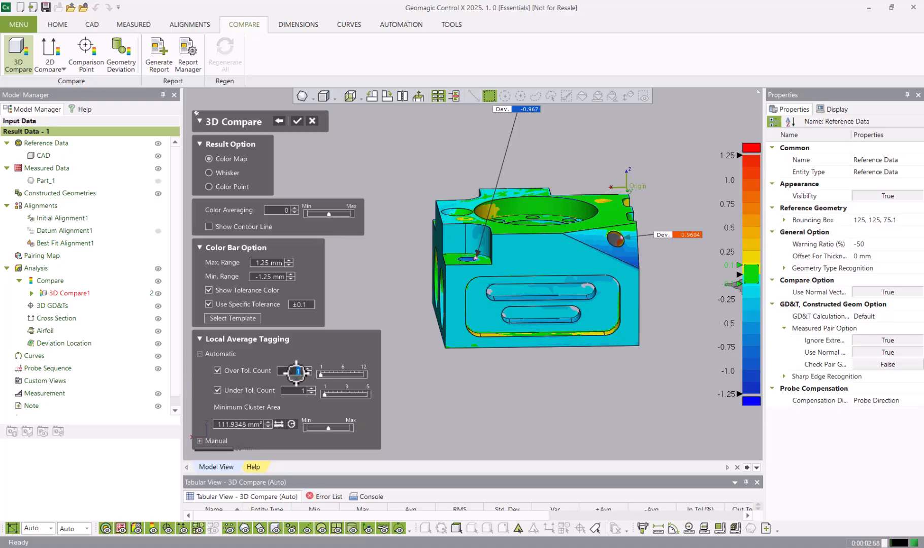
{"action": "type", "text": "2"}
{"action": "double_click", "coordinate": [304, 390]}
{"action": "type", "text": "2"}
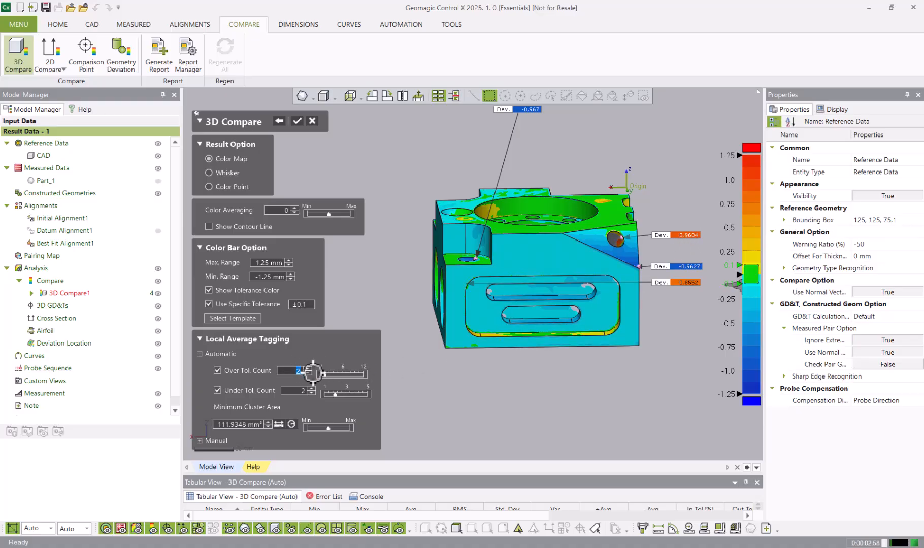
{"action": "left_click", "coordinate": [311, 393]}
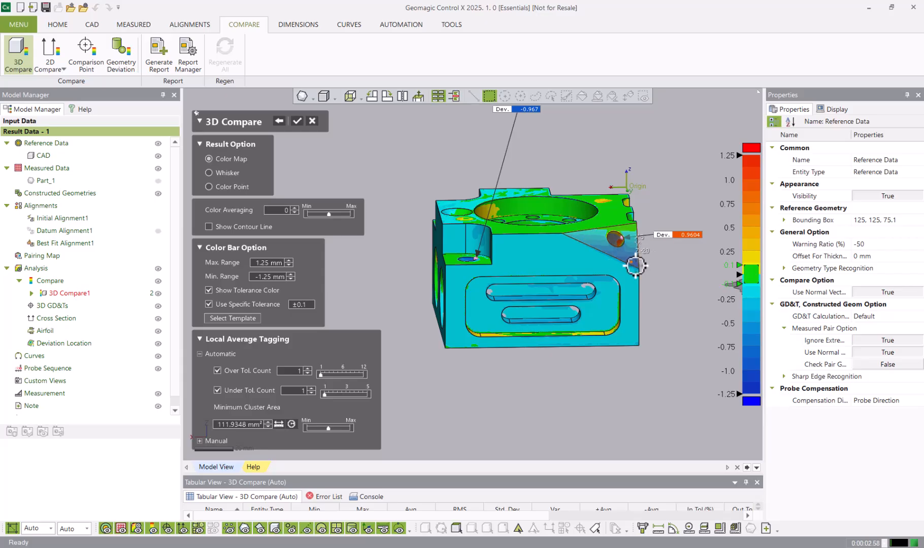
Tag the deviation at the triangular chamfer's lower corner, on the flat slotted side face and at the pocket's near corner
{"action": "left_click", "coordinate": [635, 265]}
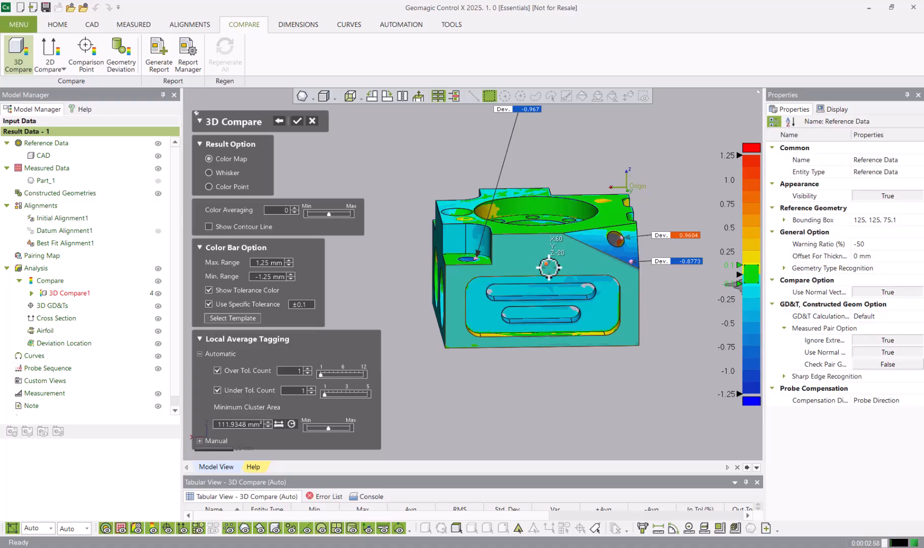
{"action": "right_click_drag", "start_coordinate": [611, 207], "coordinate": [538, 386]}
{"action": "scroll", "coordinate": [502, 355], "scroll_direction": "up", "scroll_amount": 5}
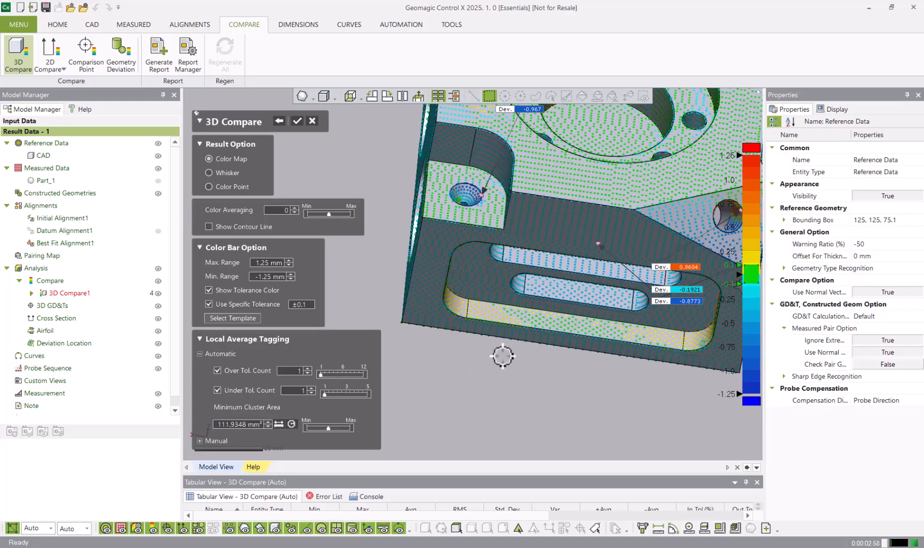
{"action": "scroll", "coordinate": [461, 303], "scroll_direction": "up", "scroll_amount": 3}
{"action": "right_click_drag", "start_coordinate": [479, 309], "coordinate": [491, 272]}
{"action": "left_click", "coordinate": [465, 295]}
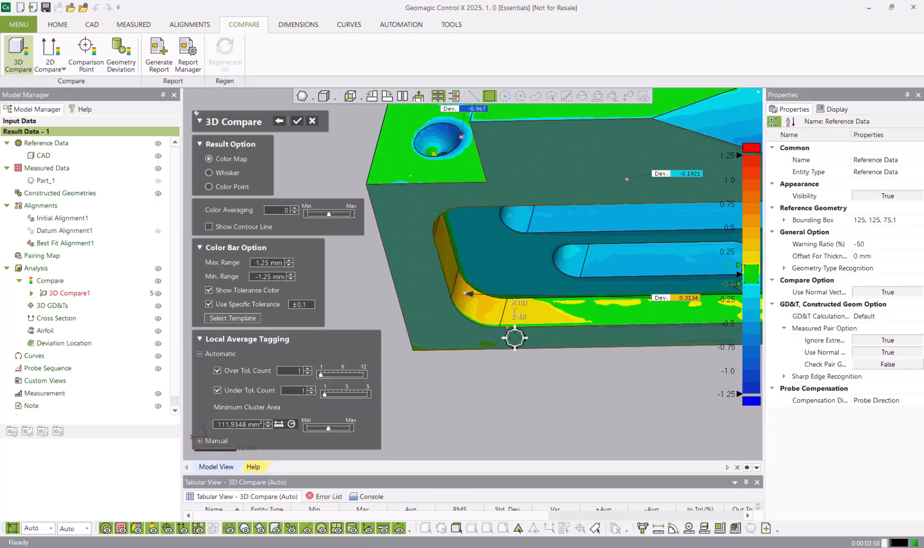
Tag the deviation at the far end of the pocket's lower wall, inside the adjacent face's counterbored hole and on the top face
{"action": "scroll", "coordinate": [464, 352], "scroll_direction": "down", "scroll_amount": 3}
{"action": "left_click", "coordinate": [685, 328]}
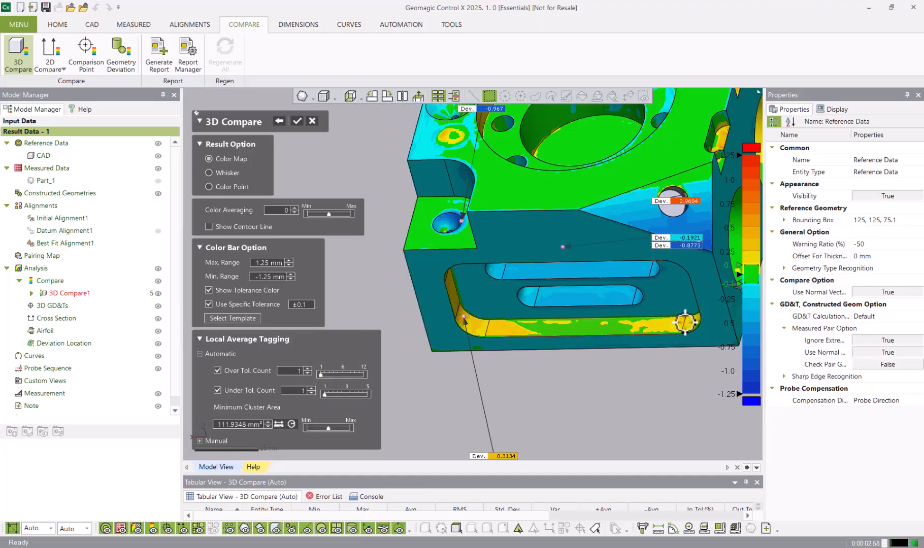
{"action": "scroll", "coordinate": [606, 372], "scroll_direction": "down", "scroll_amount": 3}
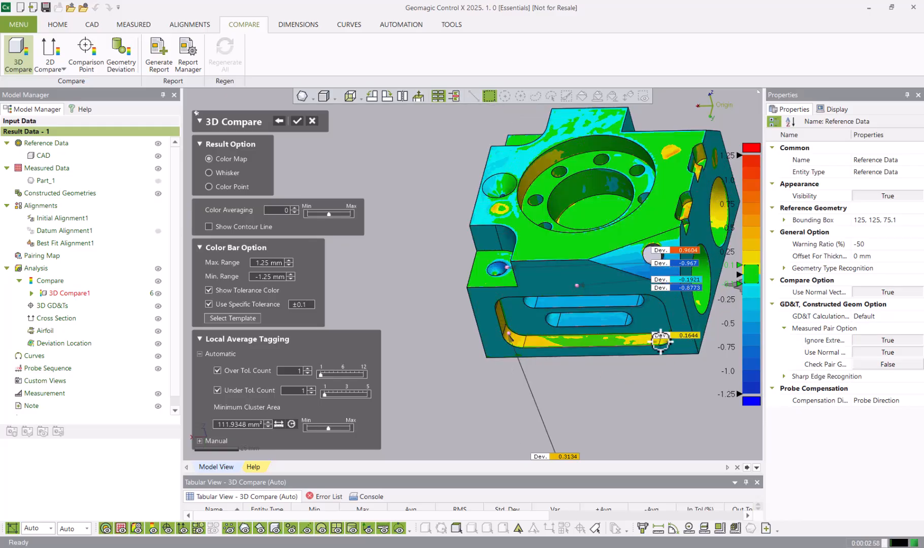
{"action": "left_click", "coordinate": [718, 202]}
{"action": "left_click", "coordinate": [632, 225]}
{"action": "scroll", "coordinate": [430, 247], "scroll_direction": "down", "scroll_amount": 2}
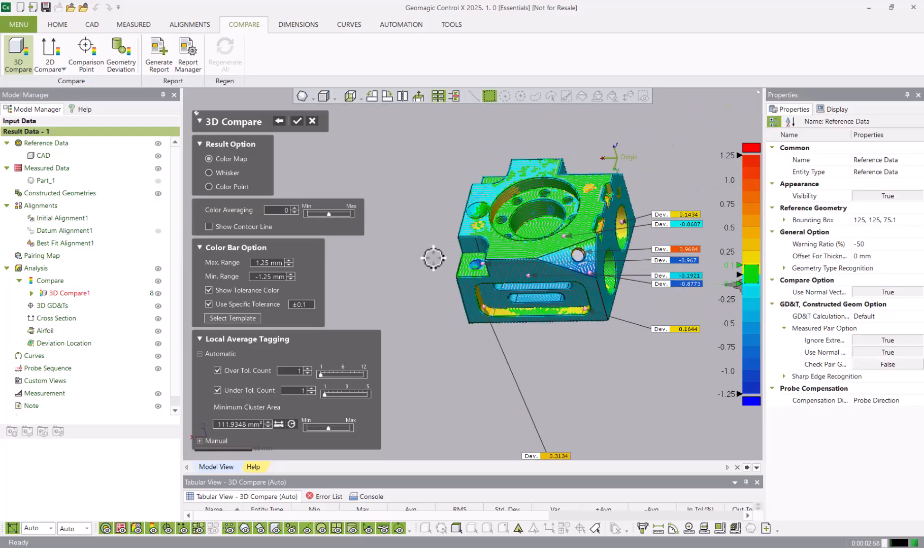
Accept the 3D Compare and hide all eight of its deviation tags in the model tree
{"action": "right_click_drag", "start_coordinate": [473, 279], "coordinate": [524, 231]}
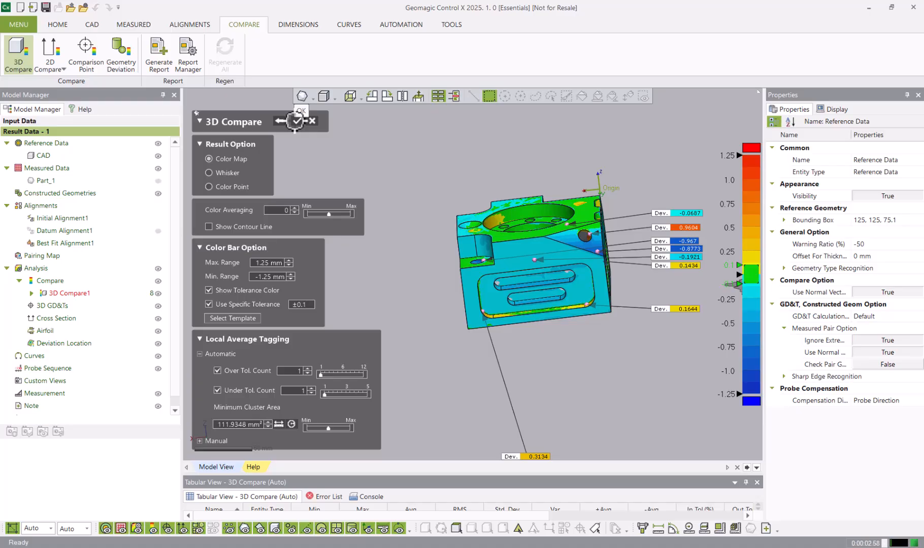
{"action": "left_click", "coordinate": [296, 121]}
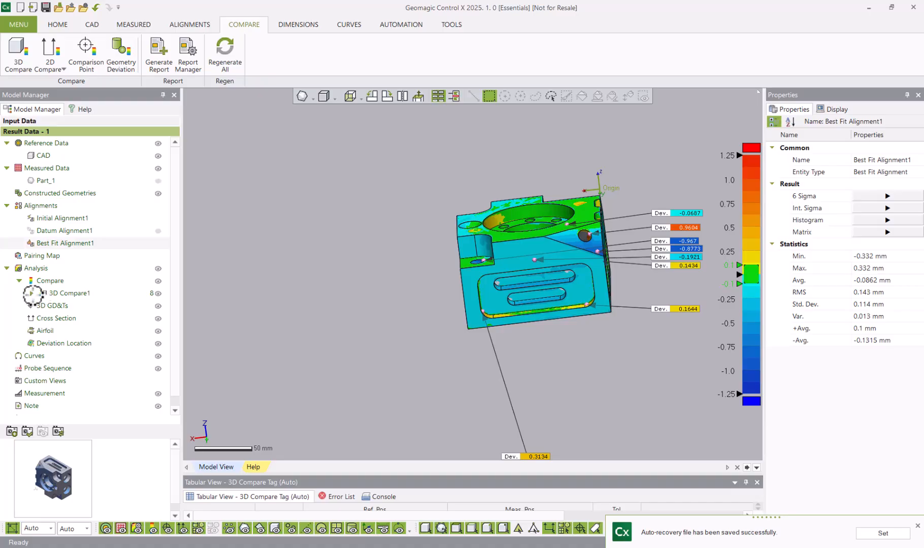
{"action": "left_click", "coordinate": [32, 293]}
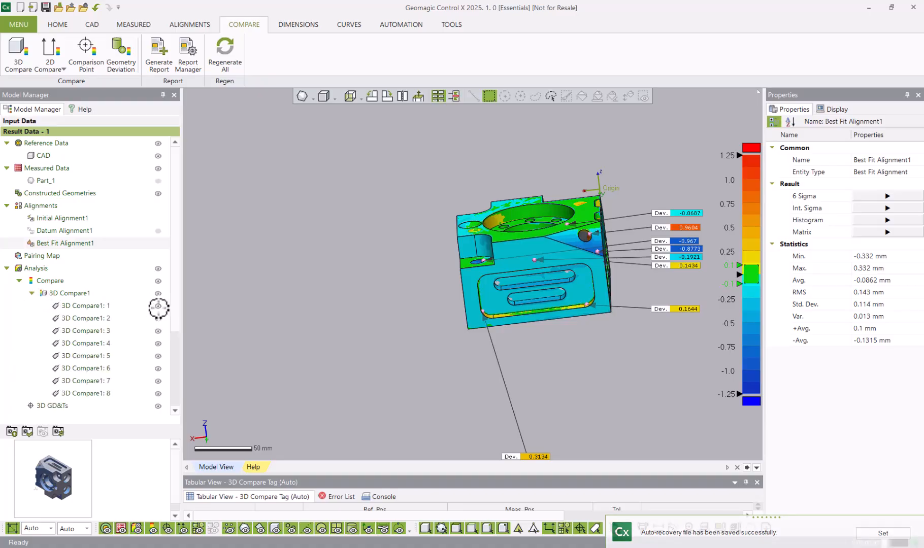
{"action": "left_click", "coordinate": [158, 306]}
{"action": "left_click_drag", "start_coordinate": [158, 313], "coordinate": [160, 394]}
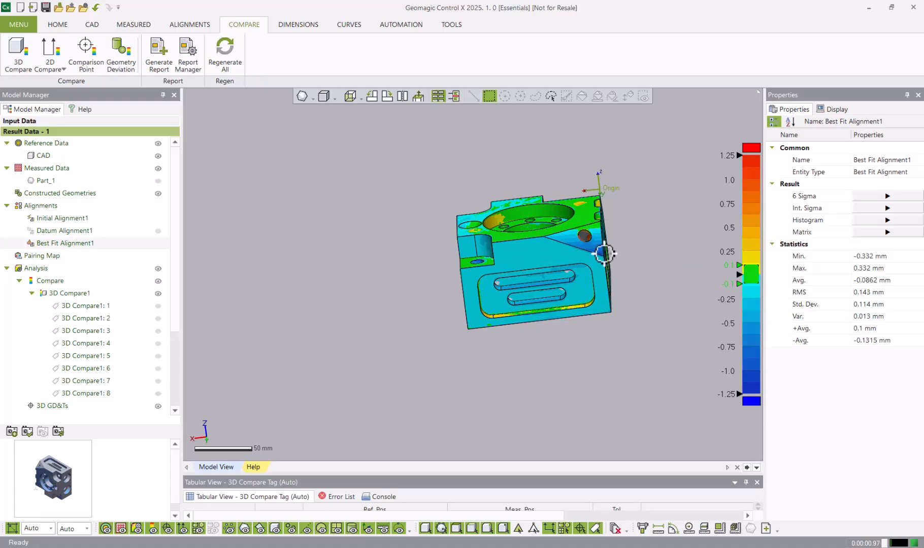
Show all eight deviation tags of the 3D Compare and orient the view normal to the block's top face
{"action": "mouse_move", "coordinate": [604, 254]}
{"action": "right_mouse_down"}
{"action": "mouse_move", "coordinate": [351, 320]}
{"action": "mouse_move", "coordinate": [613, 283]}
{"action": "mouse_move", "coordinate": [518, 278]}
{"action": "mouse_move", "coordinate": [458, 373]}
{"action": "mouse_move", "coordinate": [526, 260]}
{"action": "mouse_move", "coordinate": [373, 360]}
{"action": "mouse_move", "coordinate": [402, 223]}
{"action": "mouse_move", "coordinate": [609, 241]}
{"action": "right_mouse_up"}
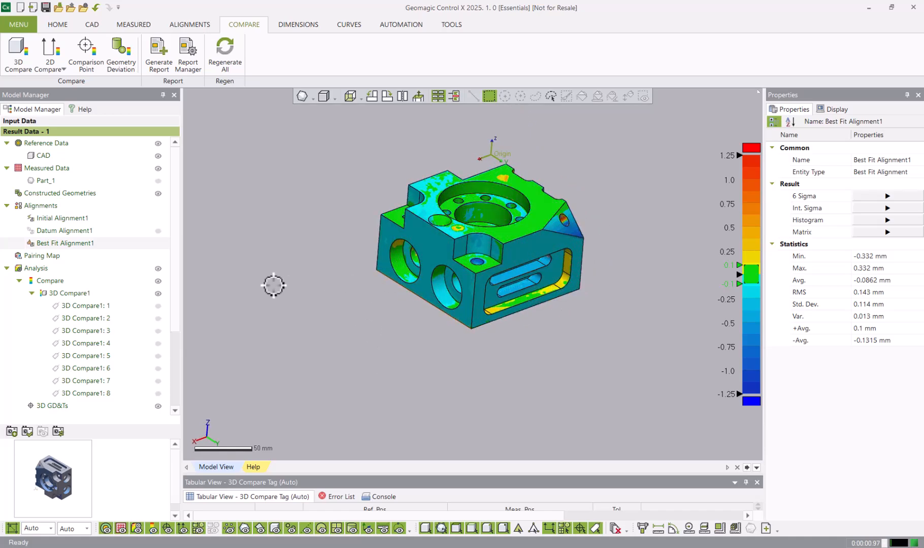
{"action": "left_click_drag", "start_coordinate": [159, 305], "coordinate": [159, 394]}
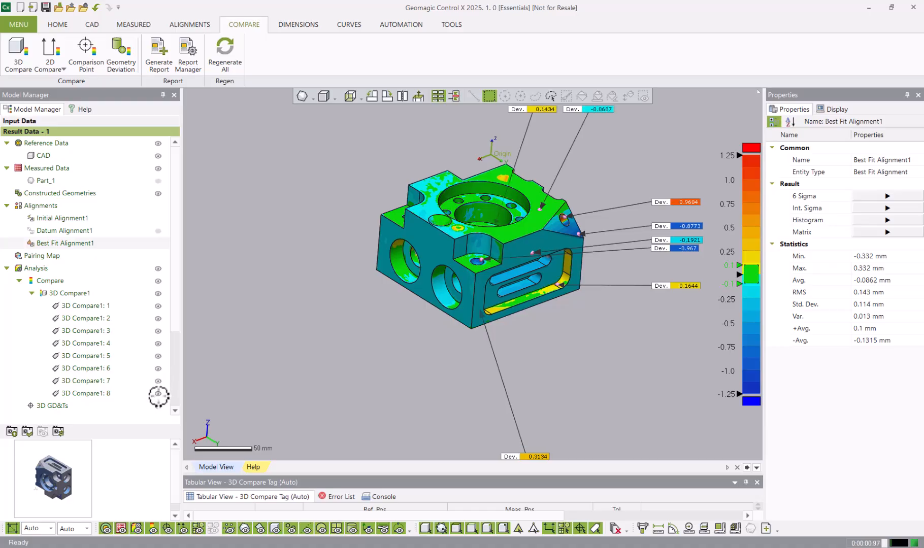
{"action": "scroll", "coordinate": [325, 317], "scroll_direction": "down", "scroll_amount": 3}
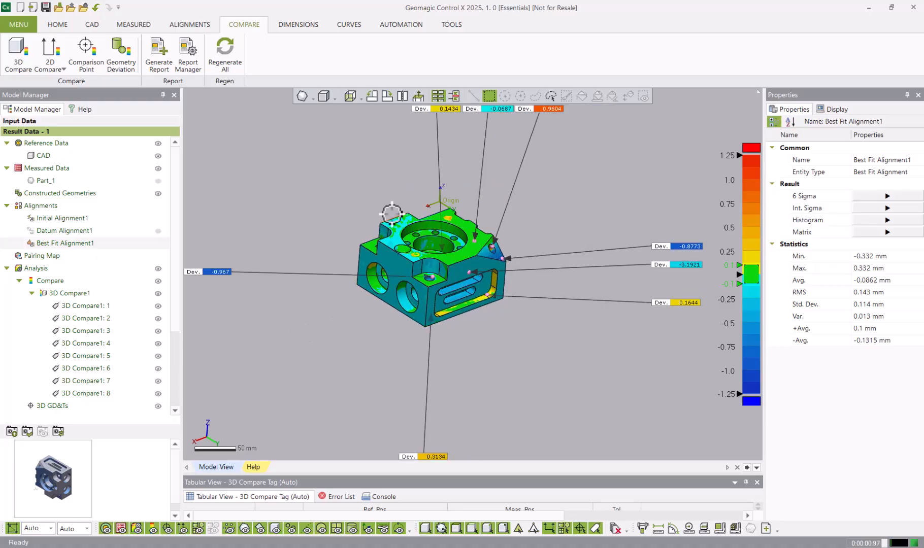
{"action": "left_click", "coordinate": [419, 94]}
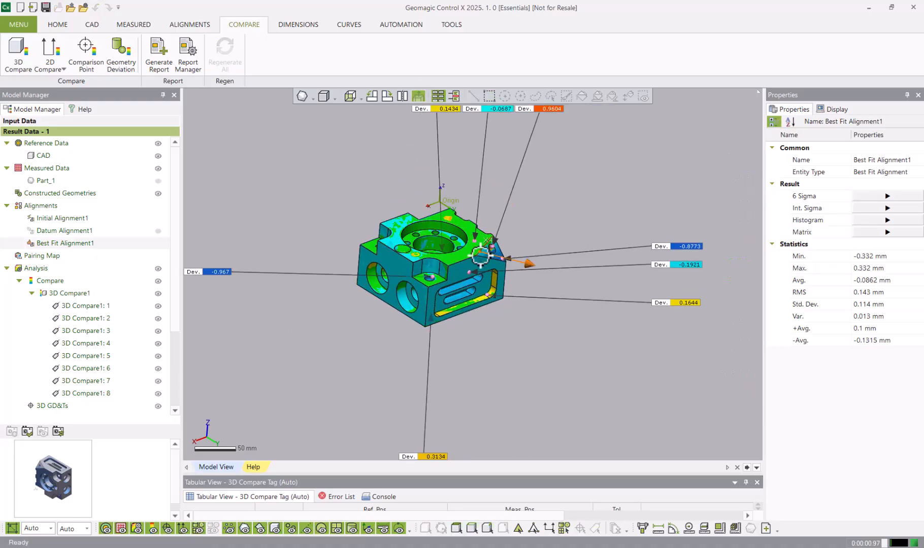
{"action": "left_click", "coordinate": [470, 248]}
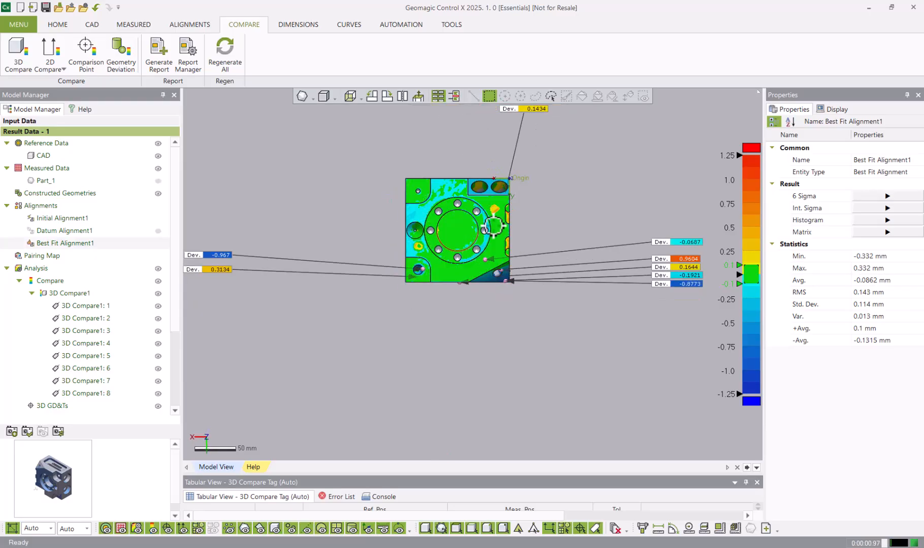
Switch the tags from edge-aligned to free placement and move the -0.967, 0.1434 and 0.9604 tags clear of the part
{"action": "left_click", "coordinate": [454, 95]}
{"action": "scroll", "coordinate": [398, 299], "scroll_direction": "up", "scroll_amount": 3}
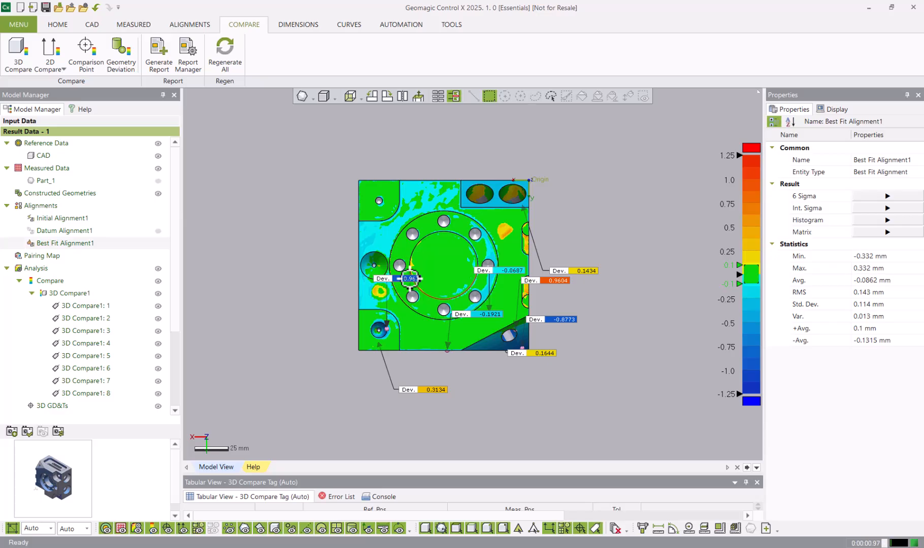
{"action": "left_click_drag", "start_coordinate": [409, 278], "coordinate": [292, 331]}
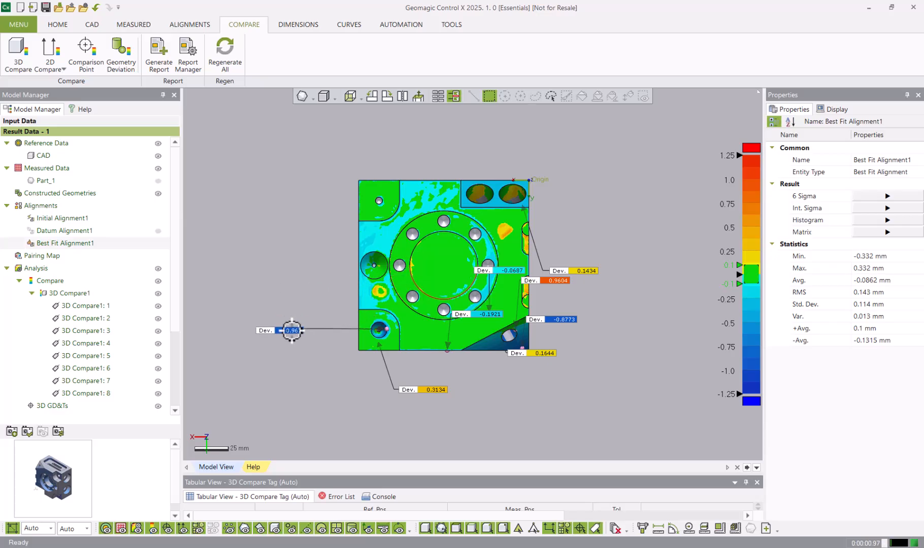
{"action": "left_click_drag", "start_coordinate": [586, 270], "coordinate": [634, 155]}
{"action": "left_click_drag", "start_coordinate": [566, 282], "coordinate": [648, 331]}
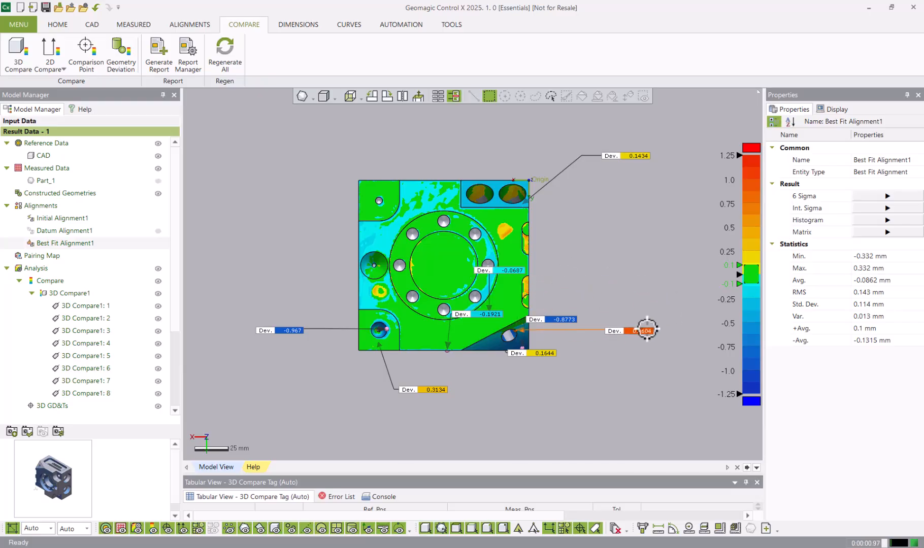
{"action": "left_click", "coordinate": [570, 391]}
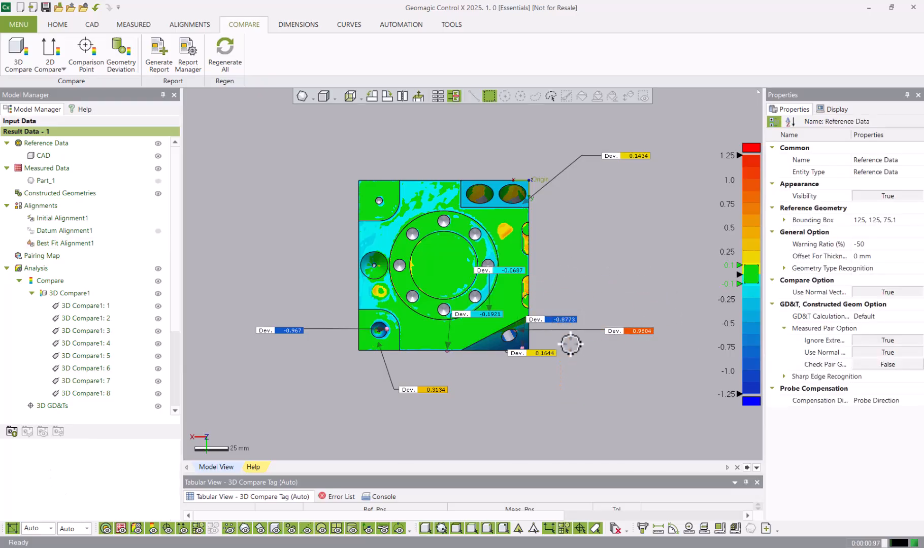
Move the -0.8773, 0.1644, 0.3134, -0.0687 and -0.1921 deviation tags outside the block's outline
{"action": "left_click_drag", "start_coordinate": [564, 332], "coordinate": [637, 408]}
{"action": "left_click_drag", "start_coordinate": [544, 353], "coordinate": [512, 423]}
{"action": "left_click_drag", "start_coordinate": [438, 390], "coordinate": [291, 397]}
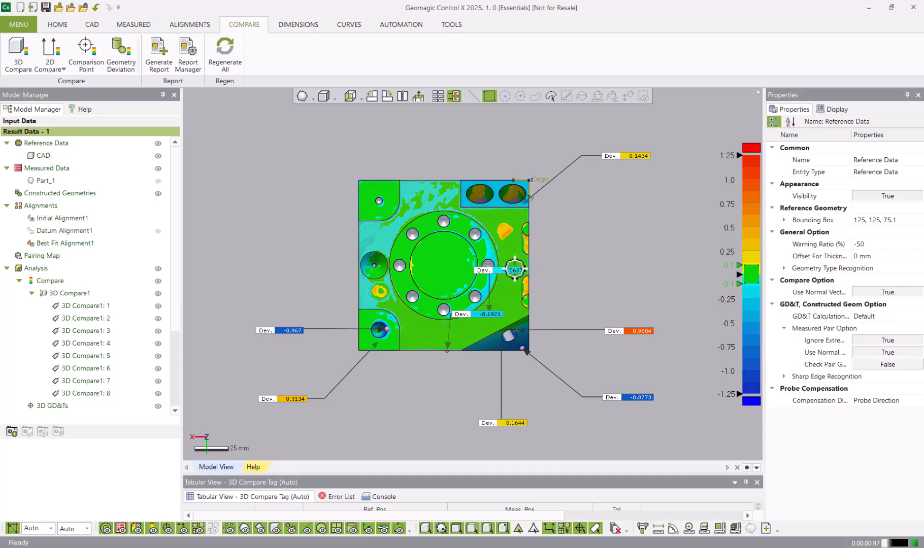
{"action": "left_click_drag", "start_coordinate": [516, 270], "coordinate": [632, 248]}
{"action": "left_click_drag", "start_coordinate": [486, 314], "coordinate": [398, 405]}
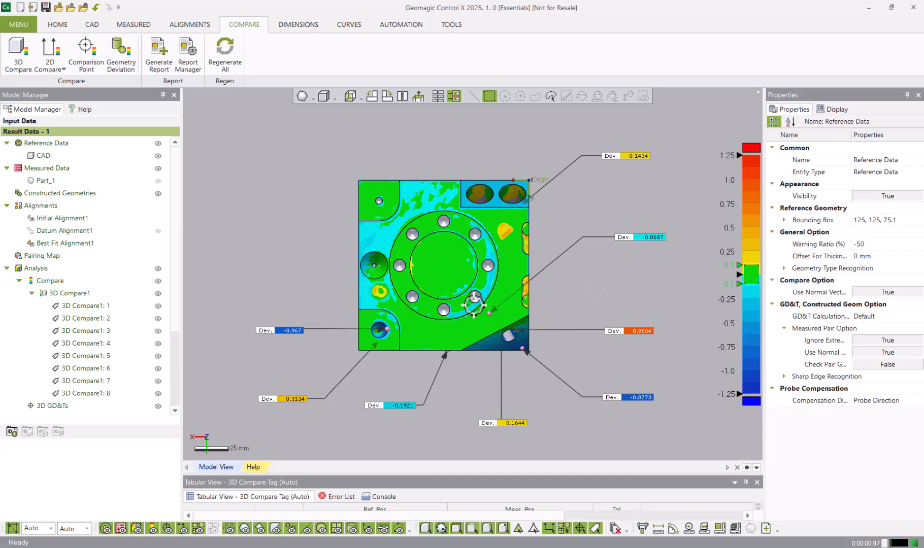
Collapse 3D Compare1 in the model tree and hide its color map and tags
{"action": "left_click", "coordinate": [32, 293]}
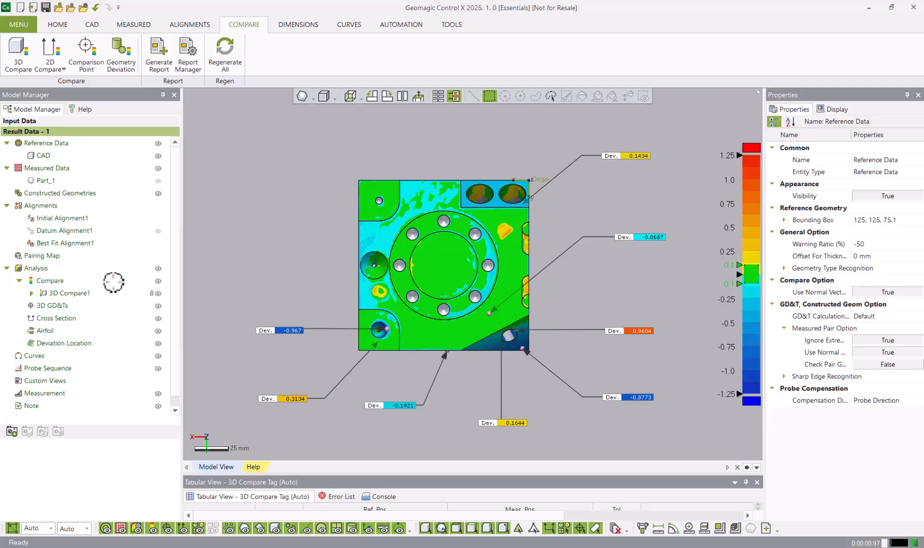
{"action": "left_click", "coordinate": [158, 293]}
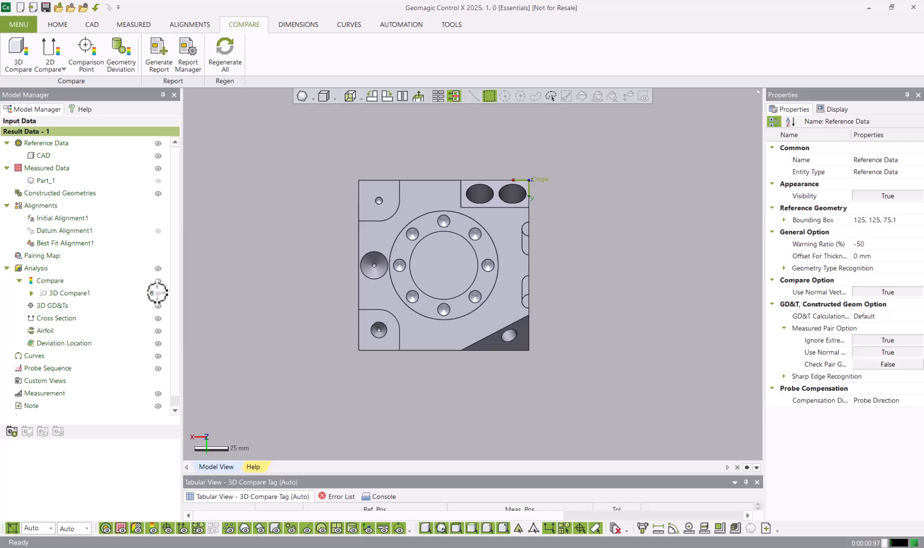
{"action": "left_click", "coordinate": [158, 293]}
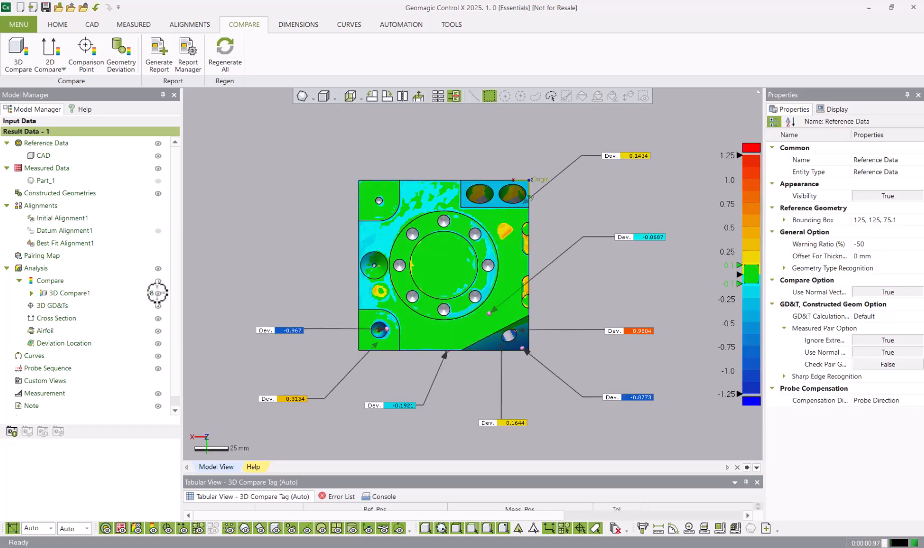
{"action": "left_click", "coordinate": [158, 293]}
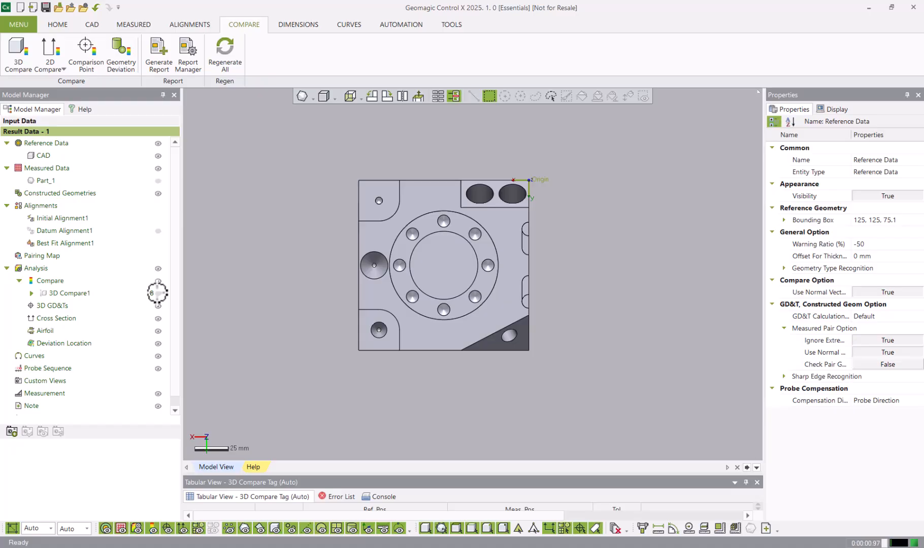
{"action": "left_click", "coordinate": [158, 293]}
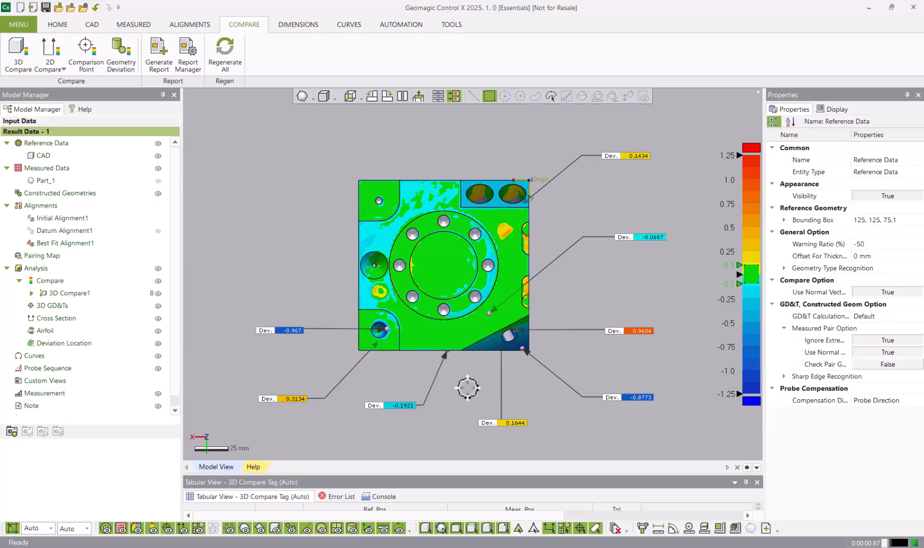
{"action": "right_click_drag", "start_coordinate": [467, 388], "coordinate": [491, 253]}
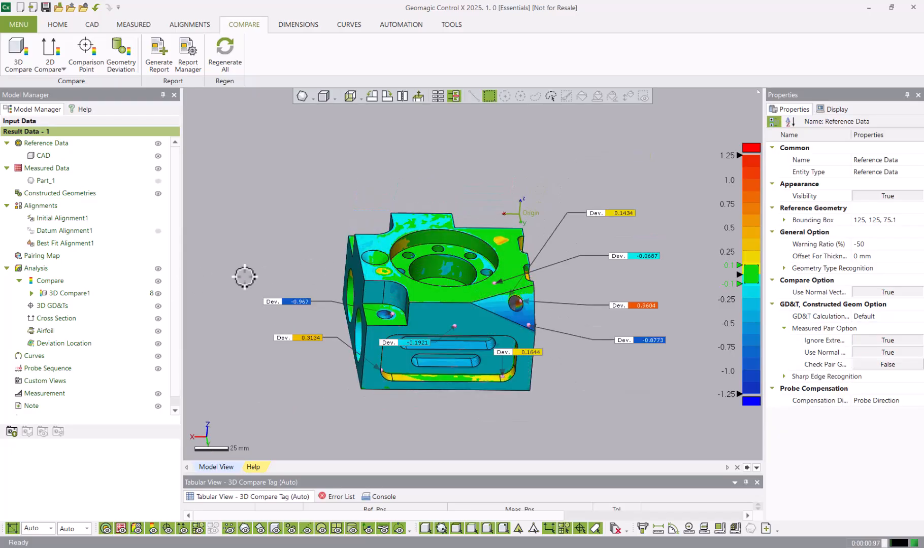
{"action": "left_click", "coordinate": [158, 293]}
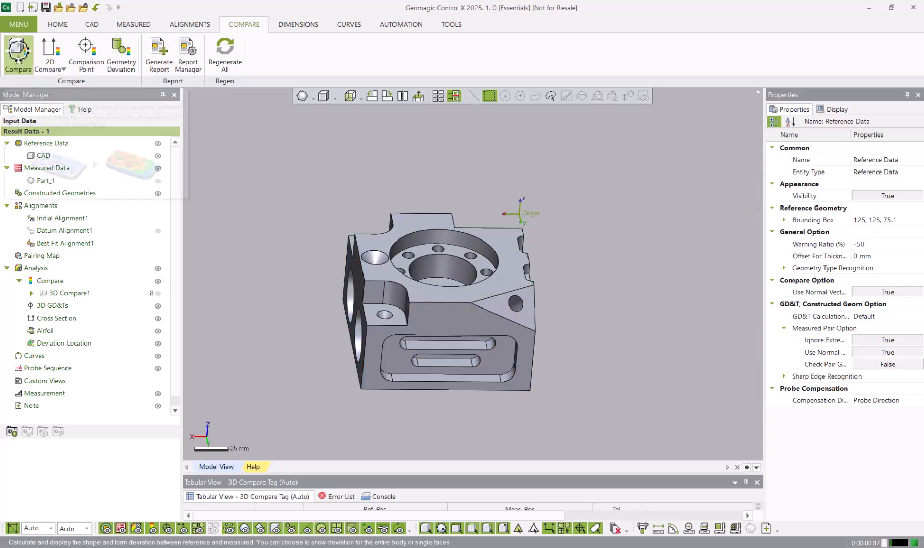
Calculate a new 3D Compare that uses only the block's top face as selected data
{"action": "left_click", "coordinate": [18, 50]}
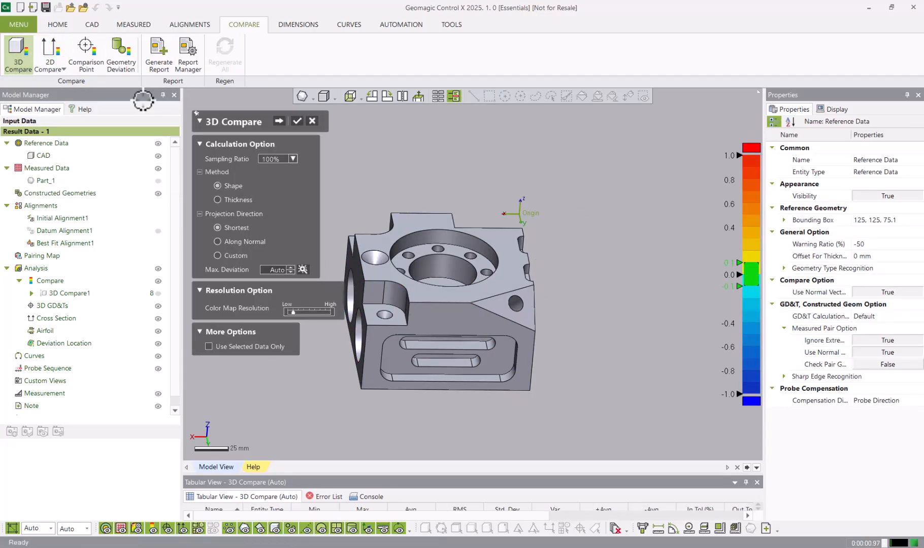
{"action": "right_click_drag", "start_coordinate": [435, 146], "coordinate": [427, 159]}
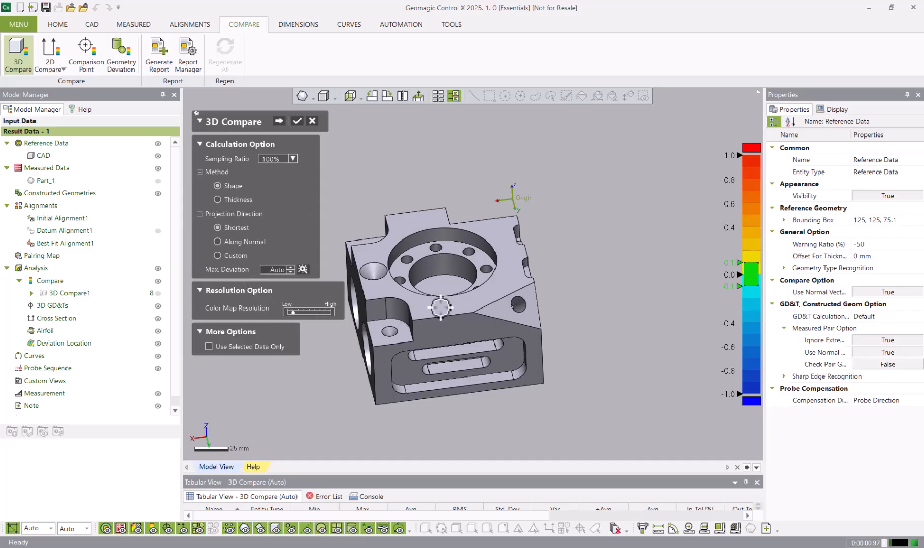
{"action": "left_click", "coordinate": [209, 346]}
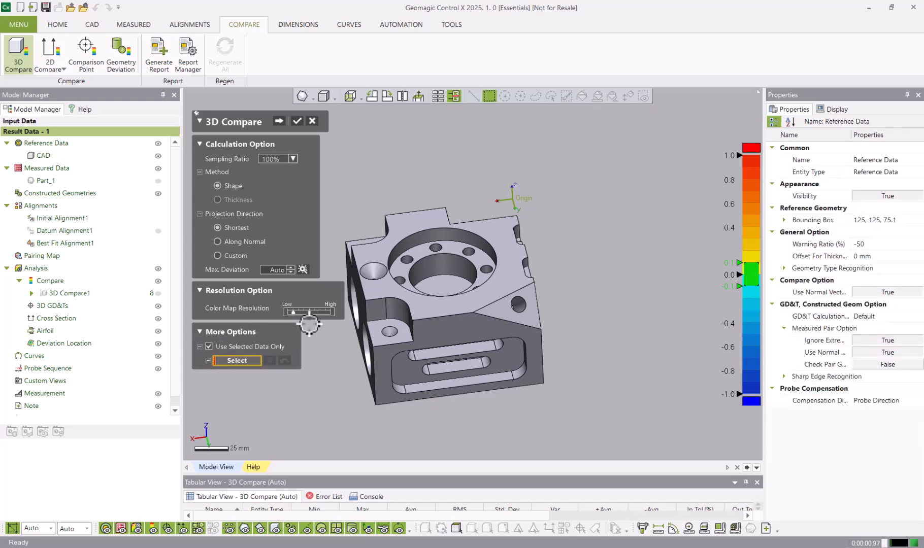
{"action": "left_click", "coordinate": [448, 304]}
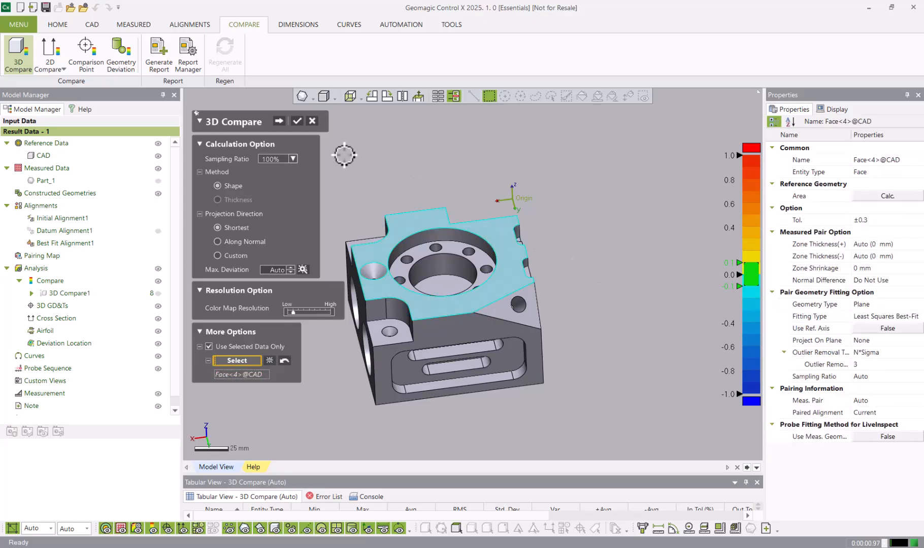
{"action": "left_click", "coordinate": [298, 122]}
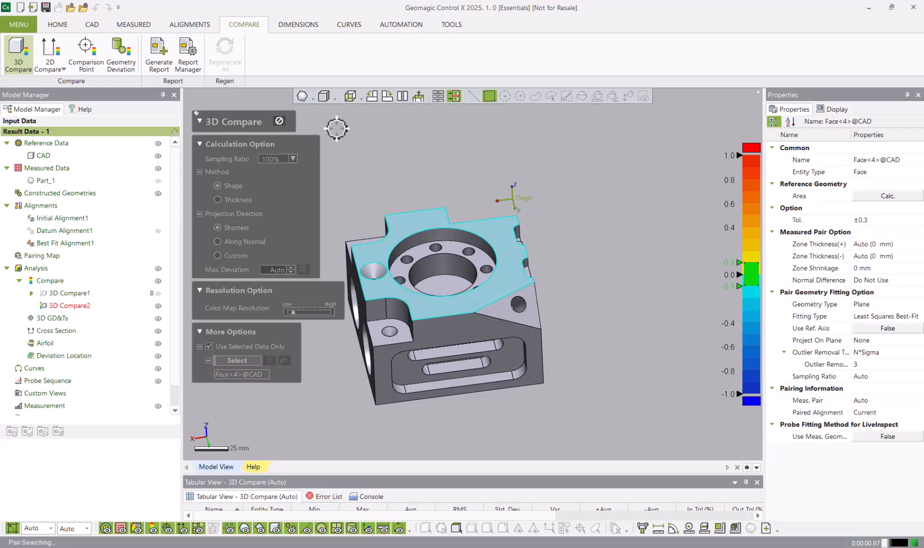
Set the color bar range to 0.75 mm and -0.75 mm with a specific tolerance of ±0.05
{"action": "right_click_drag", "start_coordinate": [573, 171], "coordinate": [580, 246]}
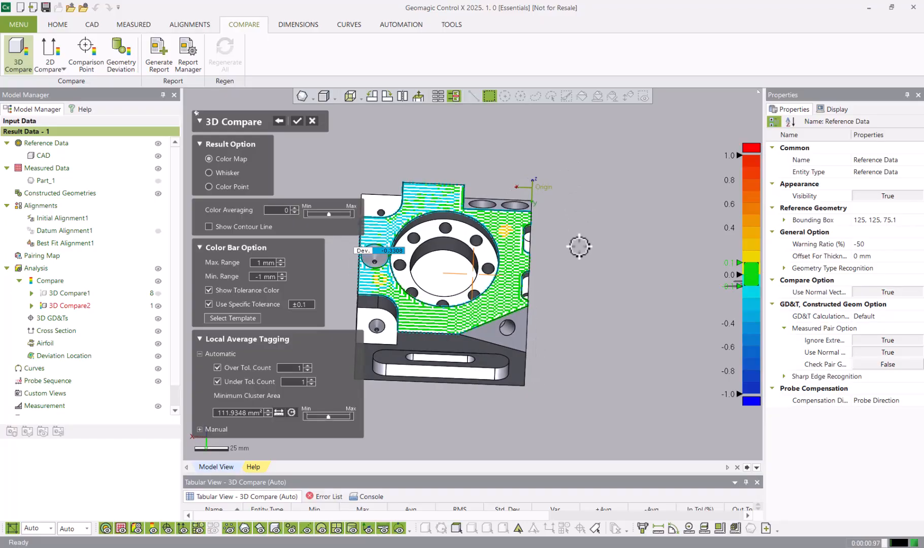
{"action": "right_click_drag", "start_coordinate": [477, 159], "coordinate": [414, 202]}
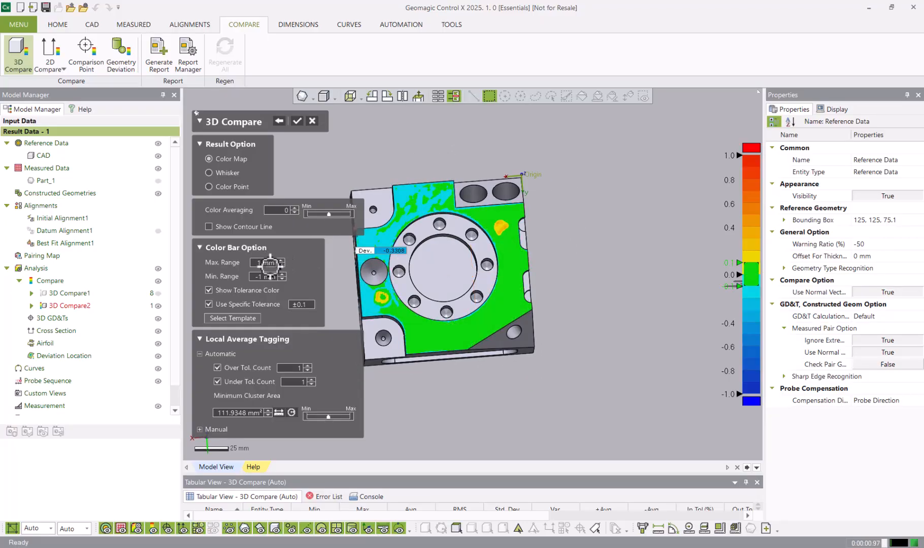
{"action": "double_click", "coordinate": [268, 262]}
{"action": "key", "text": "Return"}
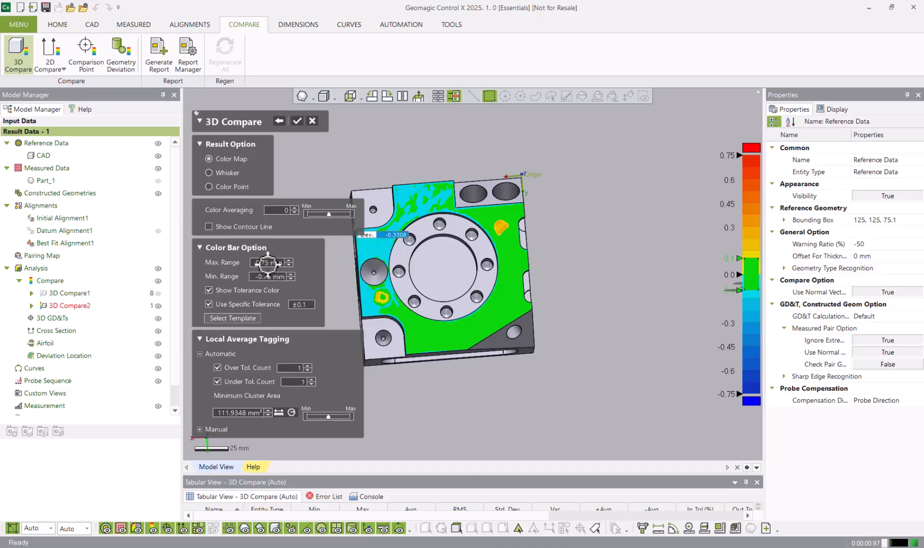
{"action": "double_click", "coordinate": [302, 305]}
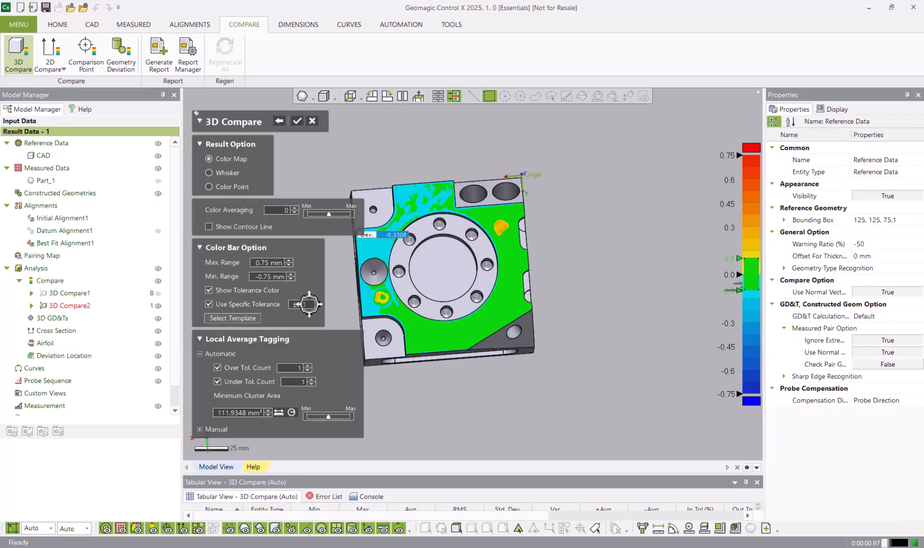
{"action": "left_click_drag", "start_coordinate": [304, 305], "coordinate": [312, 307]}
{"action": "key", "text": "Return"}
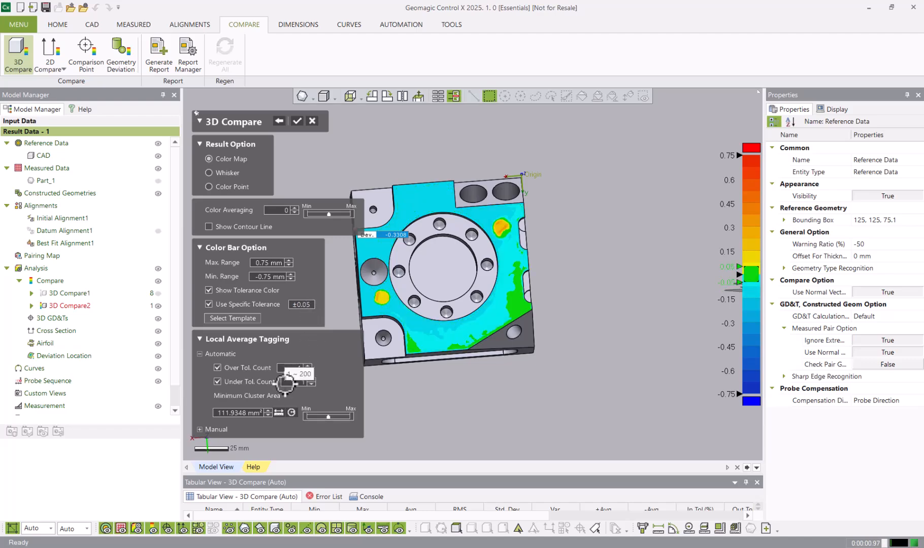
Set the automatic over-tolerance and under-tolerance tag counts to 2 each
{"action": "scroll", "coordinate": [652, 235], "scroll_direction": "down", "scroll_amount": 2}
{"action": "right_click_drag", "start_coordinate": [652, 236], "coordinate": [618, 267]}
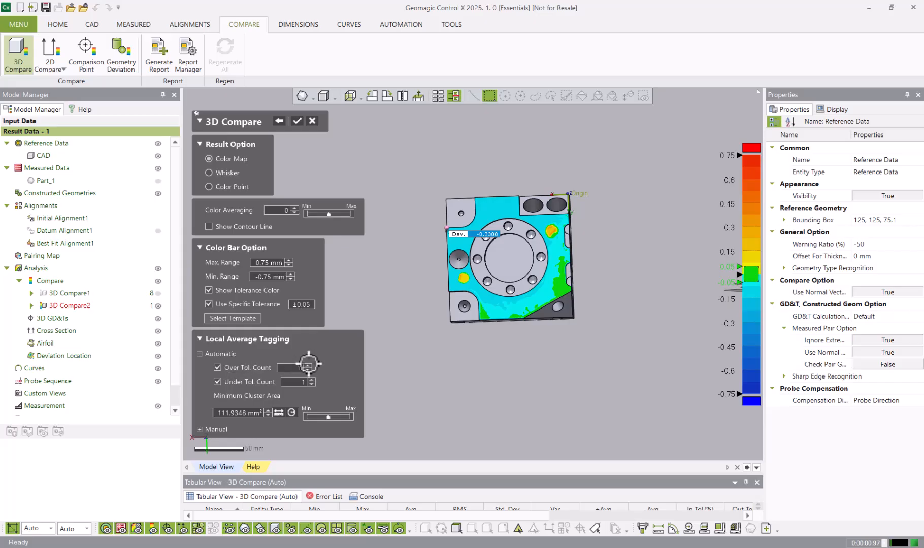
{"action": "double_click", "coordinate": [297, 367]}
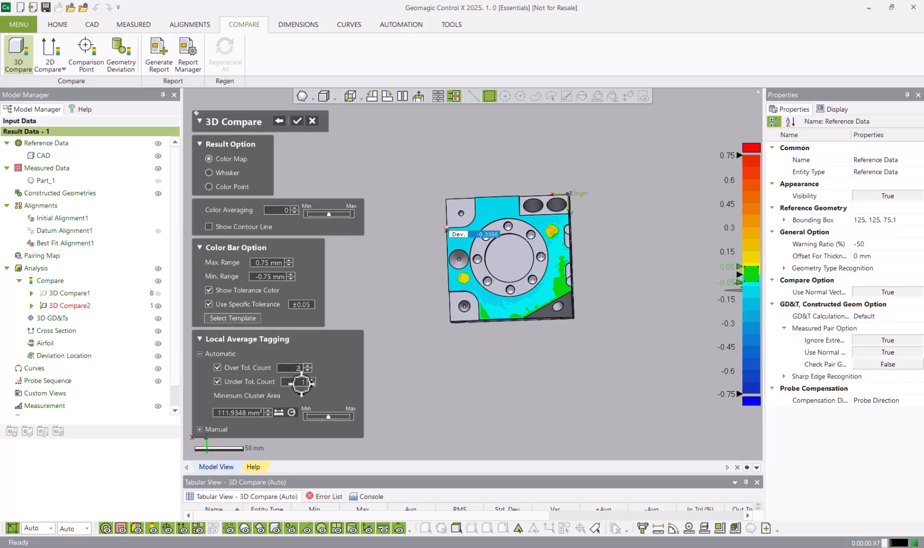
{"action": "double_click", "coordinate": [302, 381]}
{"action": "type", "text": "2"}
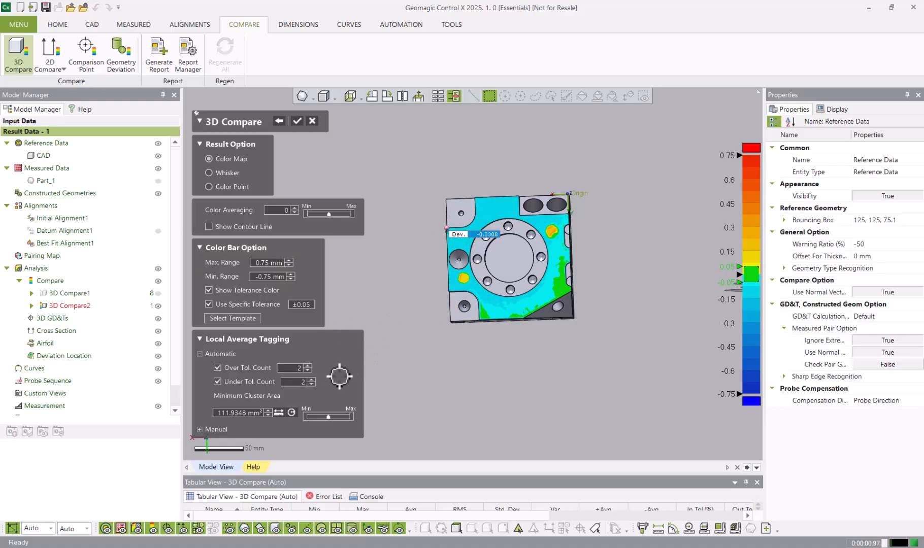
{"action": "right_click_drag", "start_coordinate": [445, 374], "coordinate": [466, 320]}
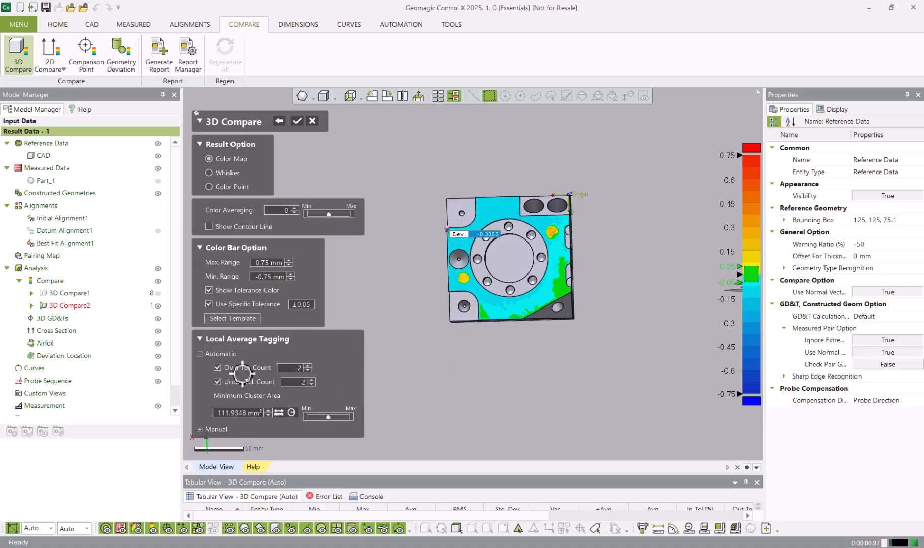
Review the manual tagging patterns and collapse the Local Average Tagging options
{"action": "left_click", "coordinate": [200, 354]}
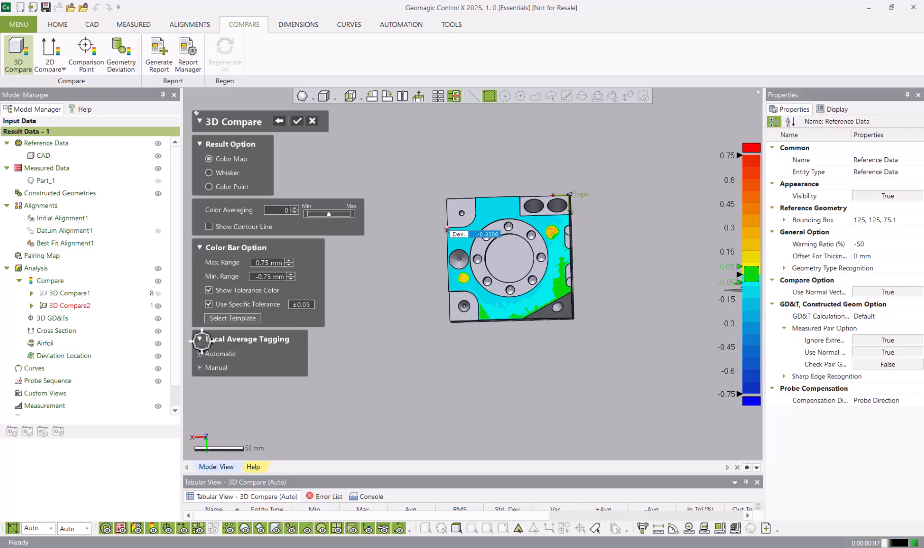
{"action": "left_click", "coordinate": [201, 367]}
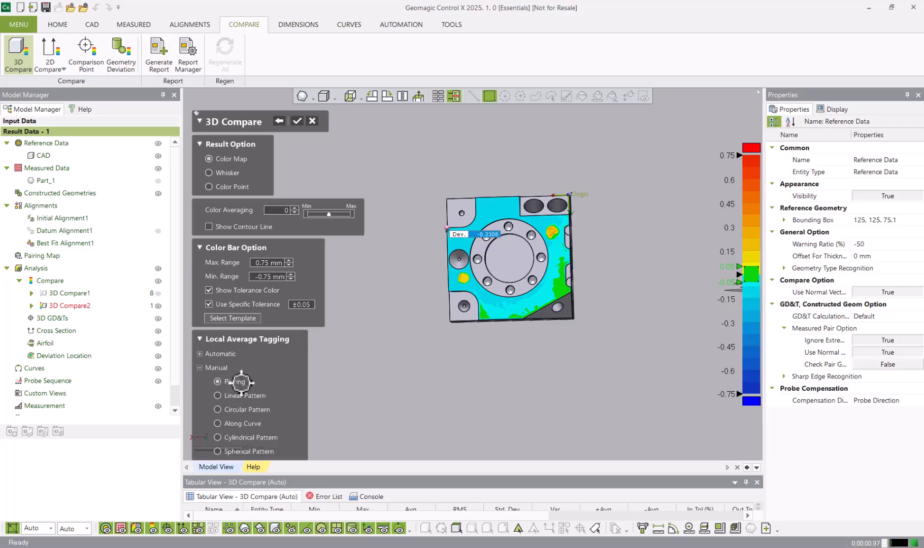
{"action": "left_click", "coordinate": [200, 339]}
{"action": "scroll", "coordinate": [648, 221], "scroll_direction": "up", "scroll_amount": 3}
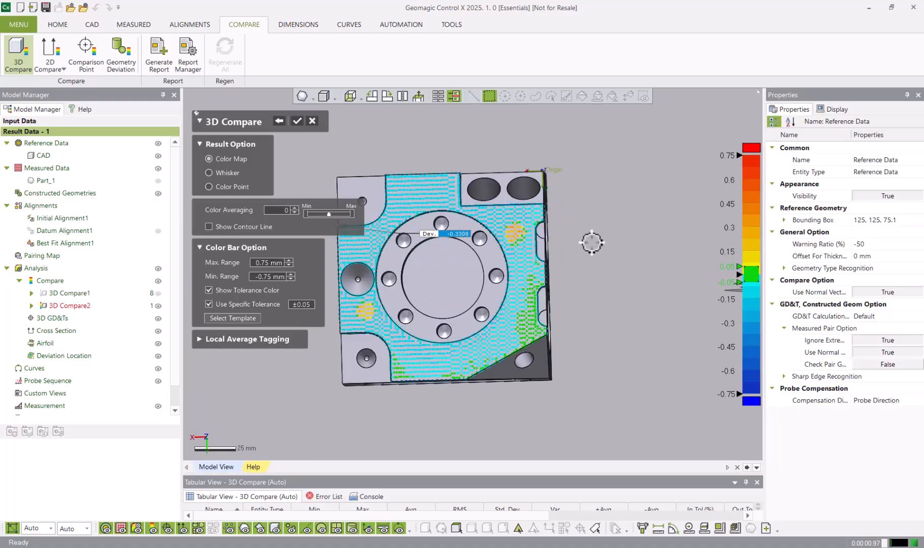
Place deviation tags on the top face beside the chamfered corner, between the bore and side pockets, and near the upper edge
{"action": "left_click", "coordinate": [532, 330]}
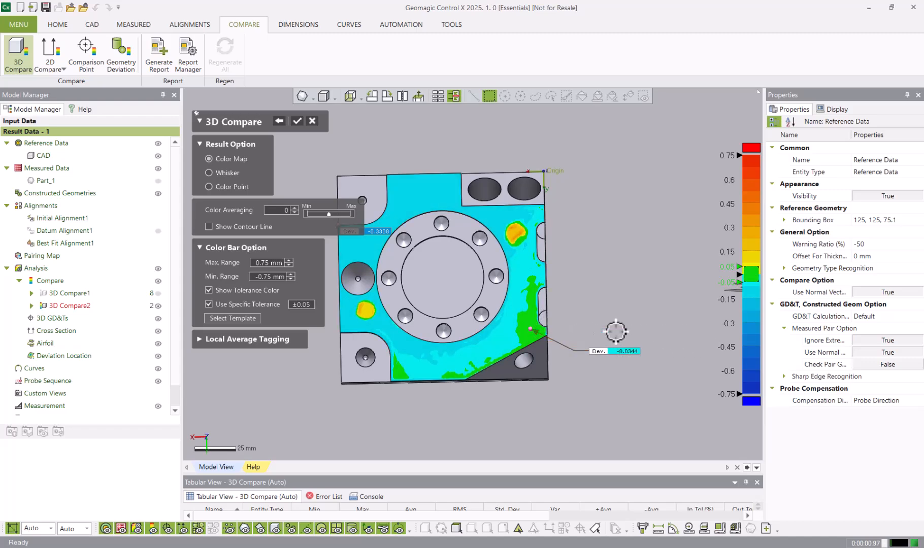
{"action": "left_click", "coordinate": [520, 271]}
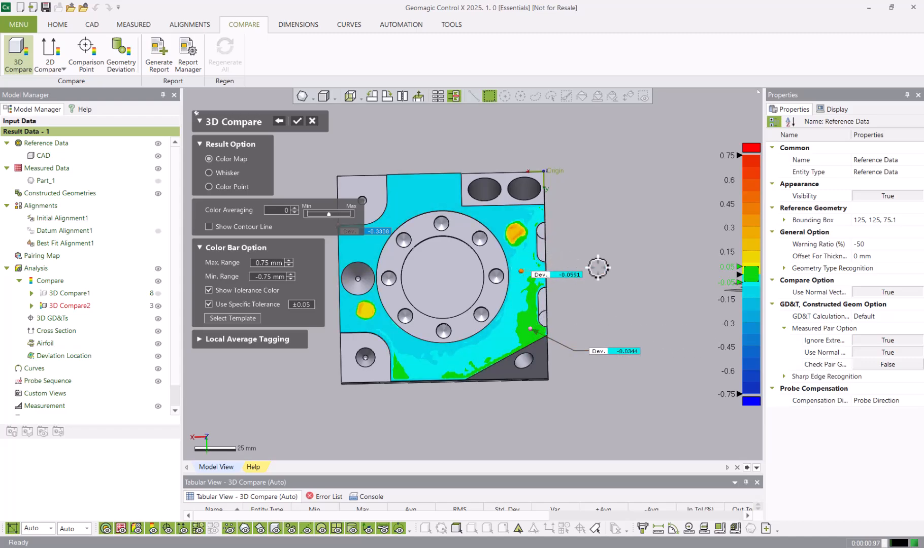
{"action": "left_click", "coordinate": [644, 272]}
{"action": "left_click", "coordinate": [429, 190]}
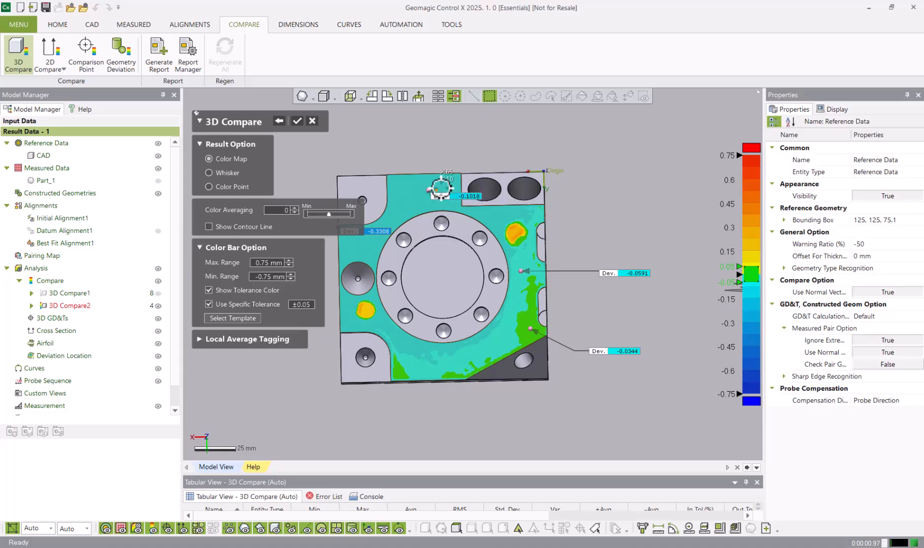
{"action": "left_click", "coordinate": [441, 146]}
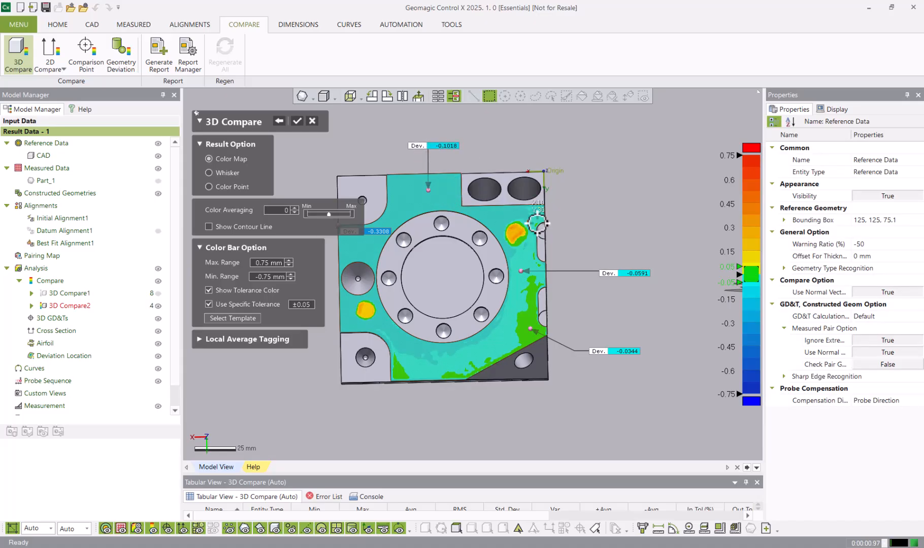
Tag the two yellow-orange spots on the top face and accept the 3D Compare
{"action": "left_click", "coordinate": [513, 230]}
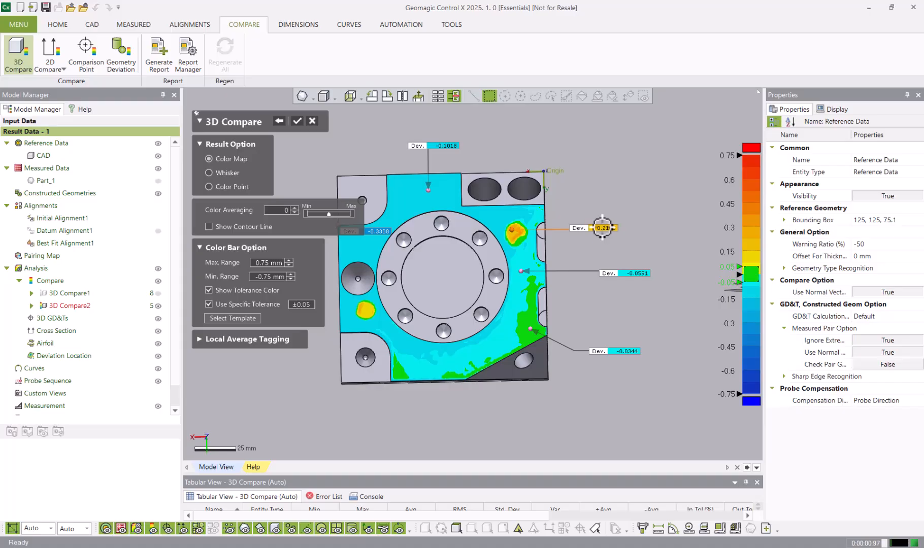
{"action": "left_click", "coordinate": [604, 230]}
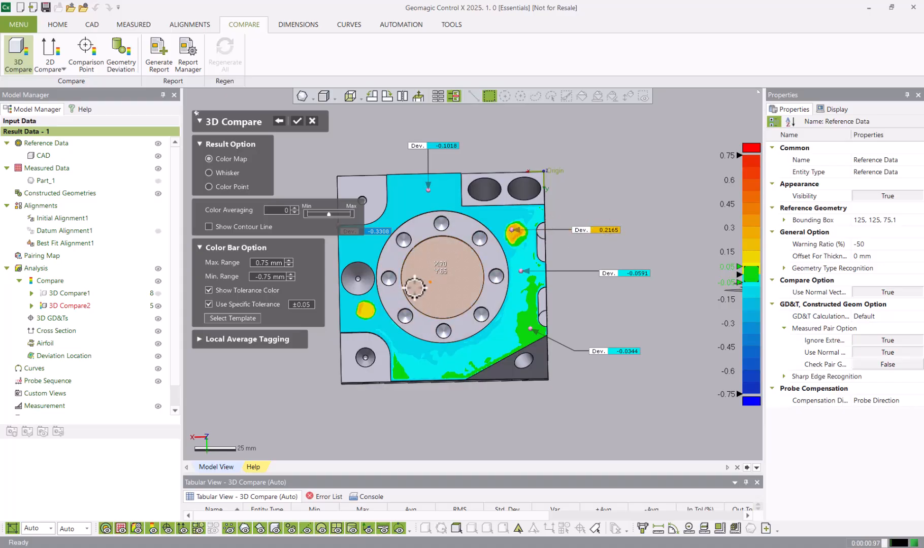
{"action": "left_click", "coordinate": [367, 312]}
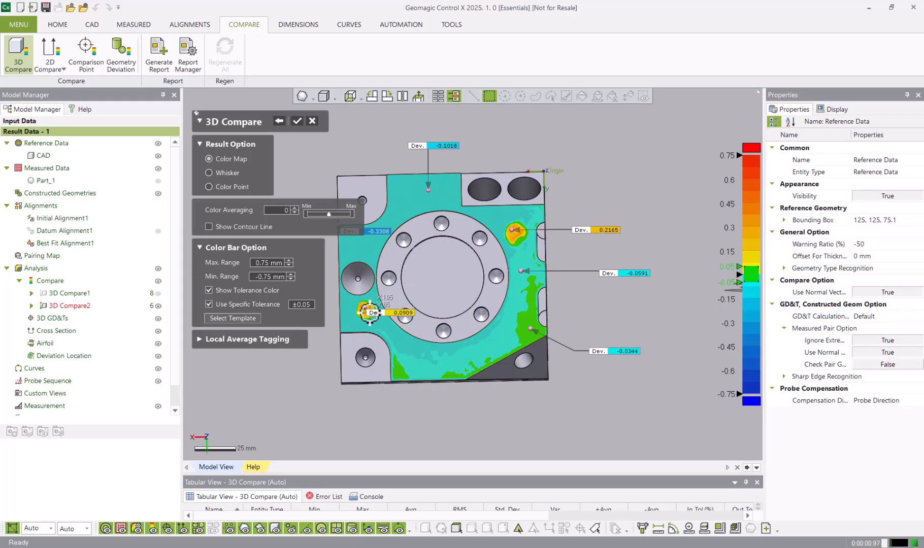
{"action": "left_click", "coordinate": [269, 301]}
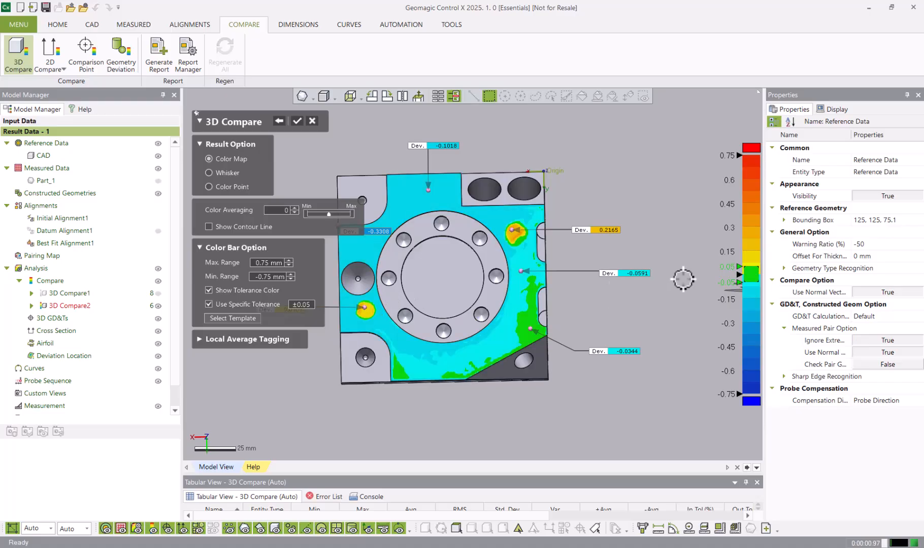
{"action": "scroll", "coordinate": [651, 264], "scroll_direction": "down", "scroll_amount": 2}
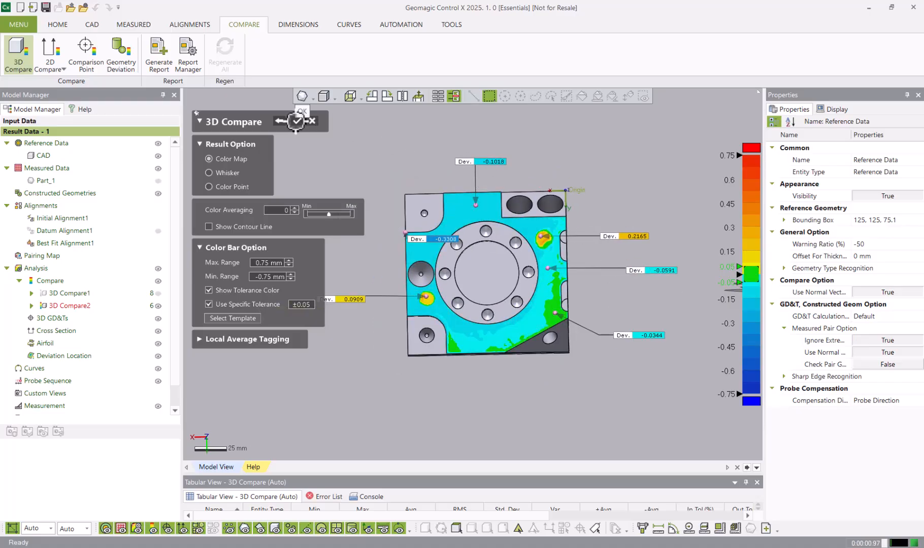
{"action": "left_click", "coordinate": [297, 121]}
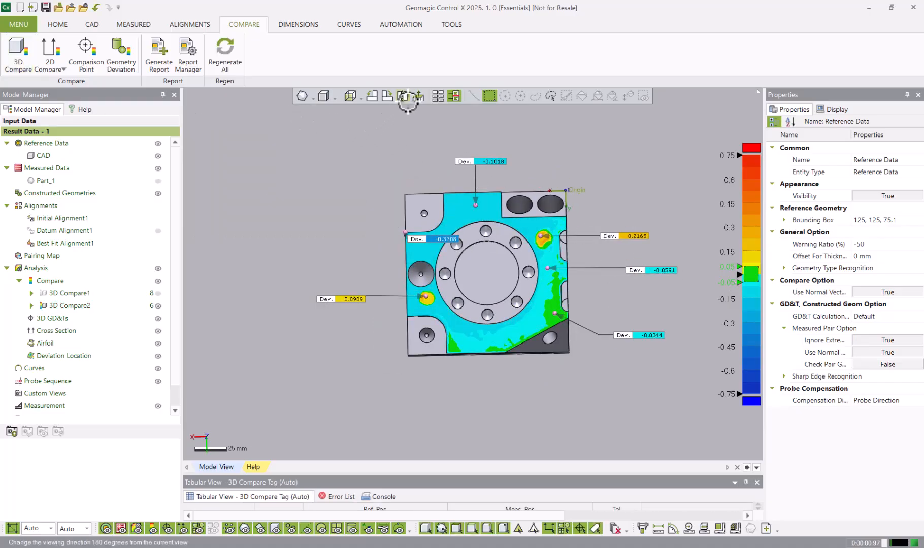
Move the deviation tag covering the top face off the block and line up the three tags on the opposite side
{"action": "left_click", "coordinate": [416, 95]}
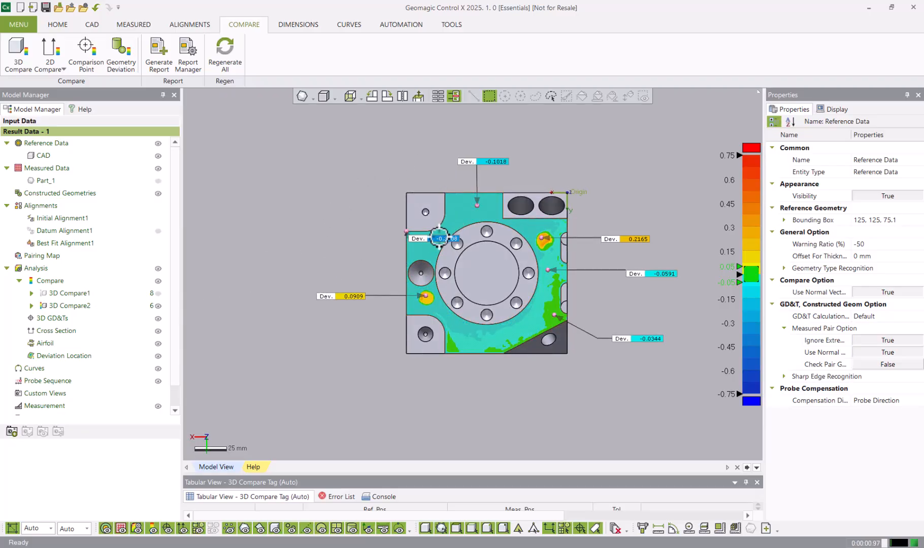
{"action": "left_click_drag", "start_coordinate": [432, 239], "coordinate": [312, 235]}
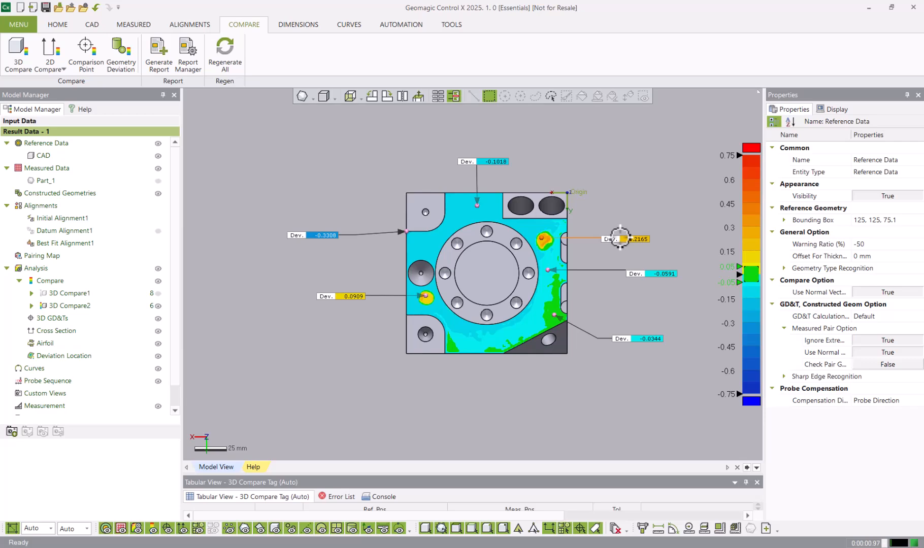
{"action": "left_click_drag", "start_coordinate": [620, 238], "coordinate": [630, 239]}
{"action": "left_click_drag", "start_coordinate": [646, 273], "coordinate": [633, 271]}
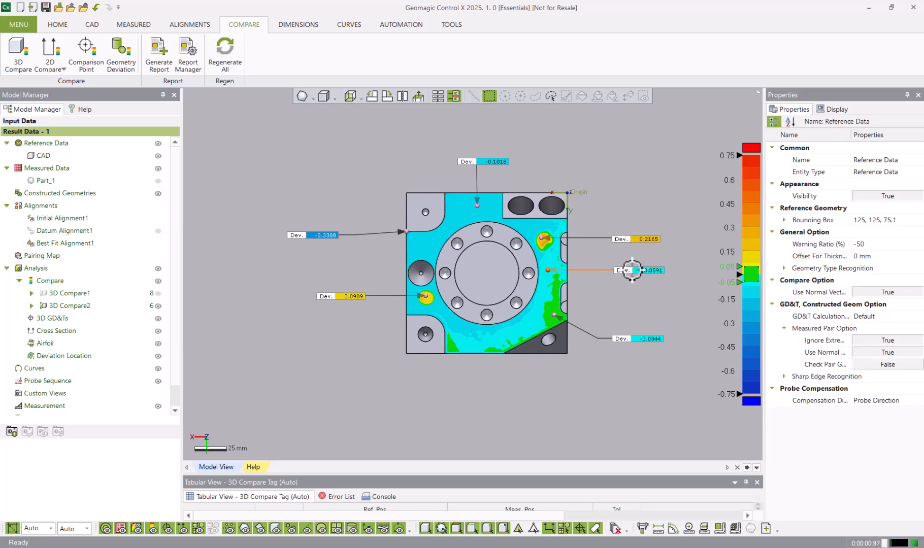
{"action": "left_click_drag", "start_coordinate": [624, 339], "coordinate": [625, 315]}
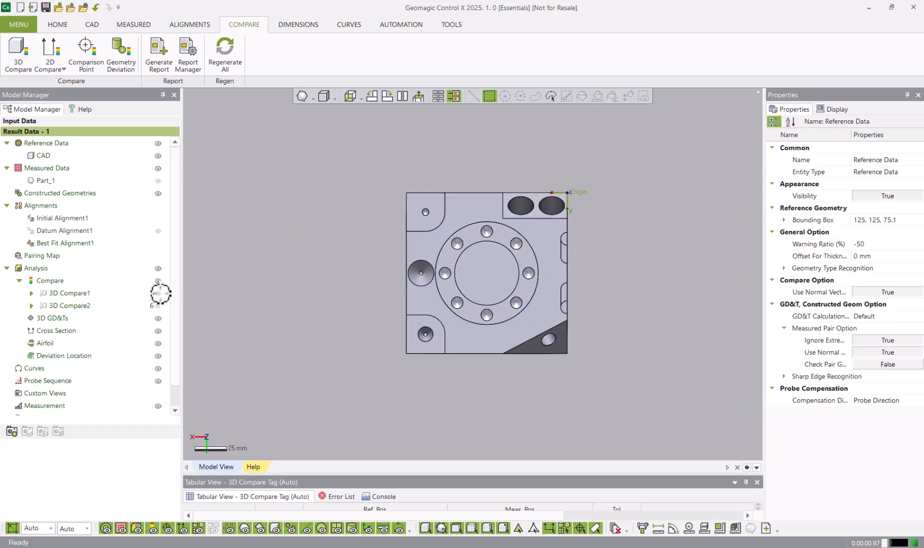
Display the 3D Compare1 color map to examine the whole-part deviations, and hide it again
{"action": "left_click", "coordinate": [161, 294]}
{"action": "right_click_drag", "start_coordinate": [493, 350], "coordinate": [511, 243]}
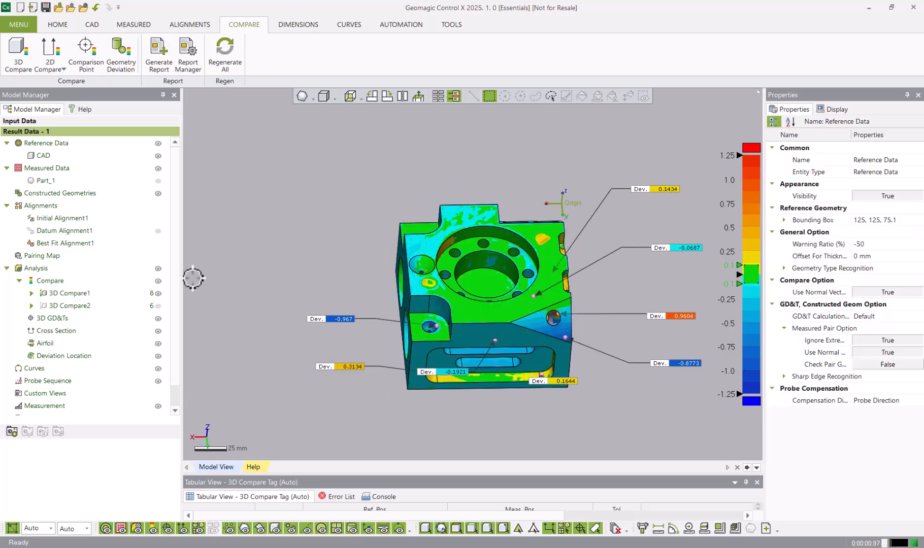
{"action": "left_click", "coordinate": [158, 293]}
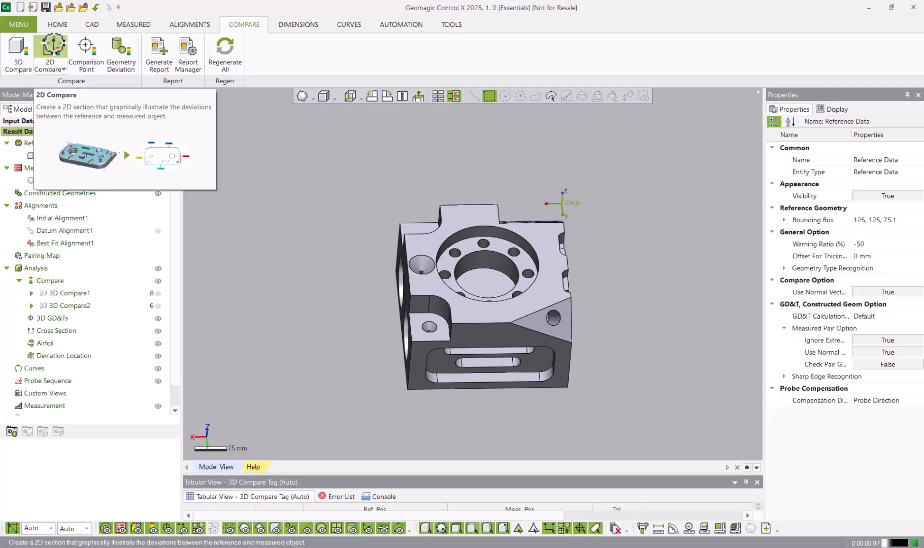
Start a 2D Compare with an offset section that uses the block's top face as the base plane
{"action": "left_click", "coordinate": [50, 46]}
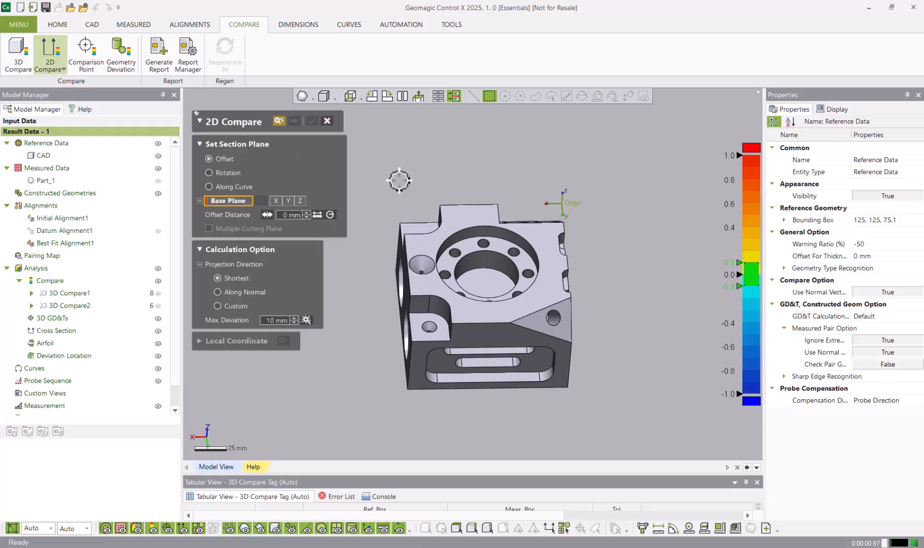
{"action": "scroll", "coordinate": [399, 181], "scroll_direction": "up", "scroll_amount": 3}
{"action": "scroll", "coordinate": [514, 210], "scroll_direction": "down", "scroll_amount": 2}
{"action": "right_click_drag", "start_coordinate": [602, 305], "coordinate": [356, 204]}
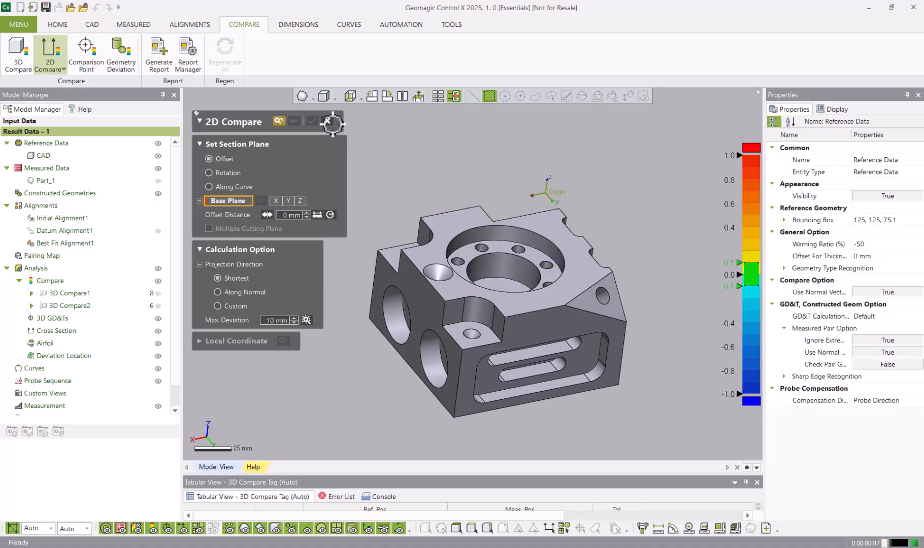
{"action": "left_click", "coordinate": [464, 222]}
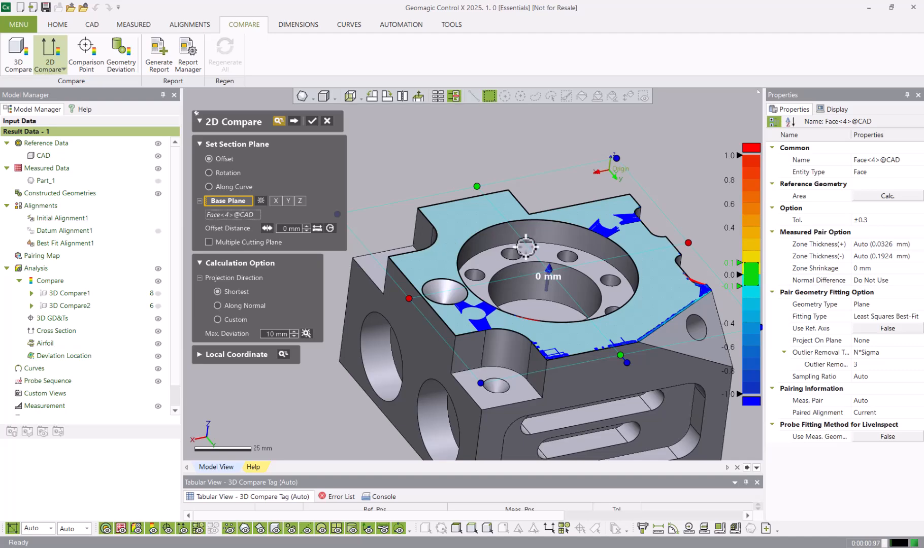
Offset the section plane 2 mm below the top face and calculate the 2D Compare
{"action": "scroll", "coordinate": [496, 204], "scroll_direction": "up", "scroll_amount": 3}
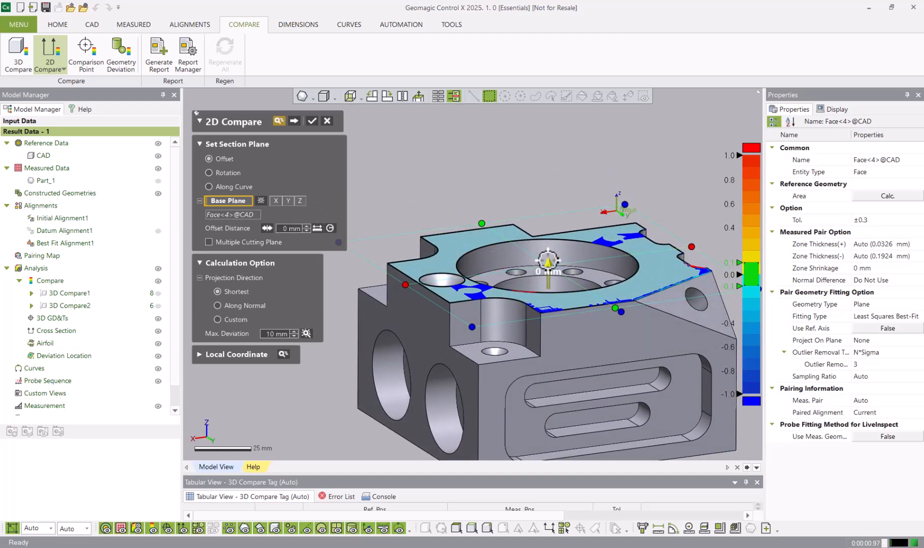
{"action": "left_click_drag", "start_coordinate": [548, 260], "coordinate": [546, 266]}
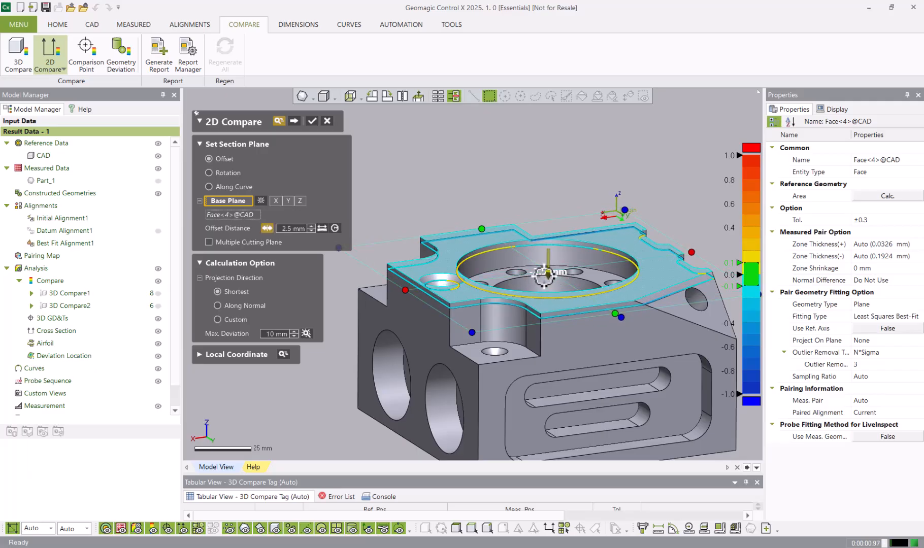
{"action": "double_click", "coordinate": [300, 229]}
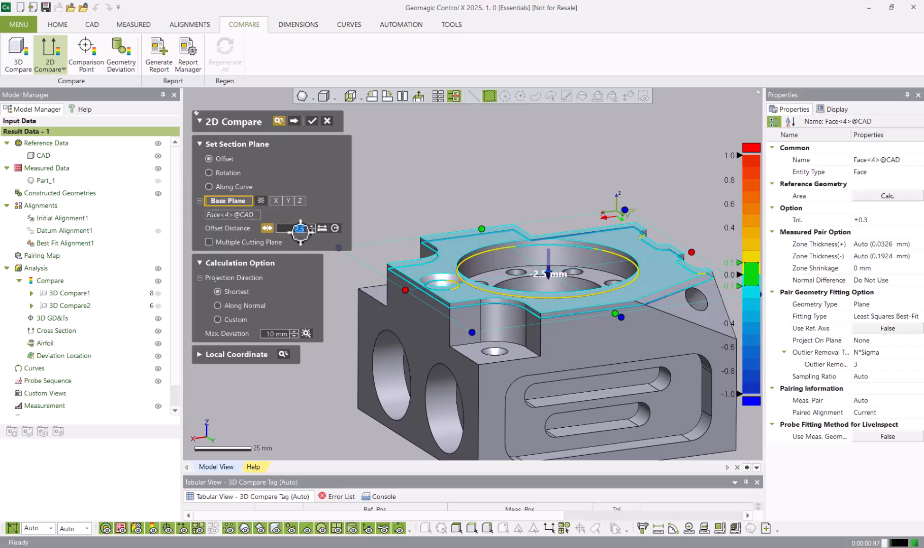
{"action": "type", "text": "2.0"}
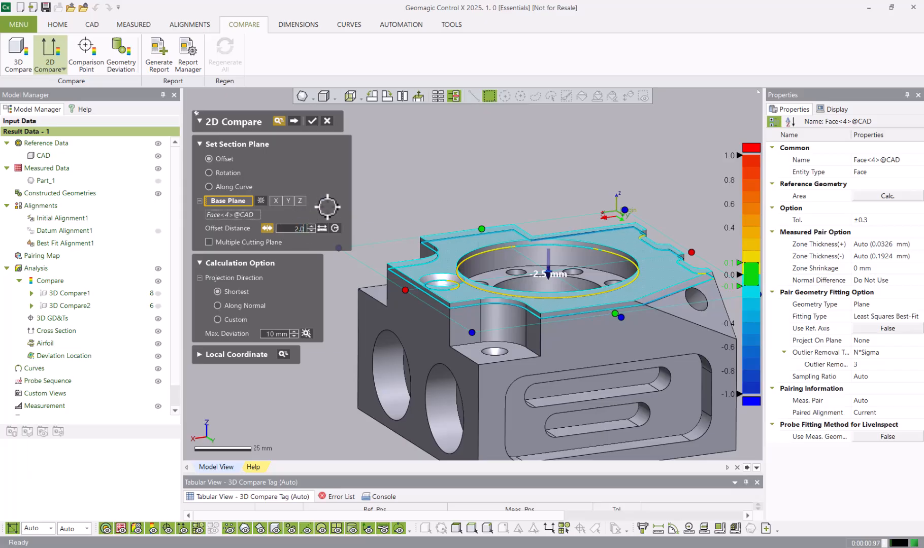
{"action": "key", "text": "Return"}
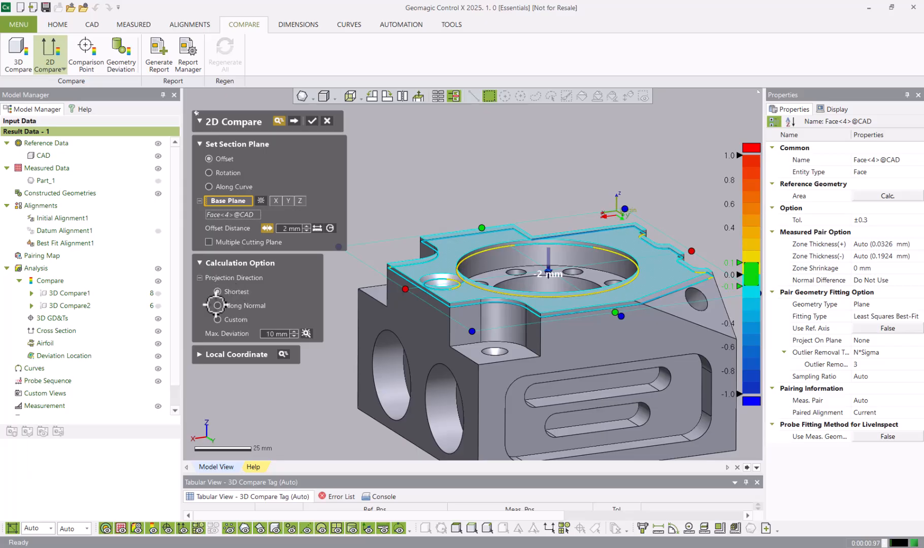
{"action": "left_click", "coordinate": [294, 121]}
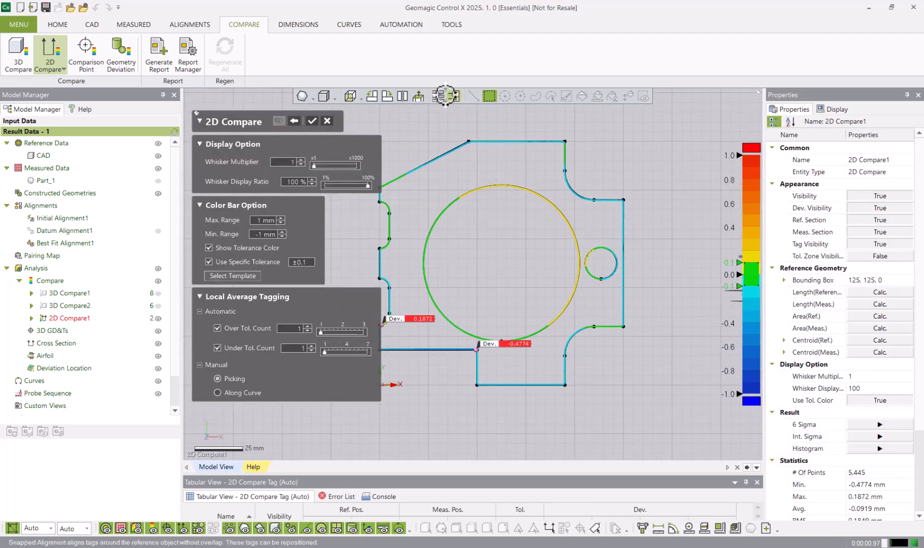
Inspect the whiskers along the section outline and set the whisker multiplier to 10
{"action": "left_click", "coordinate": [389, 95]}
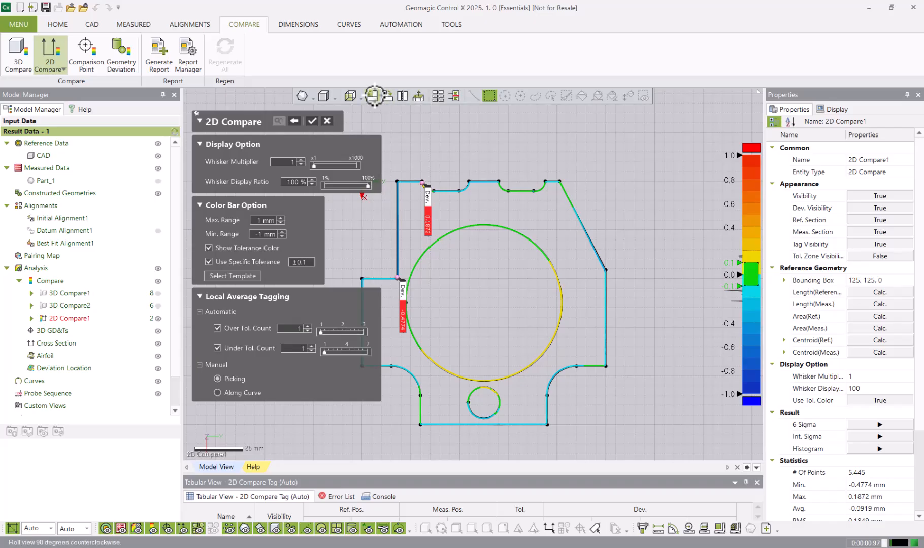
{"action": "left_click", "coordinate": [374, 96]}
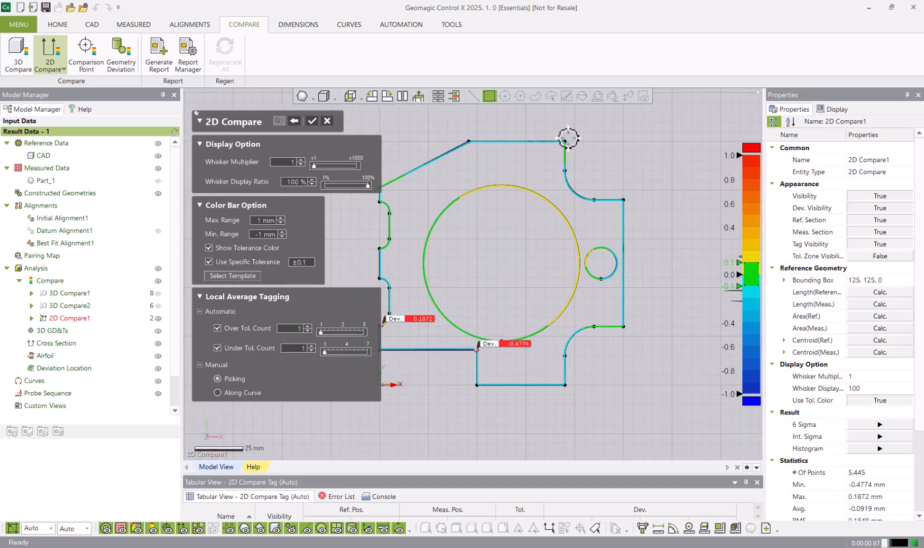
{"action": "scroll", "coordinate": [535, 140], "scroll_direction": "up", "scroll_amount": 10}
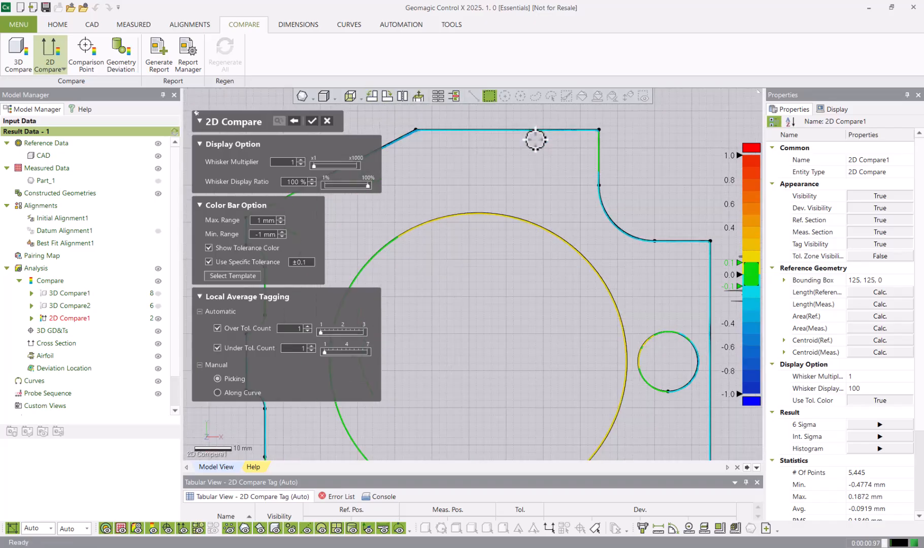
{"action": "scroll", "coordinate": [611, 281], "scroll_direction": "up", "scroll_amount": 4}
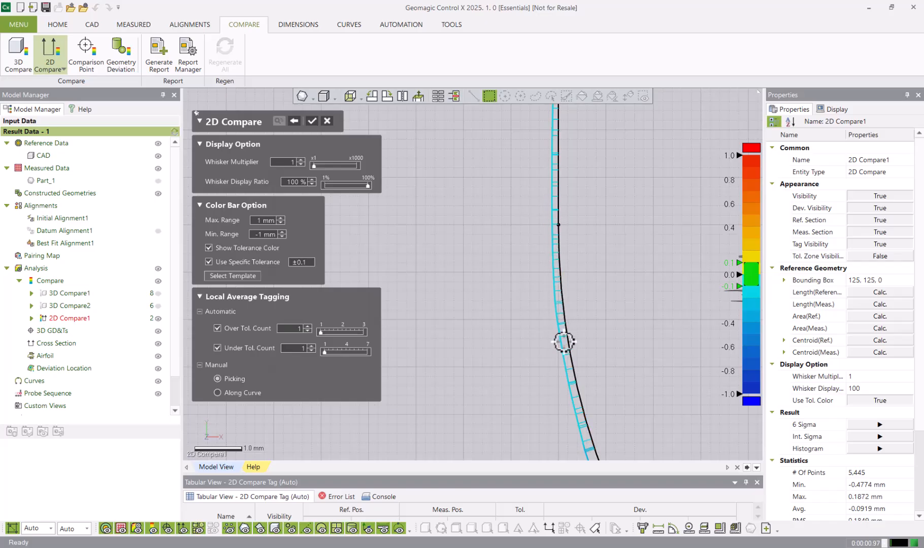
{"action": "scroll", "coordinate": [572, 376], "scroll_direction": "down", "scroll_amount": 5}
{"action": "scroll", "coordinate": [553, 242], "scroll_direction": "down", "scroll_amount": 8}
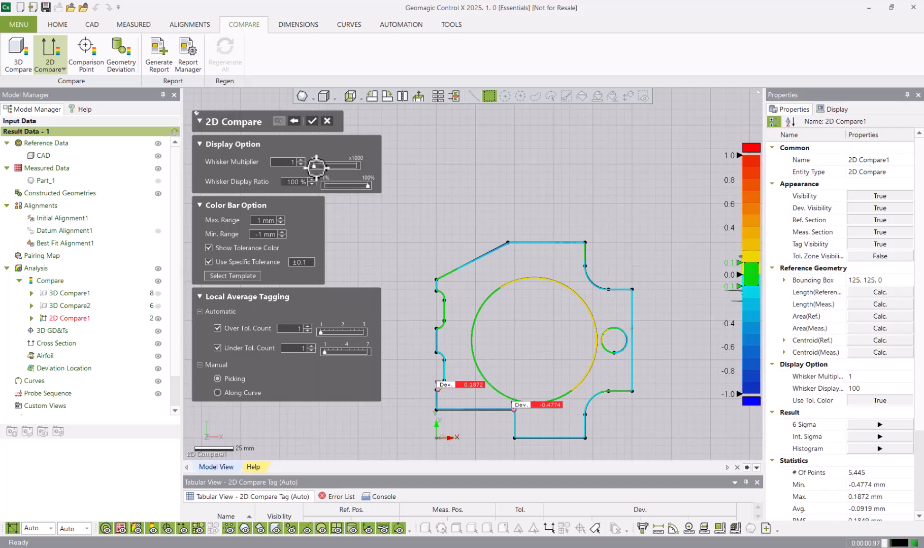
{"action": "left_click_drag", "start_coordinate": [315, 166], "coordinate": [328, 168]}
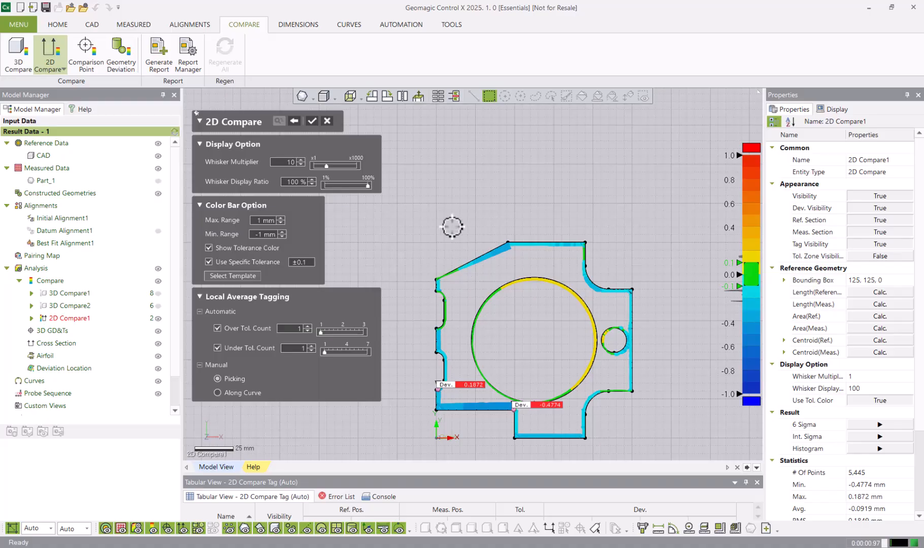
Tag the deviations on the section's top, right, bottom and recessed lower-left edges and on the large bore
{"action": "scroll", "coordinate": [449, 223], "scroll_direction": "down", "scroll_amount": 1}
{"action": "scroll", "coordinate": [459, 204], "scroll_direction": "down", "scroll_amount": 1}
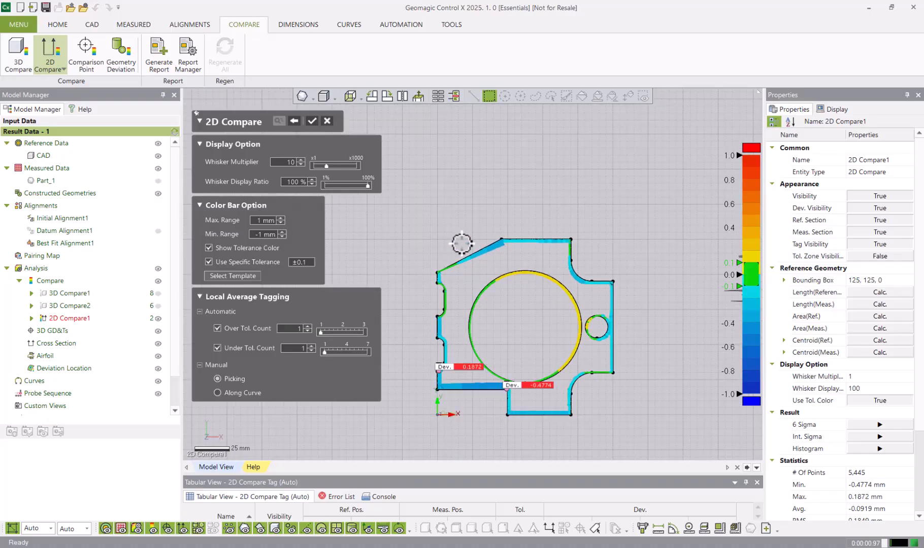
{"action": "left_click", "coordinate": [522, 240]}
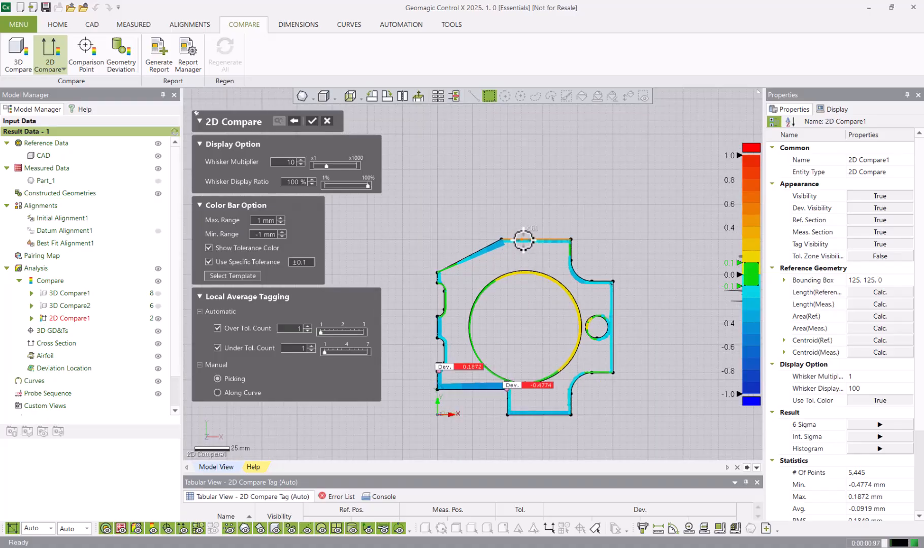
{"action": "left_click", "coordinate": [614, 295]}
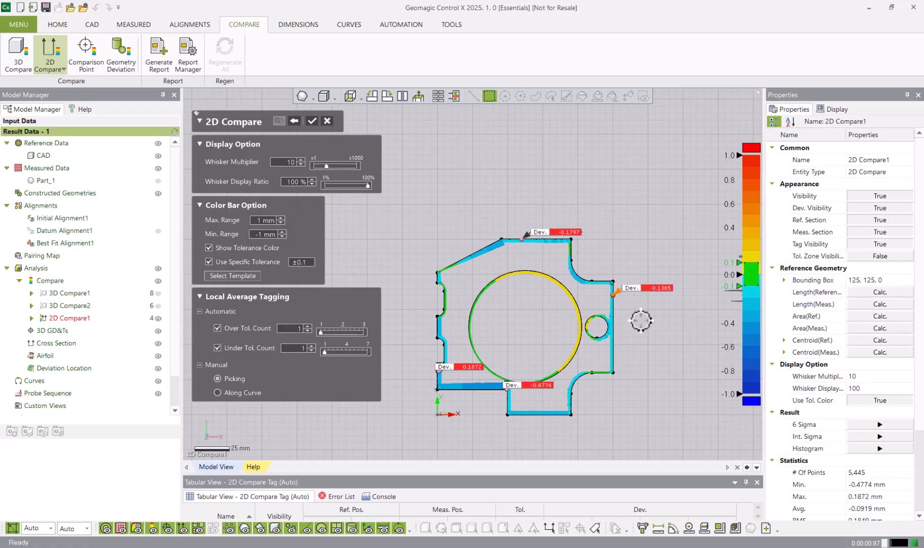
{"action": "left_click", "coordinate": [541, 414]}
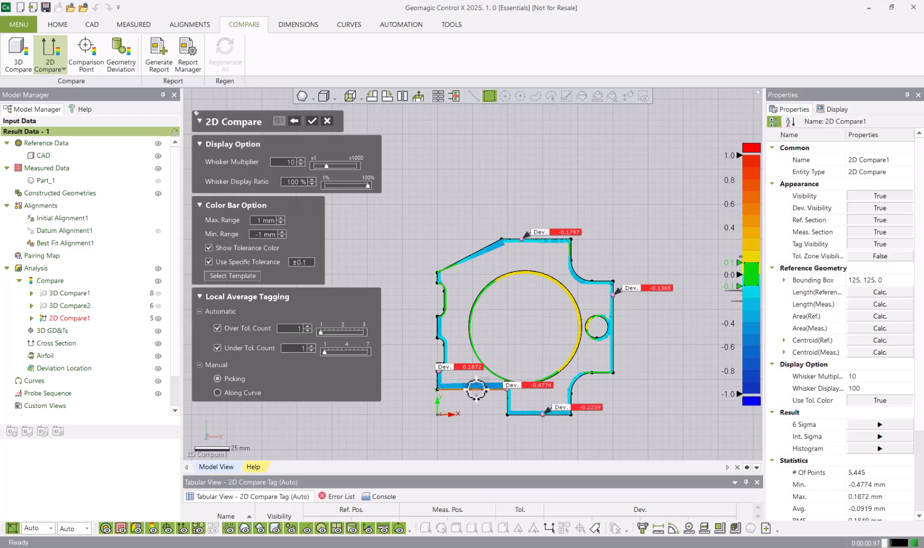
{"action": "left_click", "coordinate": [473, 389]}
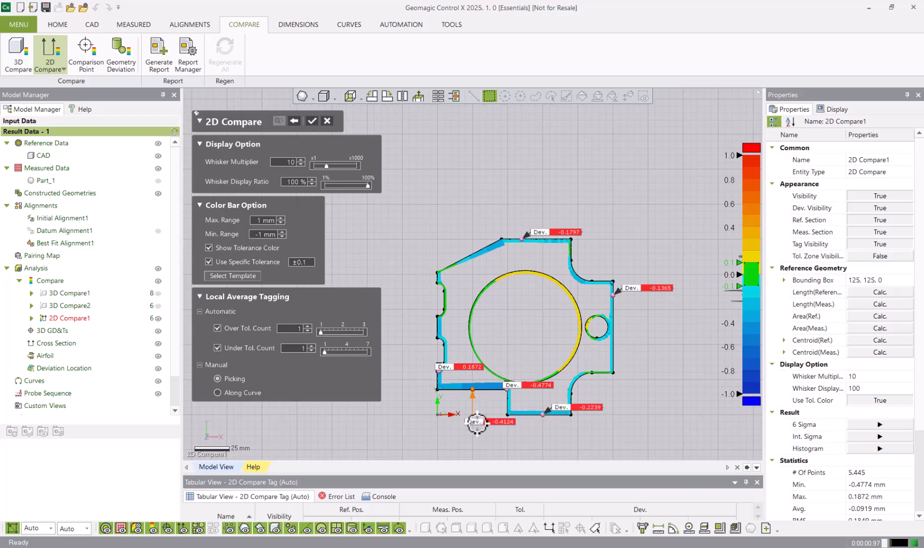
{"action": "left_click", "coordinate": [463, 441]}
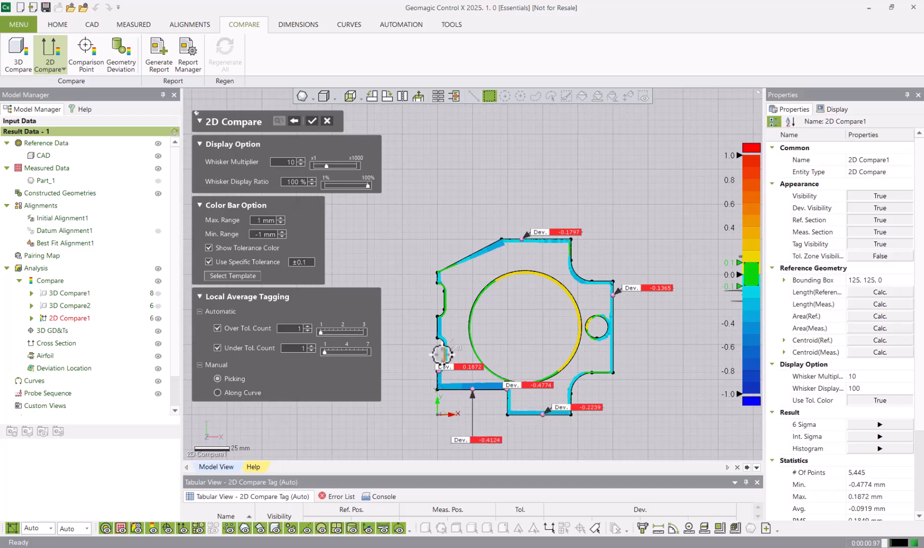
{"action": "left_click", "coordinate": [469, 323]}
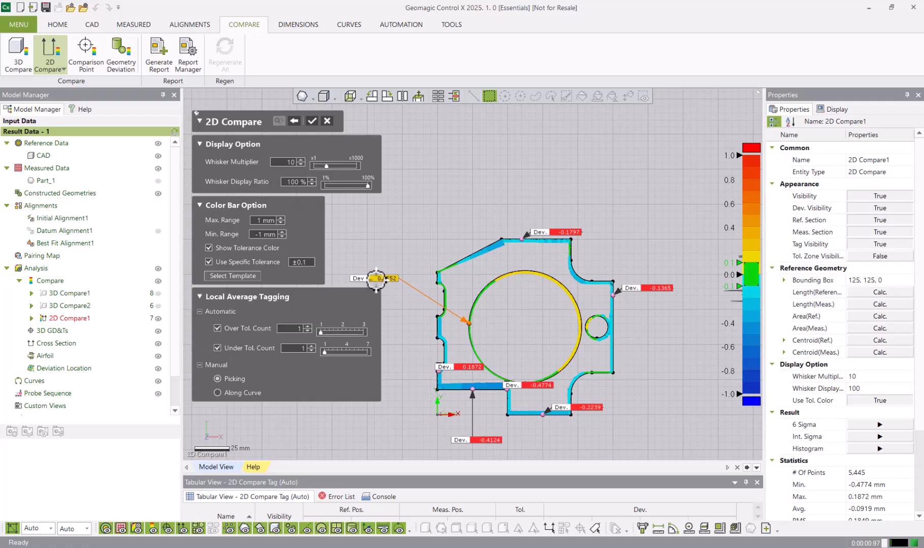
{"action": "left_click", "coordinate": [376, 322]}
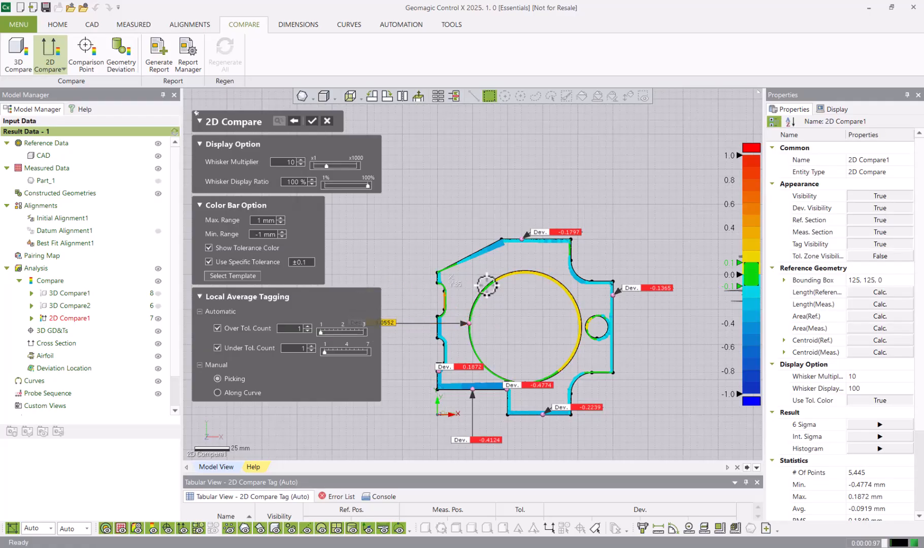
Move the top-edge and right-edge tags outward from the section outline and add a deviation tag on the upper-right fillet
{"action": "left_click", "coordinate": [539, 232]}
{"action": "left_click", "coordinate": [510, 183]}
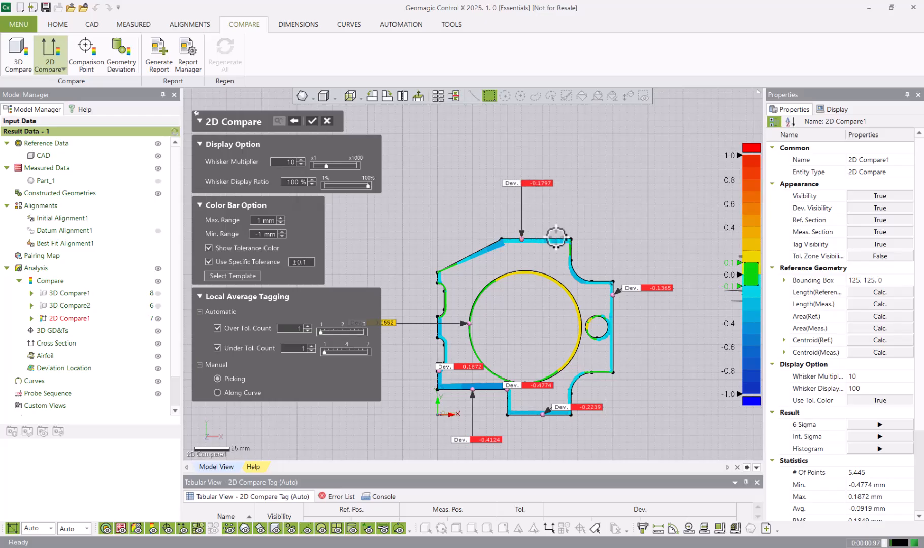
{"action": "left_click", "coordinate": [577, 273]}
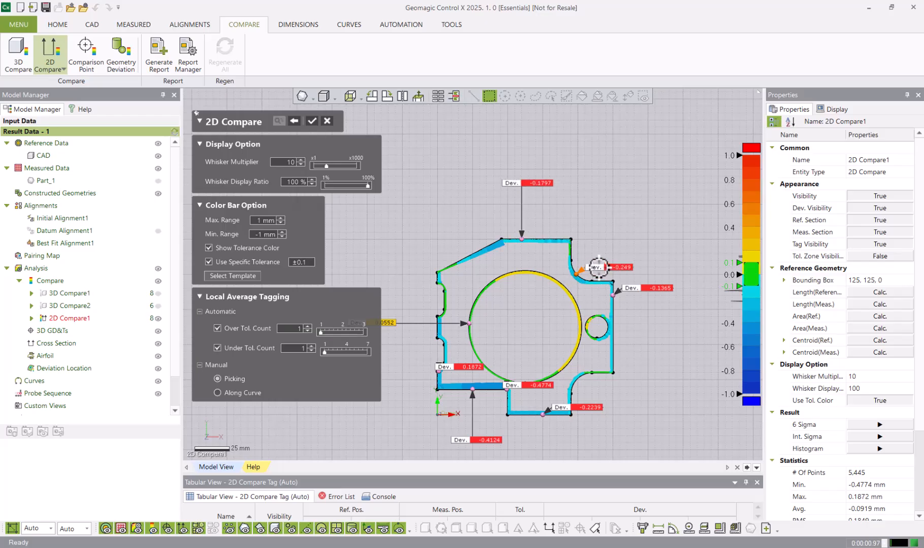
{"action": "left_click", "coordinate": [625, 243]}
{"action": "left_click", "coordinate": [634, 288]}
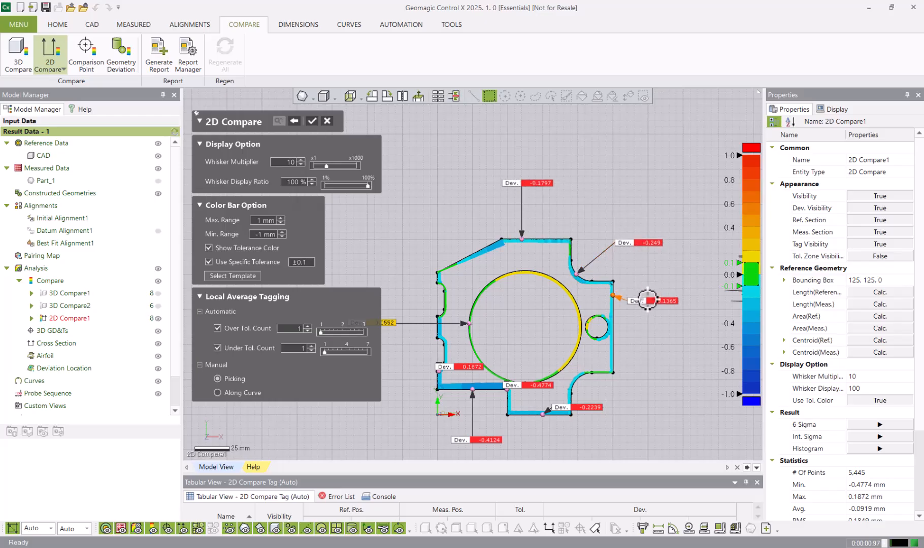
{"action": "left_click", "coordinate": [655, 295]}
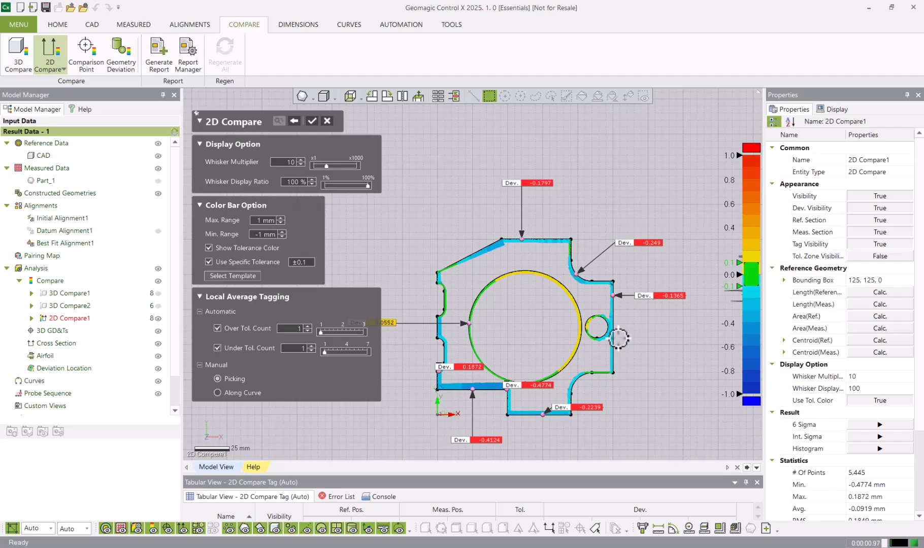
Move the tags of the bottom edge, the recessed lower-left edge and its inner corner below the section outline
{"action": "left_click", "coordinate": [590, 407]}
{"action": "left_click", "coordinate": [566, 436]}
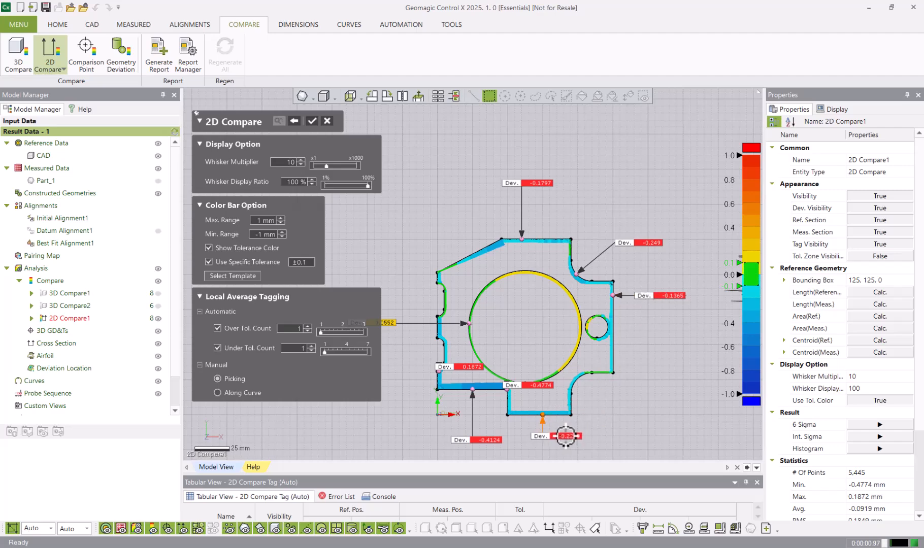
{"action": "left_click", "coordinate": [471, 435]}
{"action": "left_click", "coordinate": [471, 426]}
{"action": "left_click", "coordinate": [529, 386]}
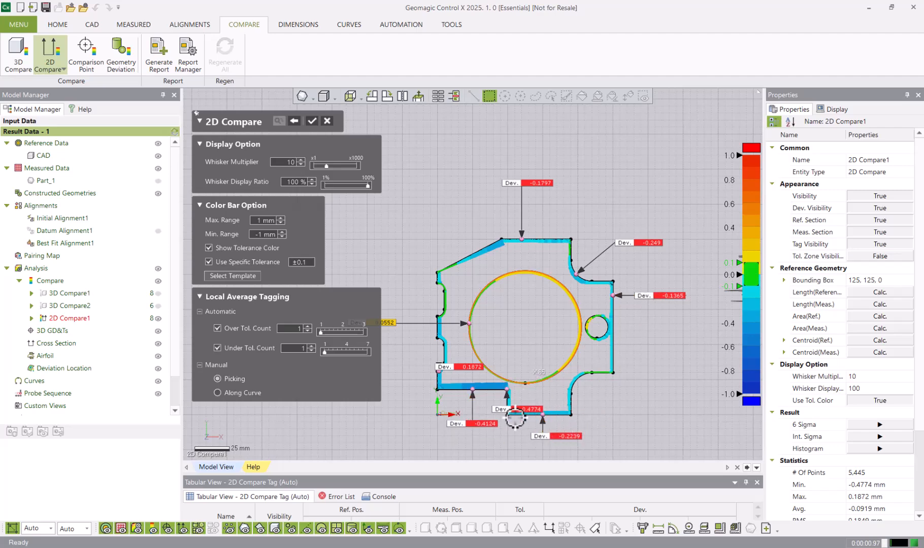
{"action": "left_click", "coordinate": [498, 449]}
Place the large bore's tag beside the section outline, clear of the settings dialog, and accept the 2D Compare
{"action": "left_click", "coordinate": [390, 323]}
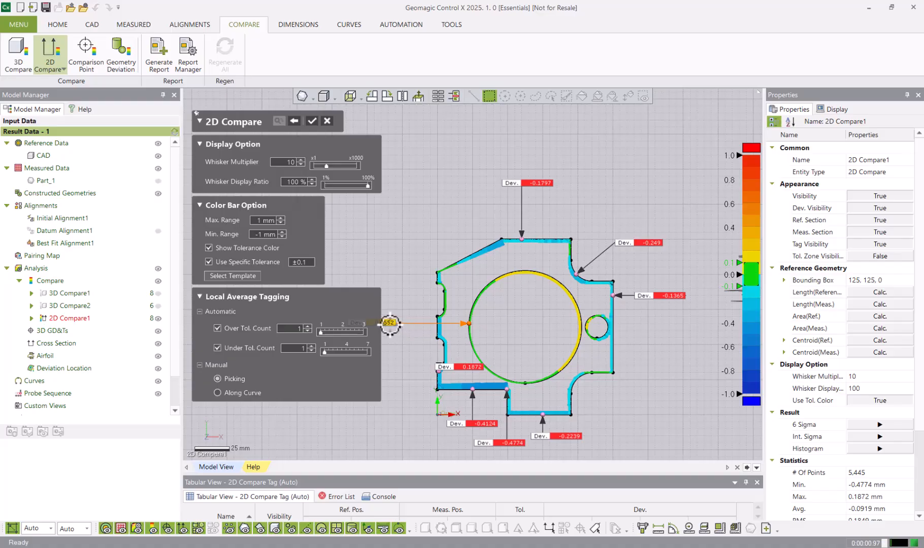
{"action": "left_click", "coordinate": [421, 326]}
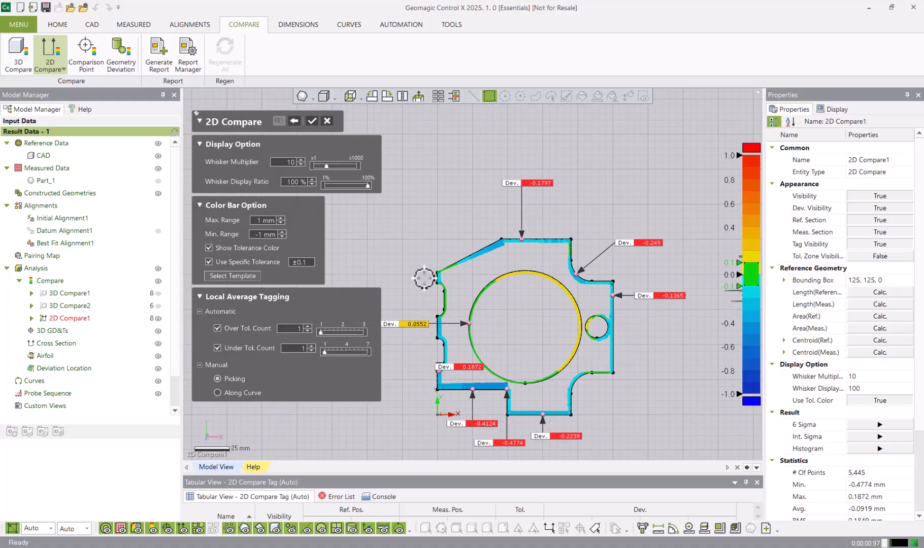
{"action": "scroll", "coordinate": [424, 278], "scroll_direction": "down", "scroll_amount": 1}
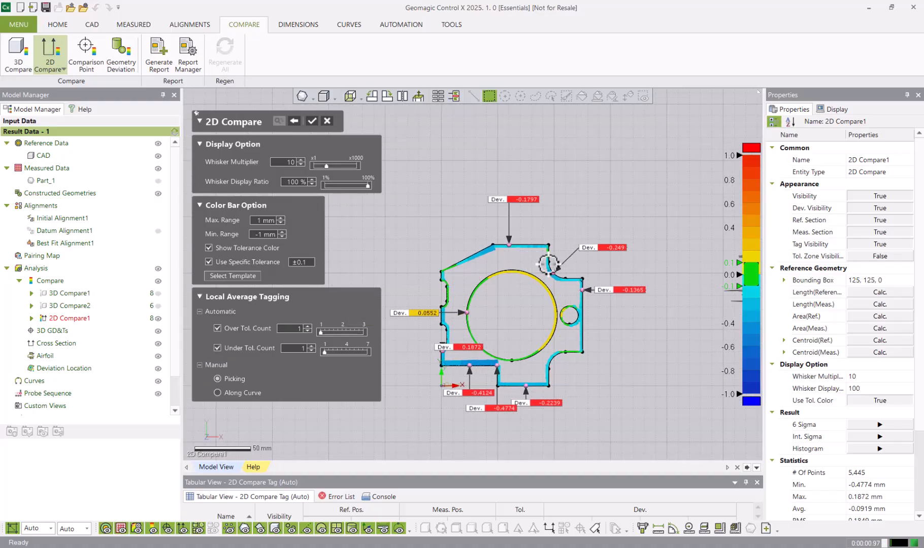
{"action": "left_click", "coordinate": [412, 313]}
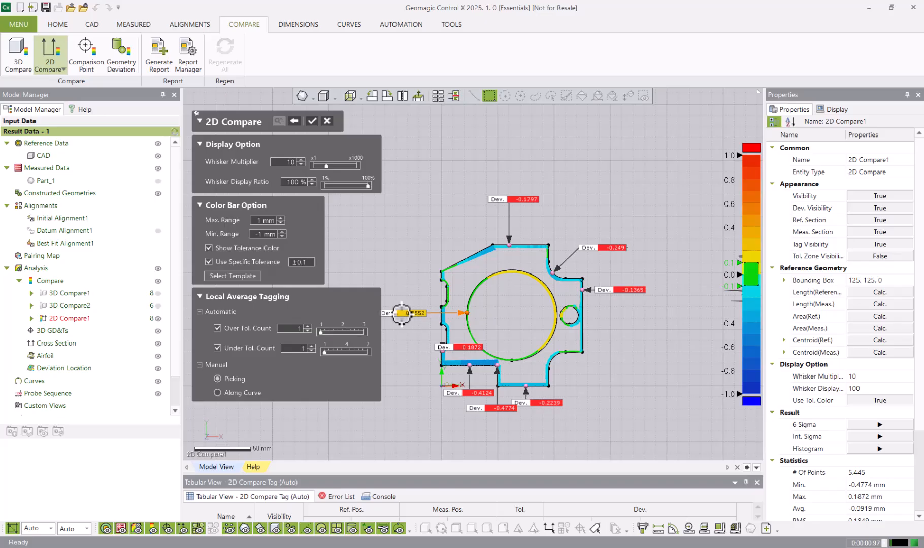
{"action": "left_click", "coordinate": [401, 313]}
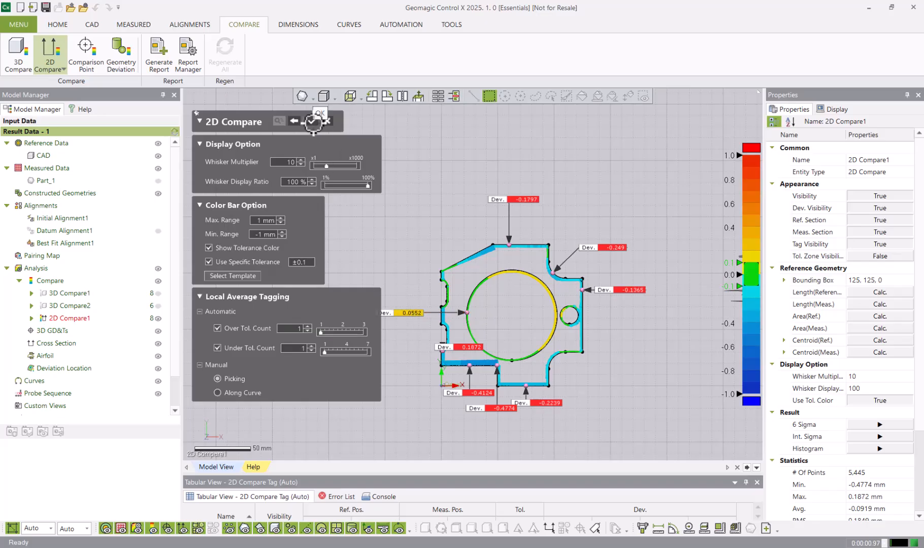
{"action": "left_click", "coordinate": [311, 122]}
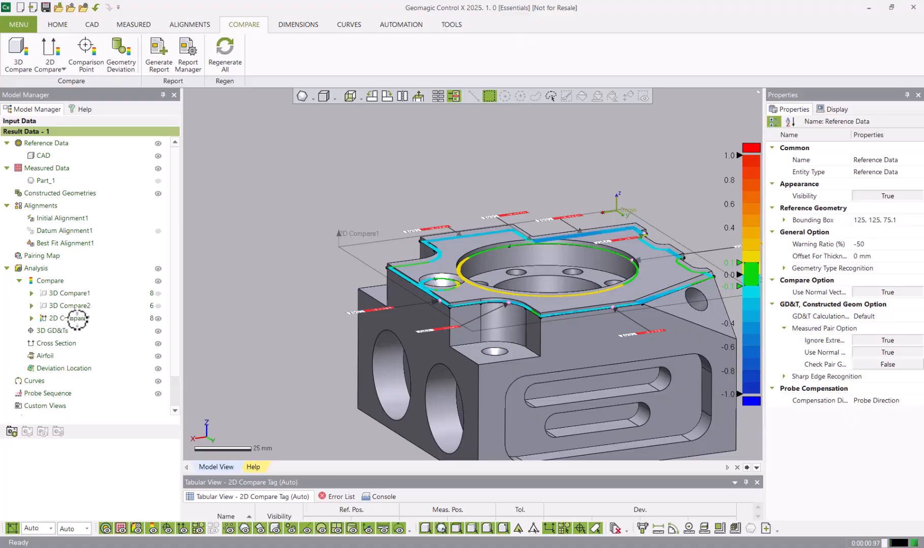
Hide 2D Compare1 and display the 3D Compare1 color map to examine the whole-part deviations from another side
{"action": "left_click", "coordinate": [77, 318]}
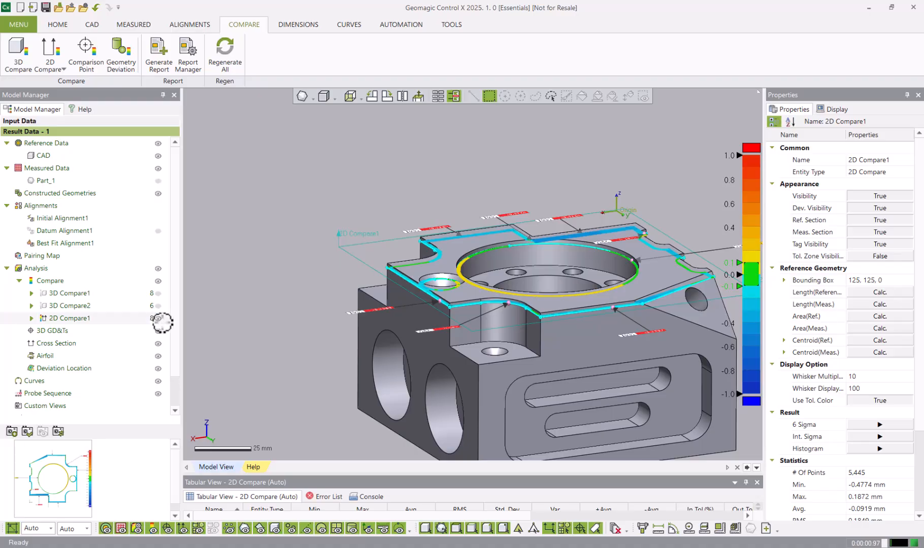
{"action": "left_click", "coordinate": [158, 319]}
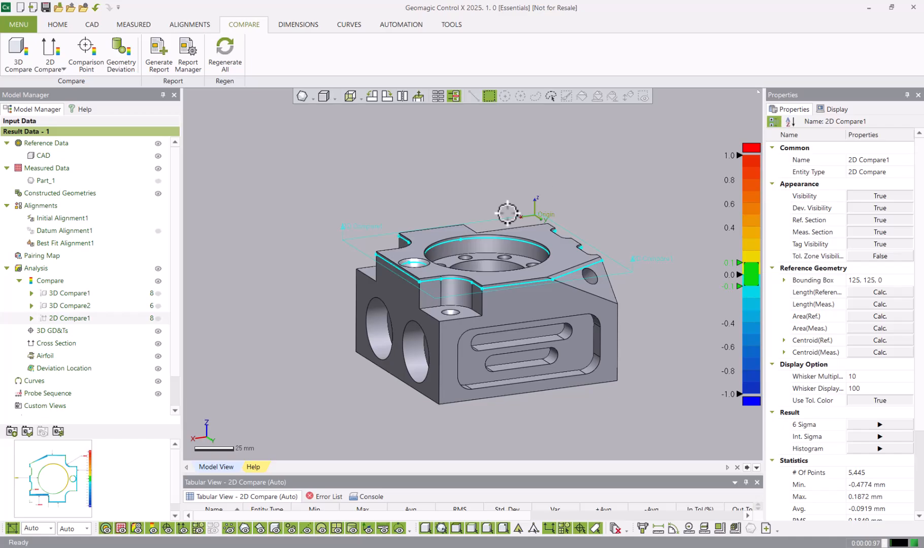
{"action": "left_click", "coordinate": [158, 294]}
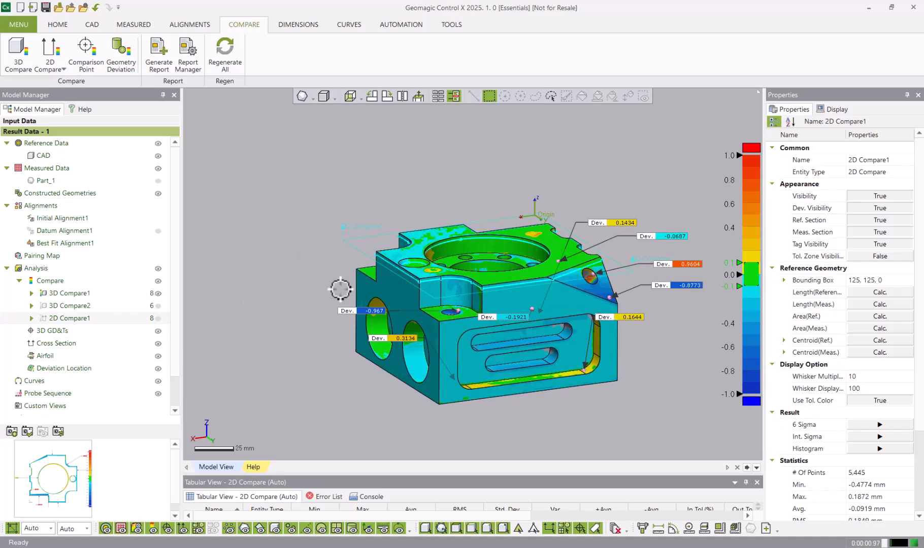
{"action": "left_click", "coordinate": [300, 291]}
{"action": "right_click_drag", "start_coordinate": [298, 303], "coordinate": [421, 302]}
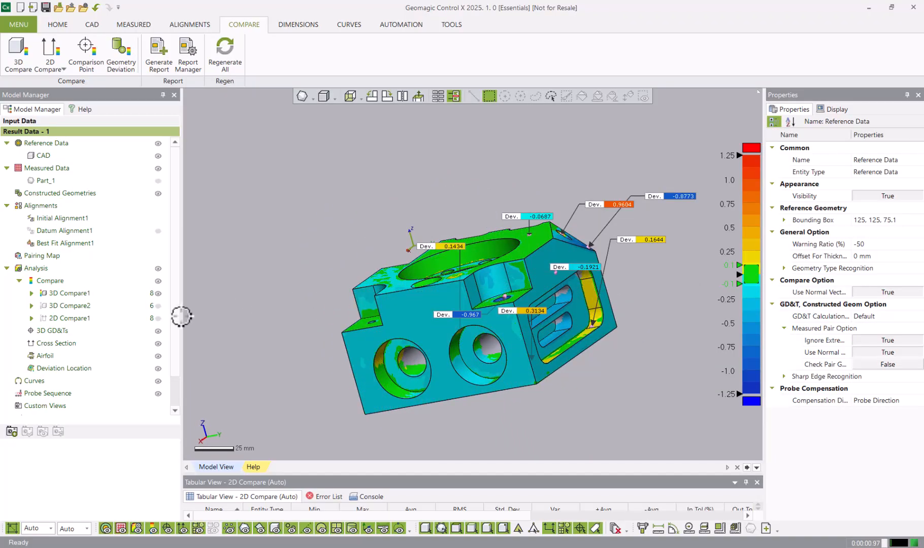
Switch the display from 3D Compare1 to 3D Compare2 and examine the tagged deviations on the top face
{"action": "left_click", "coordinate": [157, 294]}
{"action": "left_click", "coordinate": [159, 306]}
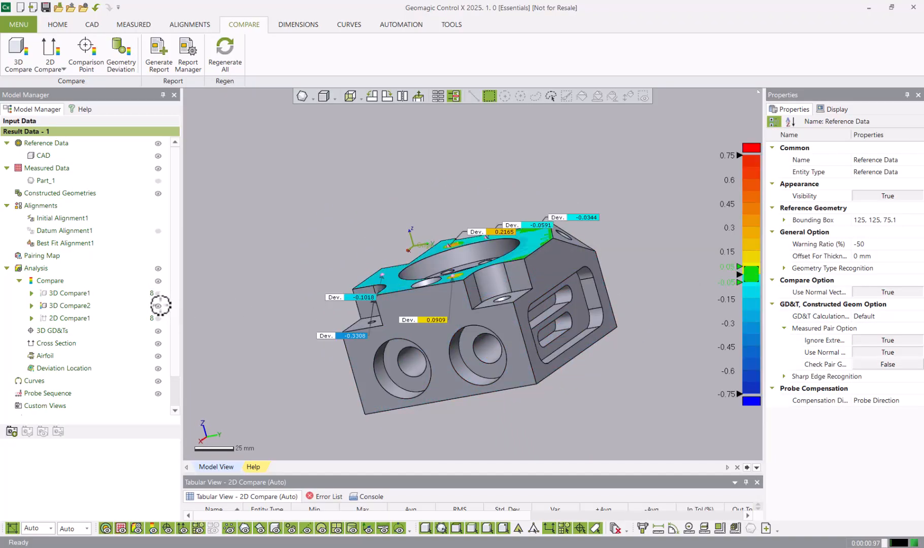
{"action": "right_click_drag", "start_coordinate": [316, 273], "coordinate": [544, 330]}
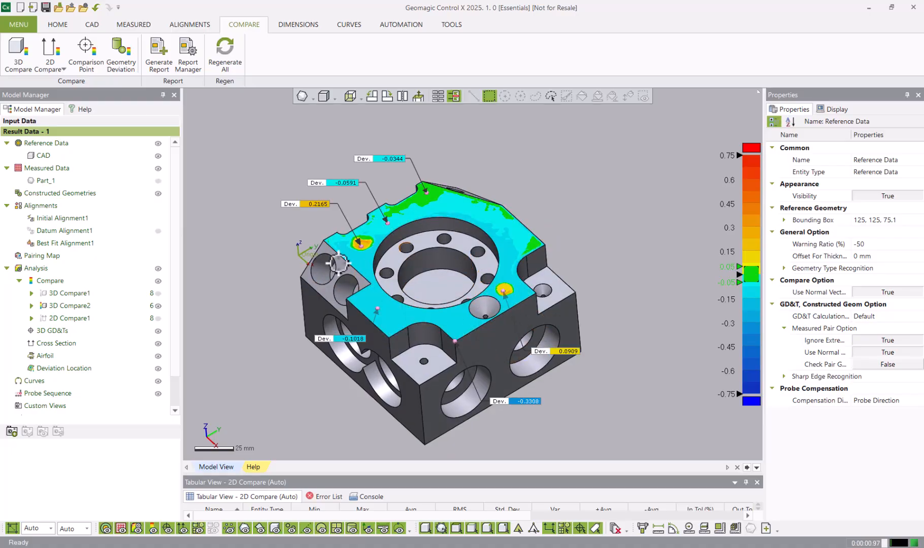
{"action": "right_click_drag", "start_coordinate": [463, 298], "coordinate": [539, 253]}
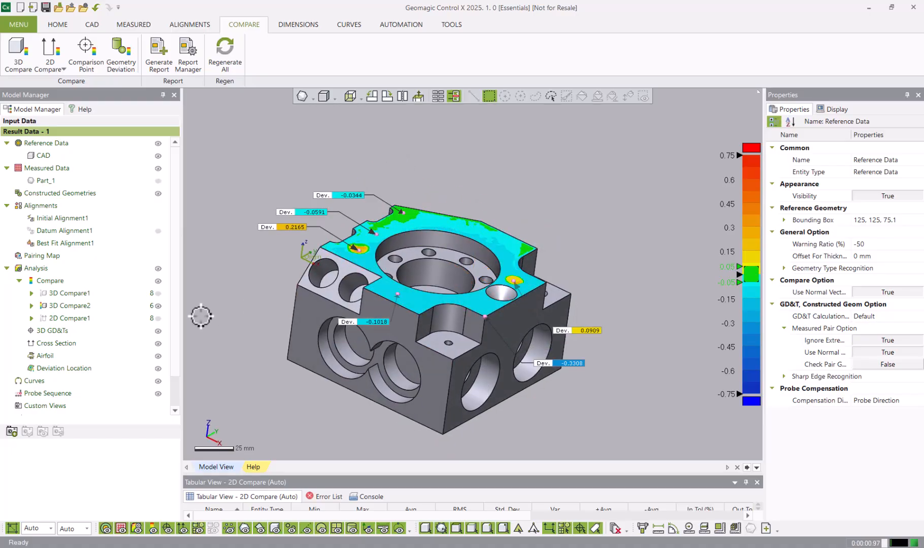
Hide 3D Compare2 and display 2D Compare1 on the CAD model to examine the section in place
{"action": "left_click", "coordinate": [159, 305]}
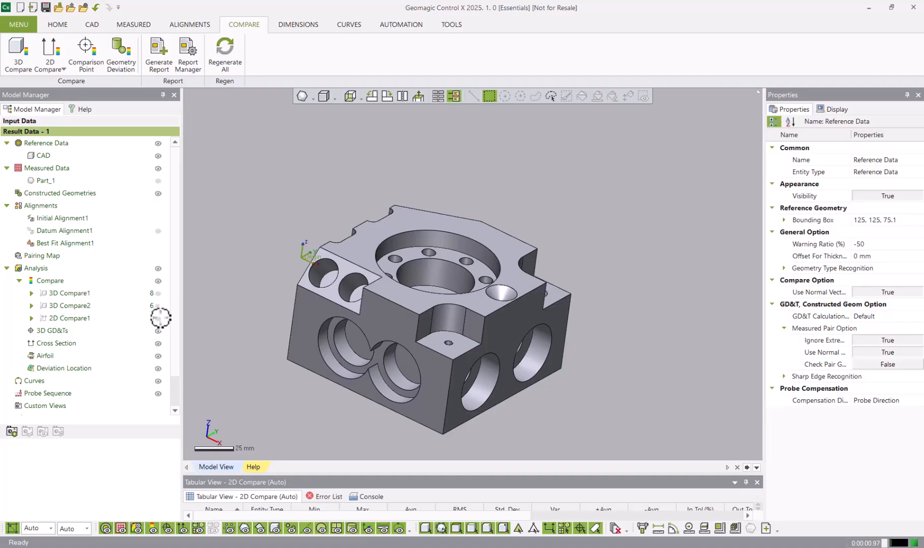
{"action": "left_click", "coordinate": [159, 319]}
{"action": "right_click_drag", "start_coordinate": [439, 202], "coordinate": [431, 245]}
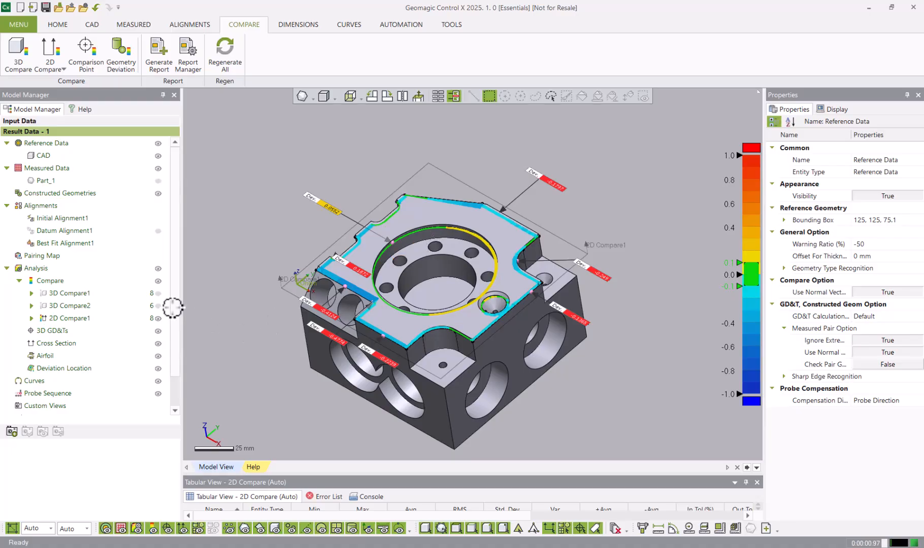
Hide the CAD body and inspect the 2D Compare1 whiskers and tags from directly above
{"action": "left_click", "coordinate": [157, 156]}
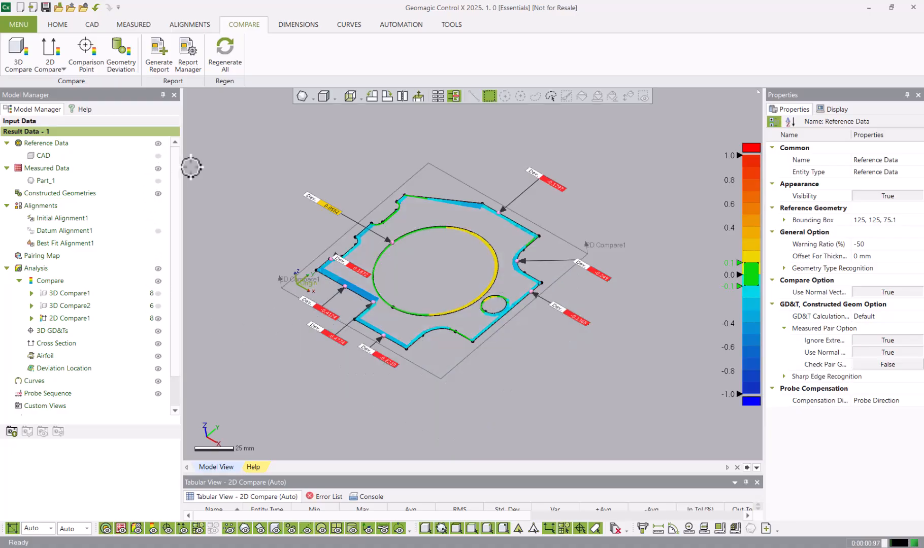
{"action": "right_click_drag", "start_coordinate": [239, 192], "coordinate": [291, 285]}
{"action": "right_click_drag", "start_coordinate": [402, 272], "coordinate": [414, 280]}
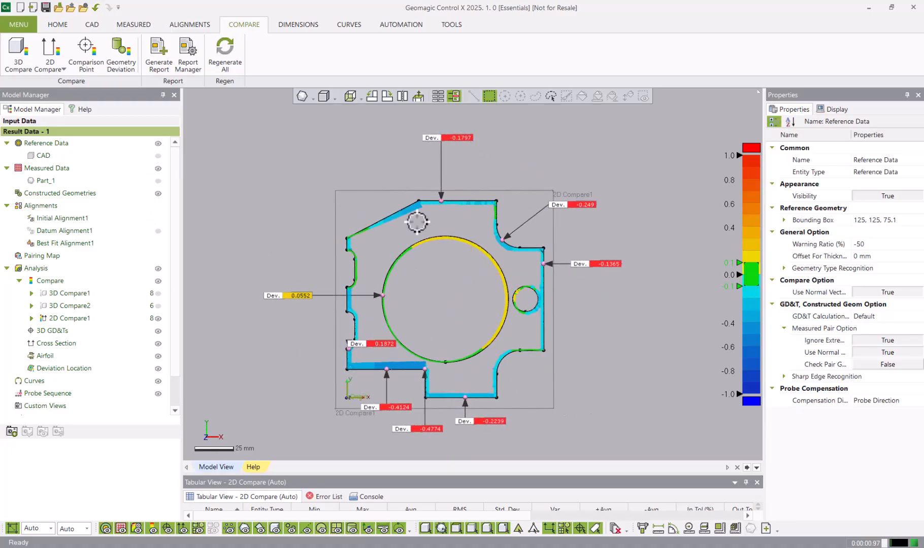
{"action": "scroll", "coordinate": [421, 206], "scroll_direction": "up", "scroll_amount": 4}
{"action": "scroll", "coordinate": [425, 203], "scroll_direction": "down", "scroll_amount": 4}
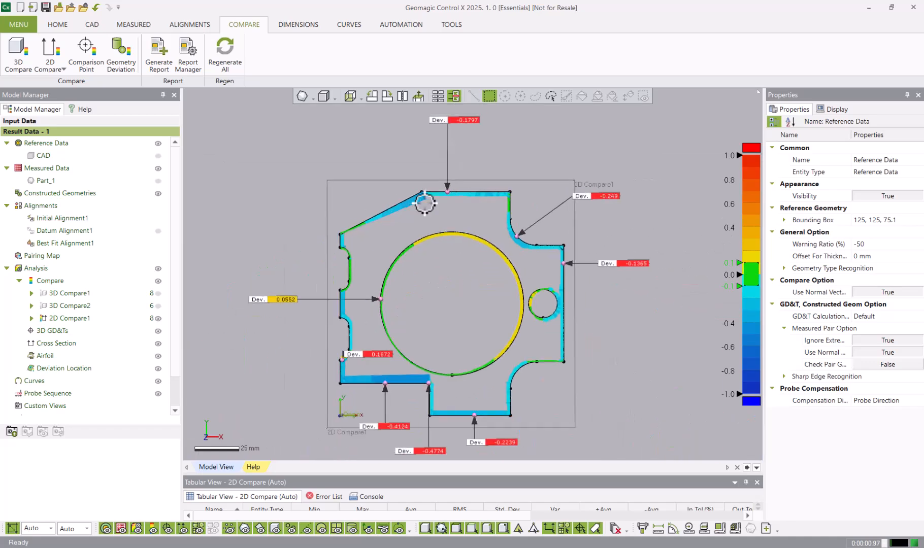